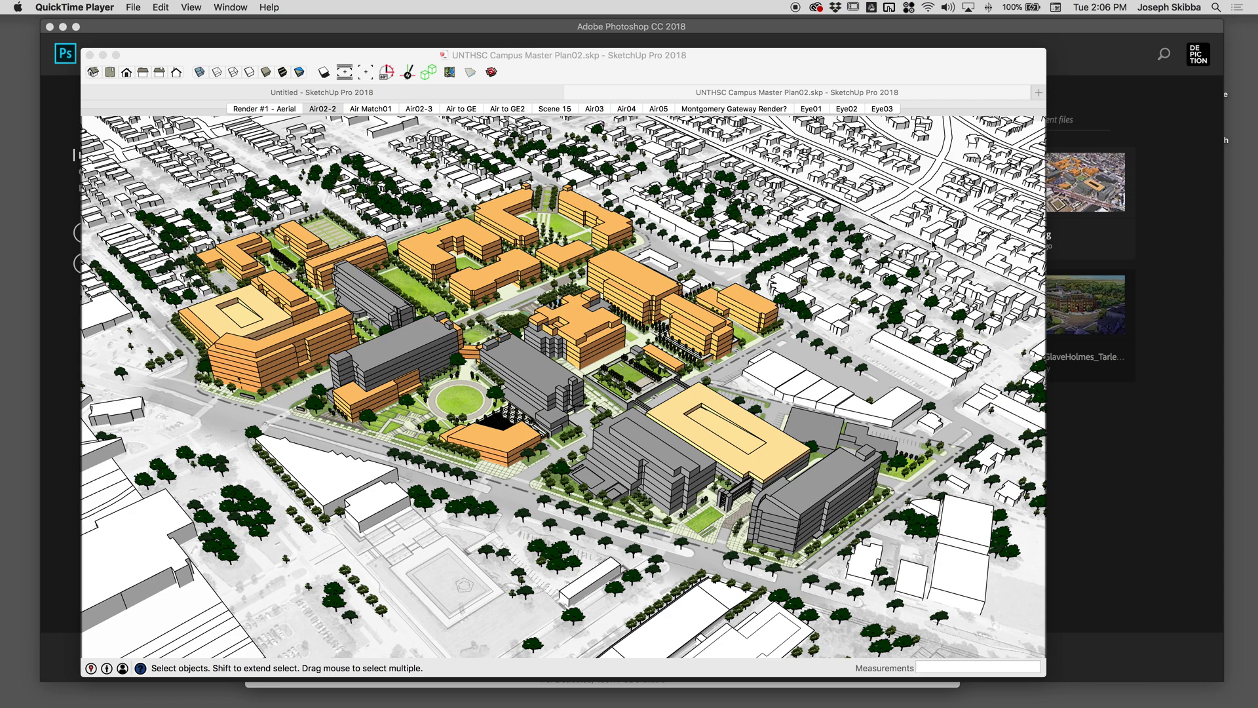
# Step: Restore the Air02-2 scene view and remove the trees from the campus model
pyautogui.scroll(-2, 885, 508)
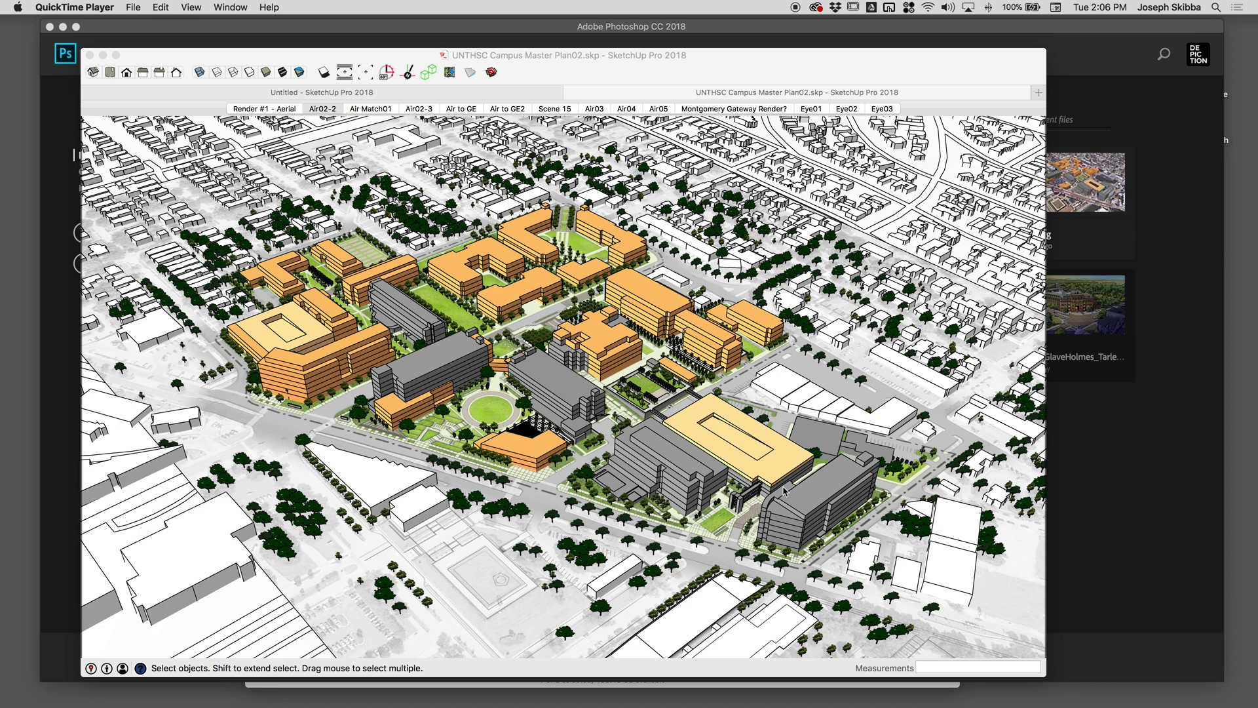
pyautogui.click(333, 112)
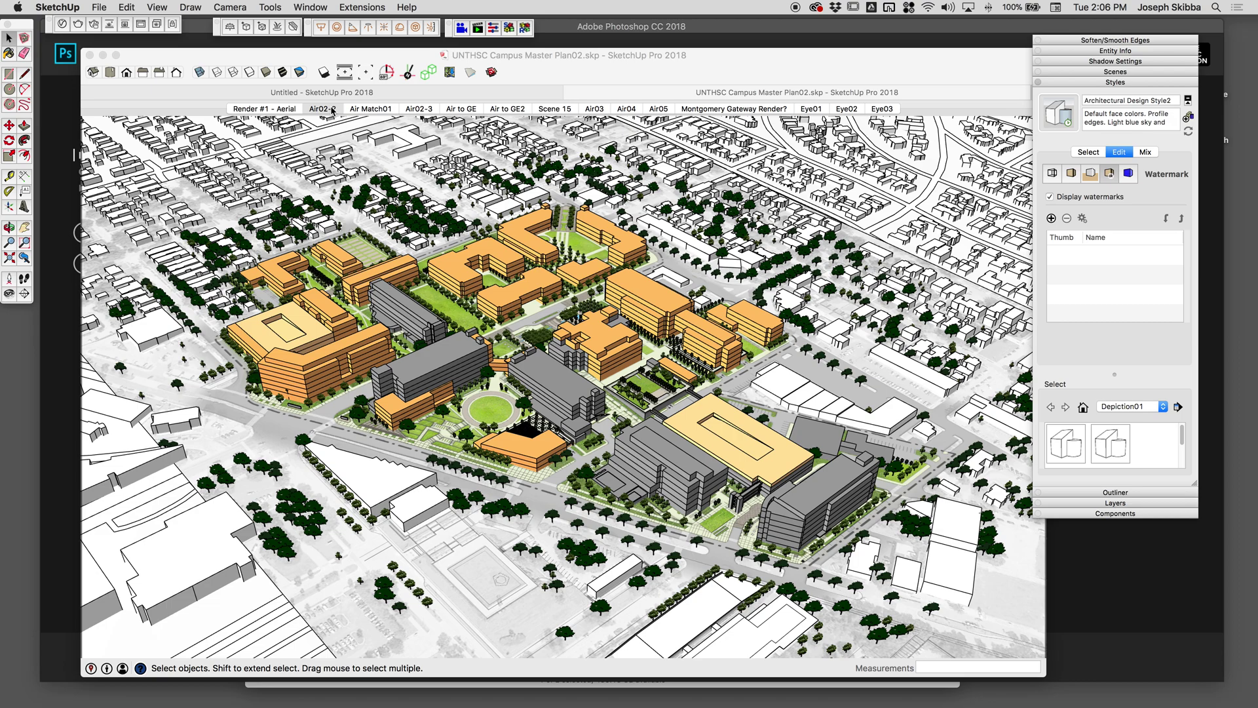
pyautogui.click(331, 111)
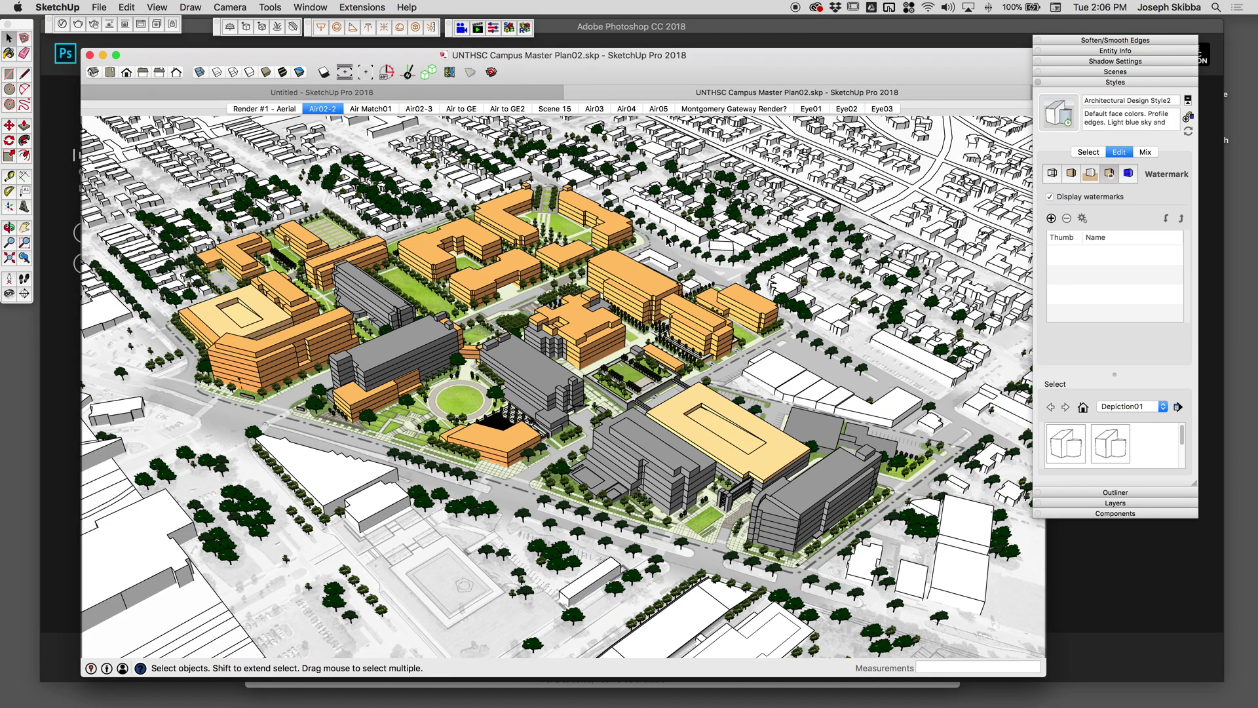
pyautogui.click(762, 268)
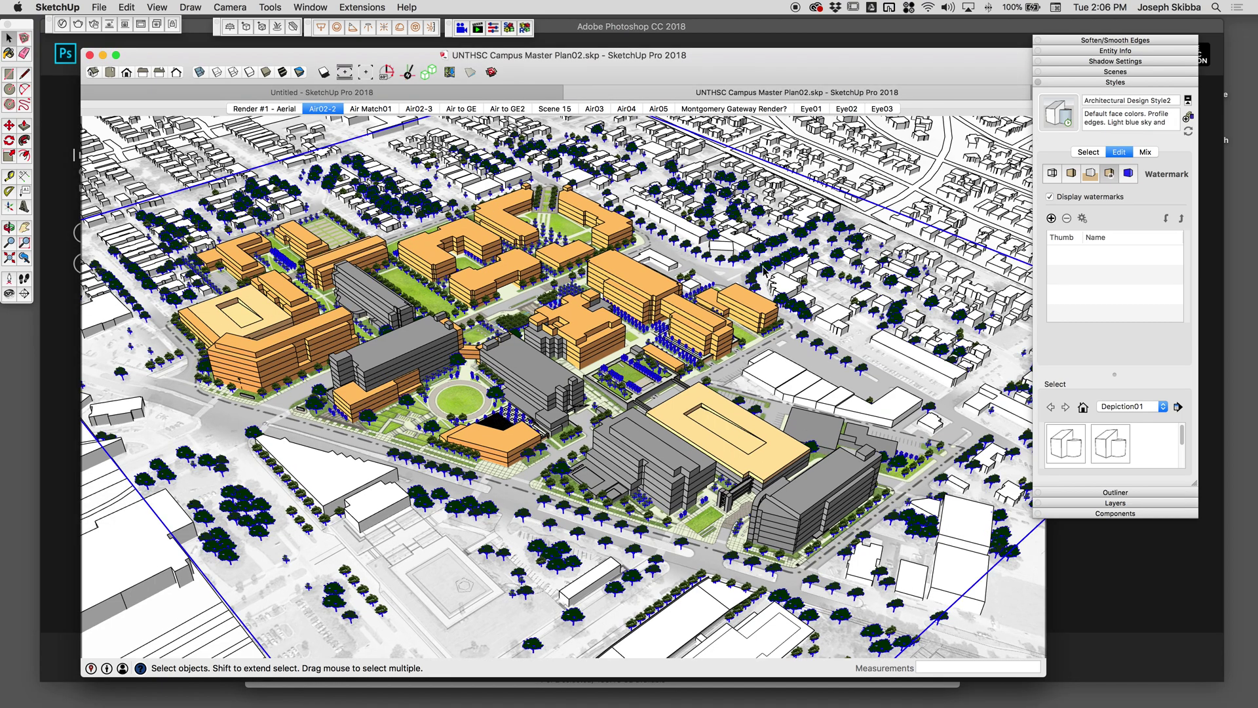
pyautogui.press('Delete')
# Step: Remove all the unlocked surrounding context buildings, keeping the locked campus buildings and the site base
pyautogui.click(800, 224)
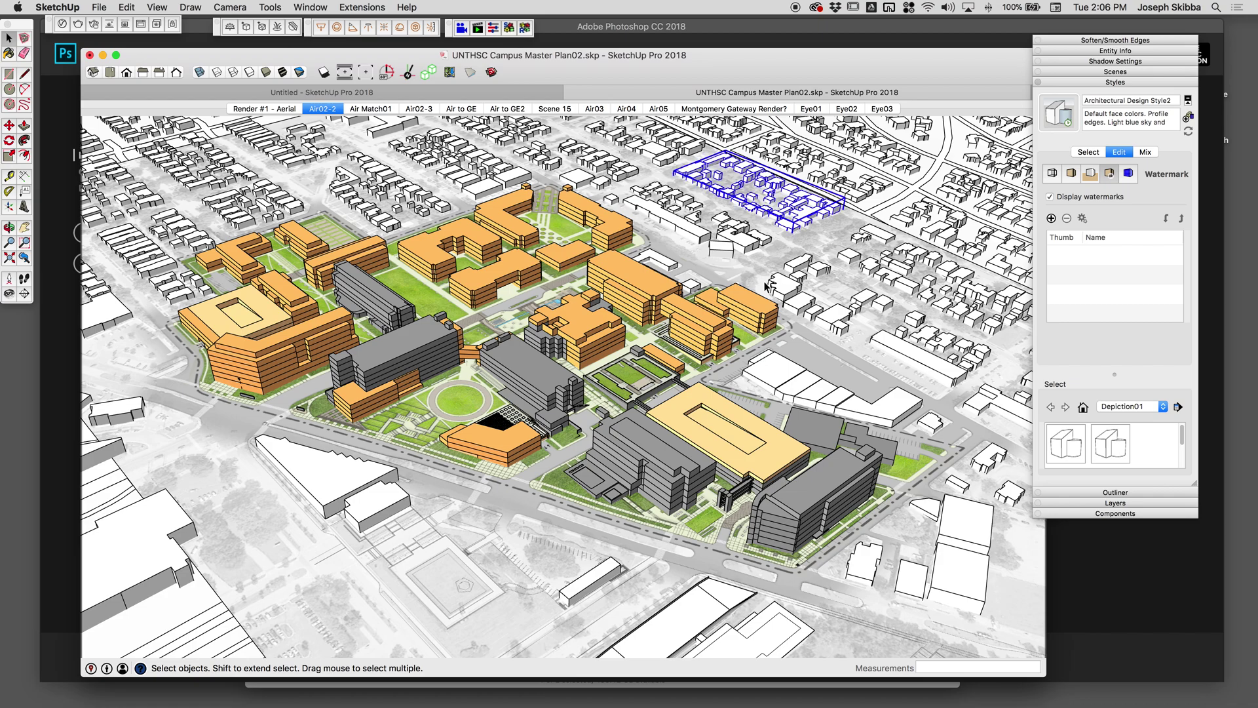
pyautogui.click(724, 330)
pyautogui.press('super+a')
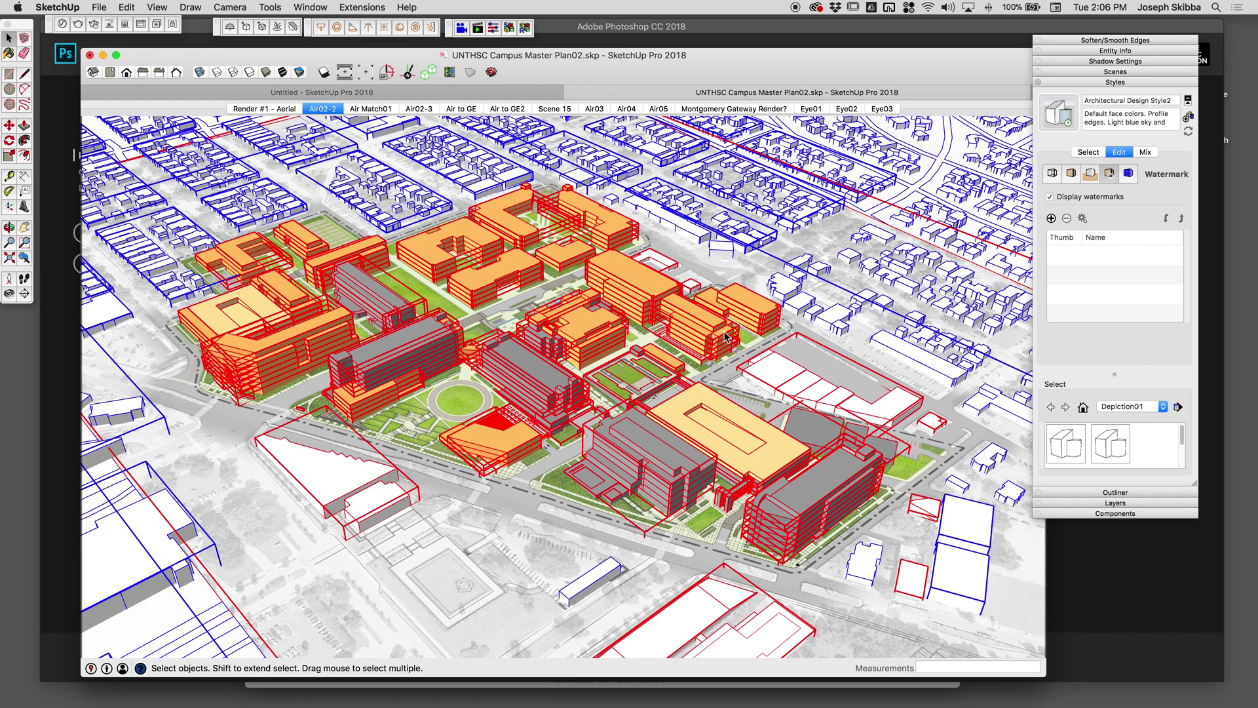
pyautogui.press('Delete')
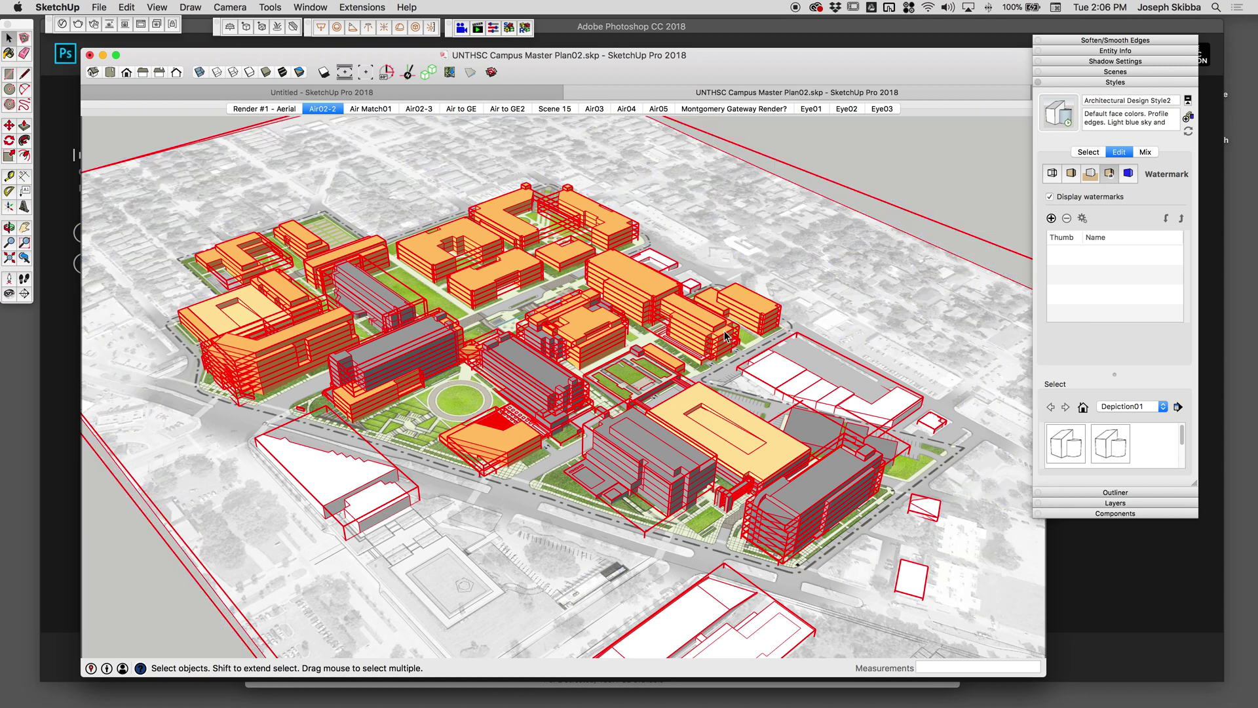
# Step: Remove the locked site base with its aerial image so only the campus buildings remain
pyautogui.click(941, 199)
pyautogui.click(880, 258)
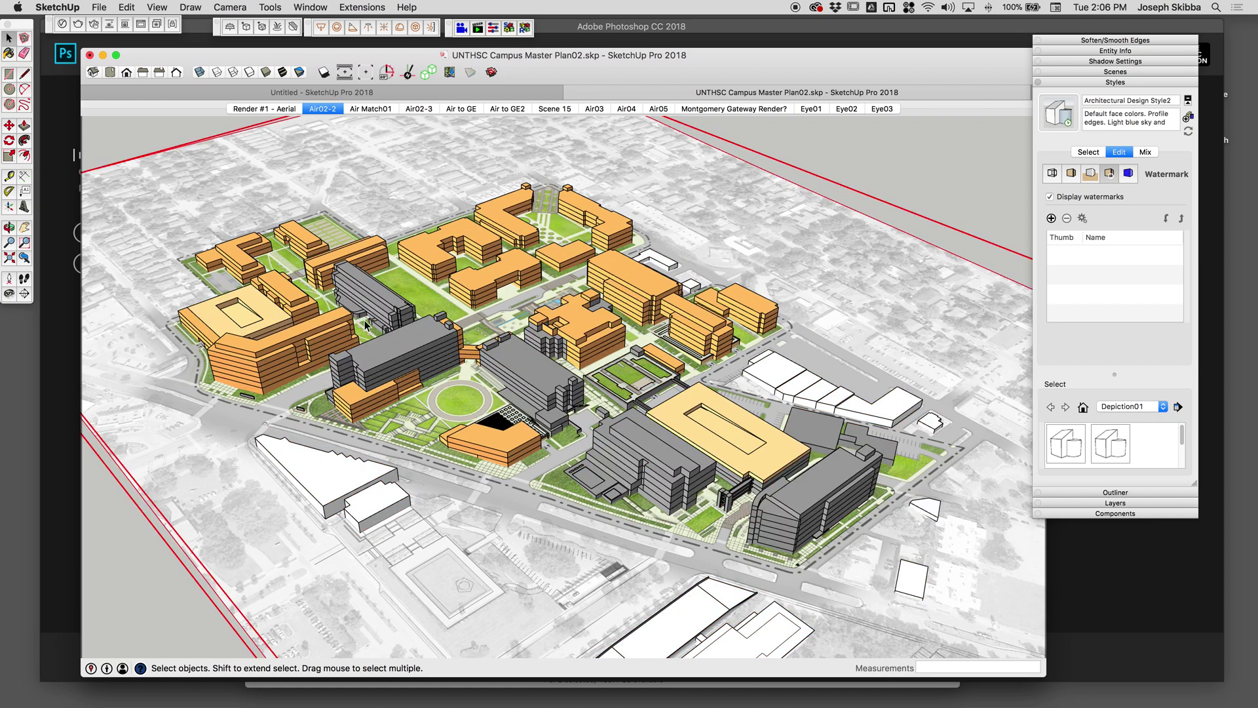
pyautogui.rightClick(840, 251)
pyautogui.click(840, 291)
pyautogui.press('Delete')
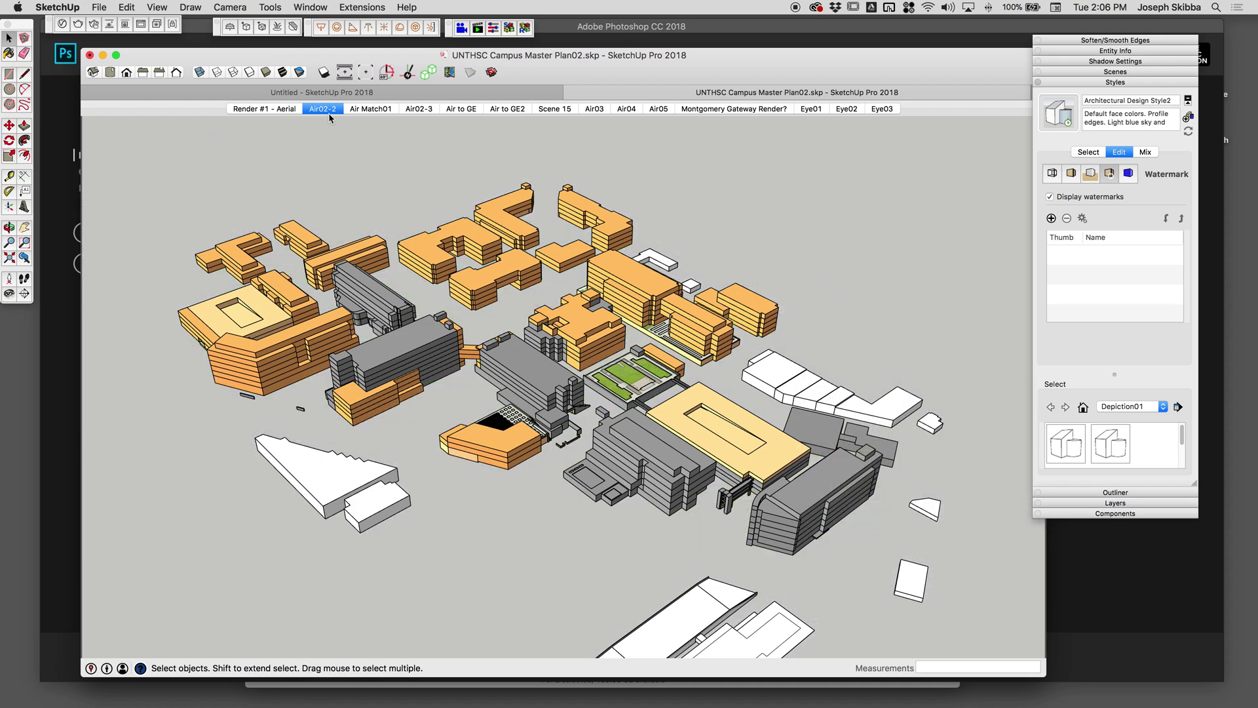
# Step: Add a new scene after Air Match01 from the current view and rename it GE export
pyautogui.rightClick(394, 109)
pyautogui.click(416, 146)
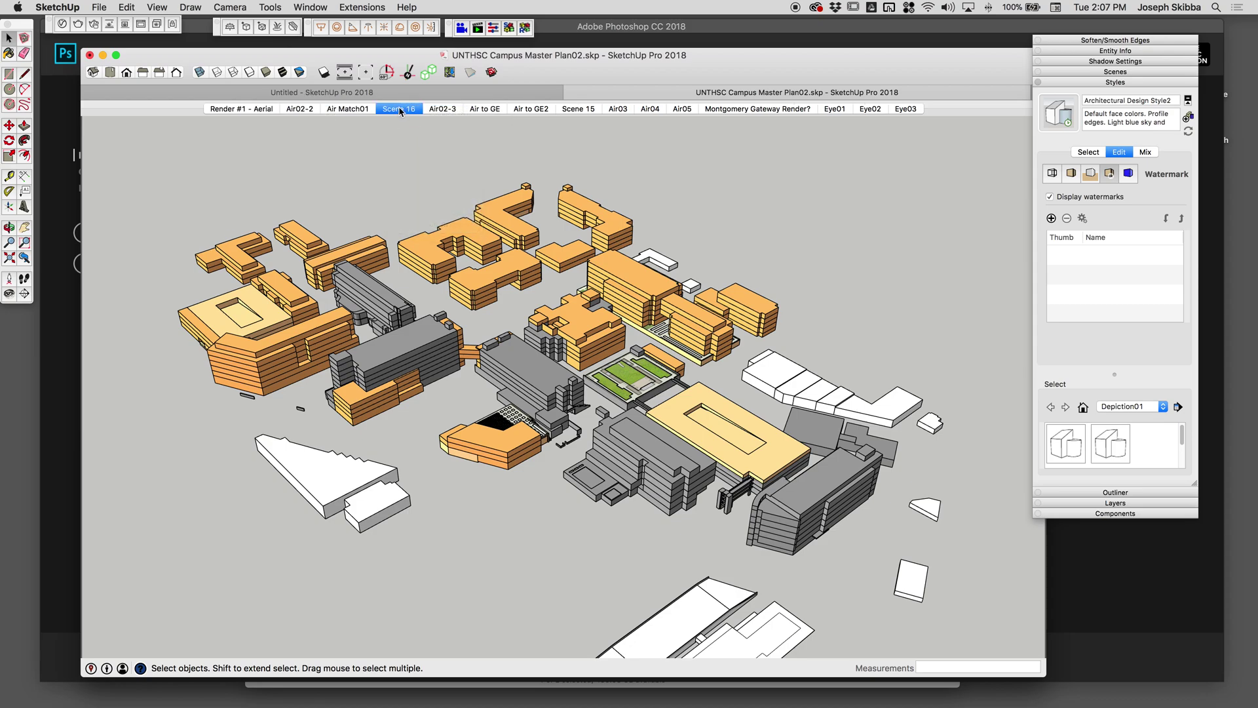
pyautogui.rightClick(401, 109)
pyautogui.click(429, 171)
pyautogui.write('GE exprt')
pyautogui.press('BackSpace')
pyautogui.press('BackSpace')
pyautogui.write('ort')
pyautogui.press('Return')
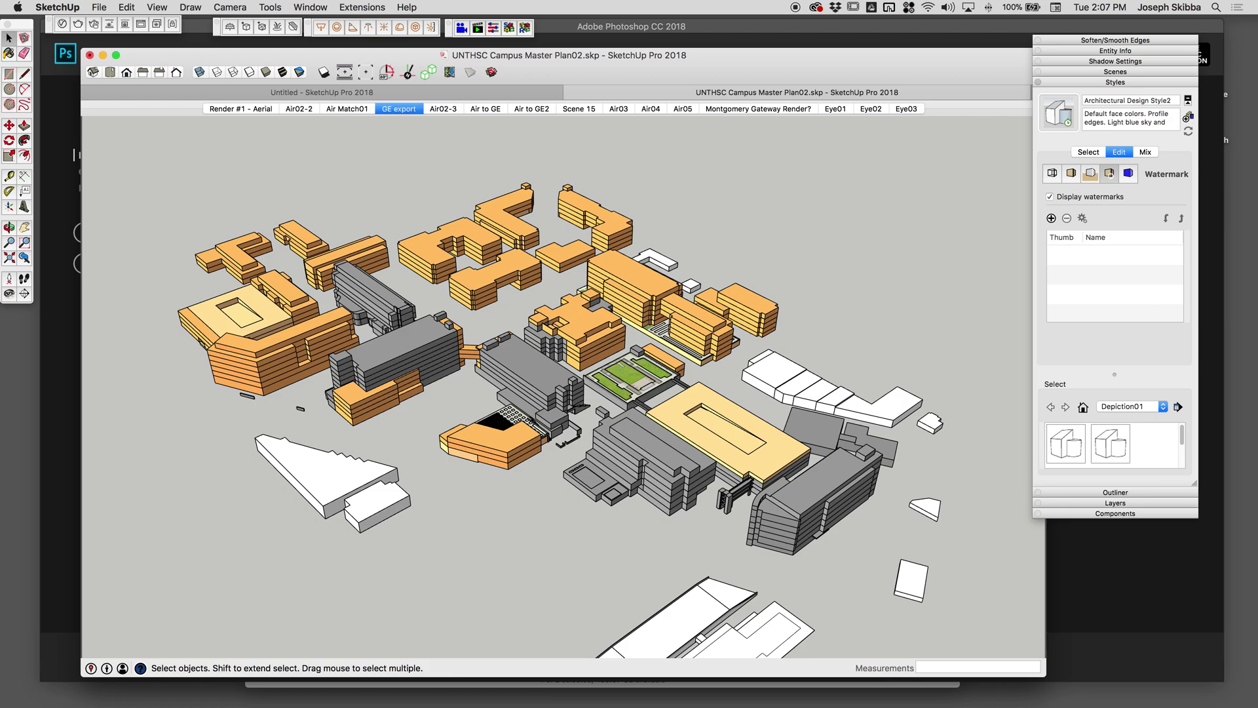
# Step: Export the 3D model as Google Earth file UNTHSC Campus Master Plan02.kmz into the Google Earth Match folder on the Desktop
pyautogui.click(99, 7)
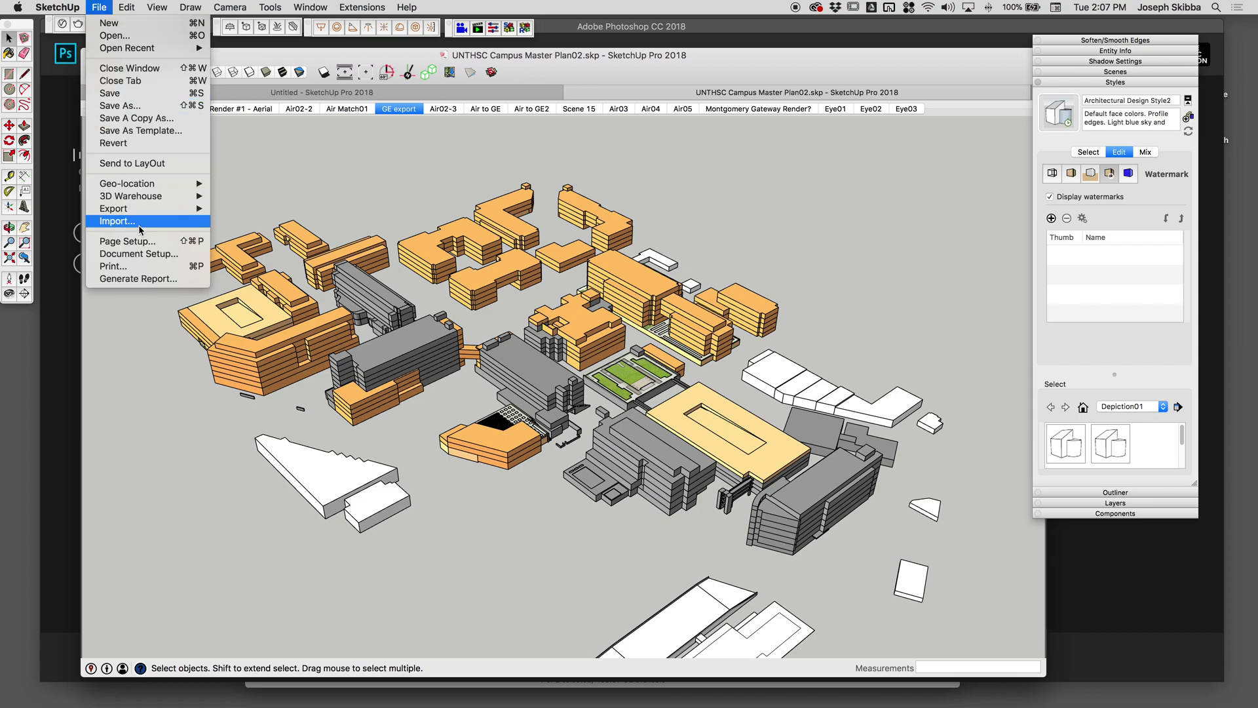
pyautogui.moveTo(148, 217)
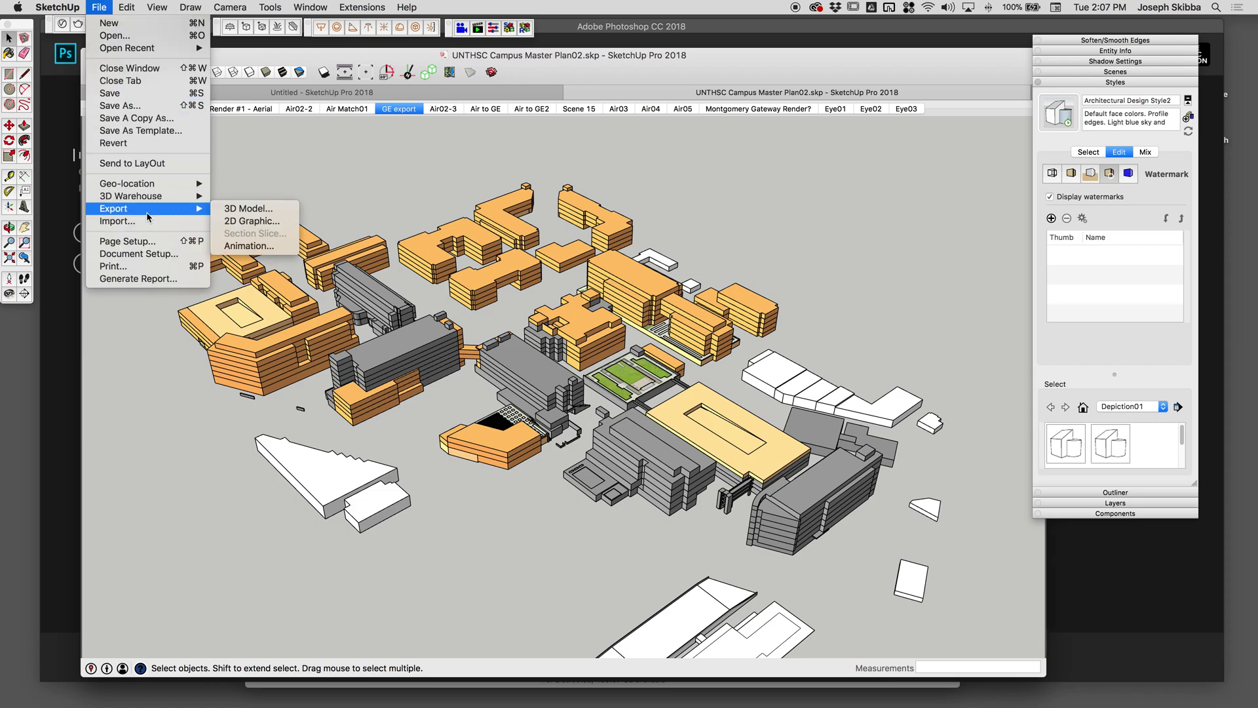
pyautogui.click(269, 210)
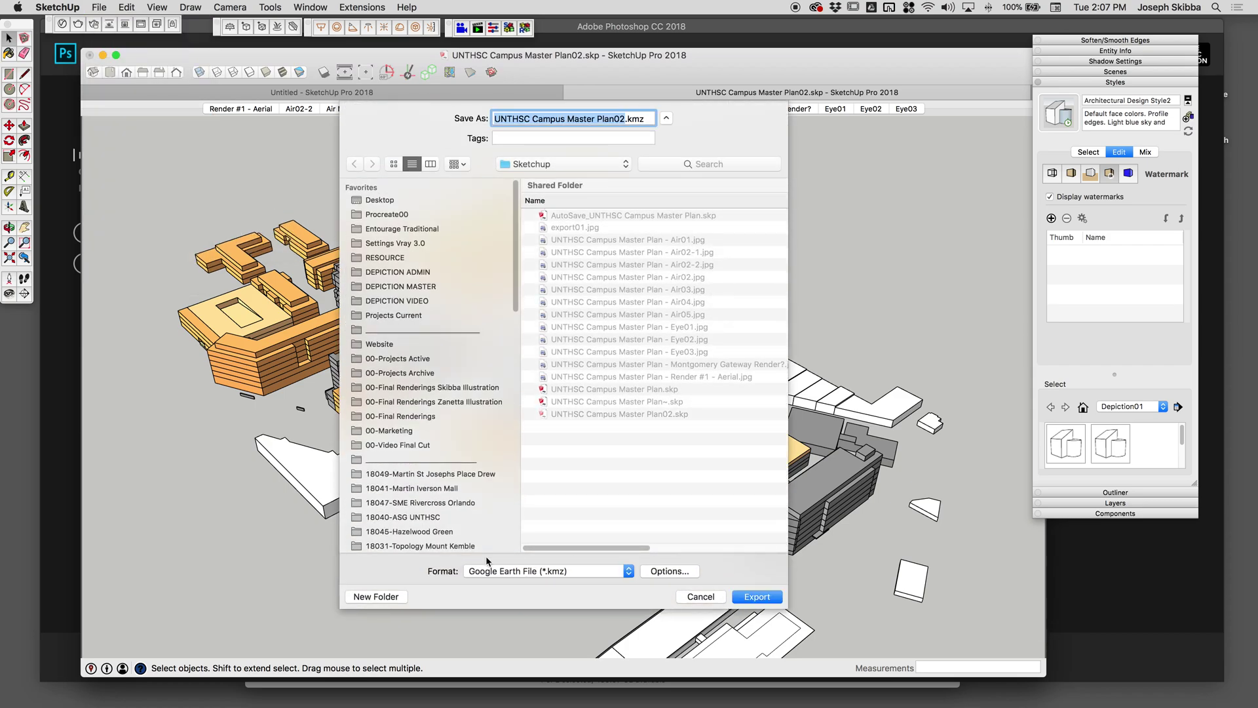
pyautogui.click(542, 575)
pyautogui.click(541, 570)
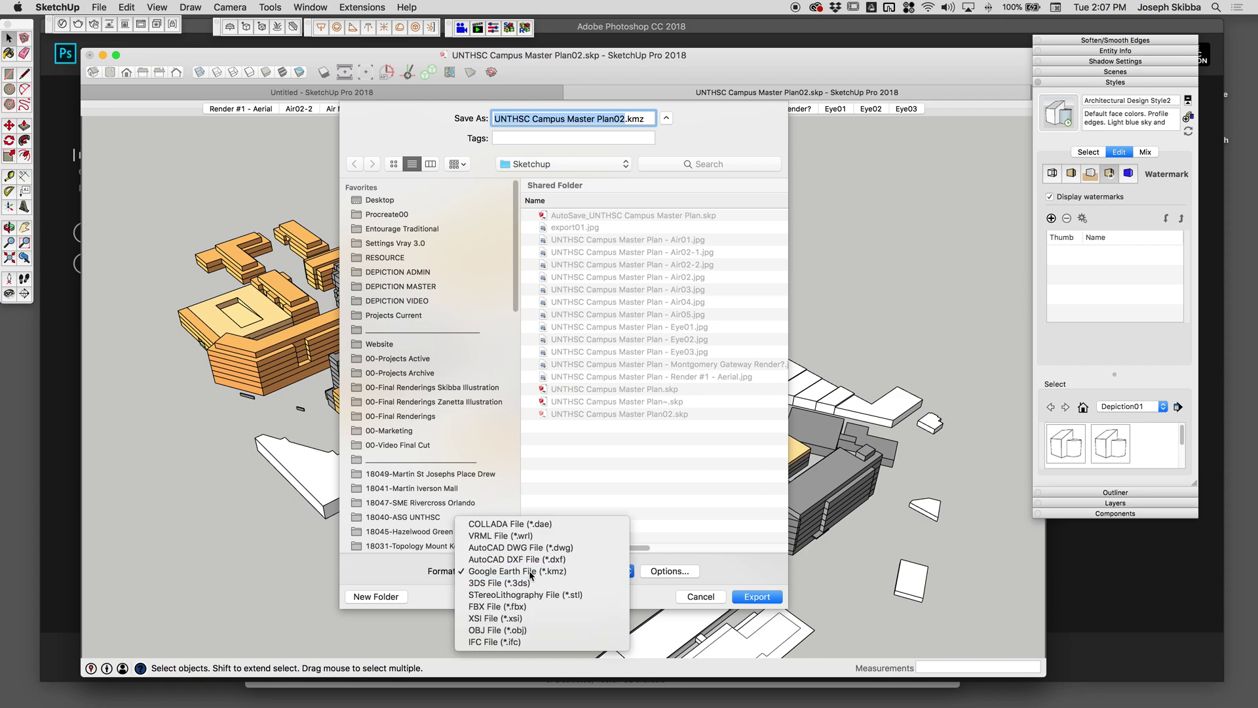
pyautogui.click(387, 201)
pyautogui.doubleClick(567, 203)
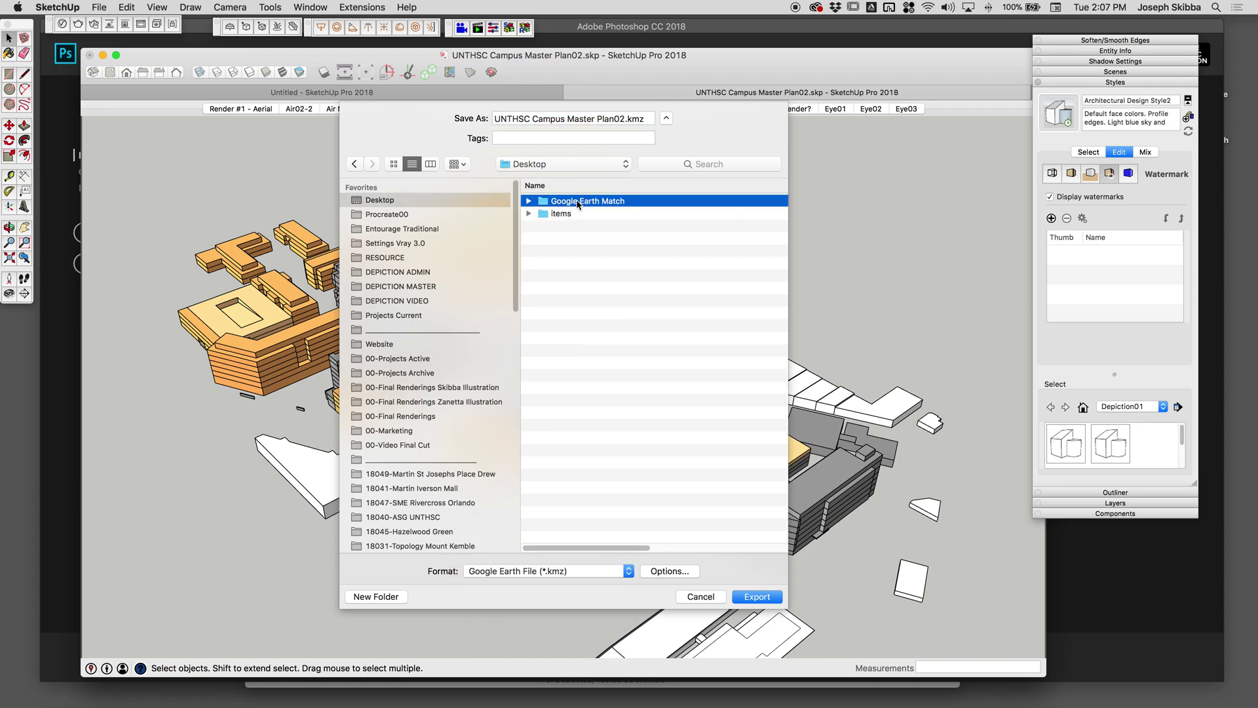
pyautogui.click(762, 592)
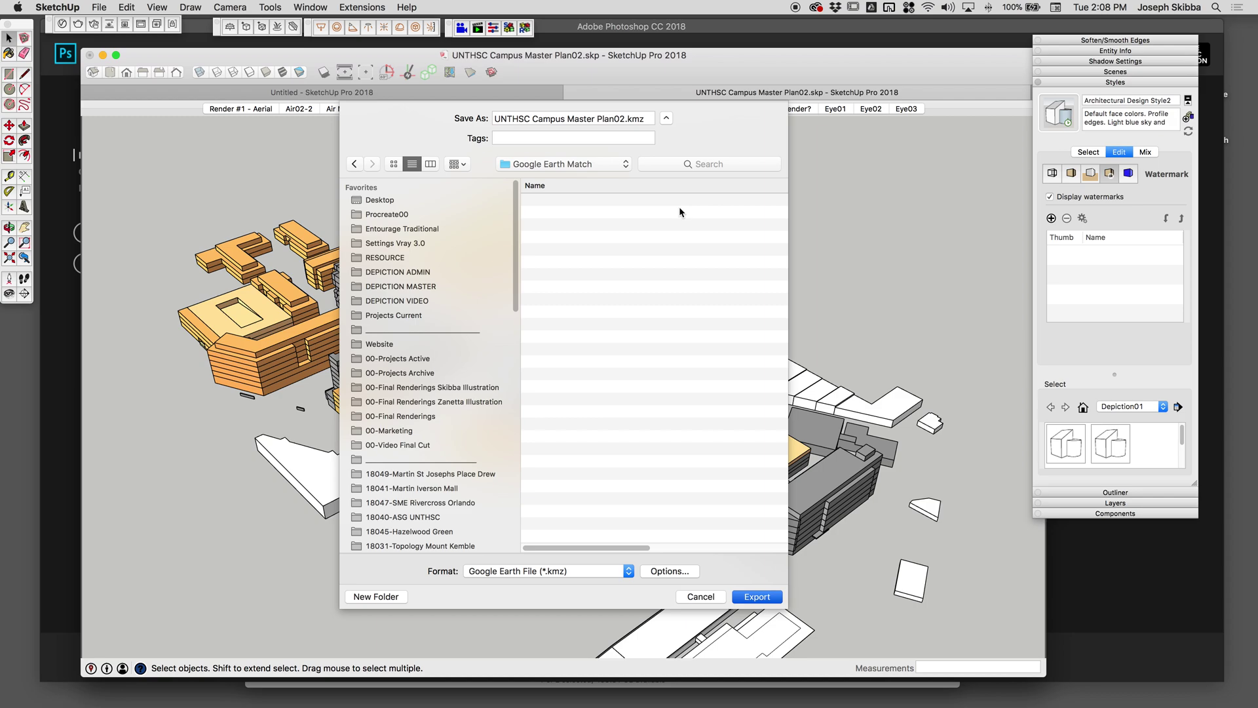
pyautogui.press('Return')
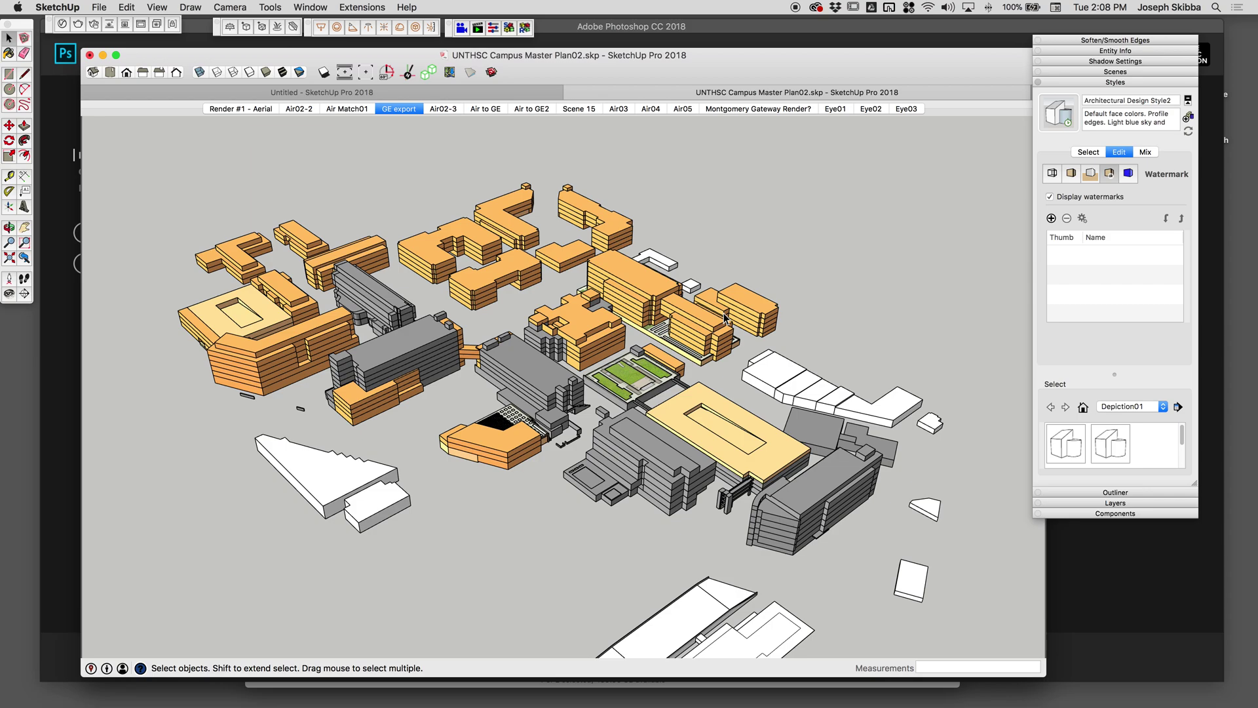
# Step: Switch to Finder and open UNTHSC Campus Master Plan02.kmz from the Google Earth Match folder in Google Earth Pro
pyautogui.press('super+Tab')
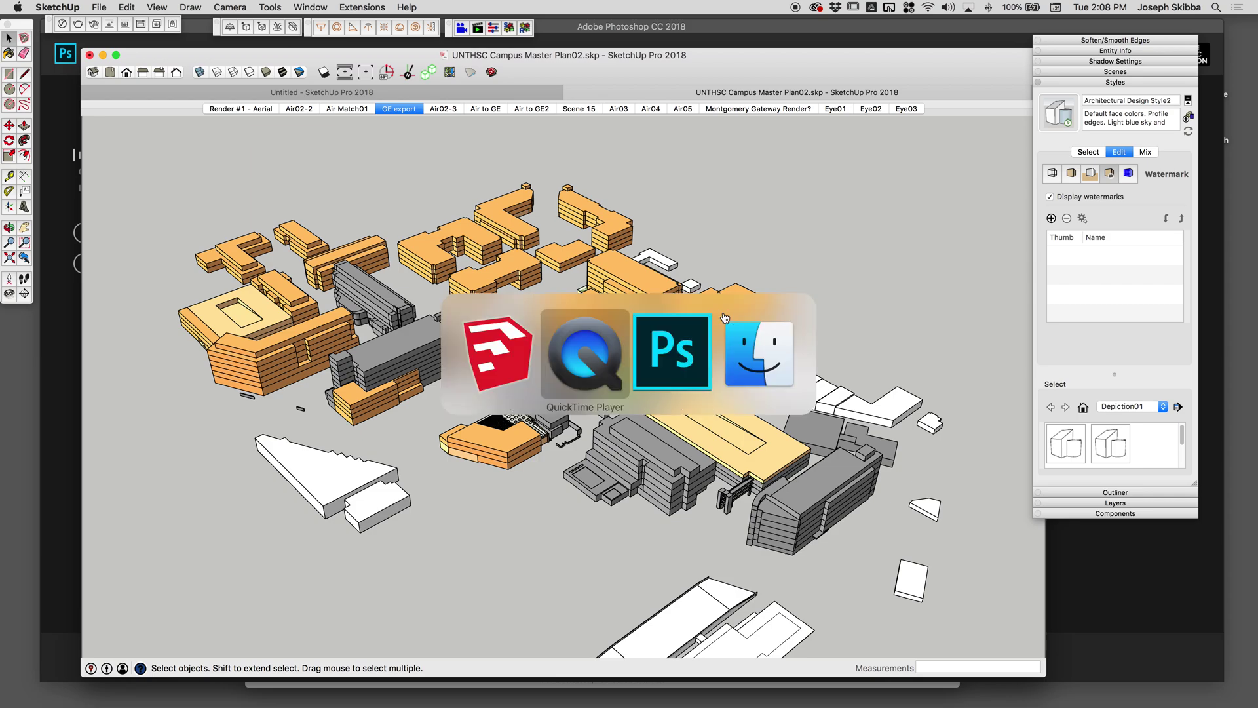
pyautogui.press('super+Tab')
pyautogui.press('super+Tab')
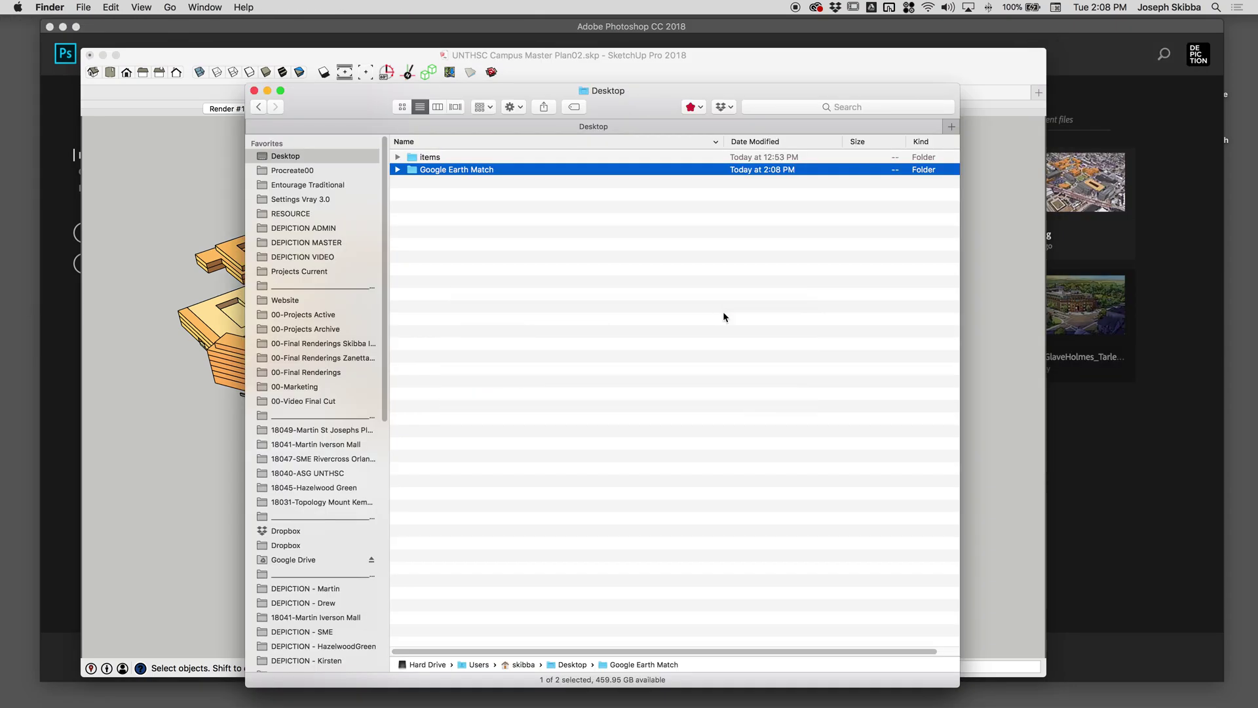
pyautogui.doubleClick(460, 171)
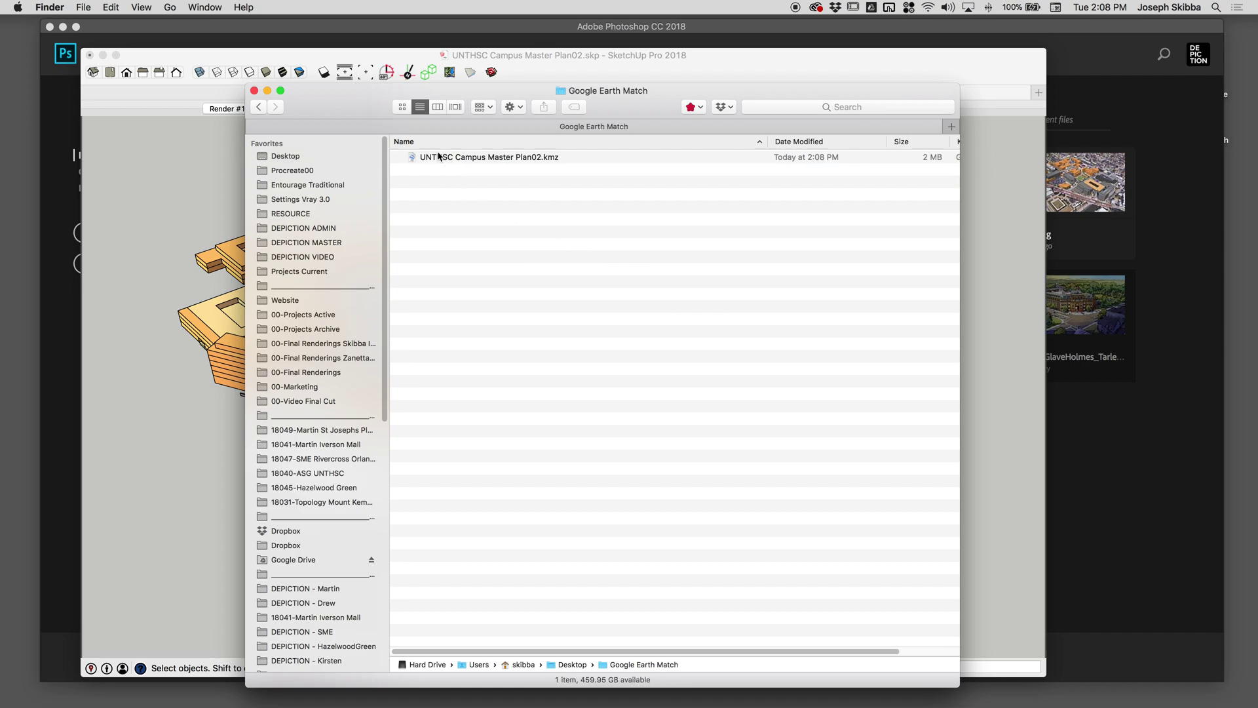
pyautogui.doubleClick(441, 158)
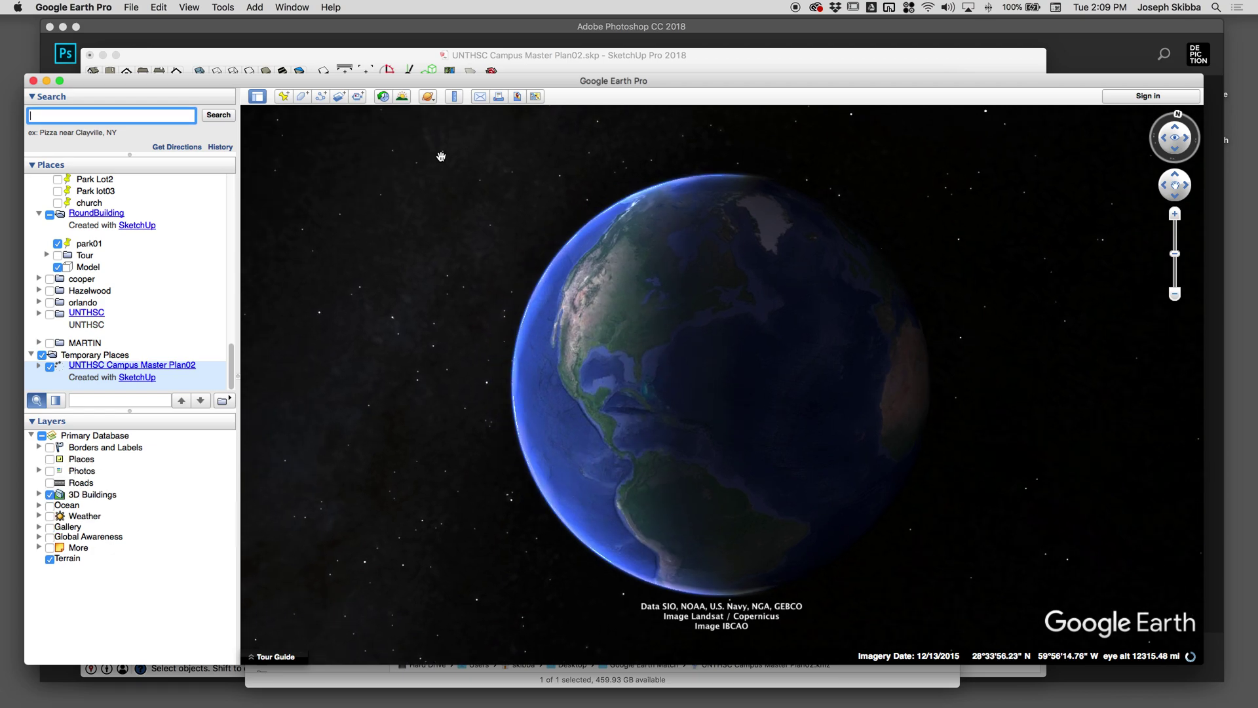
# Step: Switch back to SketchUp and check the geographic location in the model info of the campus model
pyautogui.press('super+Tab')
pyautogui.press('super+Tab')
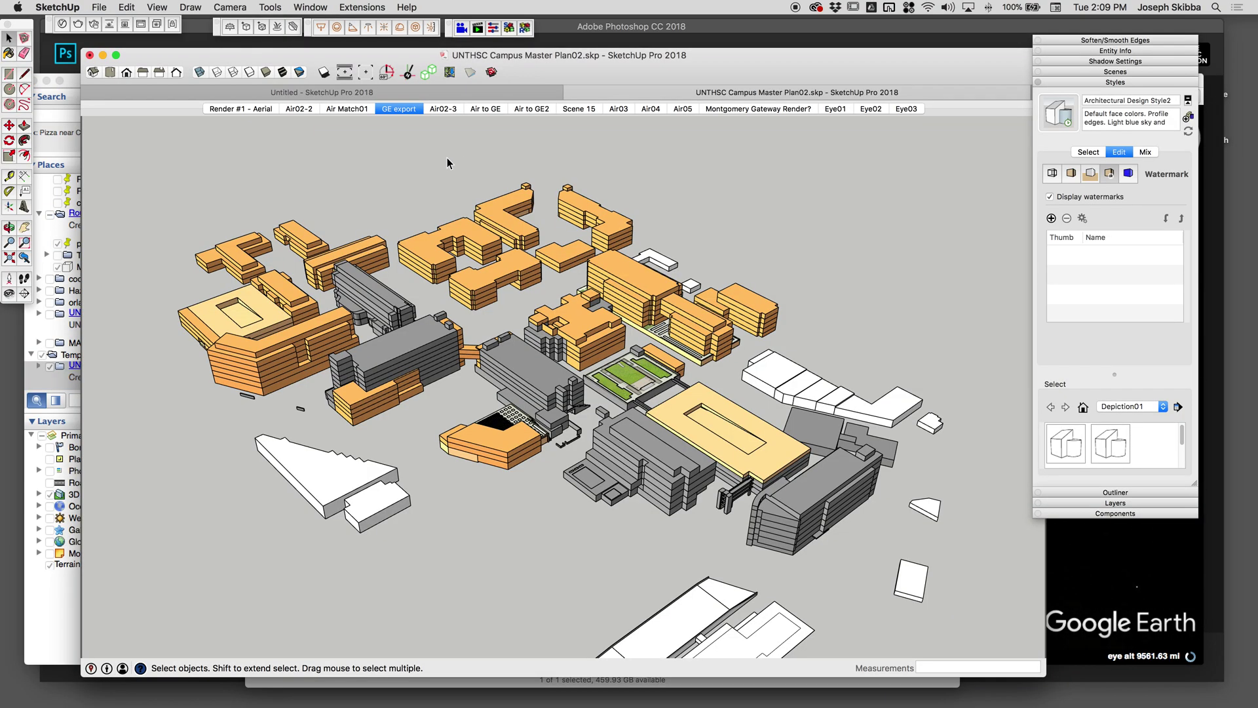
pyautogui.click(321, 7)
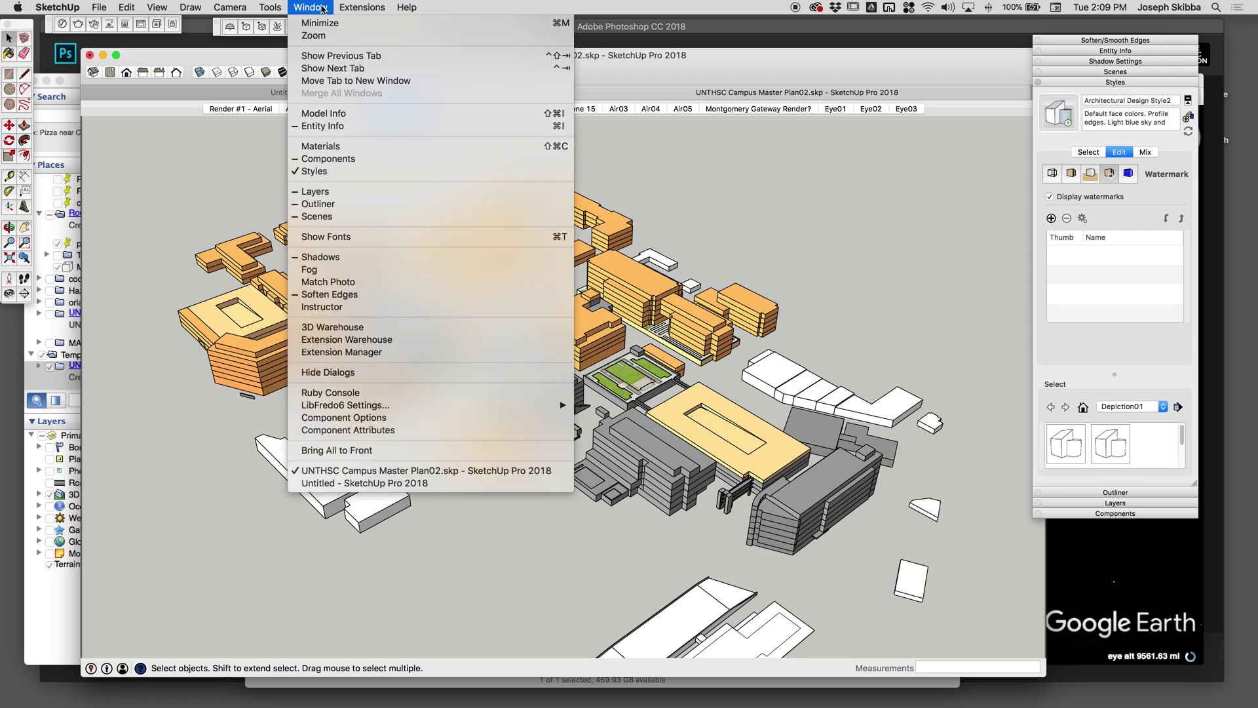
pyautogui.click(425, 114)
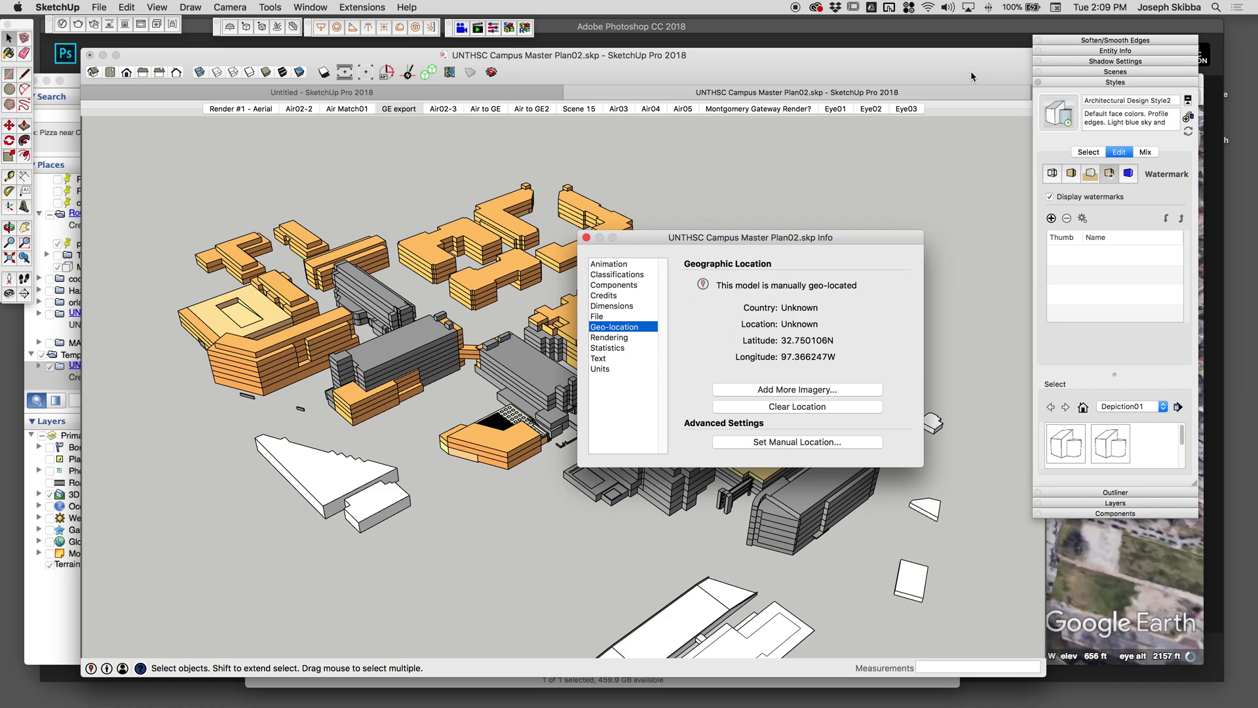
pyautogui.click(586, 237)
# Step: Switch to Google Earth Pro, expand the UNTHSC Campus Master Plan02 place and open its Model item's properties
pyautogui.press('super+Tab')
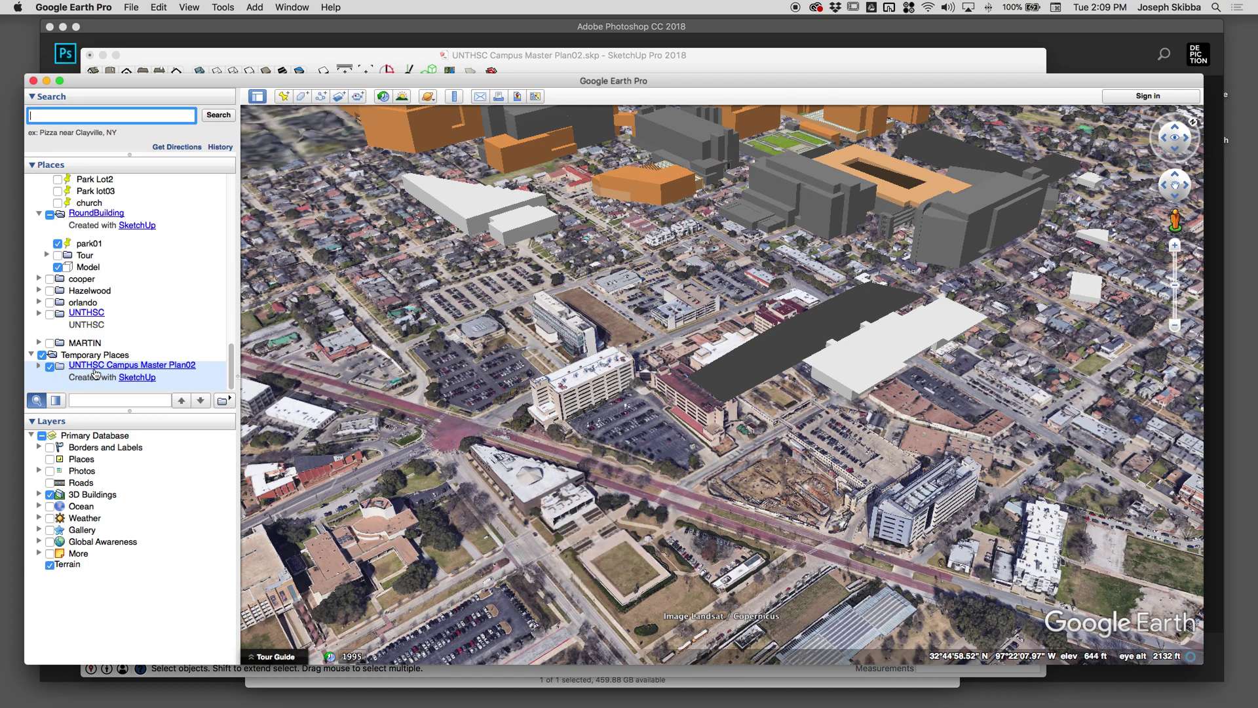
pyautogui.click(37, 367)
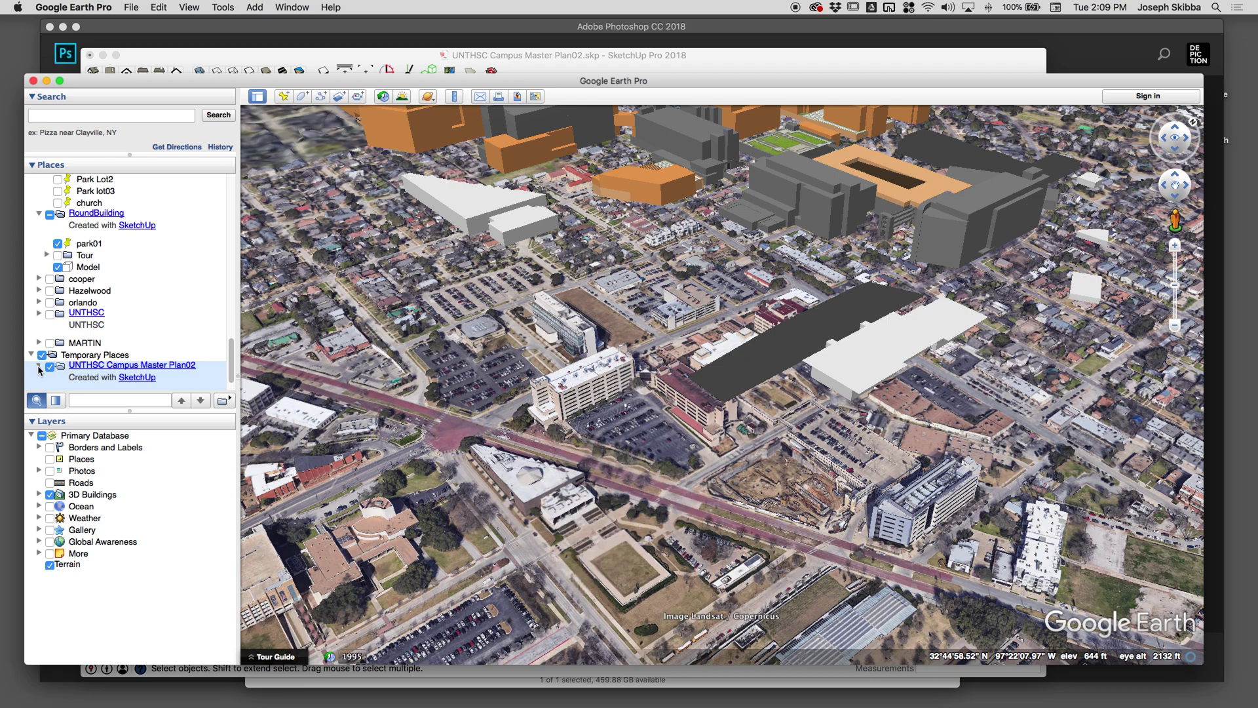
pyautogui.click(37, 367)
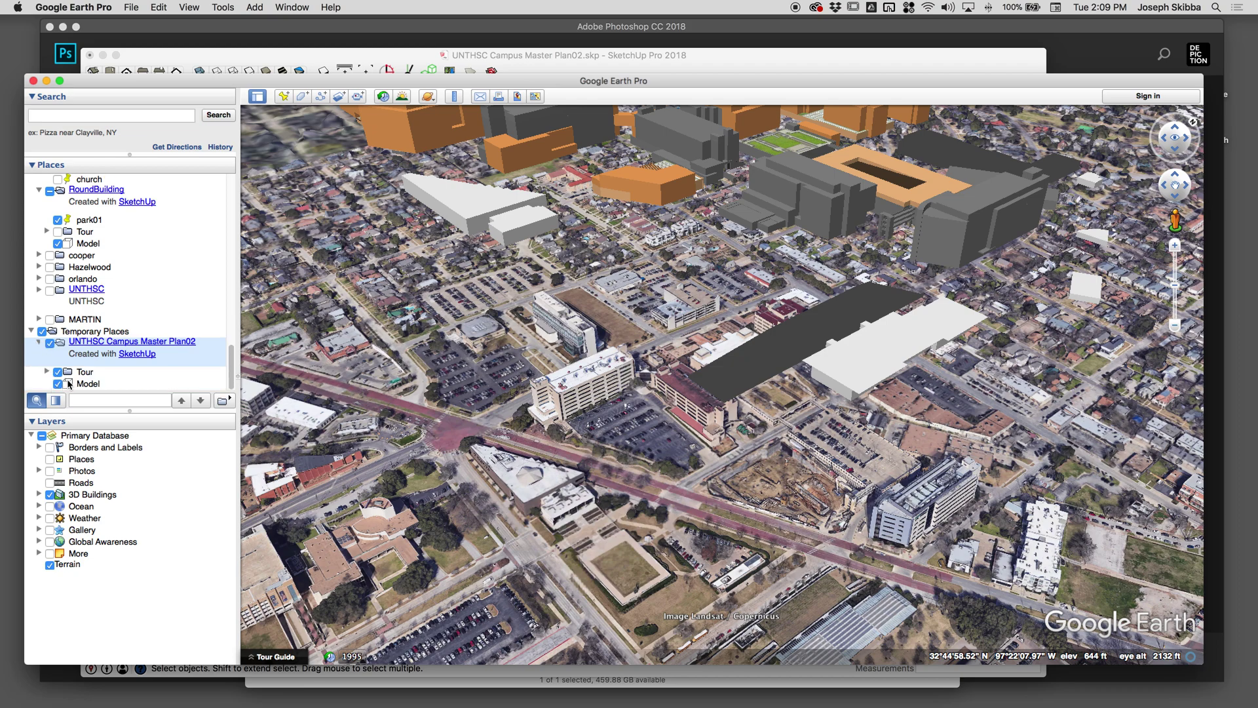
pyautogui.click(71, 384)
pyautogui.rightClick(104, 389)
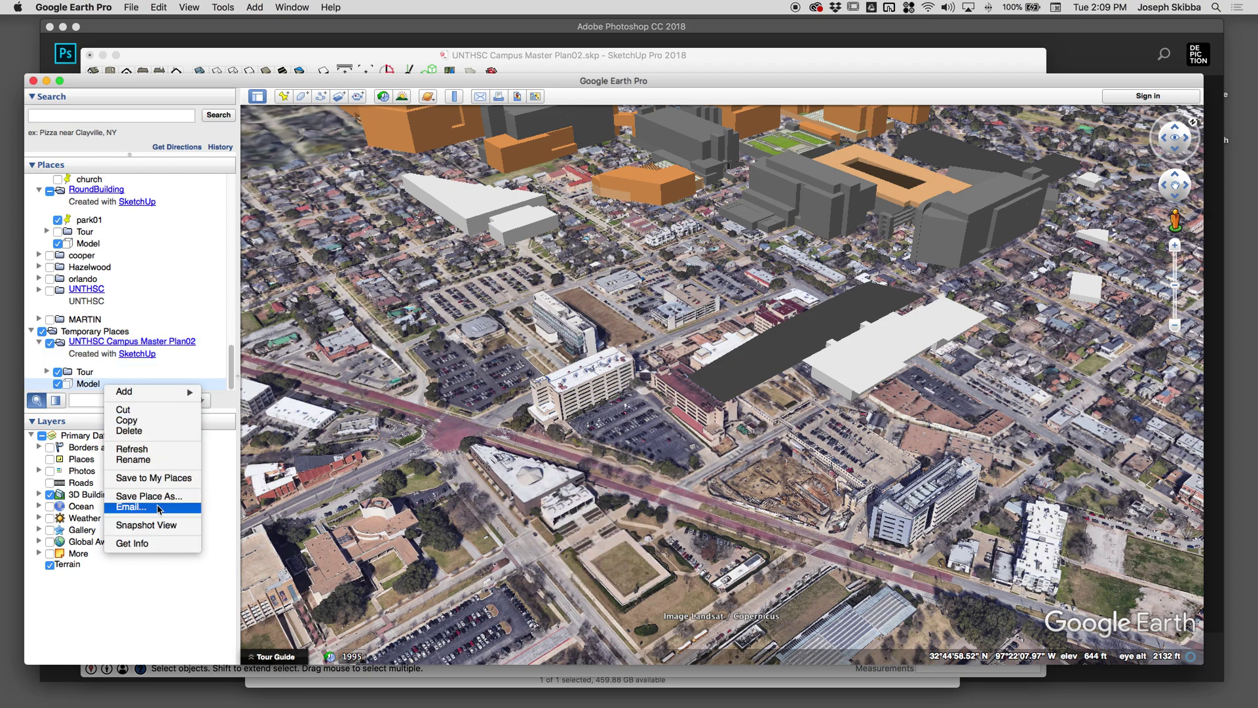
pyautogui.click(150, 543)
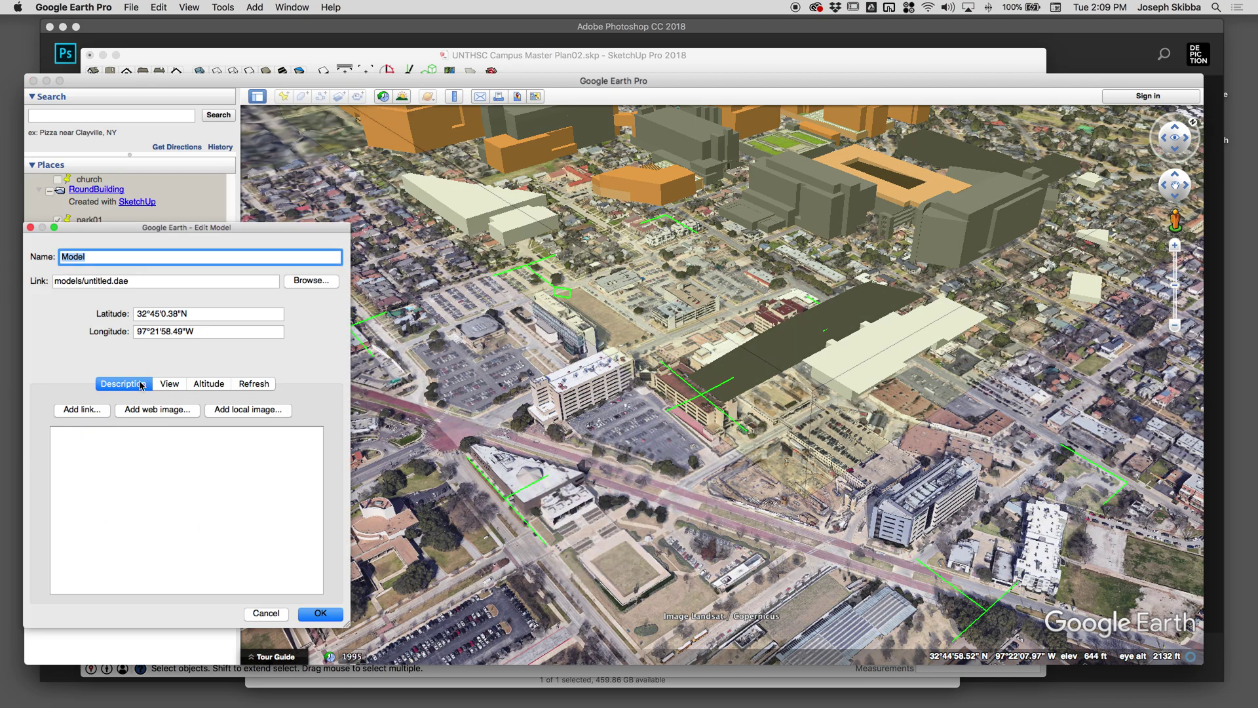
# Step: Set the model's altitude to -230 m relative to ground
pyautogui.click(253, 384)
pyautogui.click(221, 384)
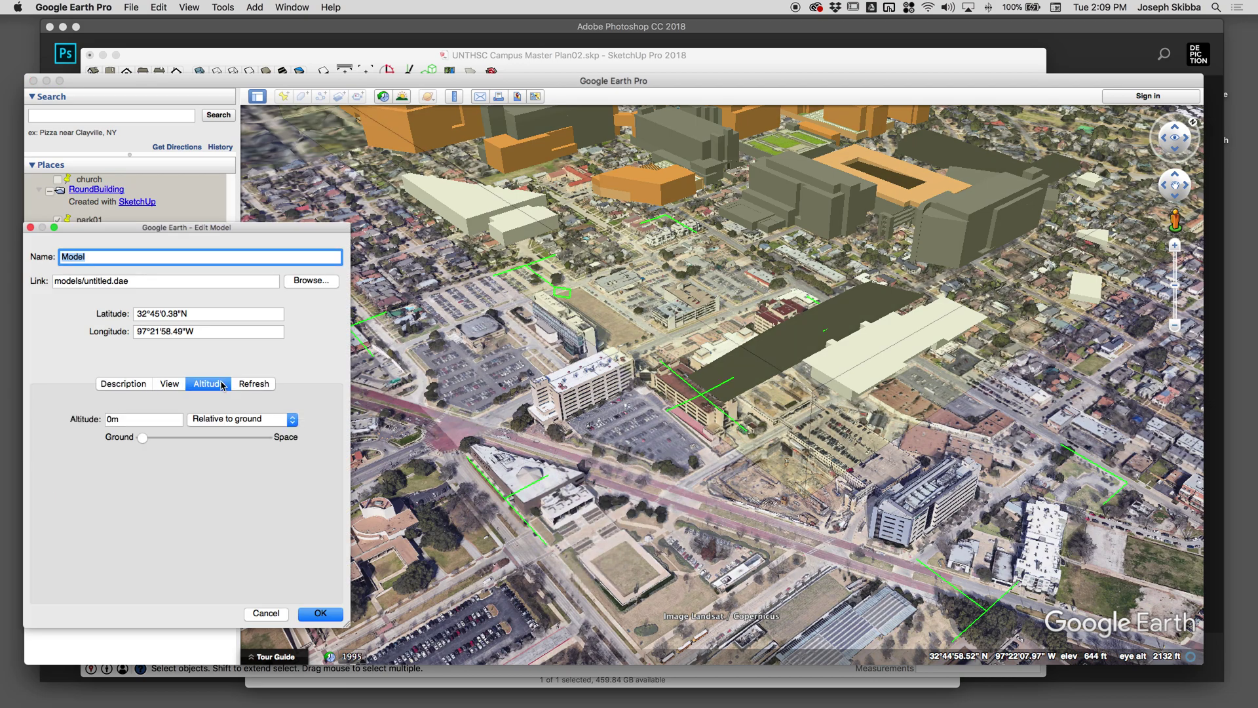
pyautogui.click(228, 419)
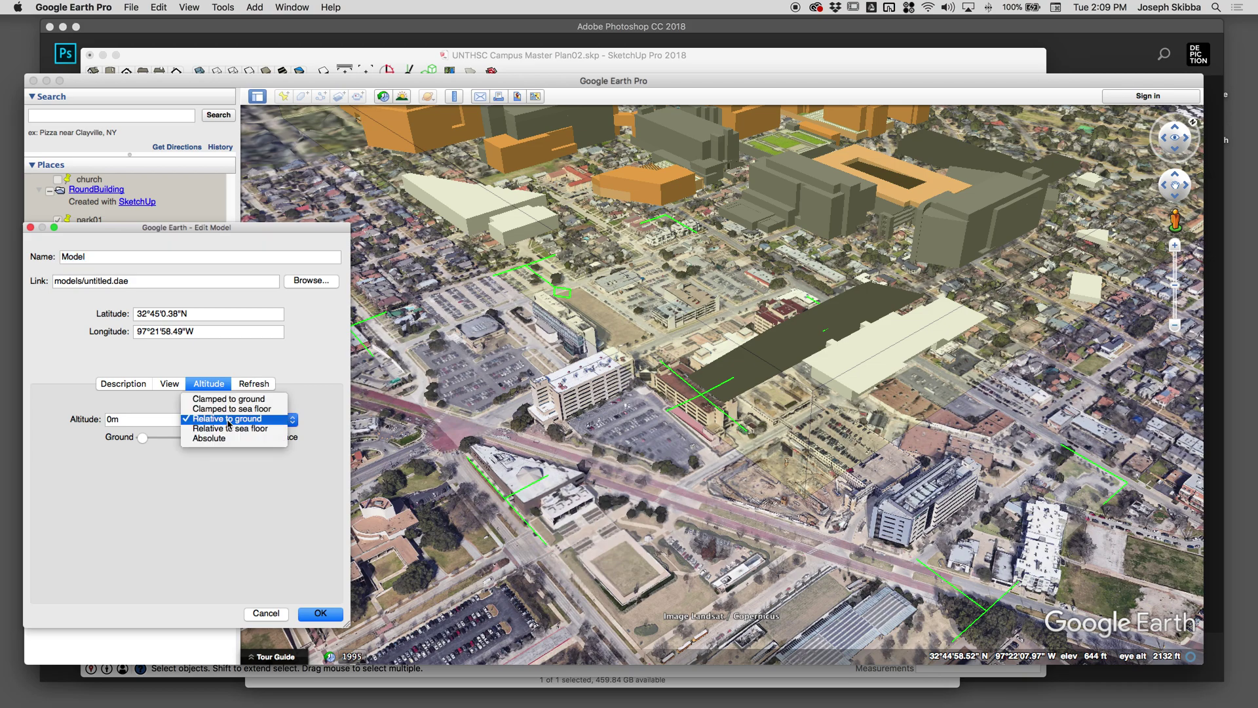
pyautogui.click(228, 420)
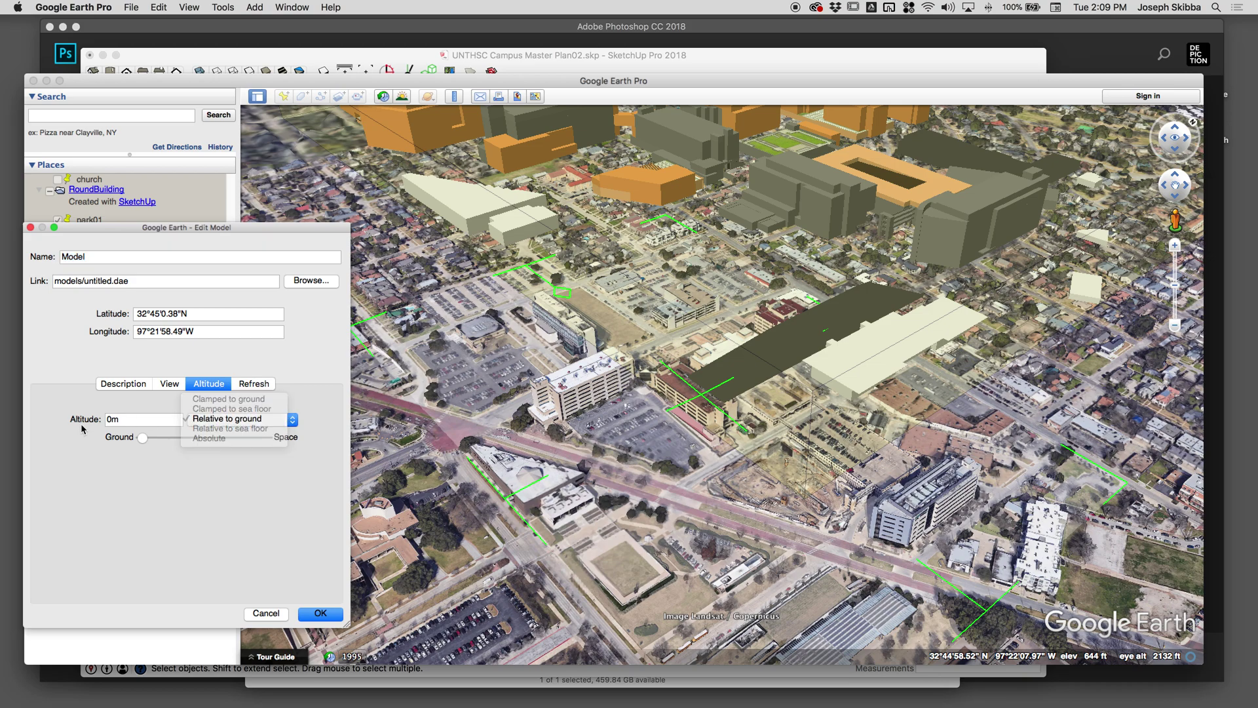
pyautogui.click(110, 419)
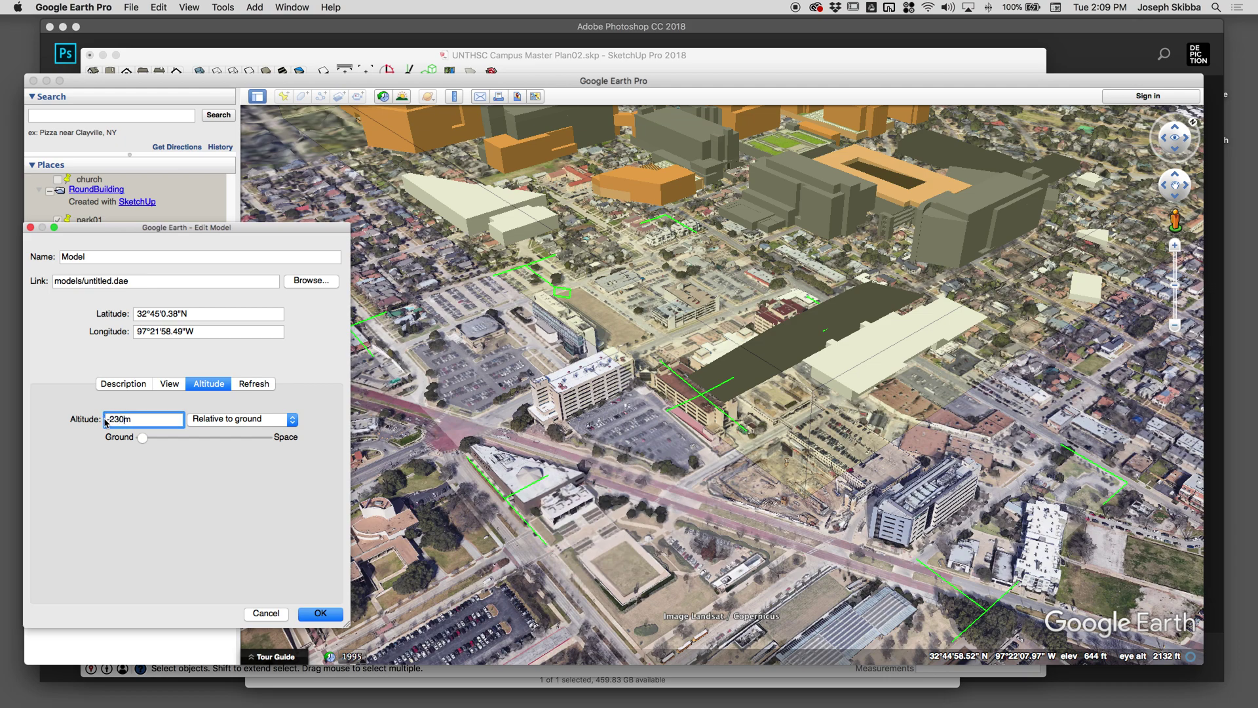
pyautogui.press('Return')
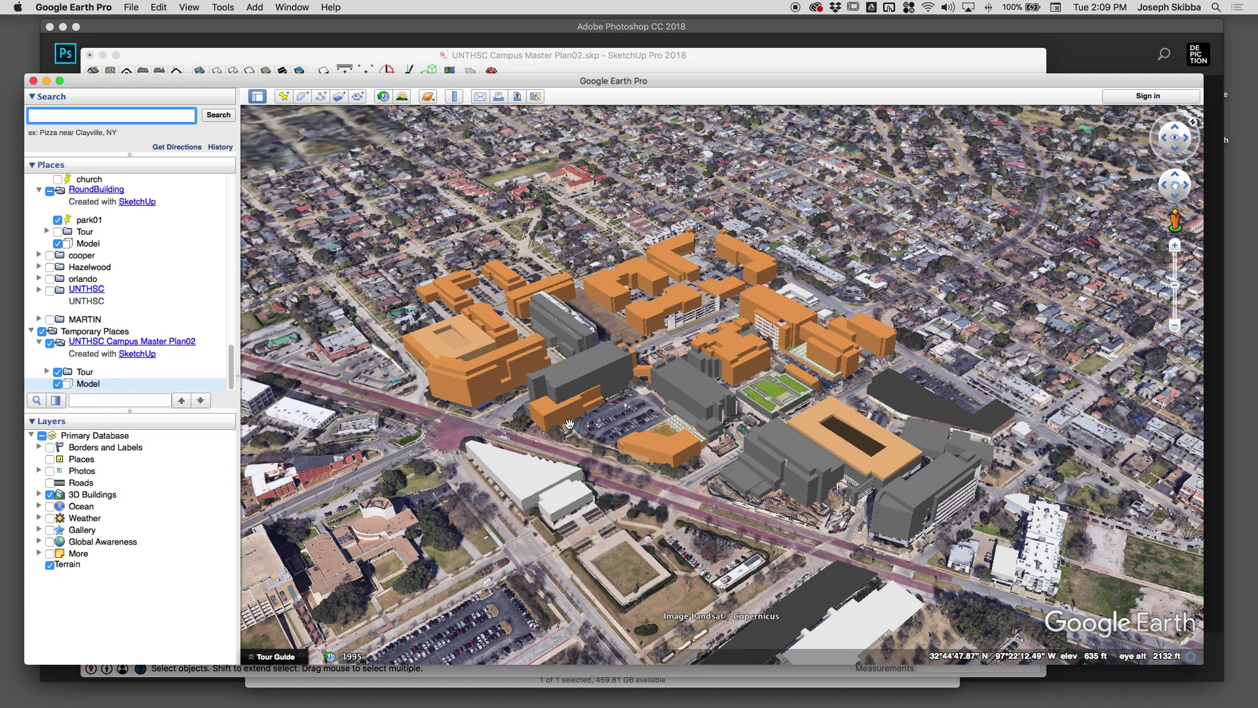
# Step: Reopen the campus Model item's properties and slightly lower its altitude relative to ground so the buildings sit on the terrain
pyautogui.scroll(2, 679, 376)
pyautogui.scroll(5, 679, 377)
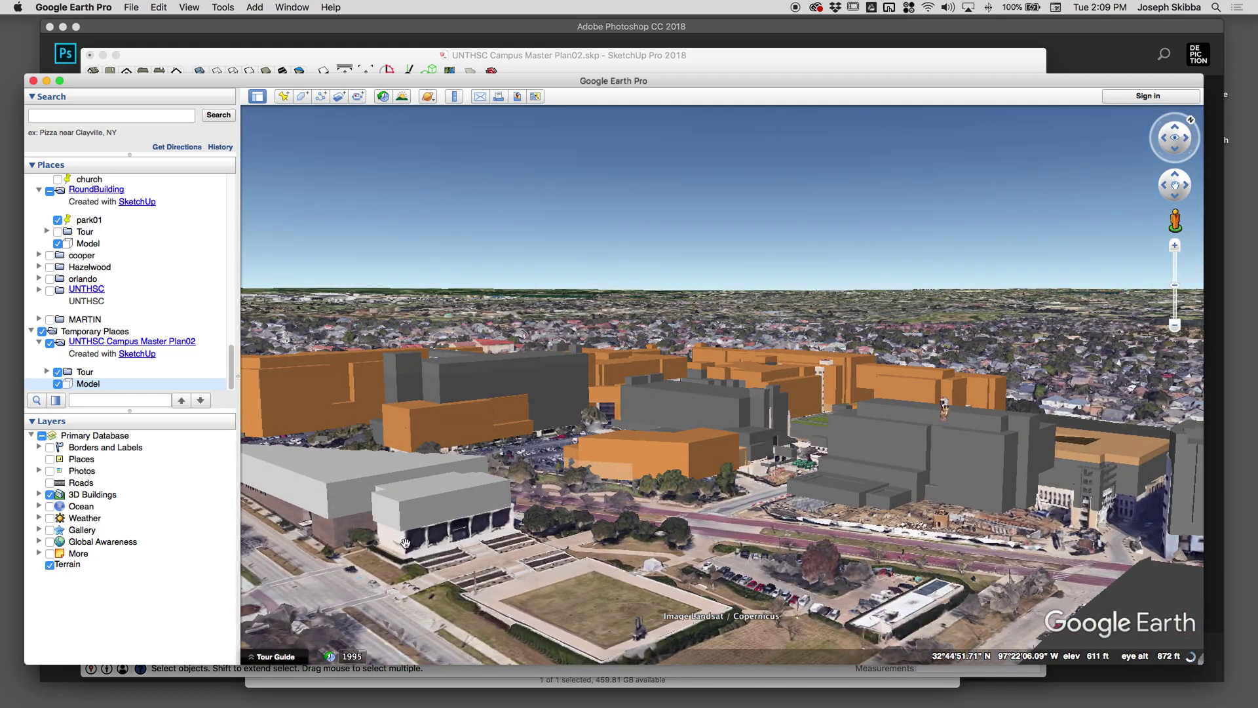
pyautogui.rightClick(102, 386)
pyautogui.click(164, 543)
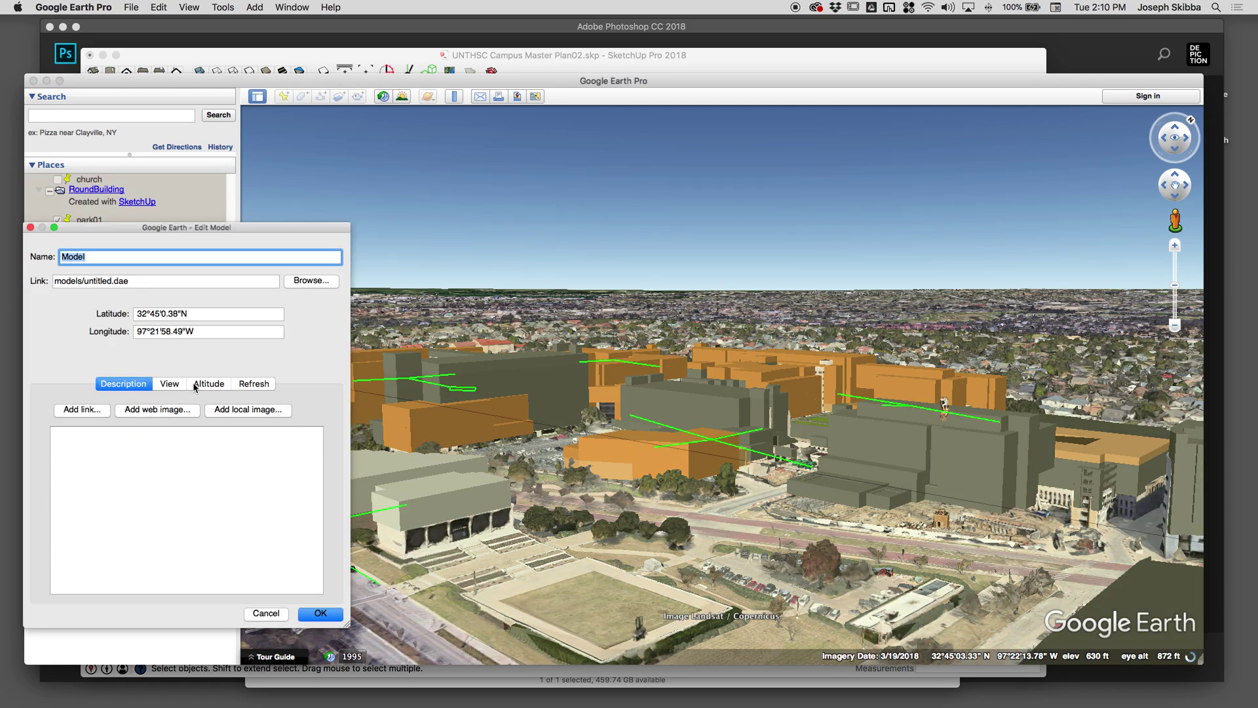
pyautogui.click(212, 387)
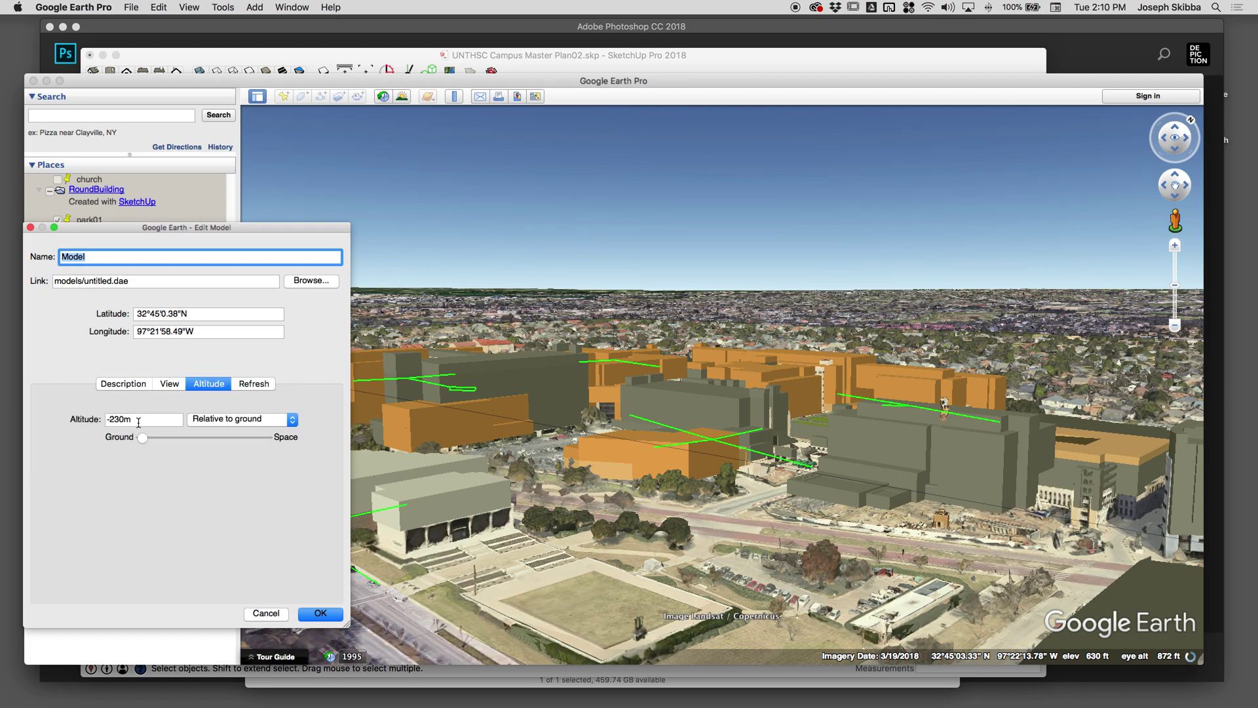
pyautogui.click(122, 419)
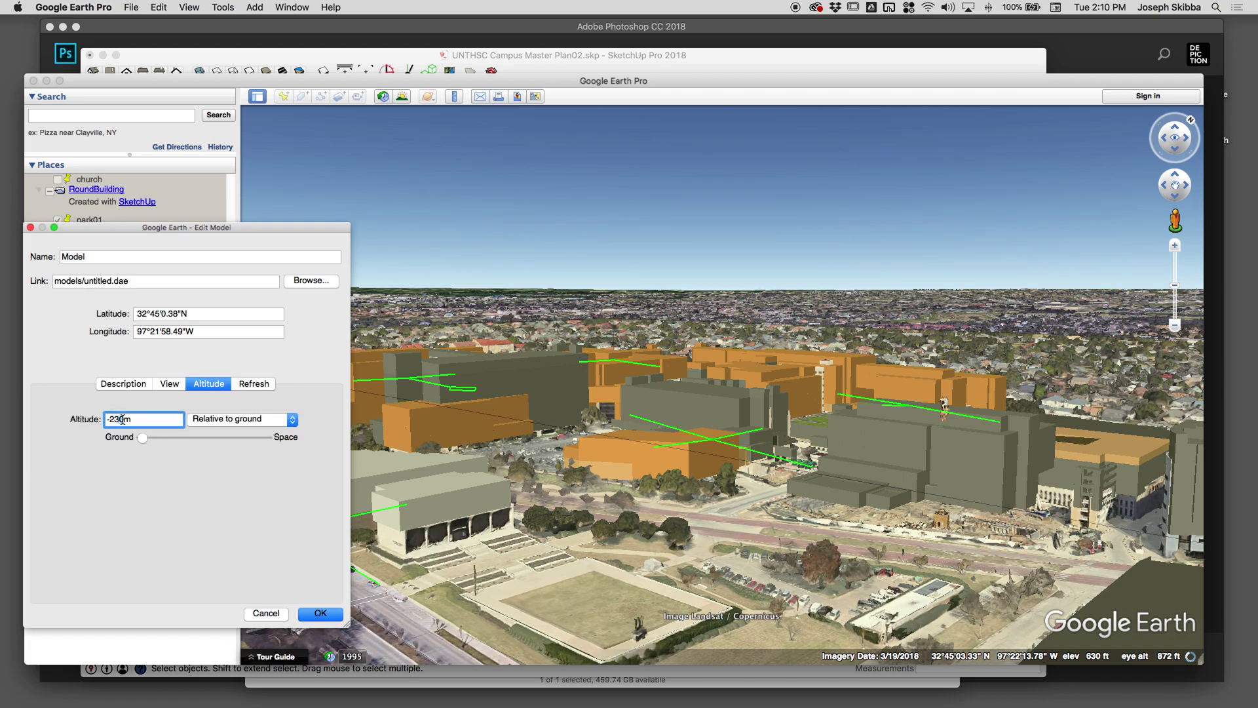
pyautogui.press('Return')
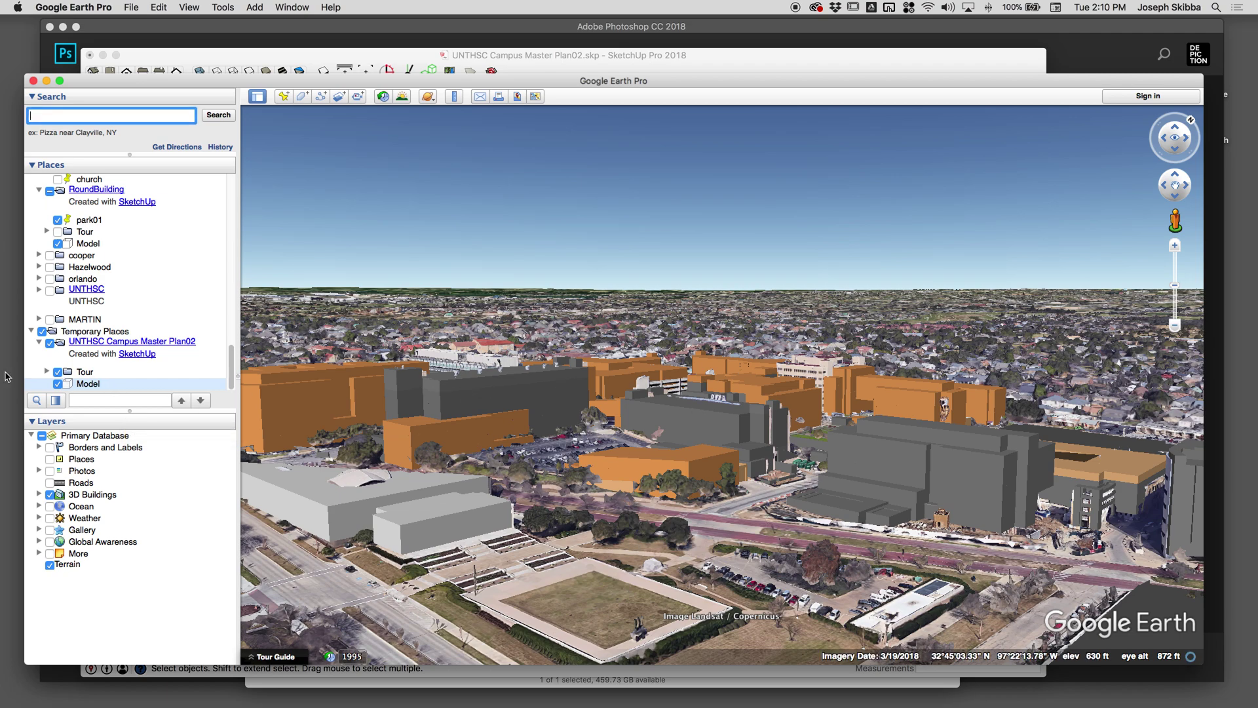
# Step: Save the contents of Temporary Places, with the UNTHSC Campus Master Plan02 model, to My Places
pyautogui.click(122, 333)
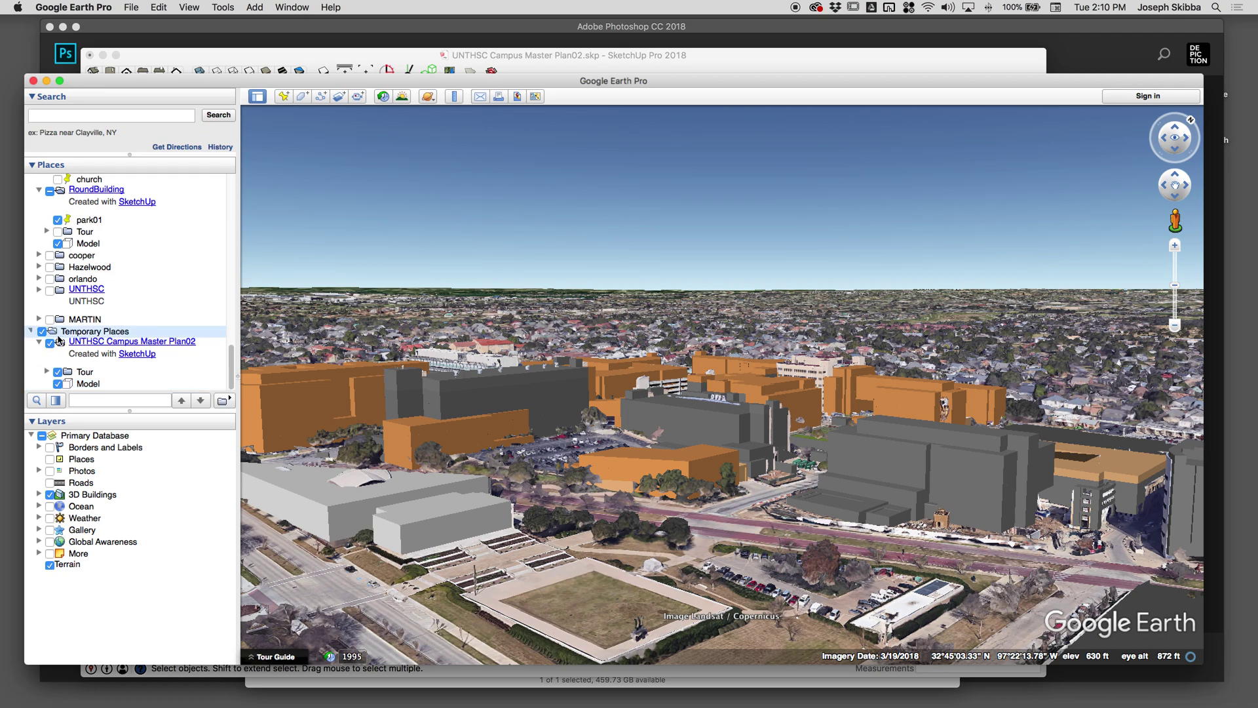
pyautogui.rightClick(70, 334)
pyautogui.moveTo(89, 341)
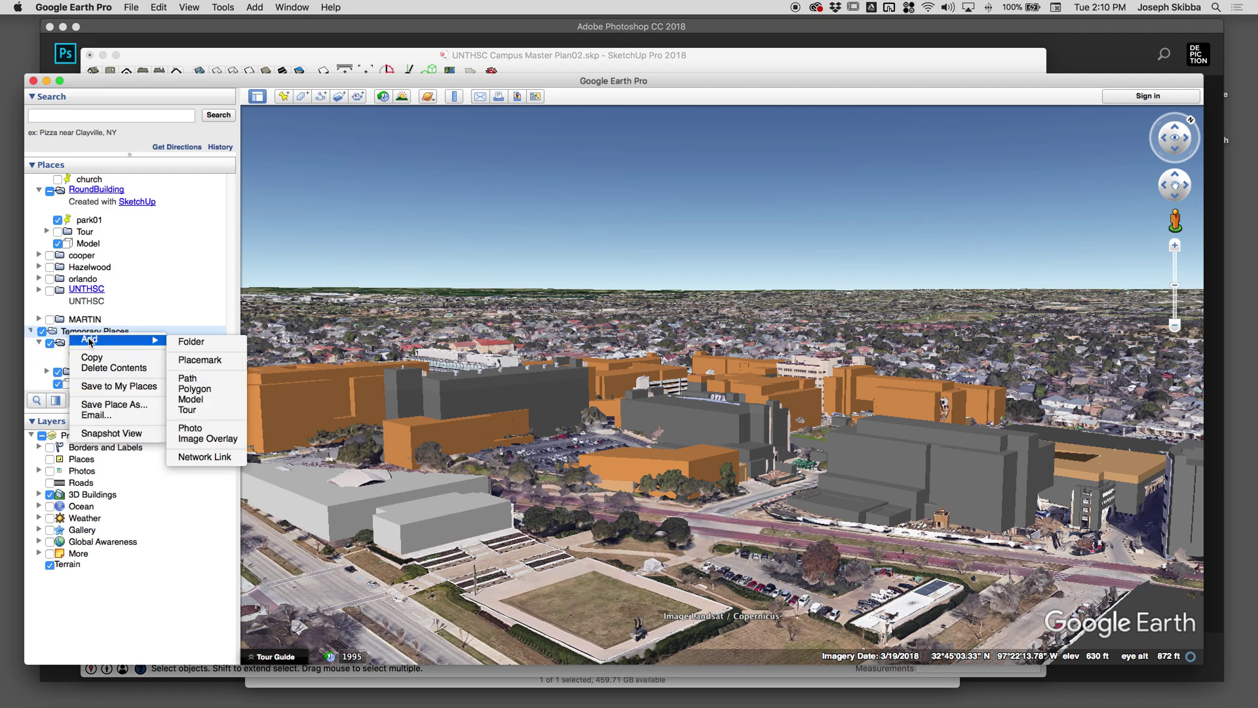
pyautogui.click(112, 386)
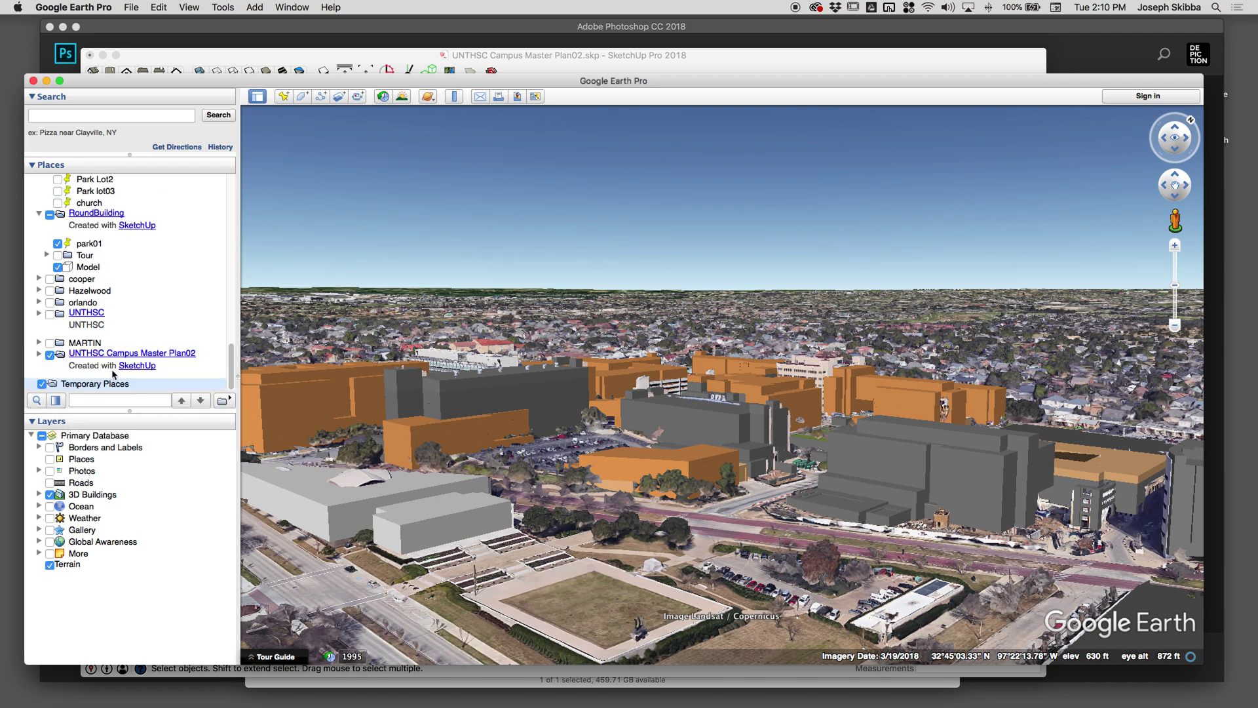
pyautogui.click(111, 354)
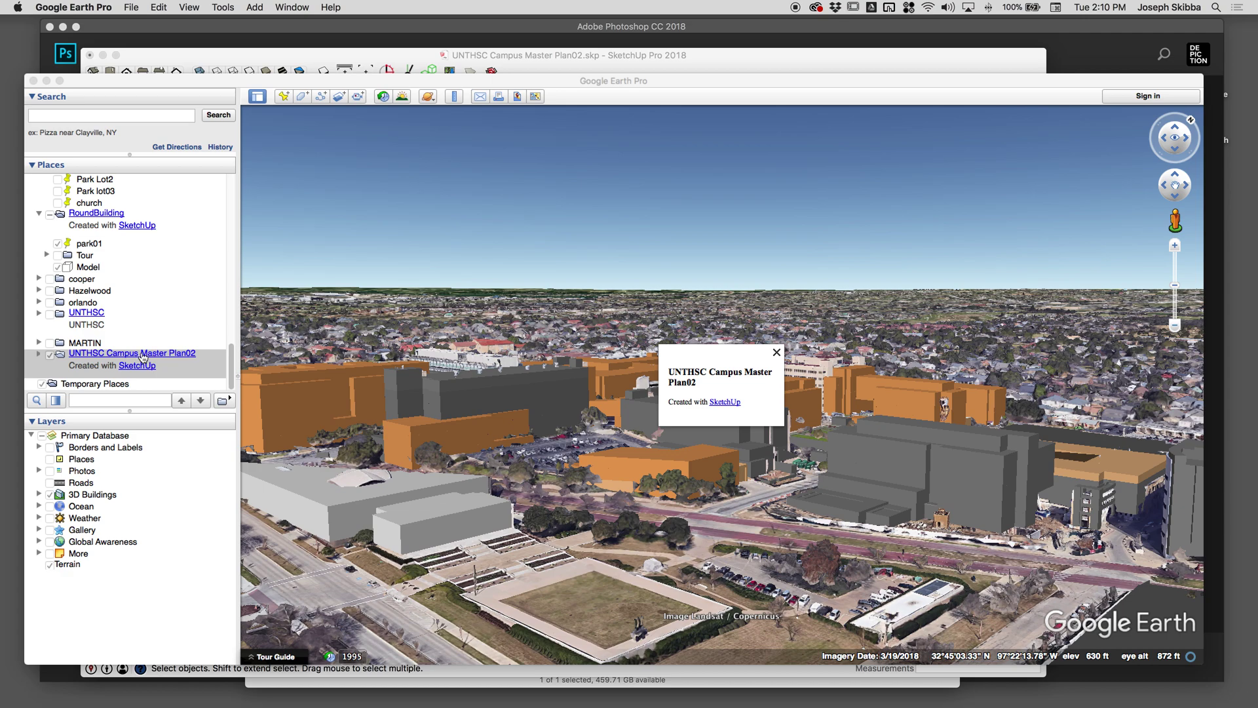
pyautogui.click(776, 352)
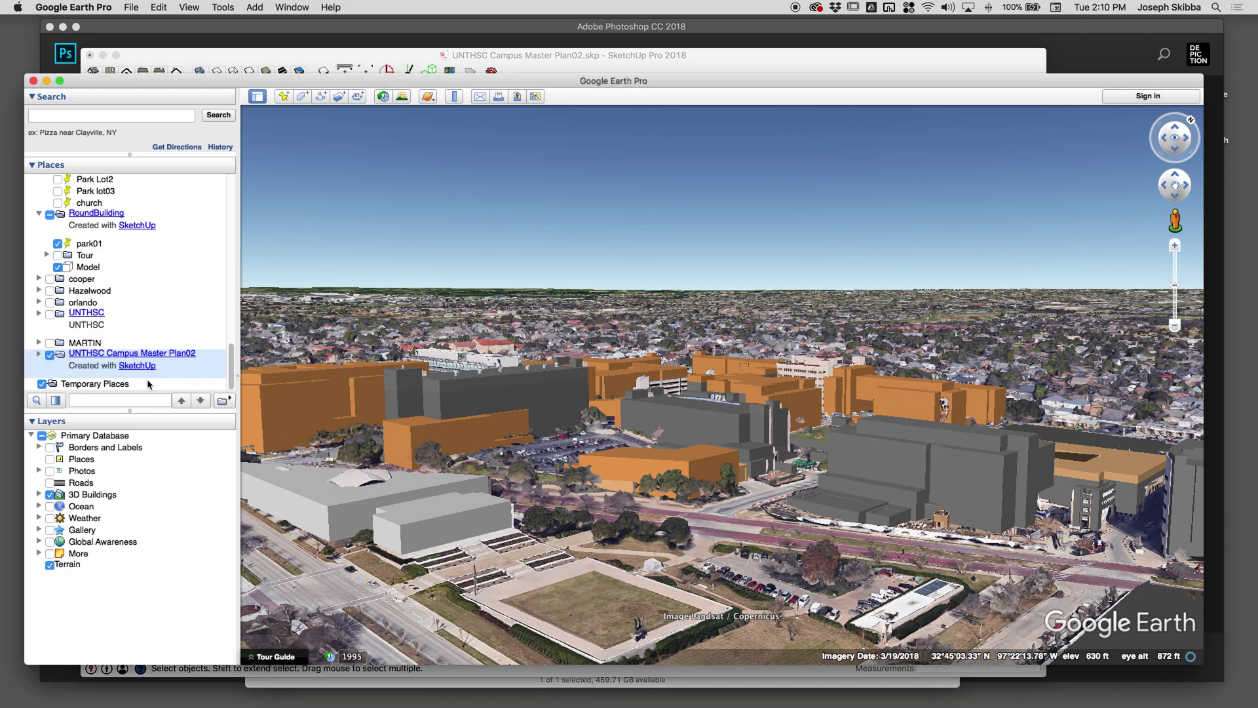
# Step: Expand the saved UNTHSC Campus Master Plan02 place and fly to the Air02-2 scene in its Tour folder
pyautogui.click(38, 354)
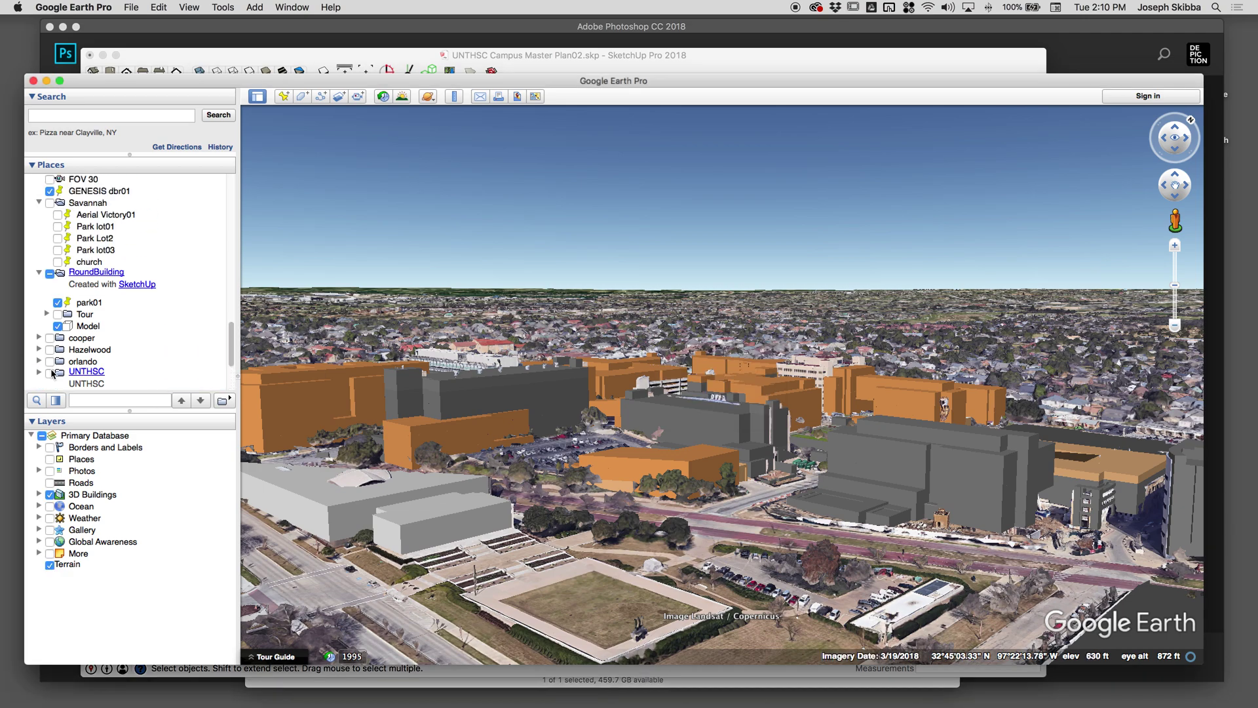
pyautogui.click(46, 360)
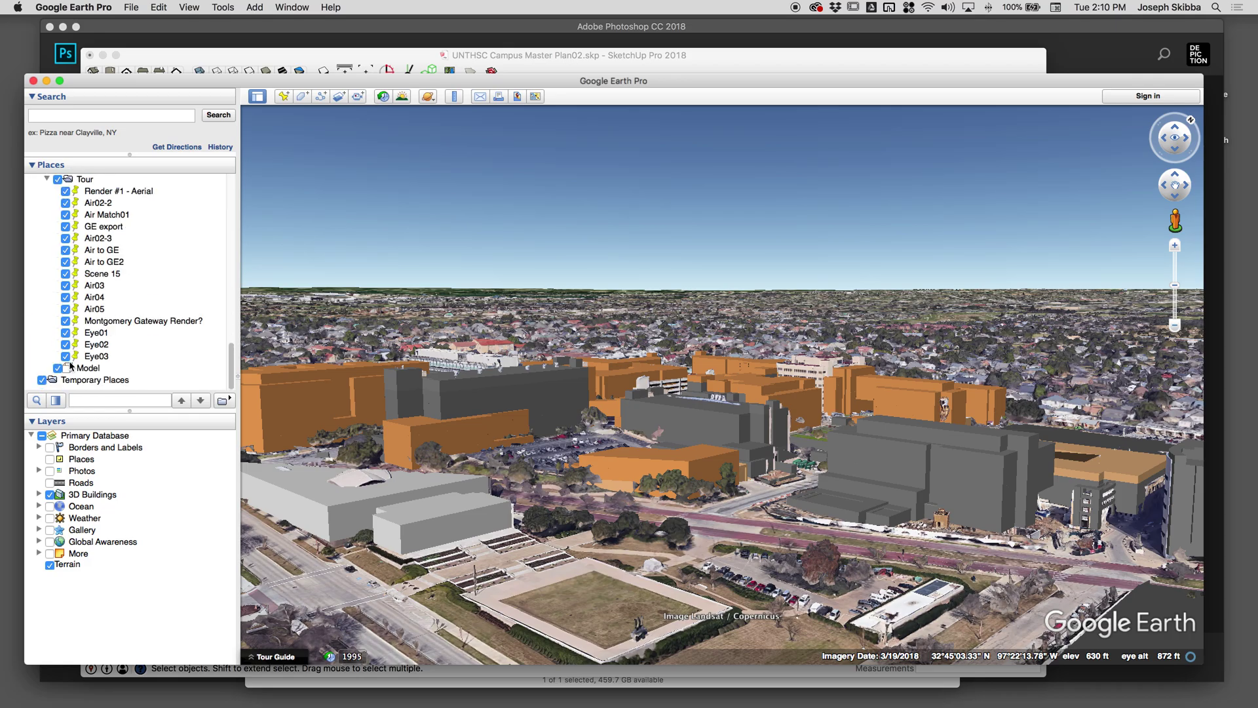
pyautogui.click(106, 204)
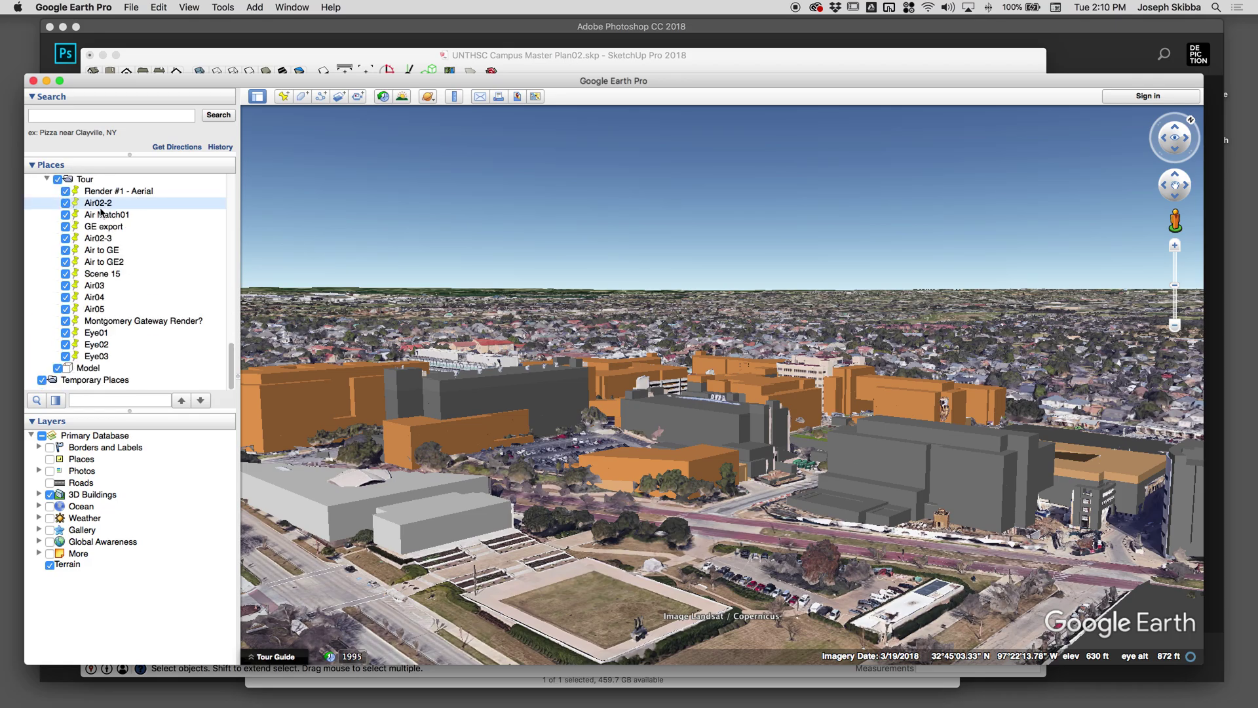
pyautogui.doubleClick(99, 205)
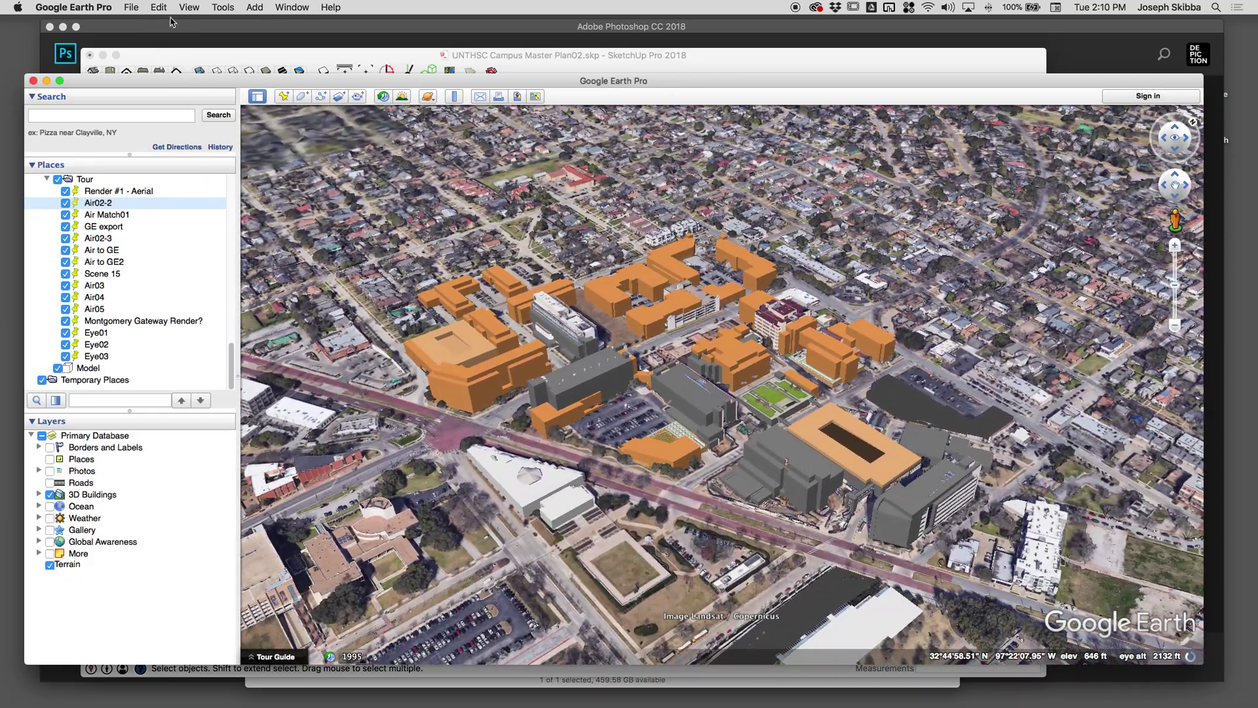
# Step: Start saving an image of the view and set its resolution to Maximum (4800x2700)
pyautogui.click(129, 7)
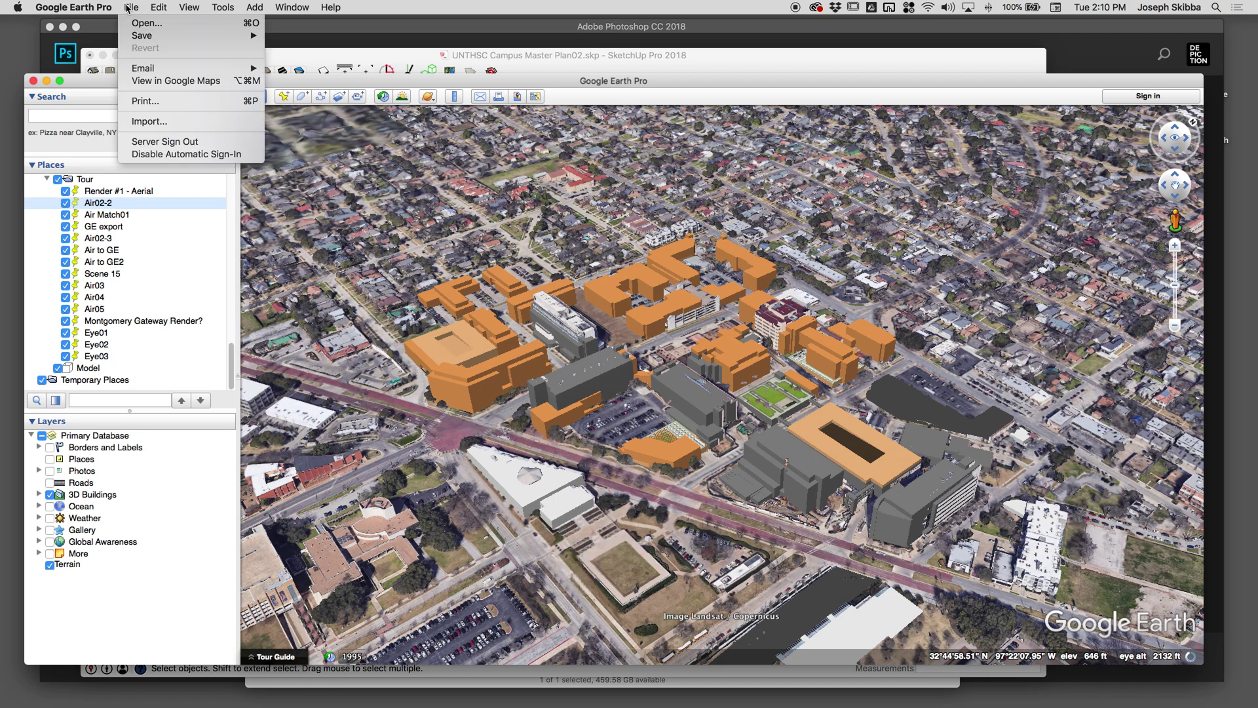
pyautogui.moveTo(139, 36)
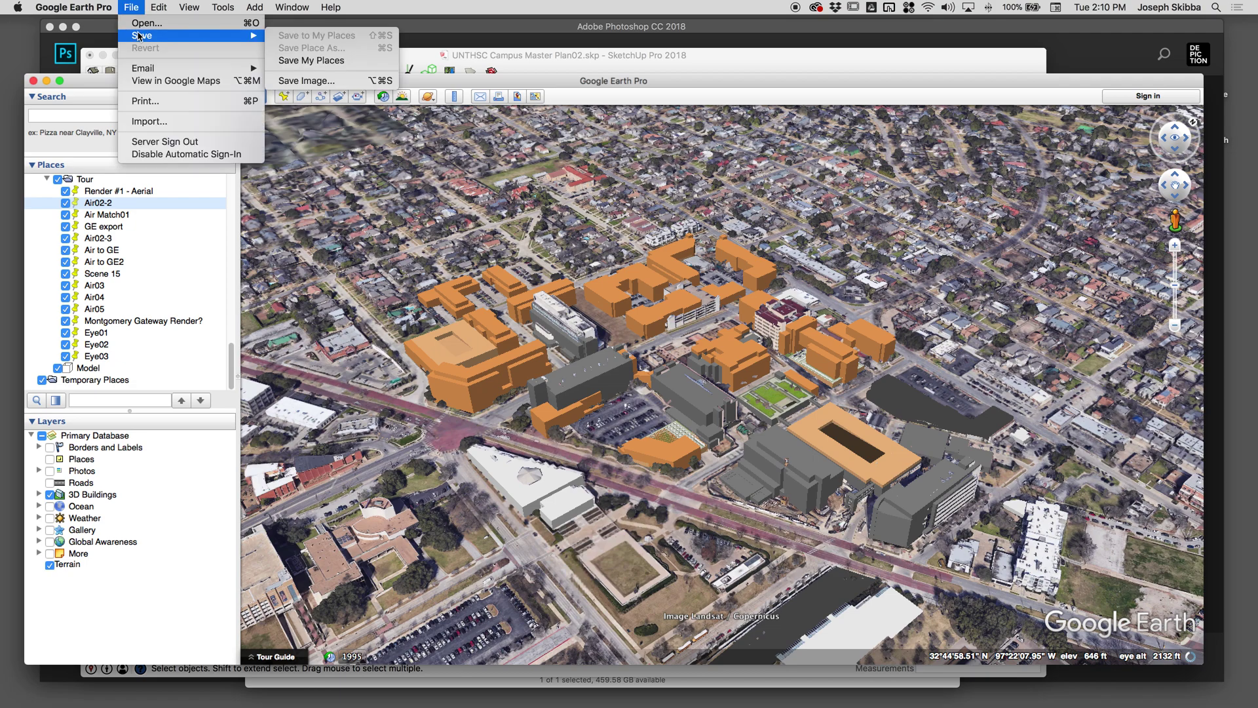
pyautogui.click(357, 81)
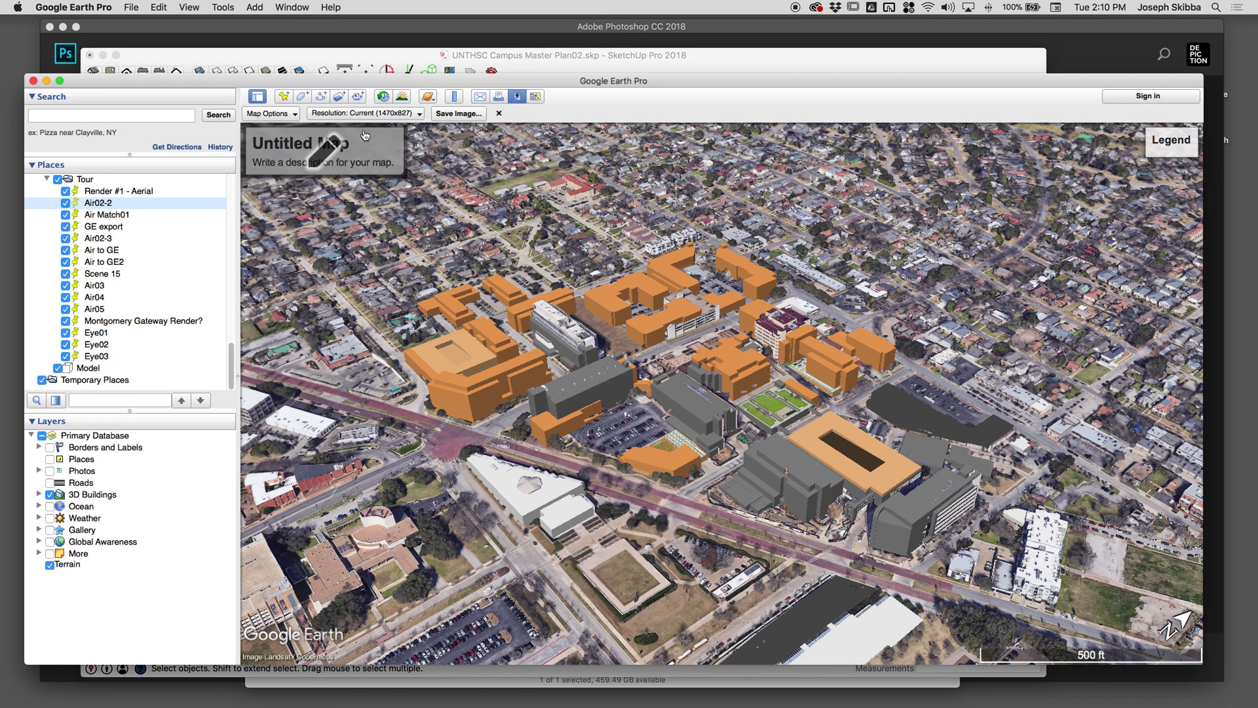
pyautogui.click(364, 114)
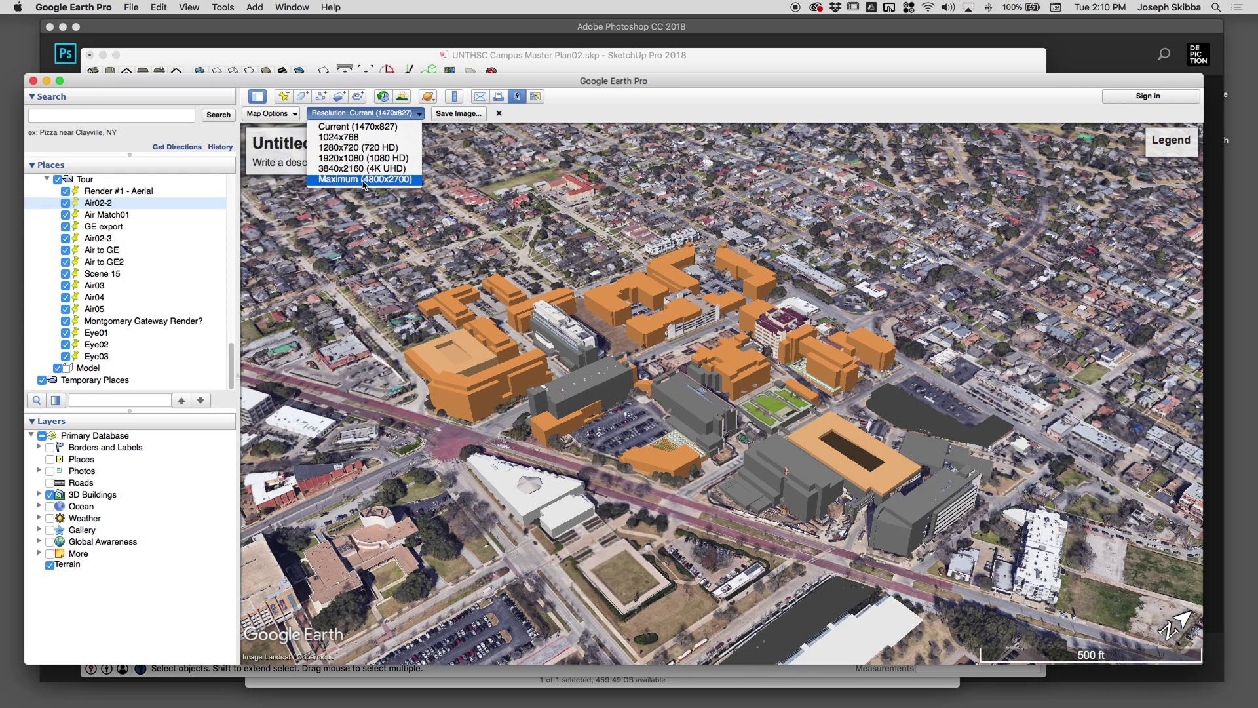
pyautogui.click(363, 179)
# Step: Turn off the title and description, legend, scale and compass in the image's map options
pyautogui.click(269, 113)
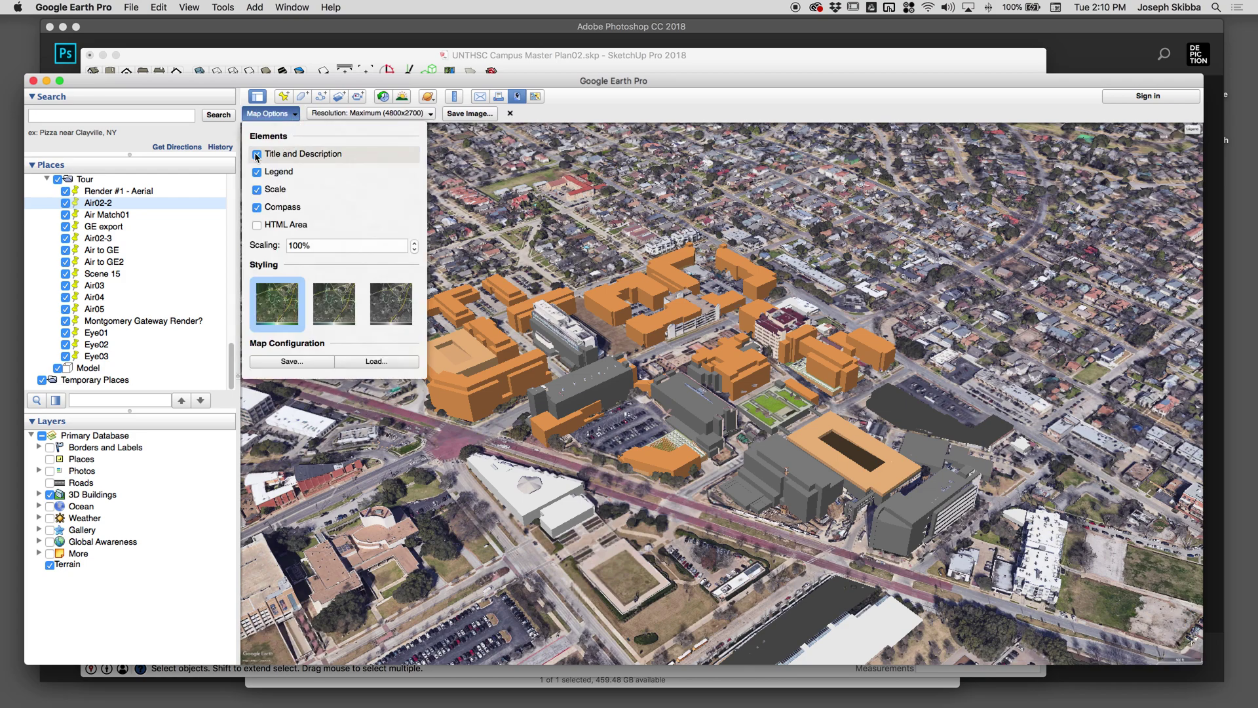
pyautogui.click(256, 154)
pyautogui.click(257, 172)
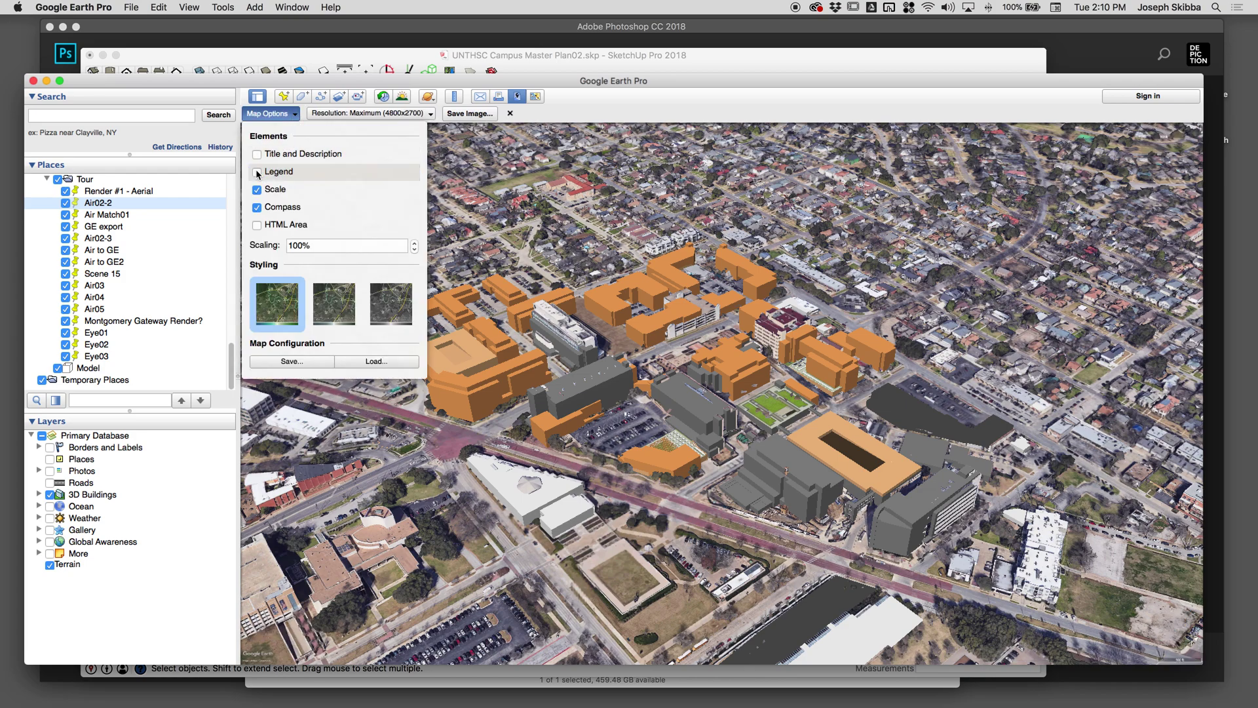
pyautogui.click(257, 190)
pyautogui.click(257, 207)
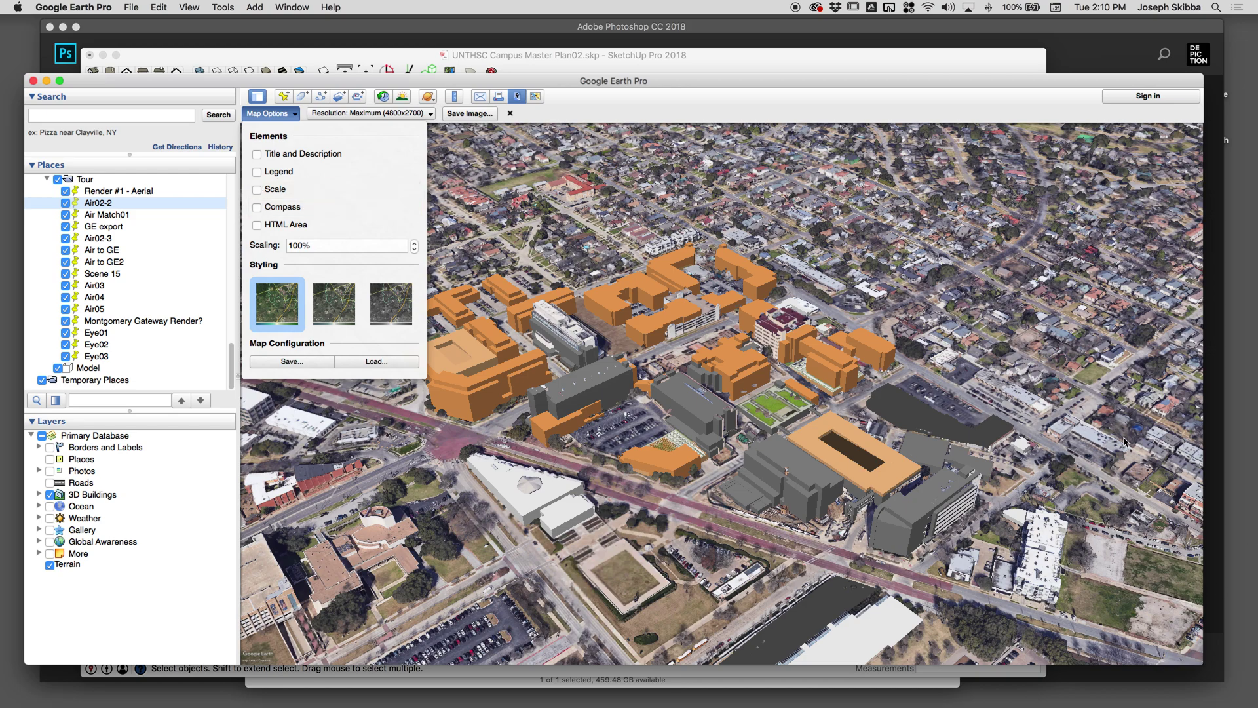
pyautogui.click(908, 93)
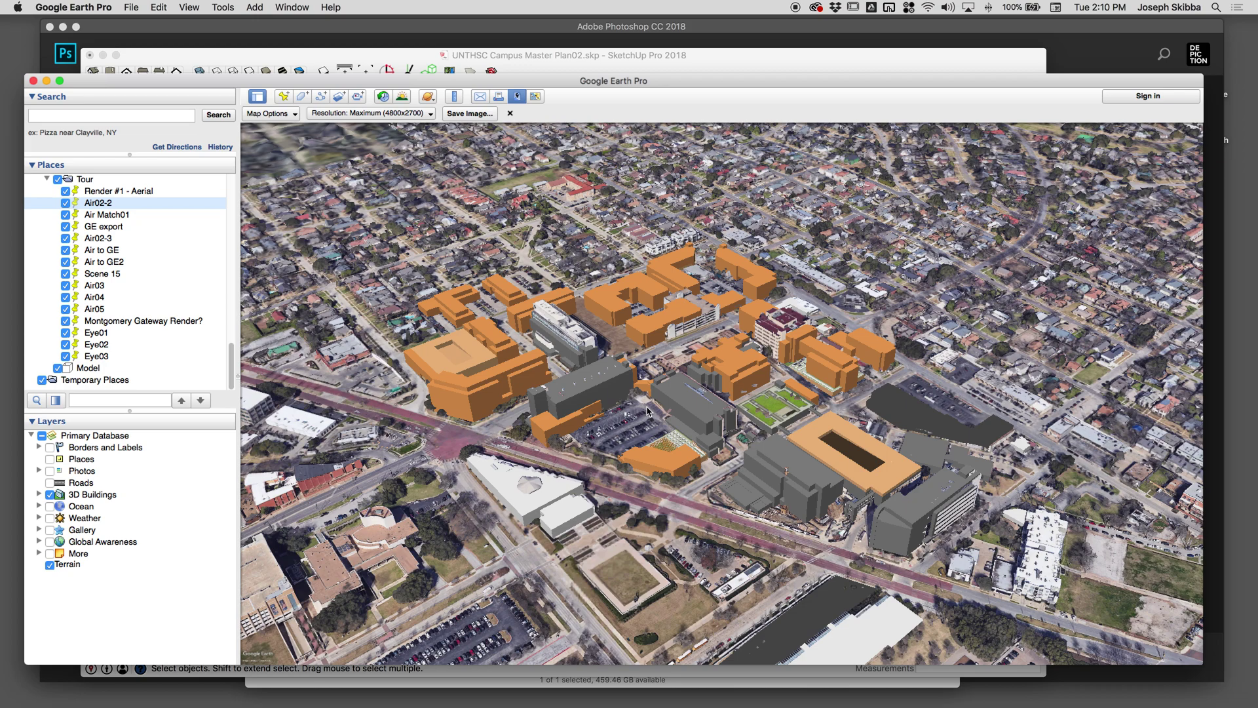
# Step: Switch to SketchUp, show the Air02-2 scene, collapse the Styles settings and move the window over the Google Earth view
pyautogui.press('super+Tab')
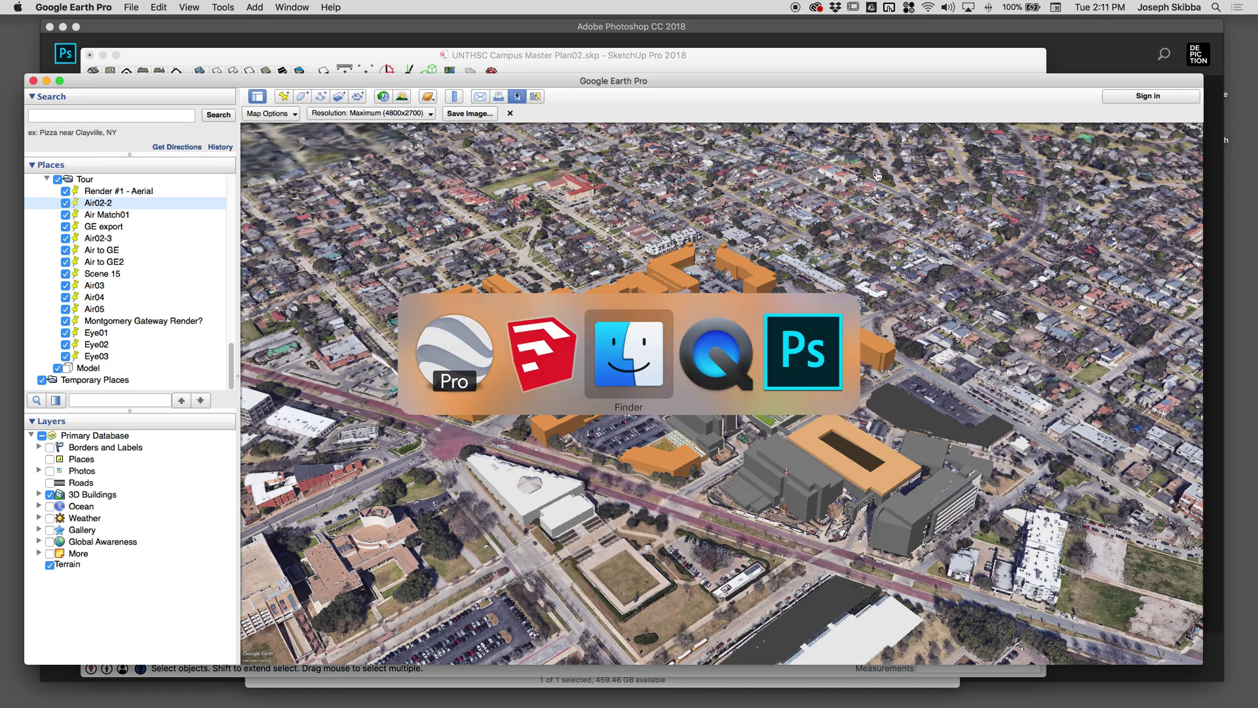
pyautogui.click(569, 374)
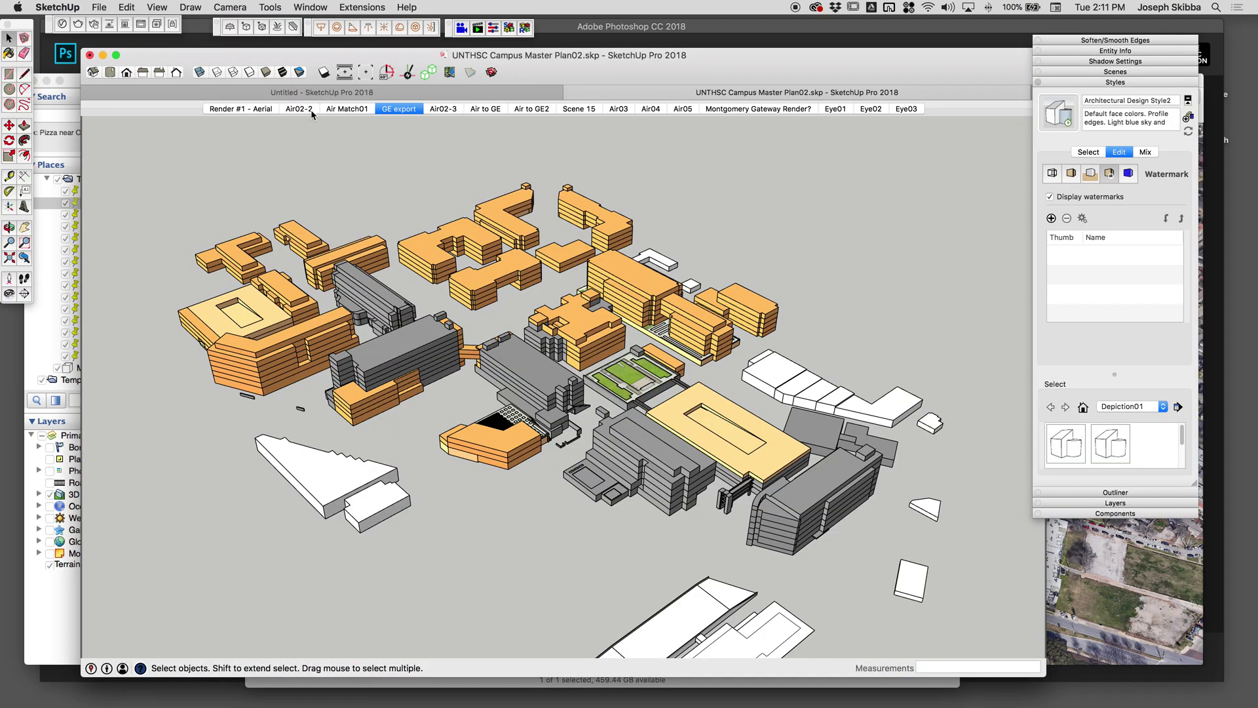
pyautogui.click(299, 108)
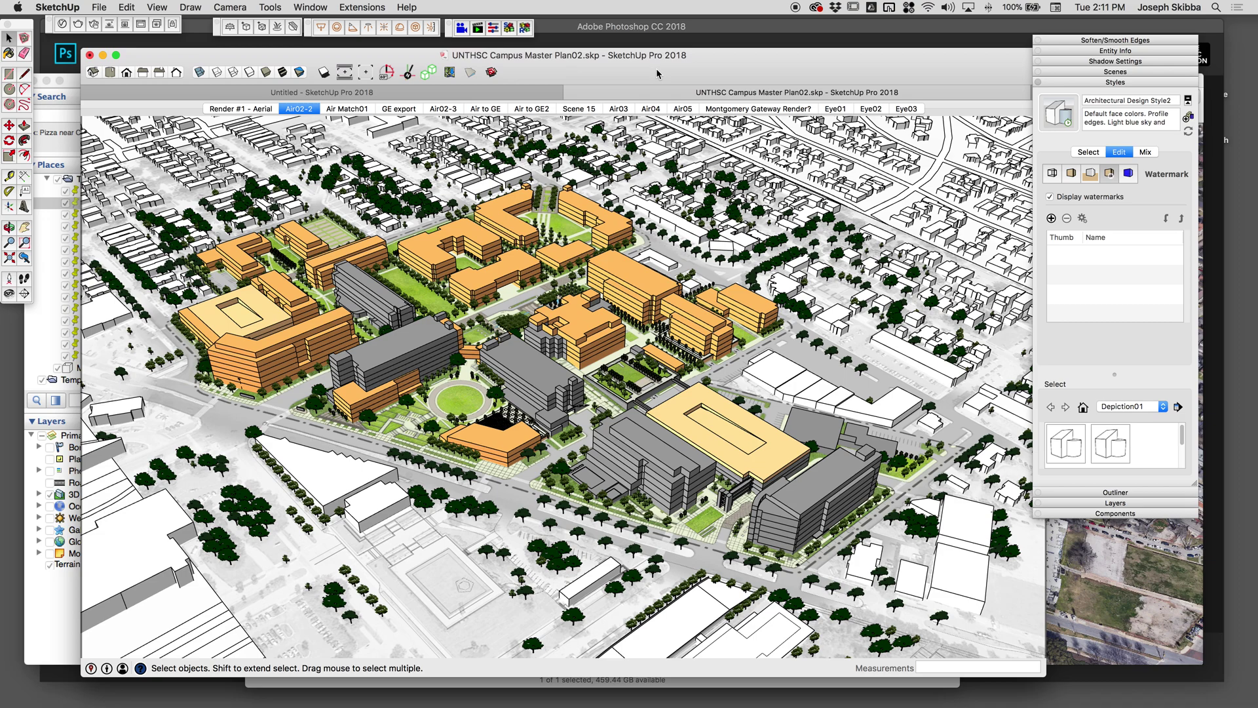
pyautogui.click(1132, 83)
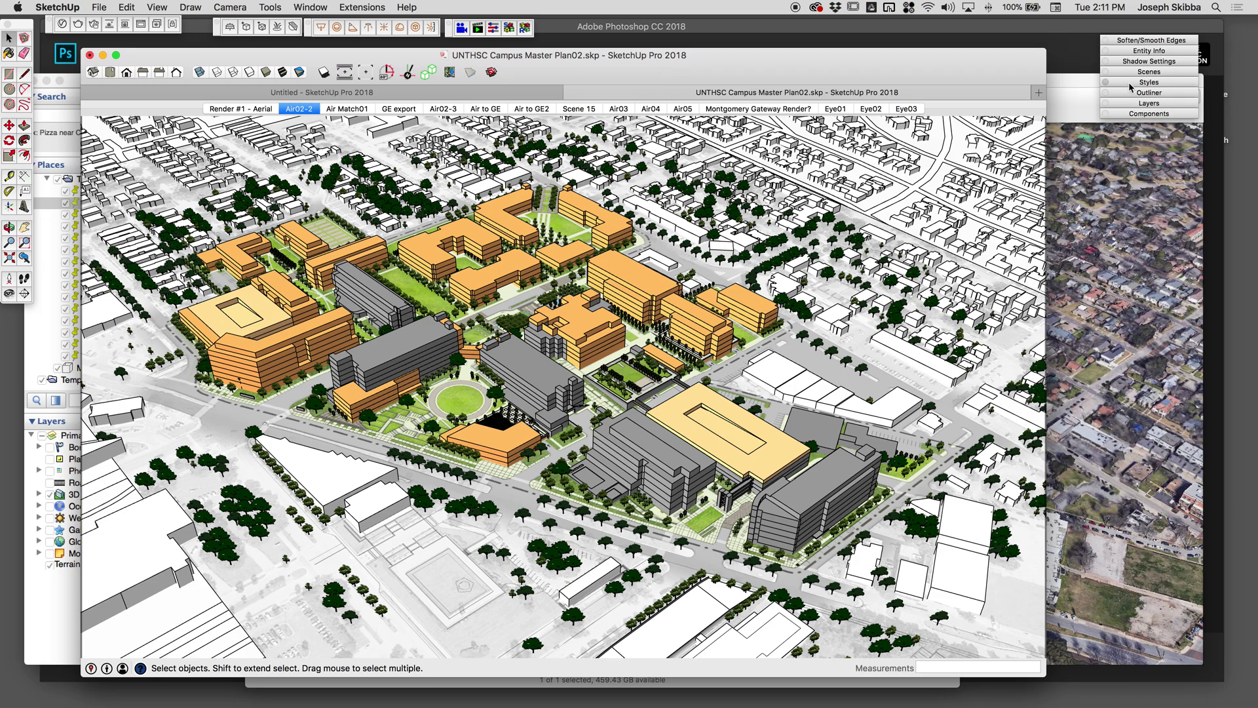
pyautogui.moveTo(871, 77)
pyautogui.mouseDown()
pyautogui.moveTo(1130, 90)
pyautogui.moveTo(1030, 85)
pyautogui.mouseUp()
# Step: Zoom the Google Earth view in on the campus, comparing its size with SketchUp's Air02-2 scene
pyautogui.press('super+Tab')
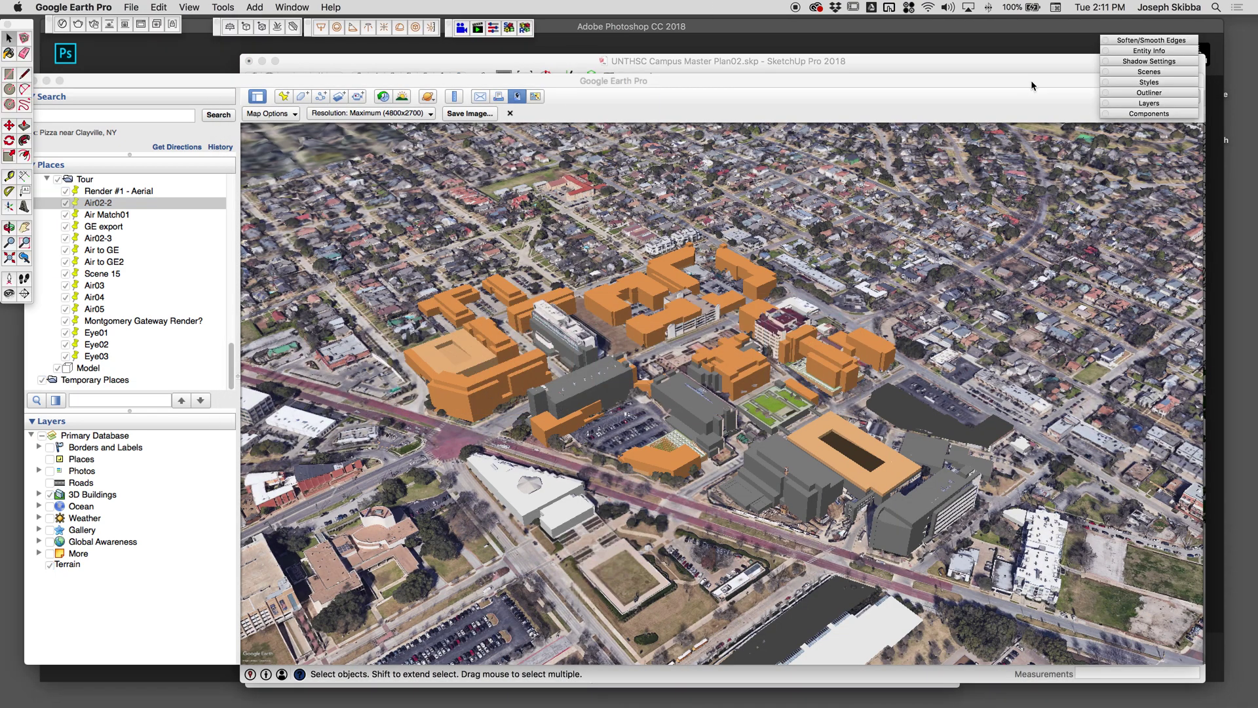
pyautogui.press('super+Tab')
pyautogui.press('super+Tab')
pyautogui.press('super+Tab')
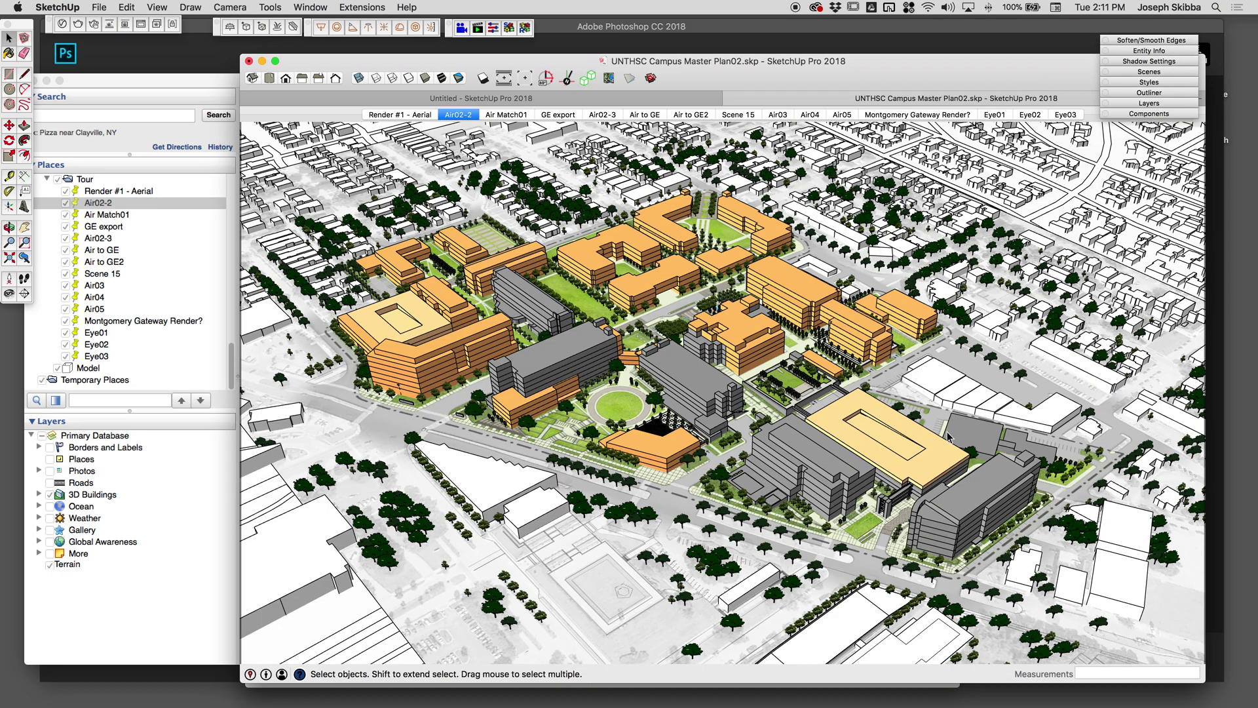
pyautogui.press('super+Tab')
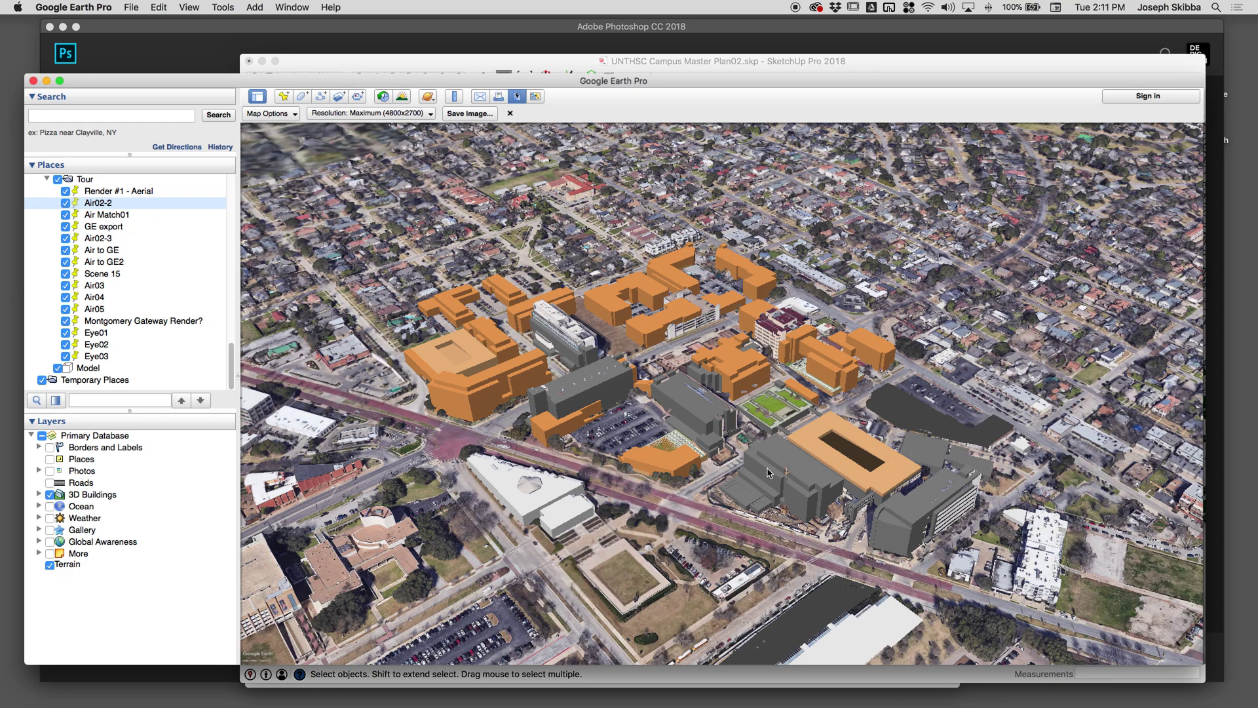
pyautogui.scroll(3, 699, 462)
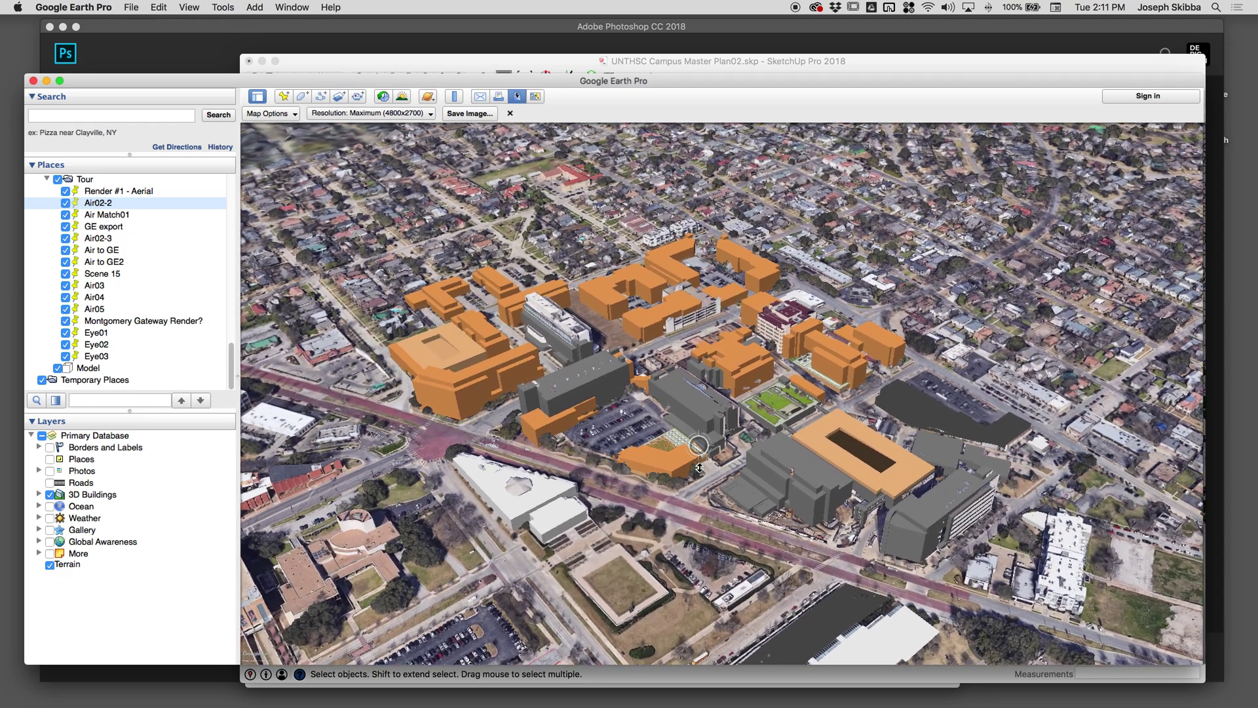
pyautogui.press('super+Tab')
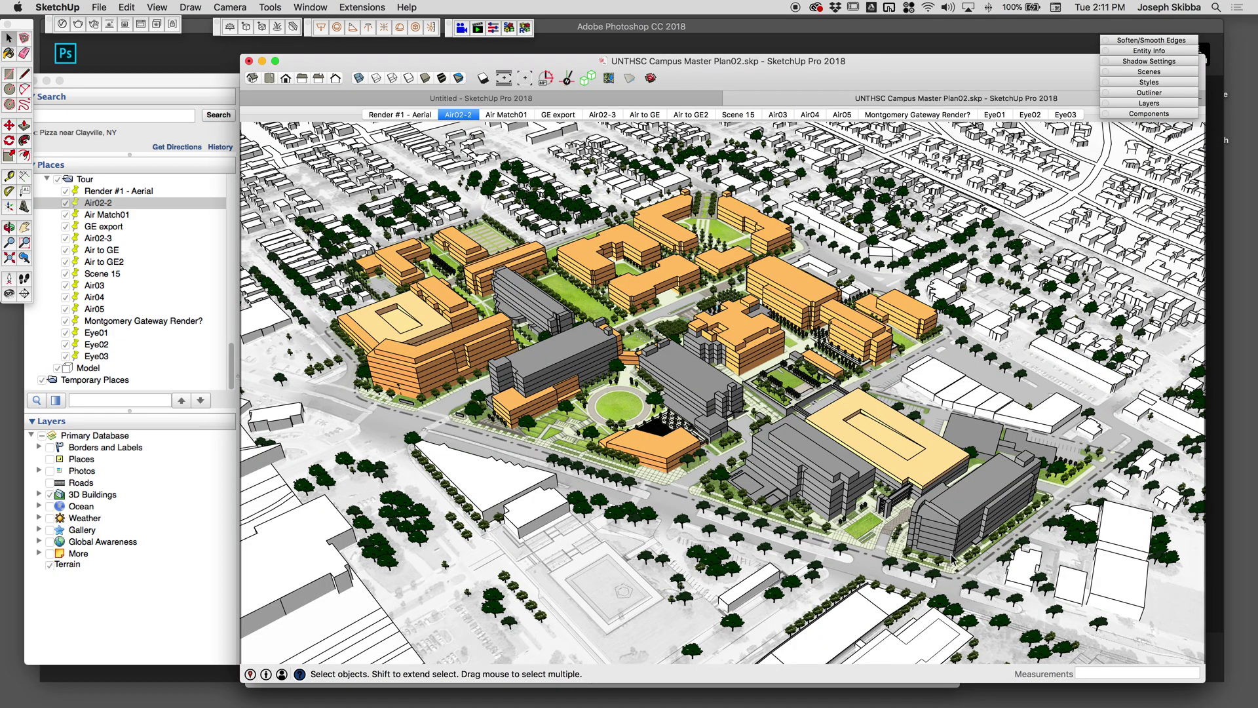
pyautogui.press('super+Tab')
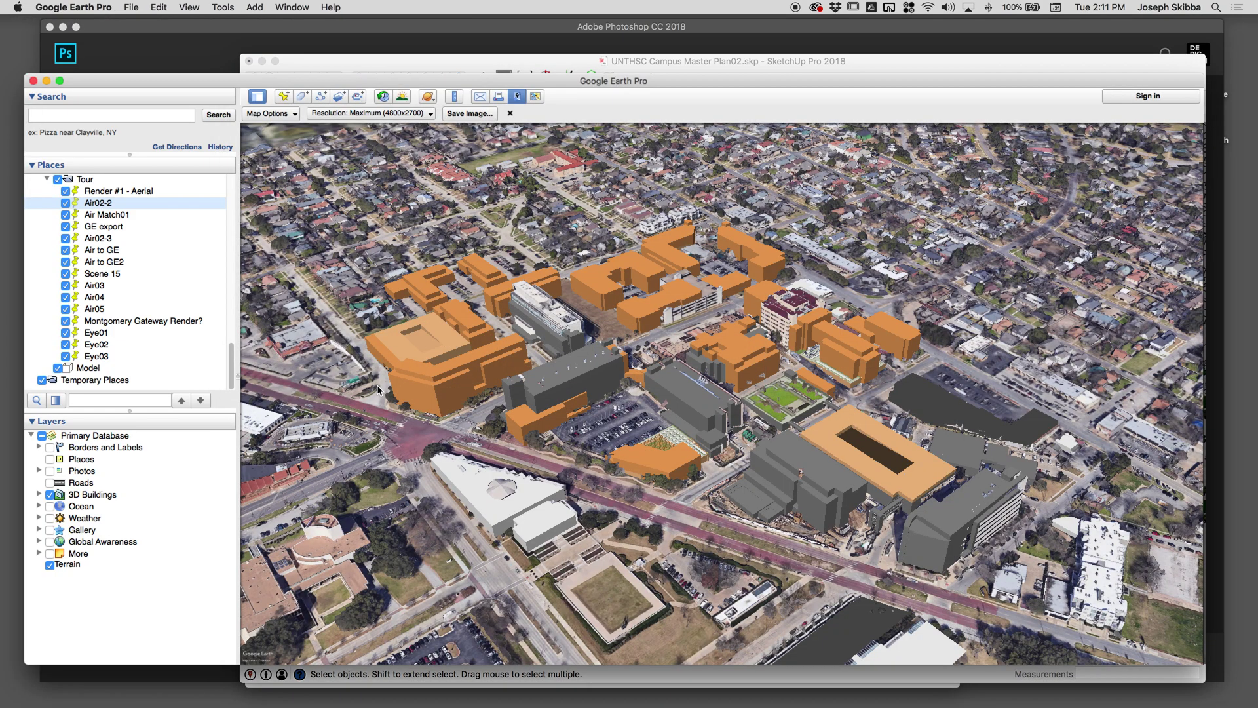
# Step: Pan and tilt the Google Earth view to line up the campus's outer buildings with SketchUp's Air02-2 scene
pyautogui.moveTo(462, 412); pyautogui.dragTo(452, 406)
pyautogui.moveTo(542, 449); pyautogui.dragTo(541, 460, button='middle')
pyautogui.press('super+Tab')
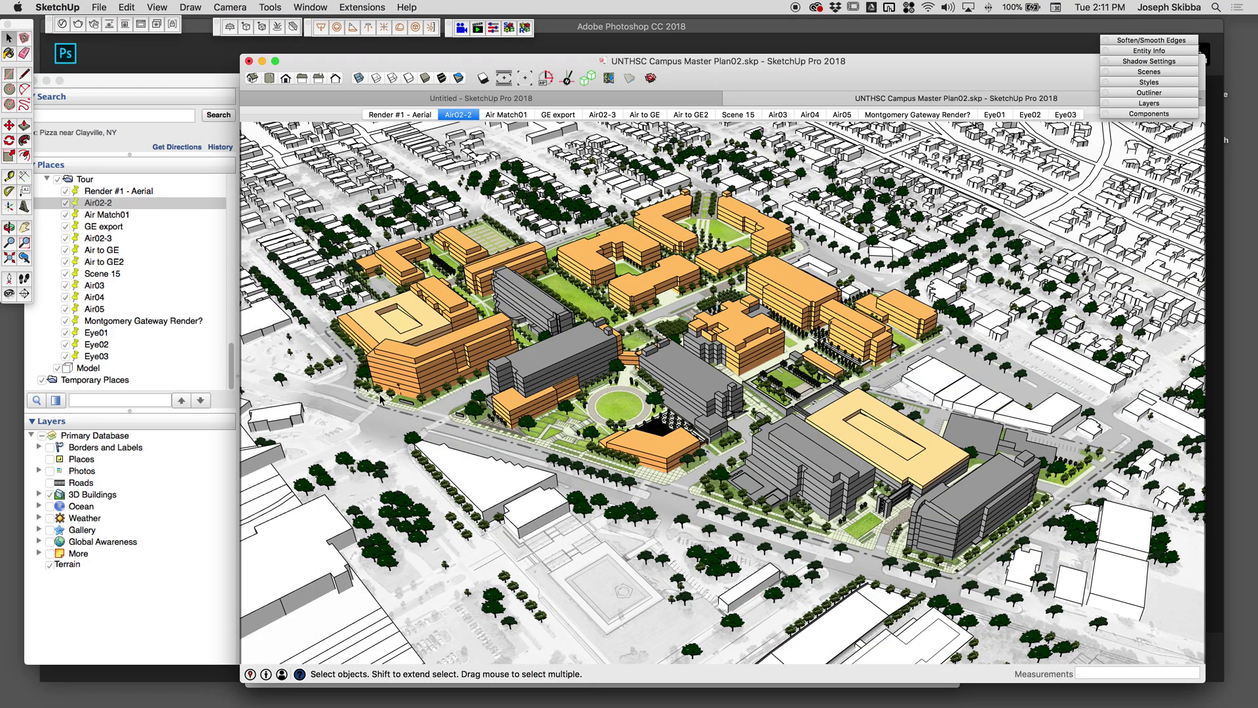
pyautogui.press('super+Tab')
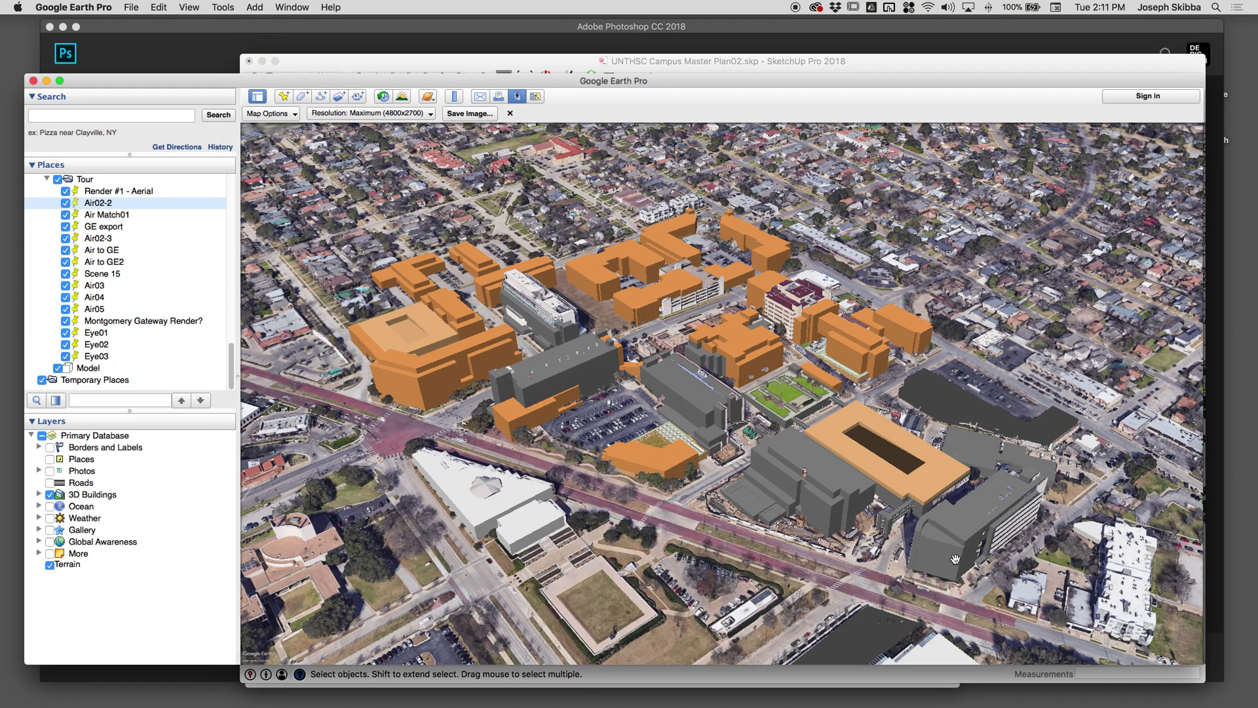
pyautogui.moveTo(955, 559); pyautogui.dragTo(947, 542)
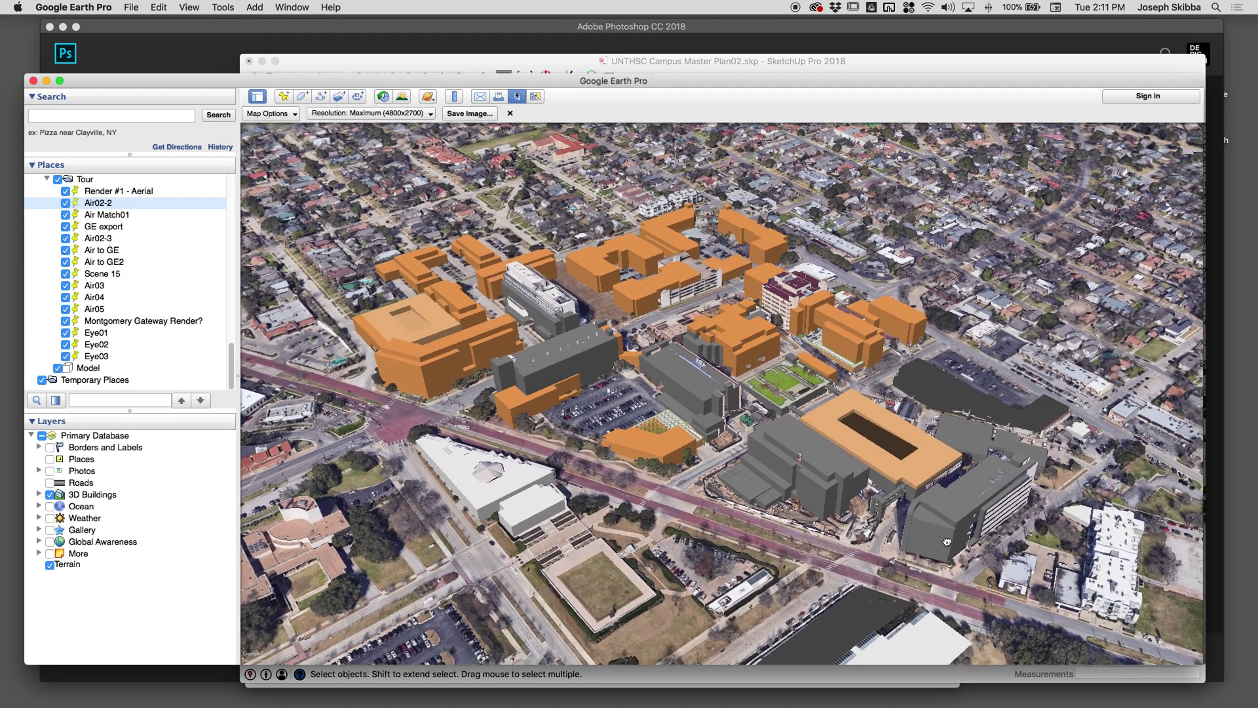
pyautogui.press('super+Tab')
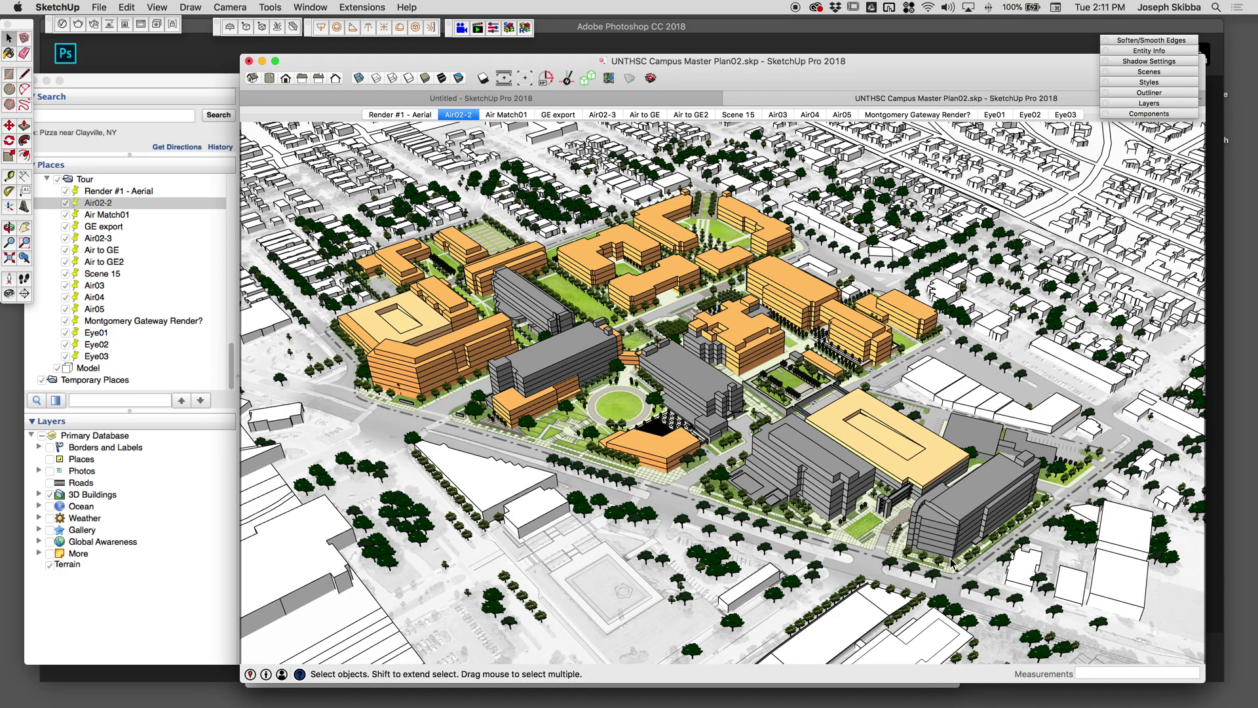
pyautogui.press('super+Tab')
pyautogui.press('super+Tab')
pyautogui.press('super+Tab')
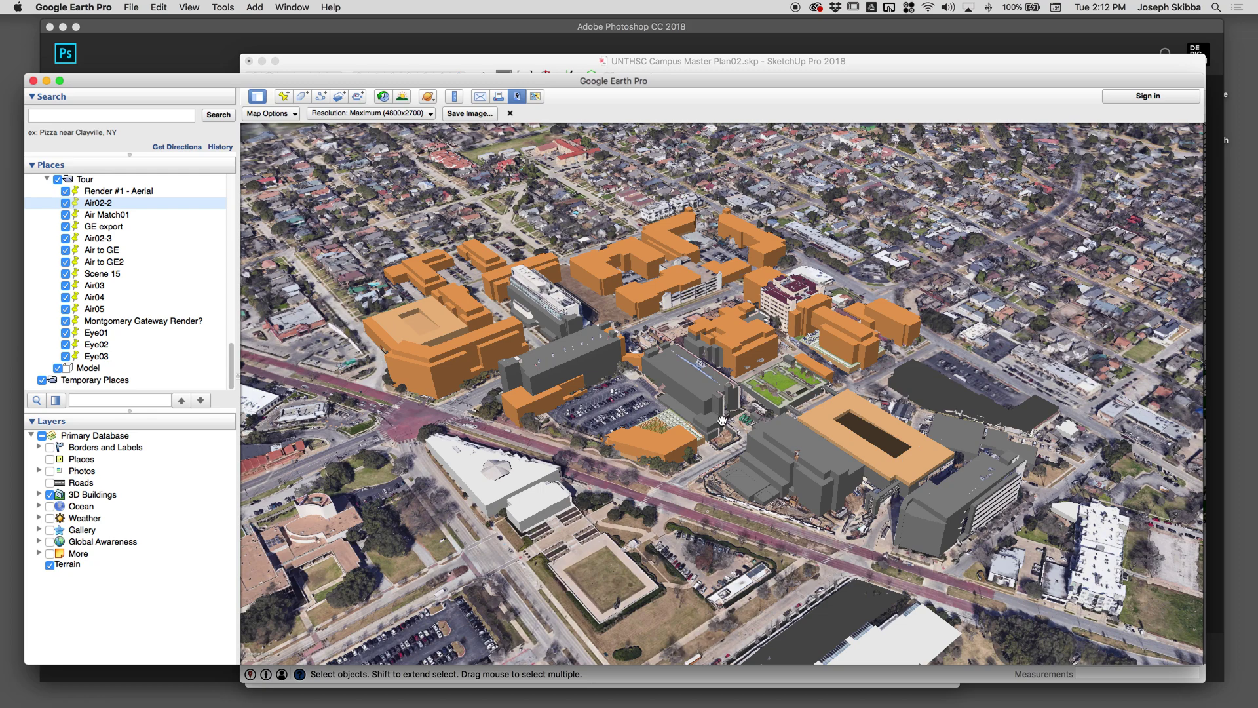
# Step: Fine-tune the Google Earth zoom around the central gray building, checking the building positions against SketchUp's Air02-2 scene
pyautogui.press('super+Tab')
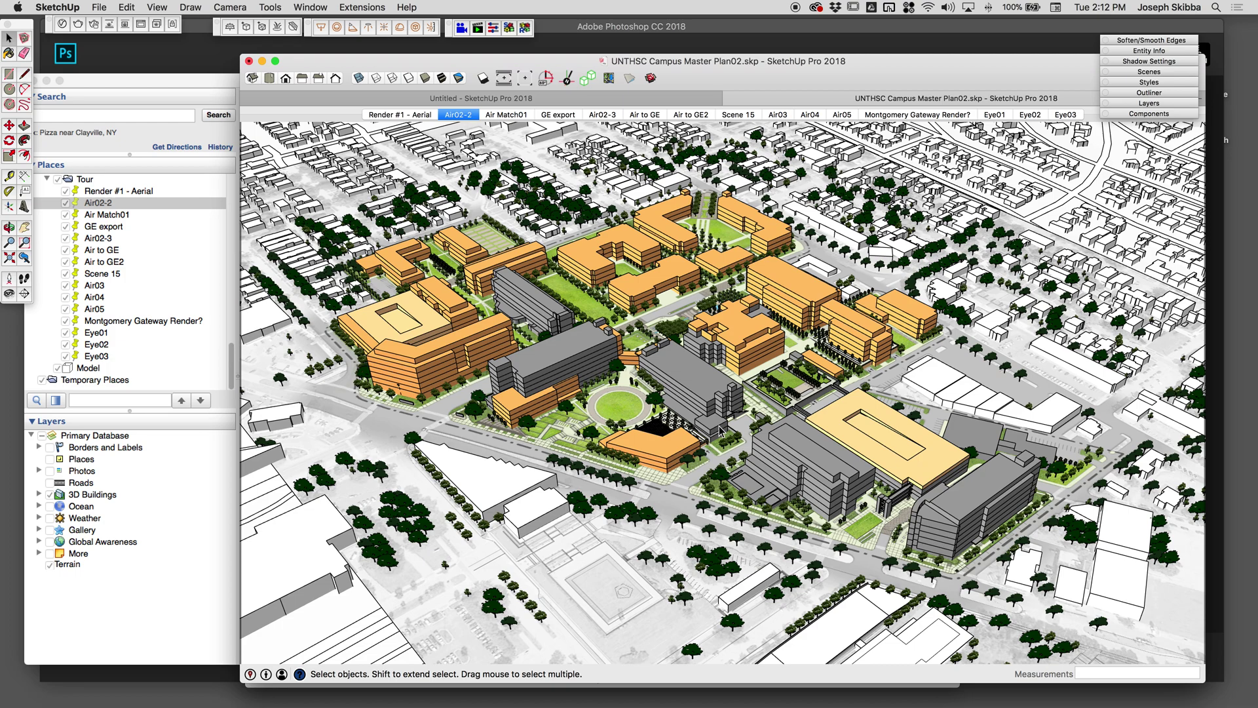
pyautogui.press('super+Tab')
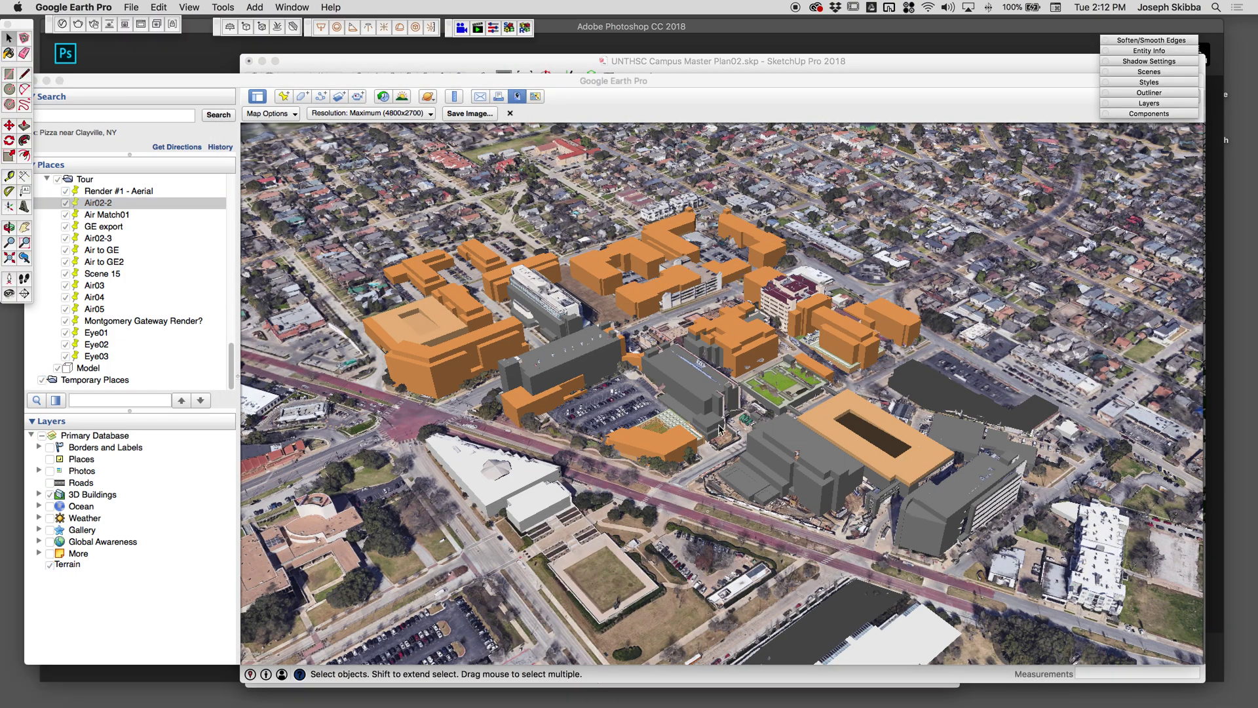
pyautogui.press('super+Tab')
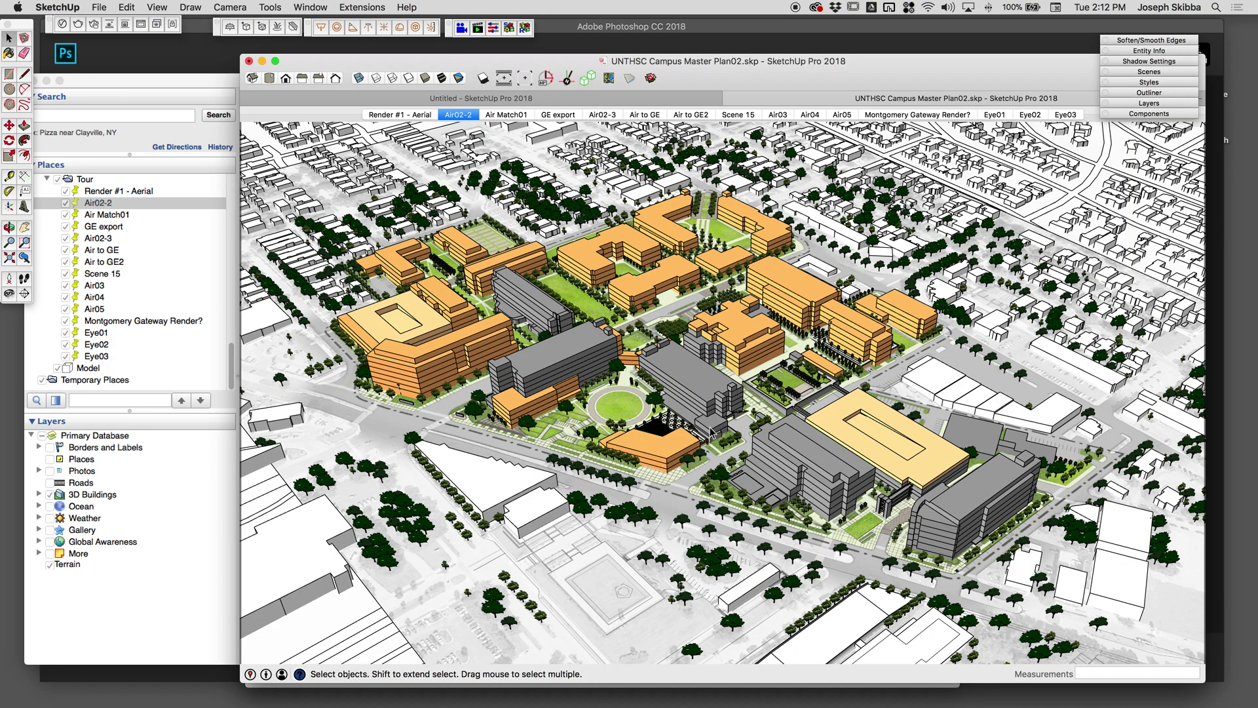
pyautogui.rightClick(708, 427)
pyautogui.press('super+Tab')
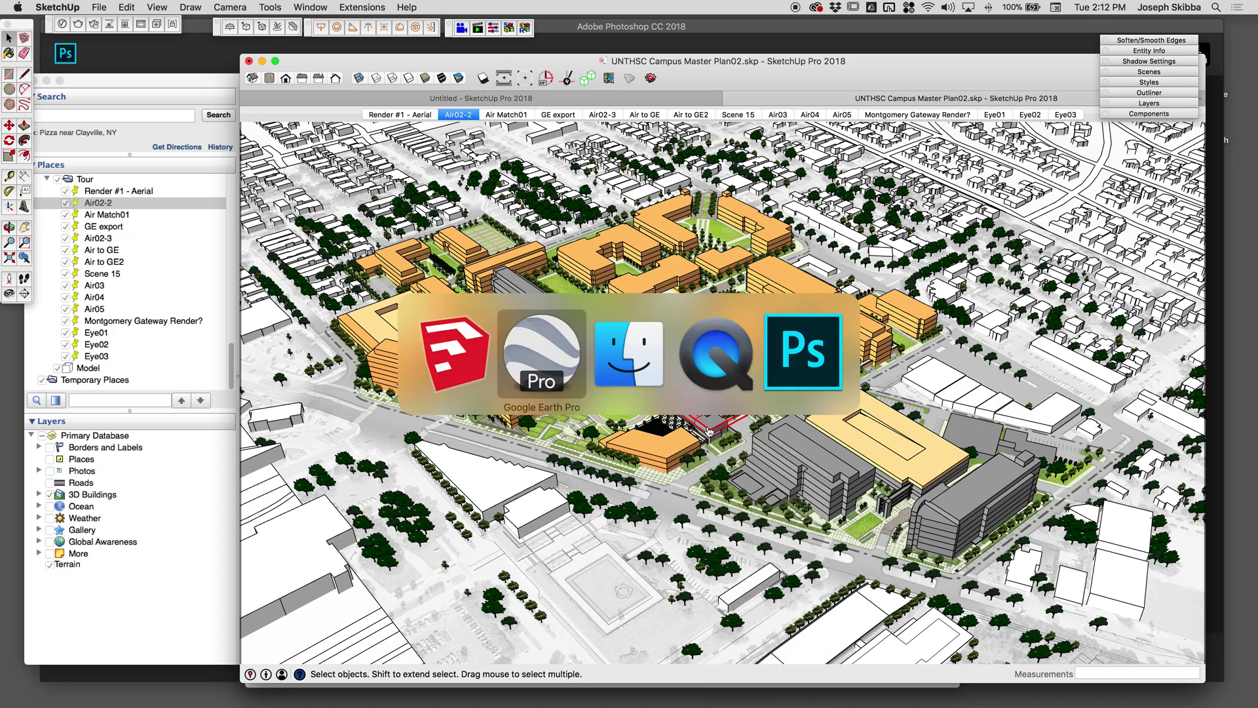
pyautogui.moveTo(708, 427); pyautogui.dragTo(709, 431, button='right')
pyautogui.press('super+Tab')
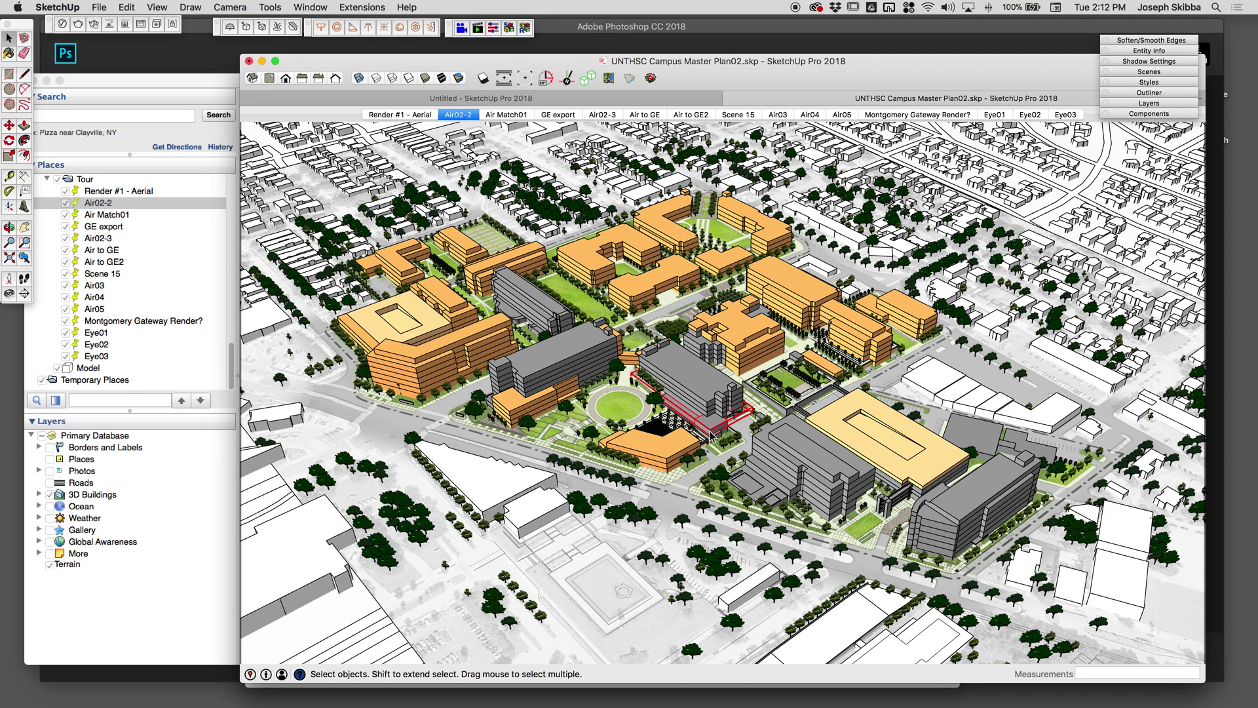
pyautogui.press('super+Tab')
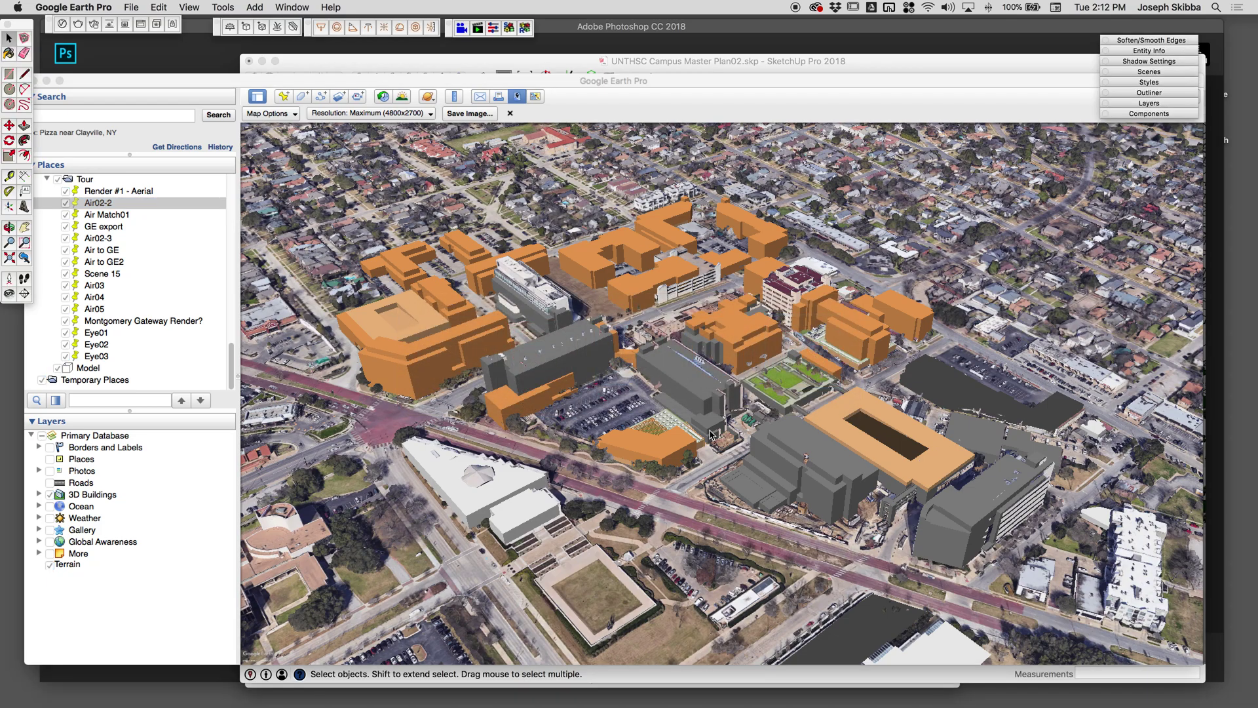
pyautogui.press('super+Tab')
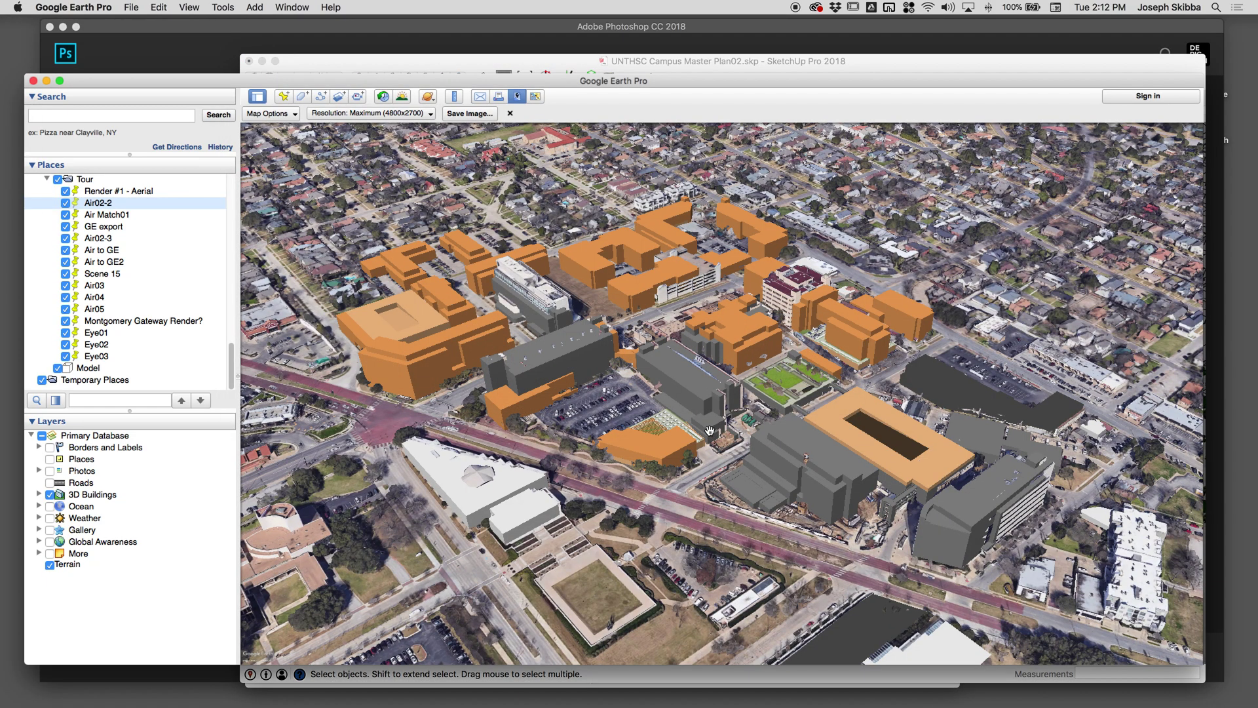
pyautogui.press('super+Tab')
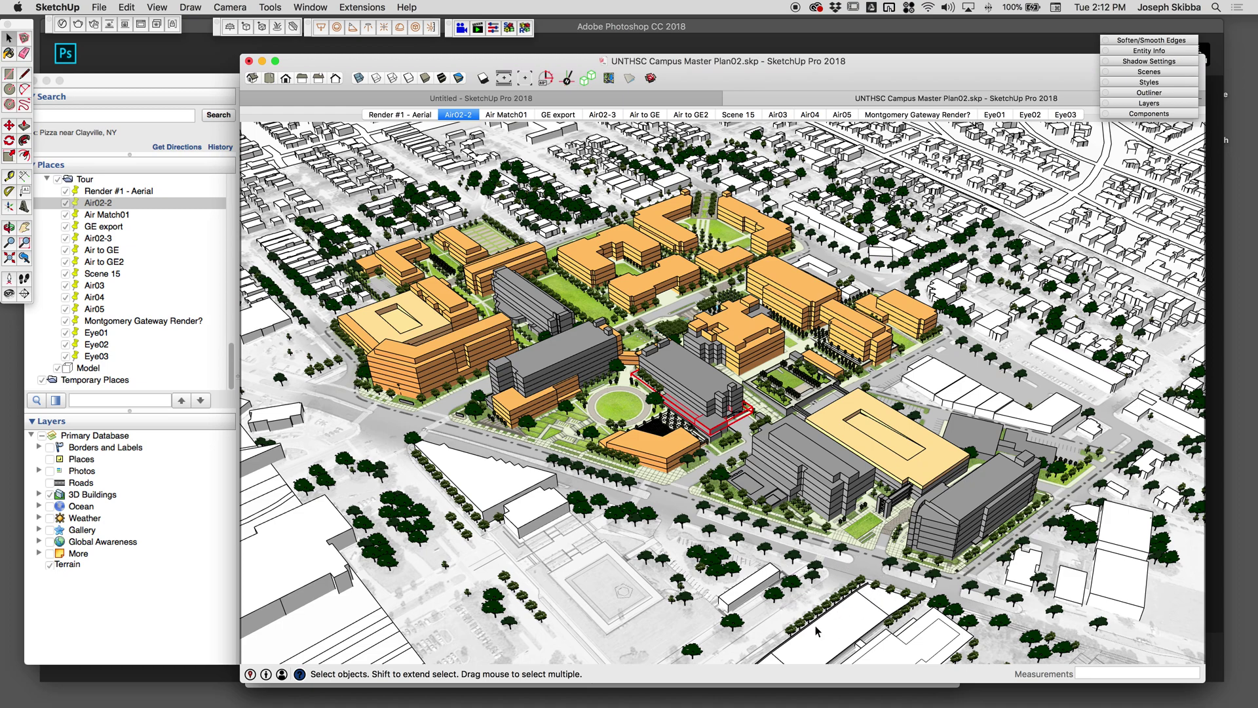
pyautogui.press('super+Tab')
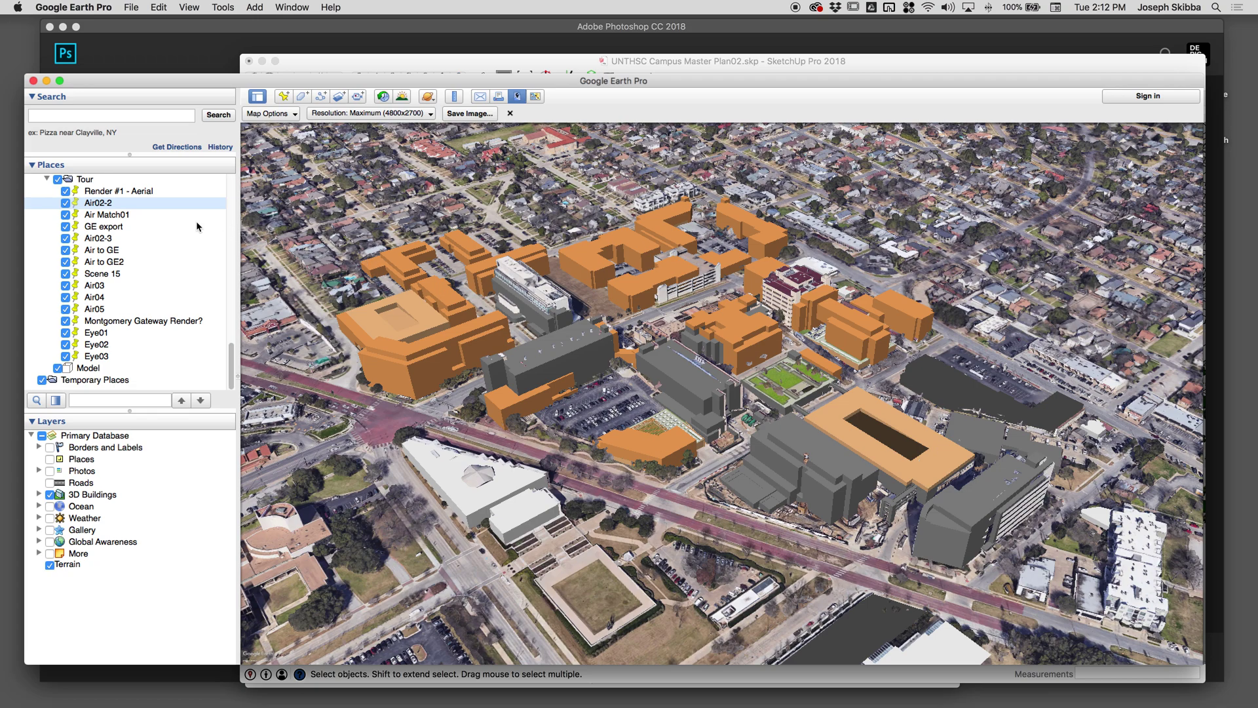
# Step: Collapse the Tour folder of the UNTHSC Campus Master Plan02 place
pyautogui.click(52, 182)
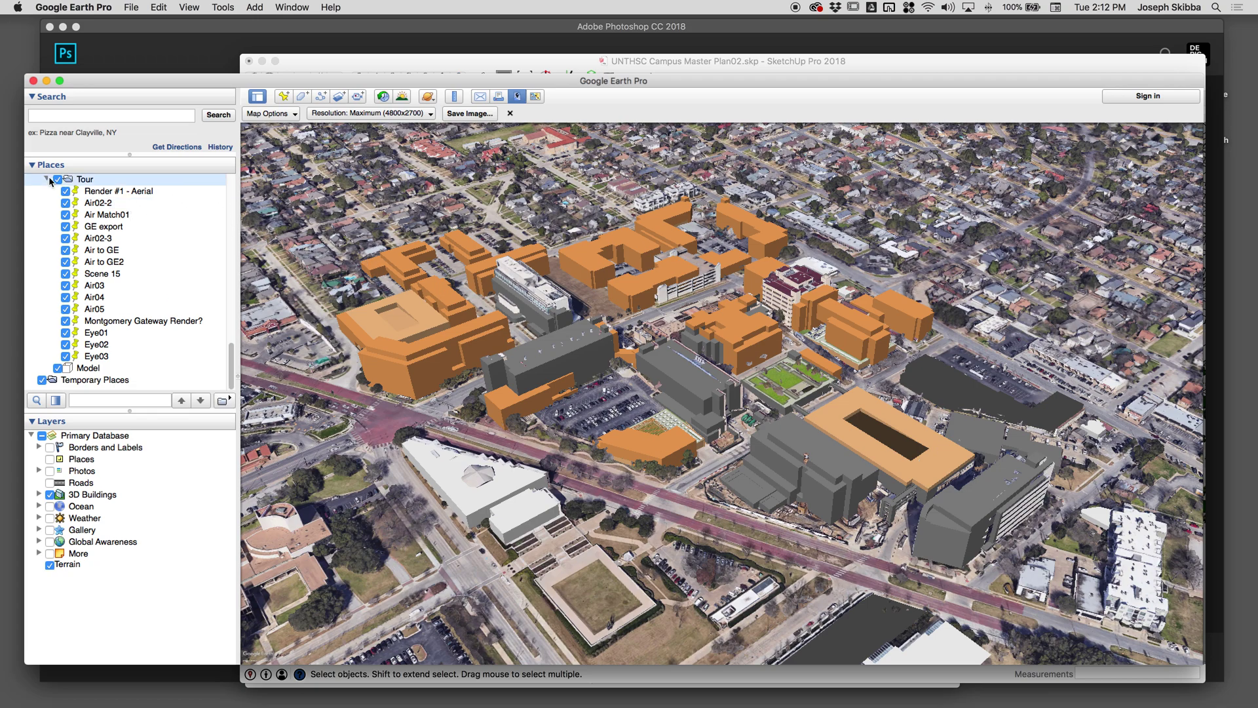
pyautogui.scroll(3, 98, 239)
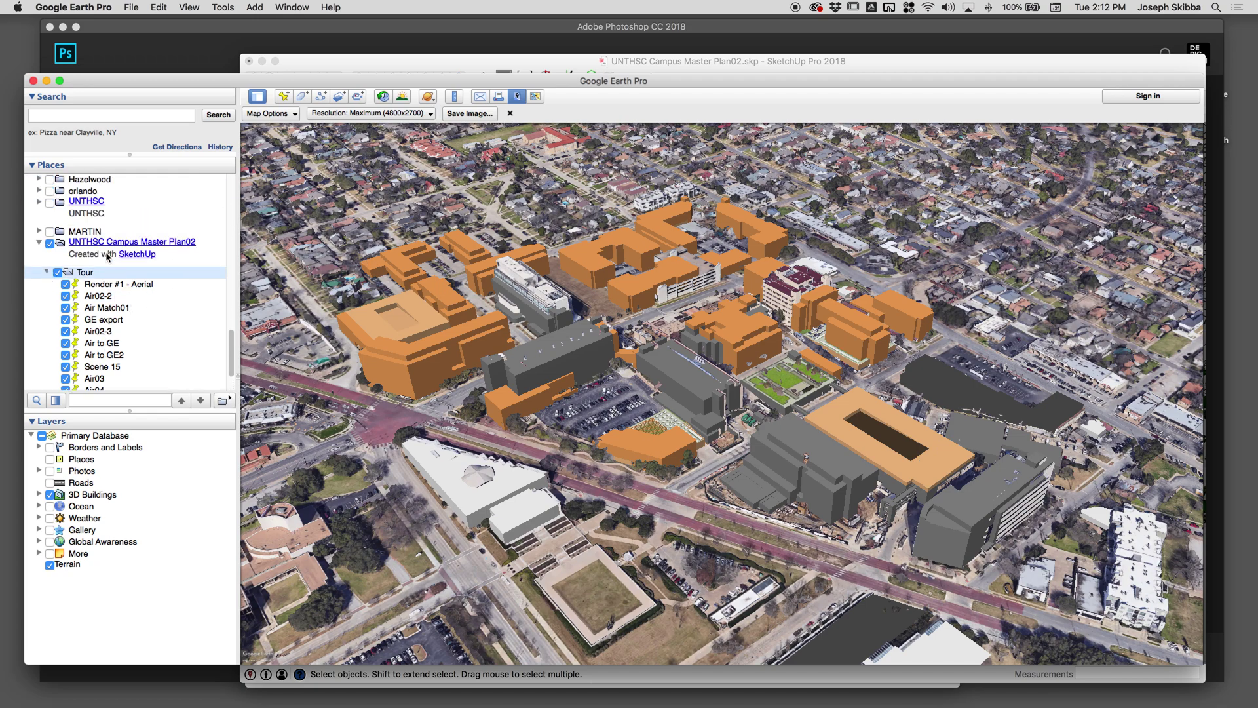
pyautogui.click(46, 271)
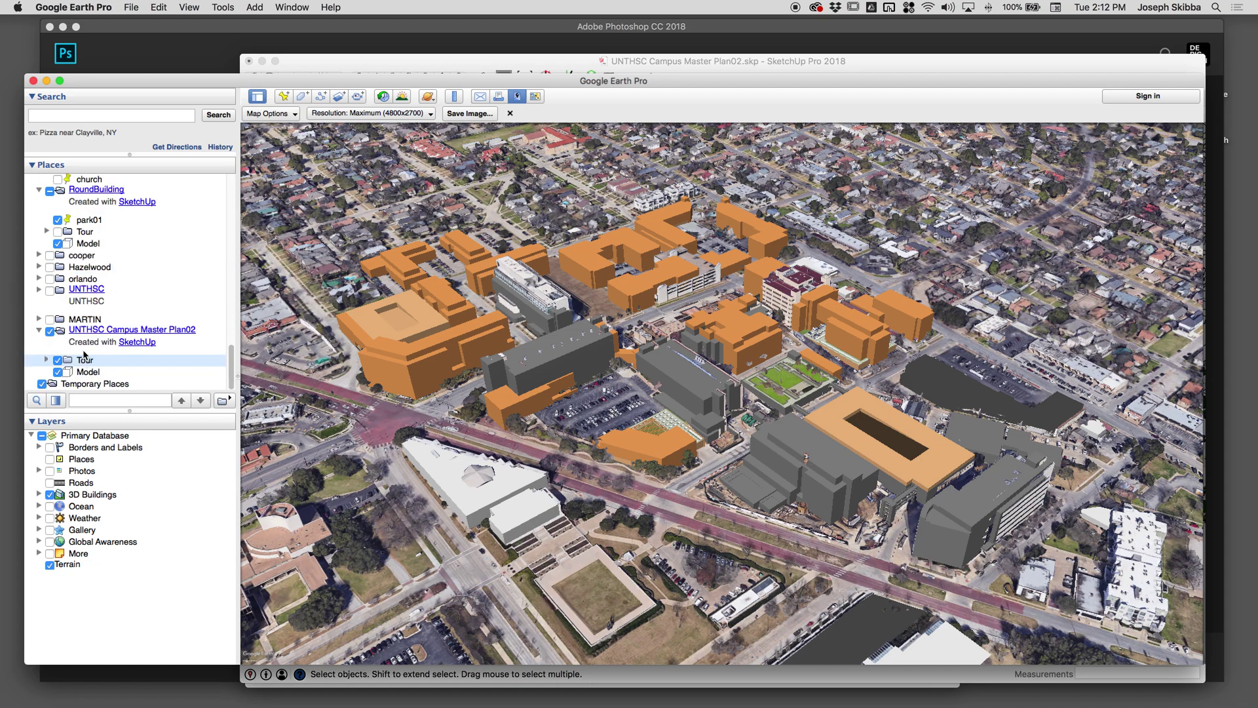
# Step: Add a placemark named aerial01 for the current view under UNTHSC Campus Master Plan02 and hide its marker
pyautogui.rightClick(96, 334)
pyautogui.moveTo(113, 338)
pyautogui.click(233, 359)
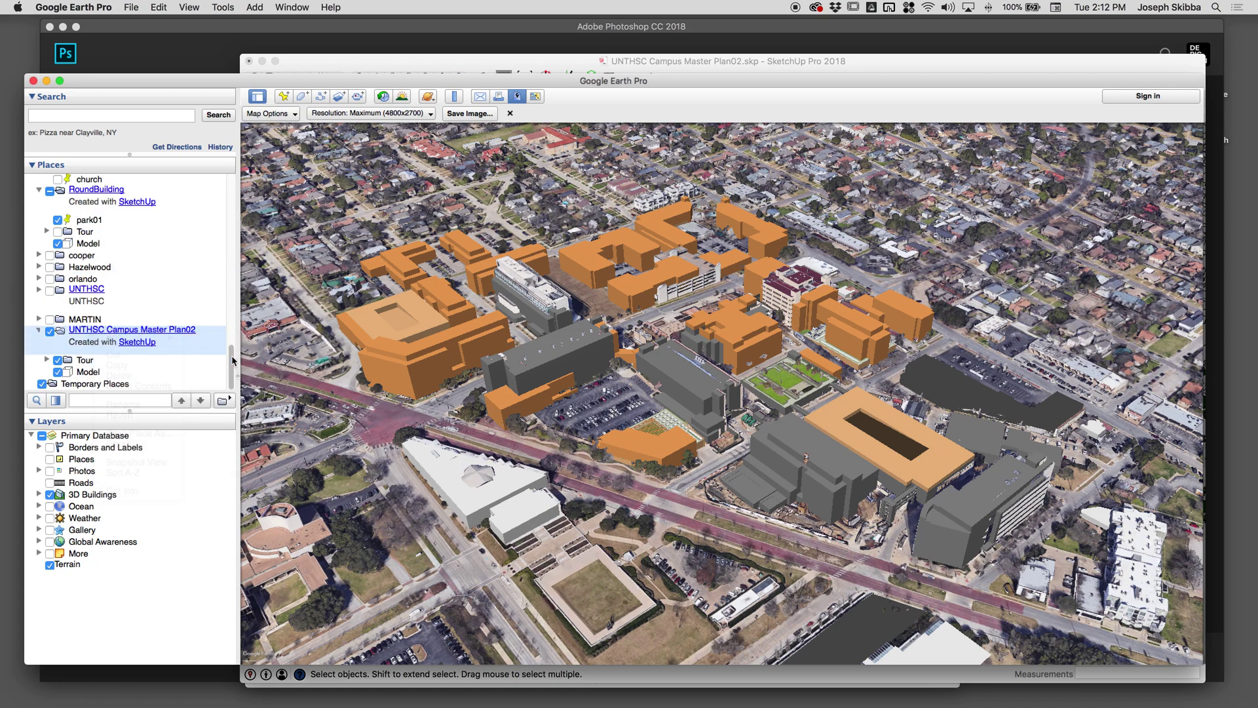
pyautogui.write('ae')
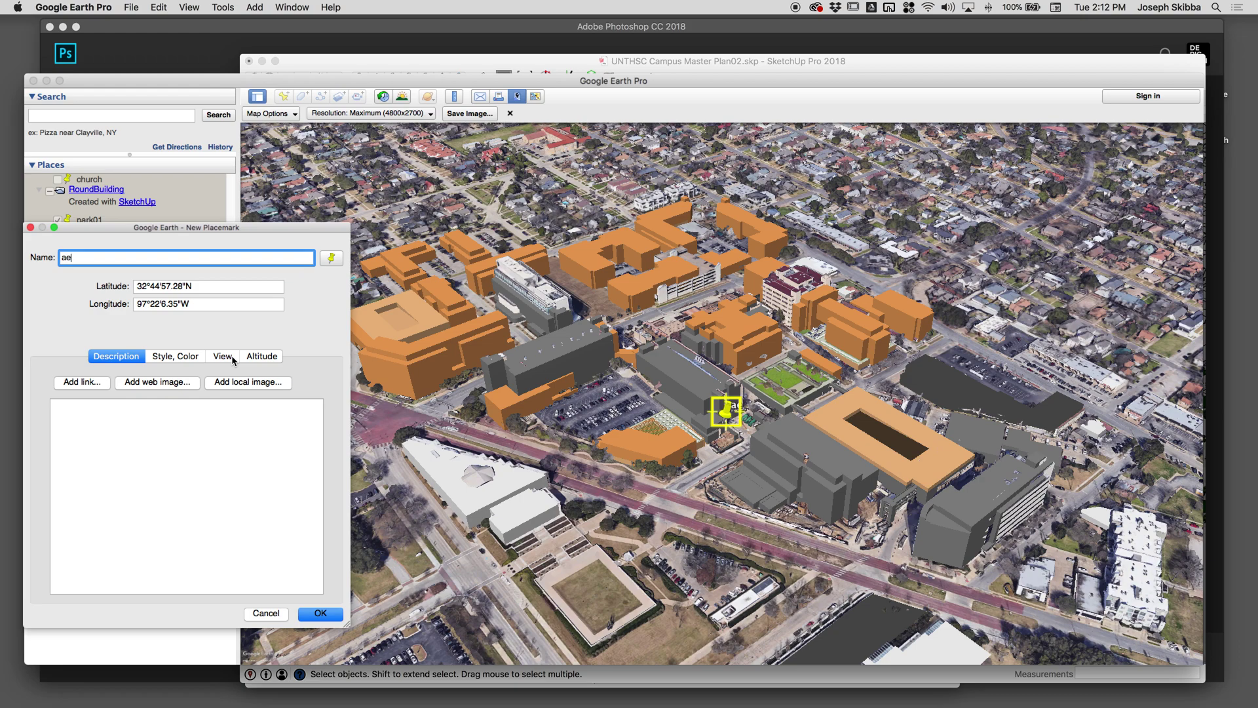
pyautogui.write('rial01')
pyautogui.click(320, 613)
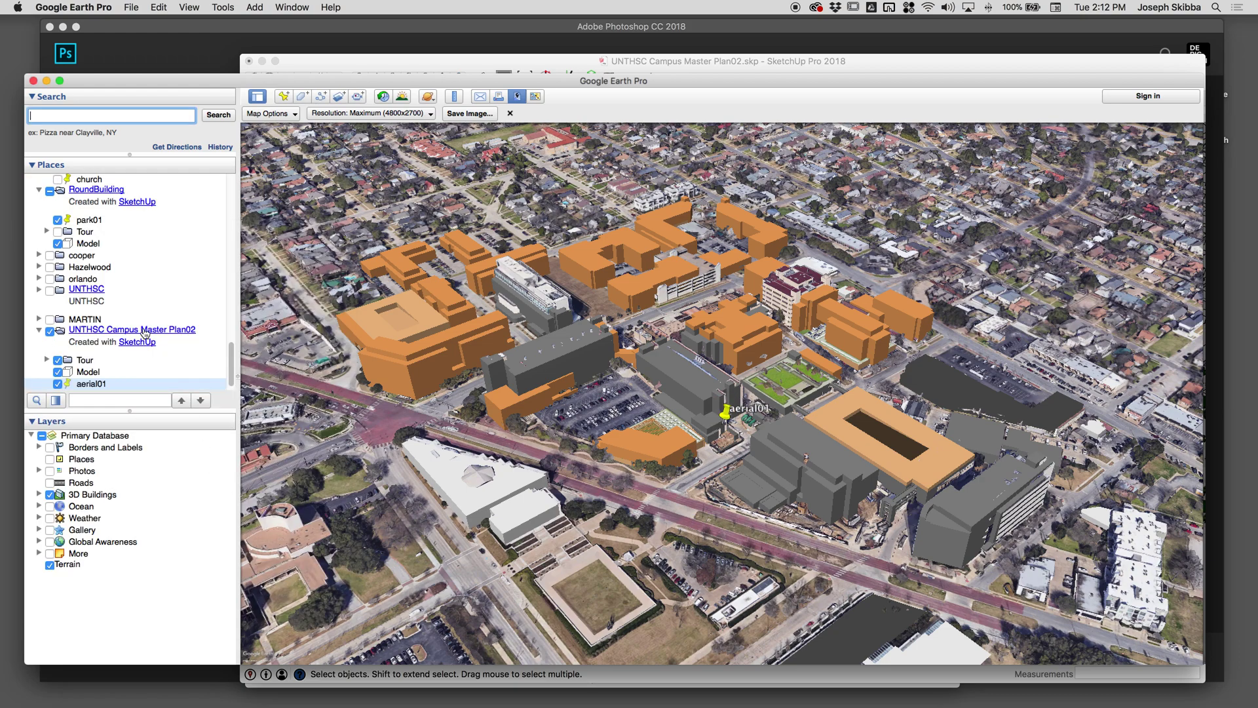
pyautogui.click(57, 384)
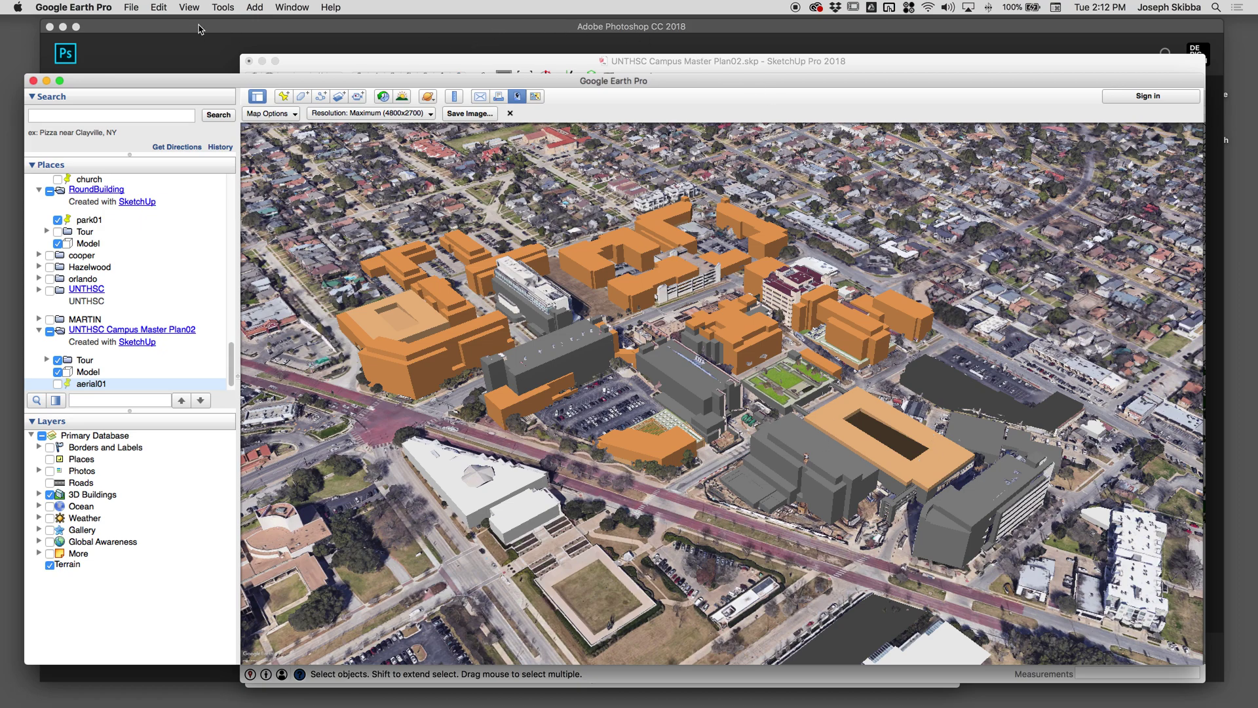
# Step: Save the view as the image ge01.jpg in the Google Earth Match folder on the Desktop
pyautogui.click(133, 8)
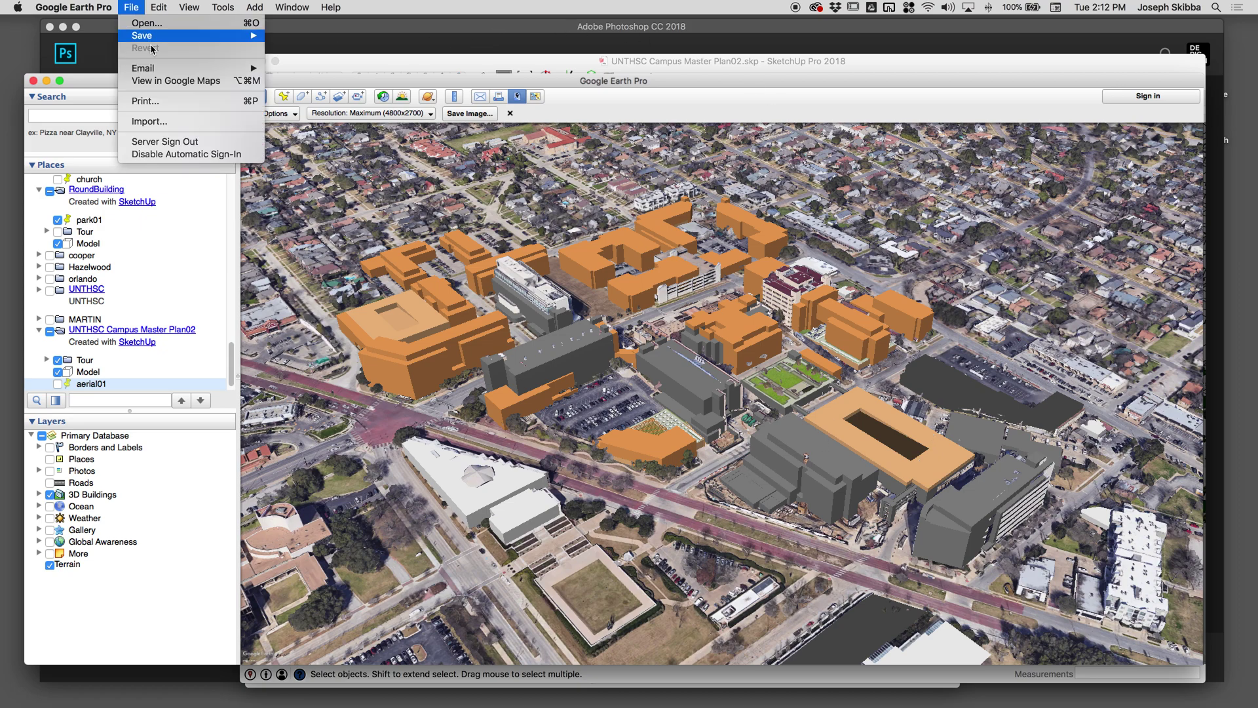
pyautogui.moveTo(188, 38)
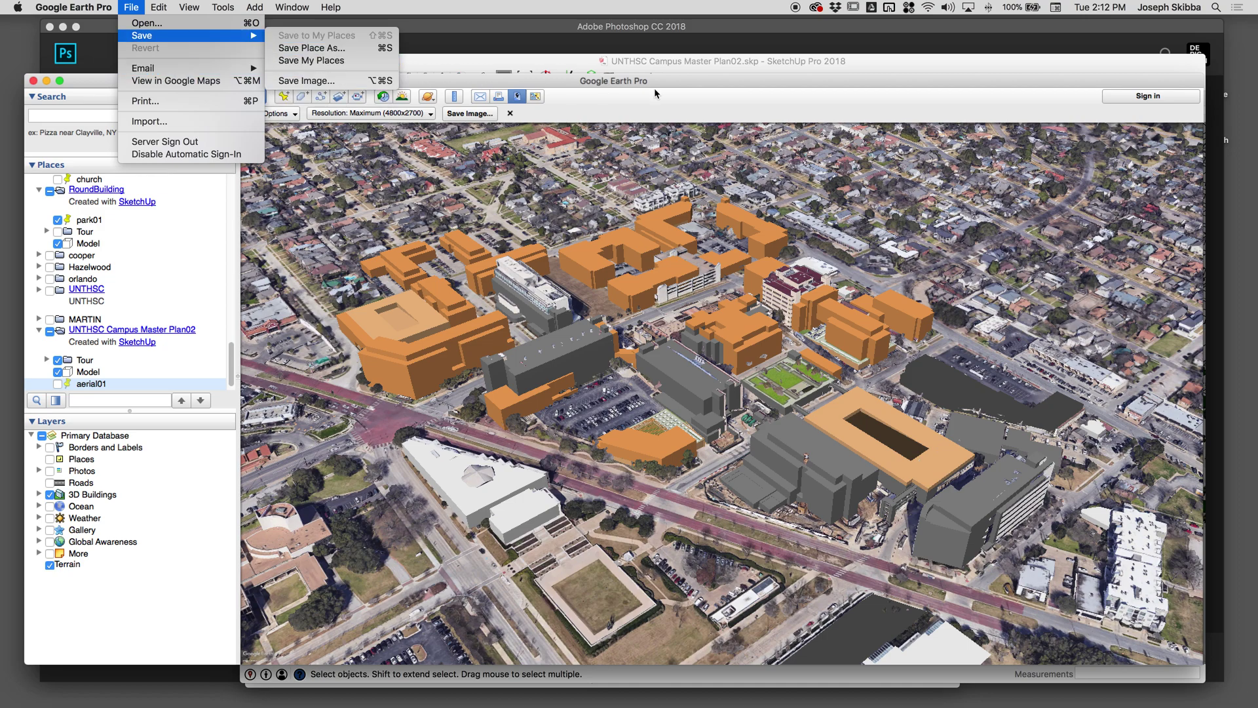
pyautogui.click(463, 116)
pyautogui.click(476, 116)
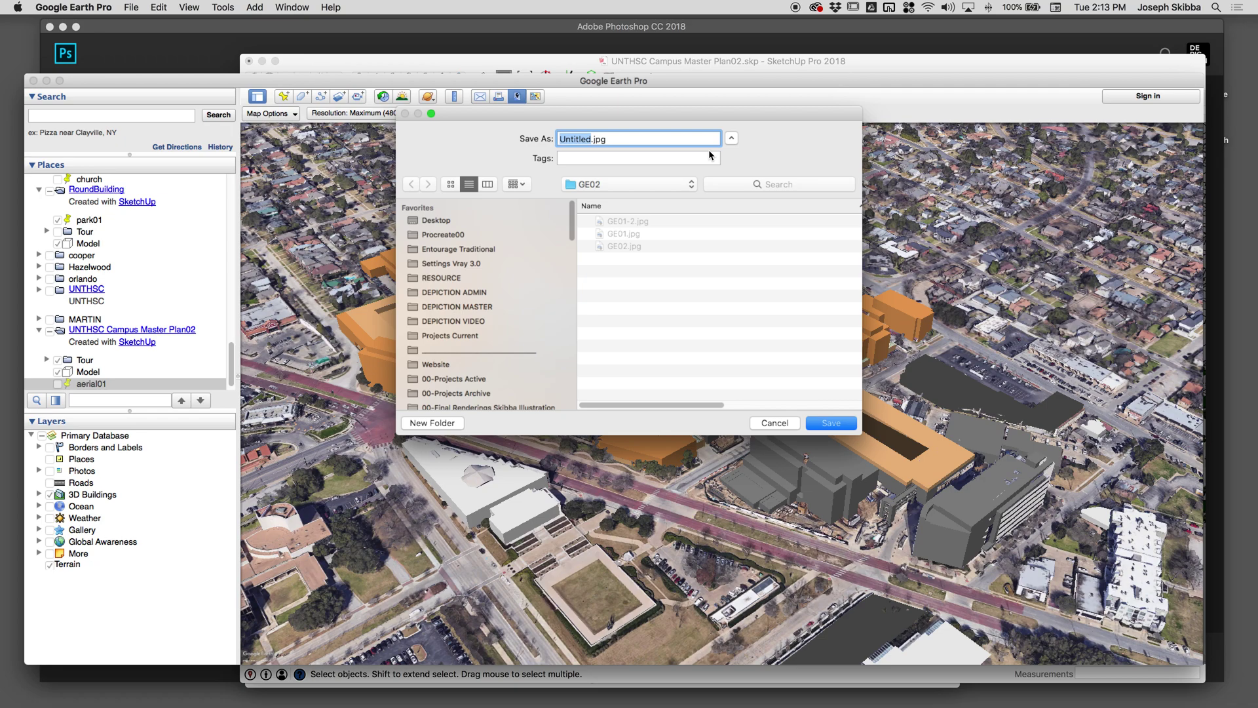
pyautogui.click(524, 220)
pyautogui.doubleClick(645, 222)
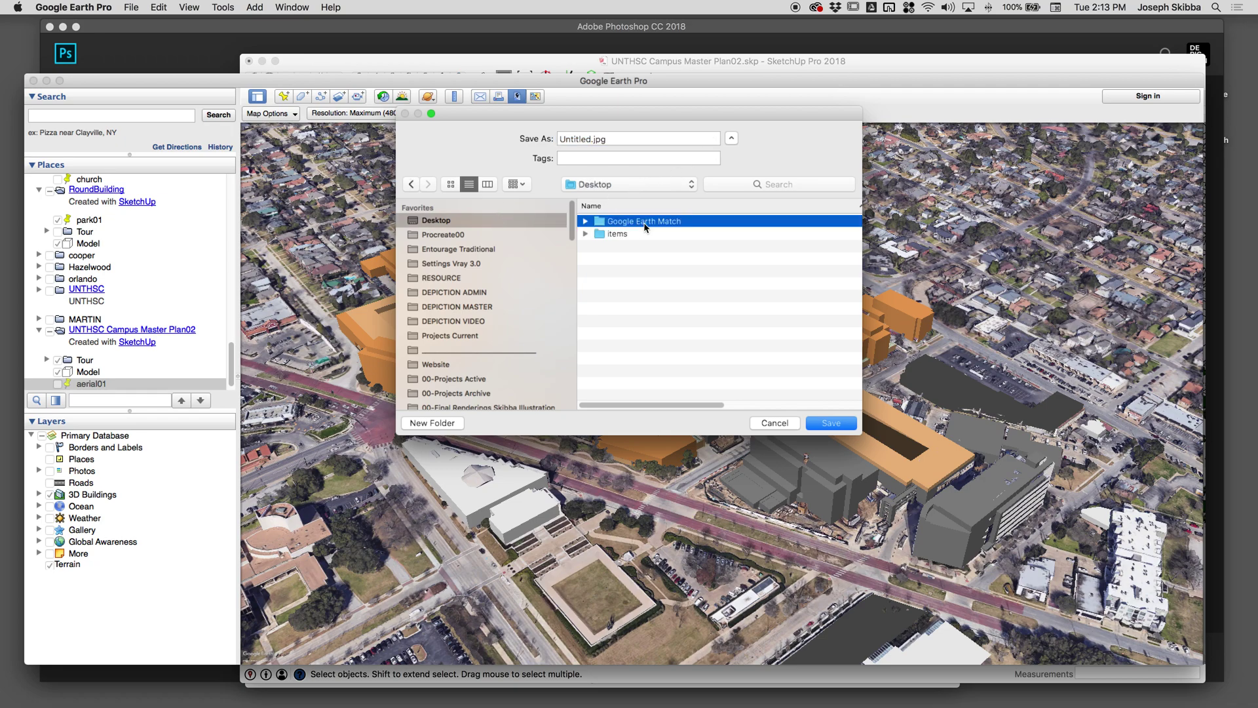
pyautogui.doubleClick(591, 140)
pyautogui.write('g')
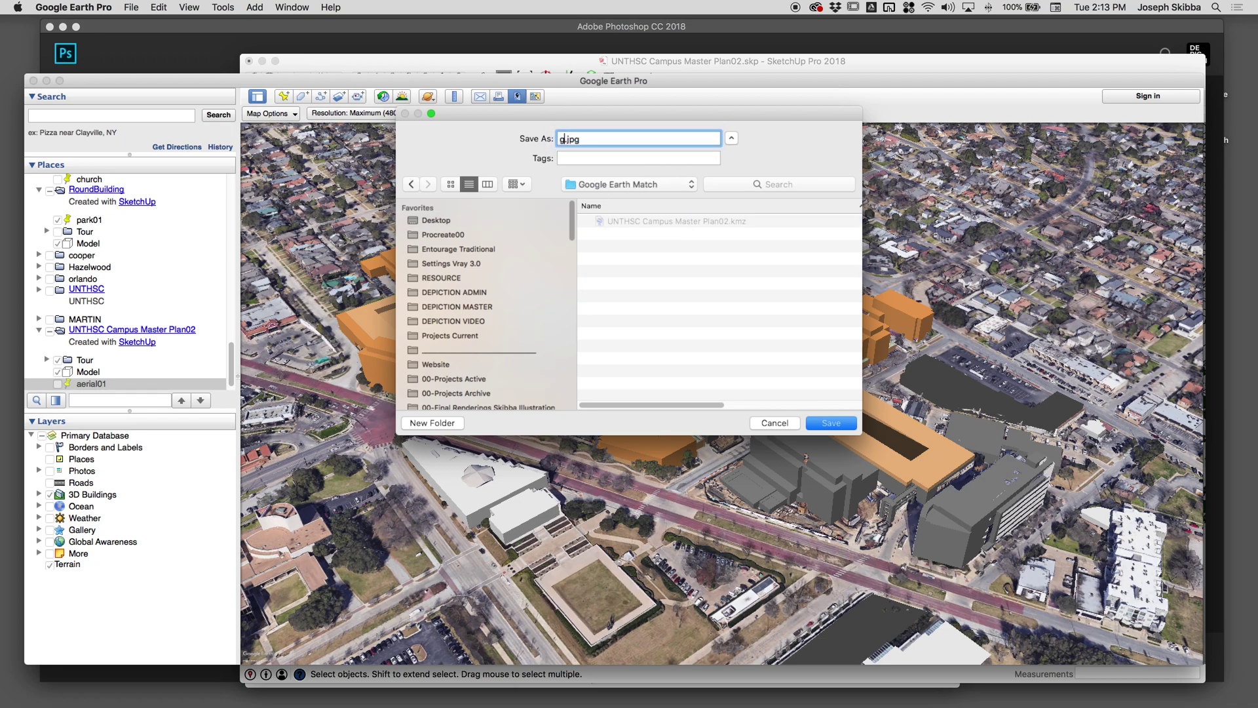
pyautogui.write('e01')
pyautogui.press('Return')
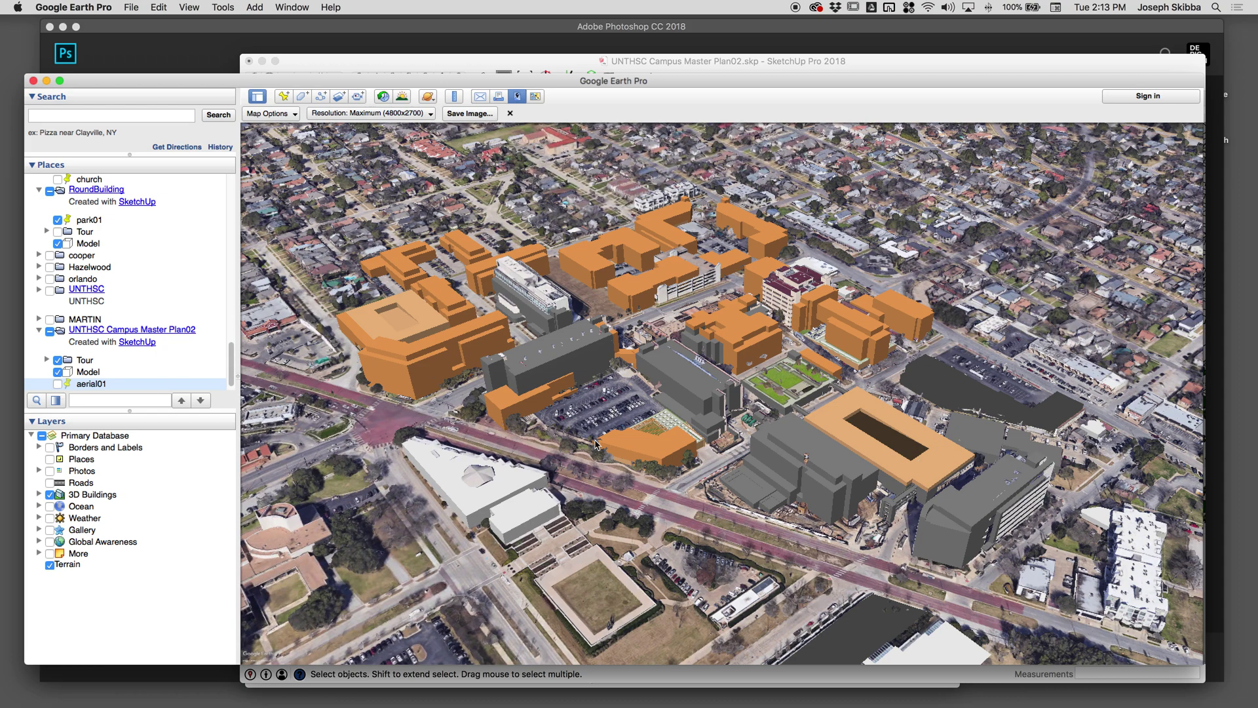
# Step: Hide the Model of the UNTHSC Campus Master Plan02 place
pyautogui.click(58, 373)
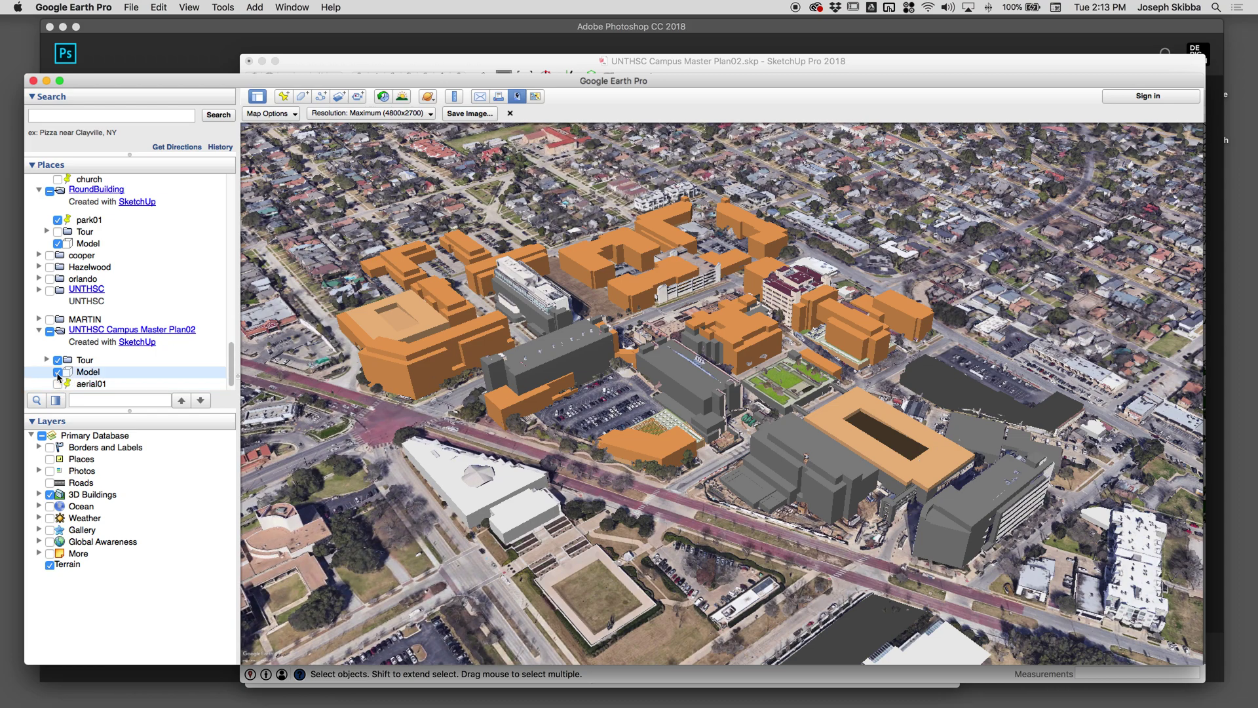
pyautogui.click(57, 372)
pyautogui.click(58, 372)
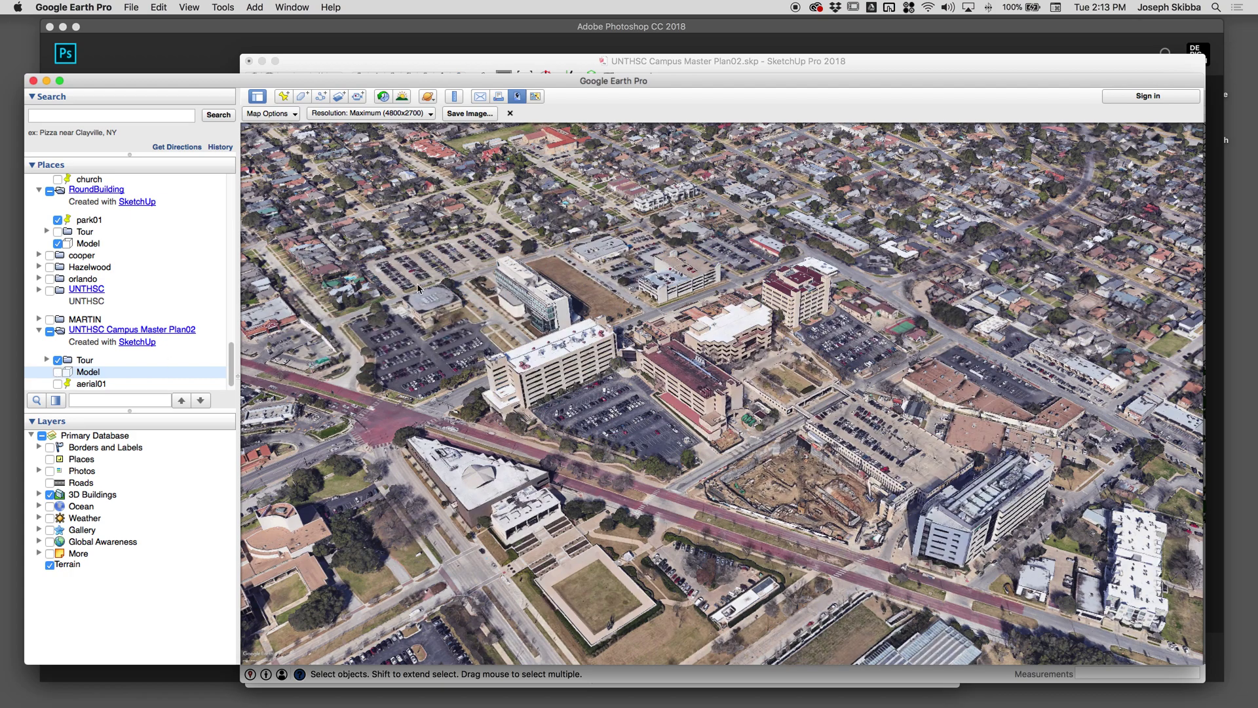
# Step: Save the view without the model as the image ge02.jpg in the Google Earth Match folder
pyautogui.click(469, 113)
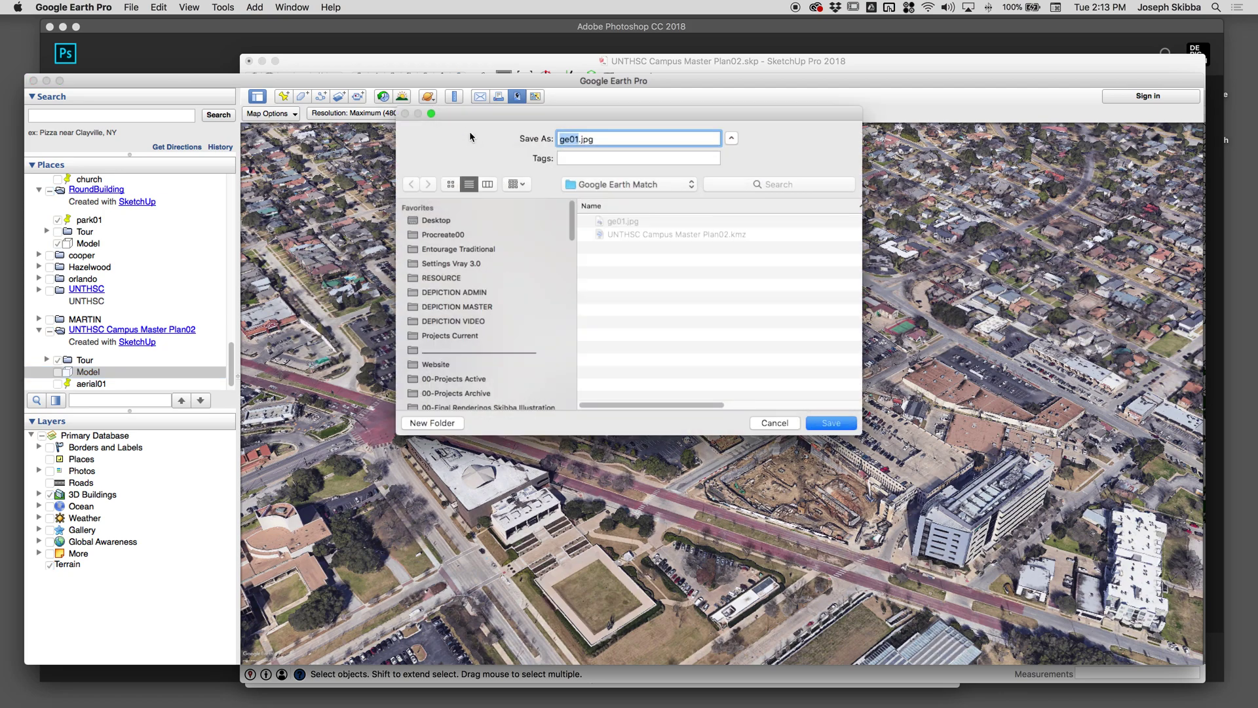
pyautogui.click(578, 139)
pyautogui.press('Return')
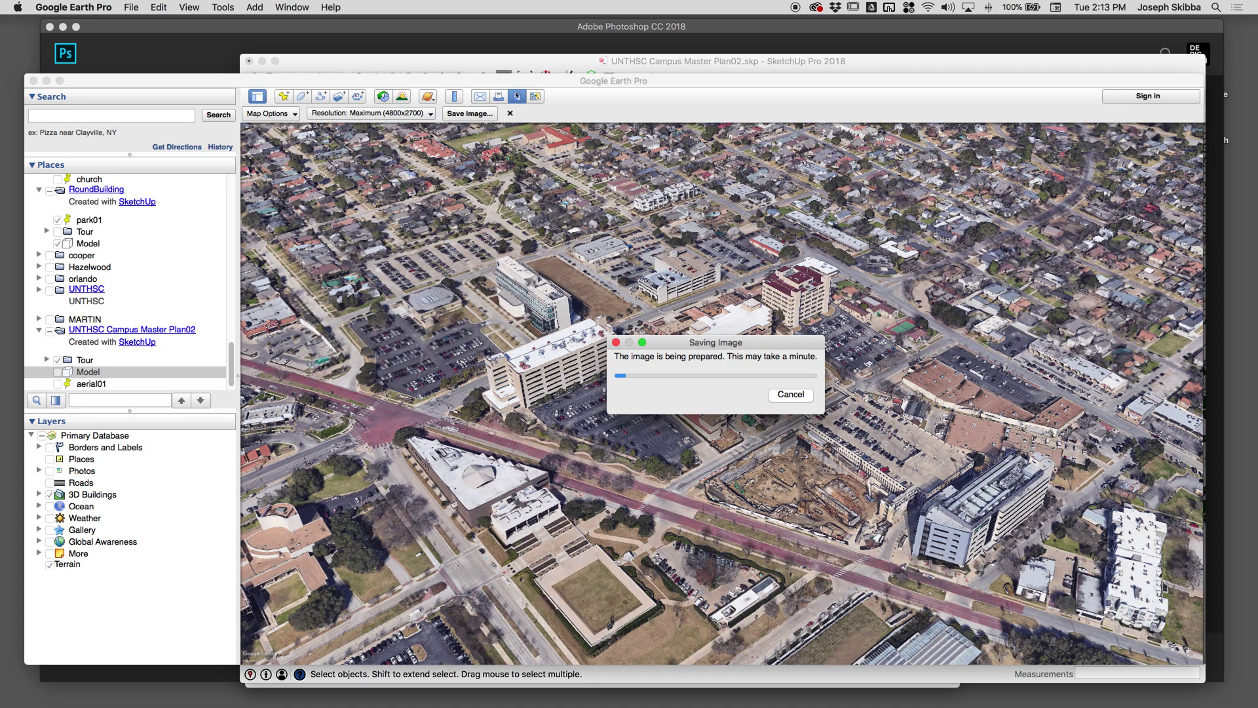
# Step: Switch to Finder and open ge01.jpg from the Google Earth Match folder in Photoshop
pyautogui.press('super+Tab')
pyautogui.press('super+Tab')
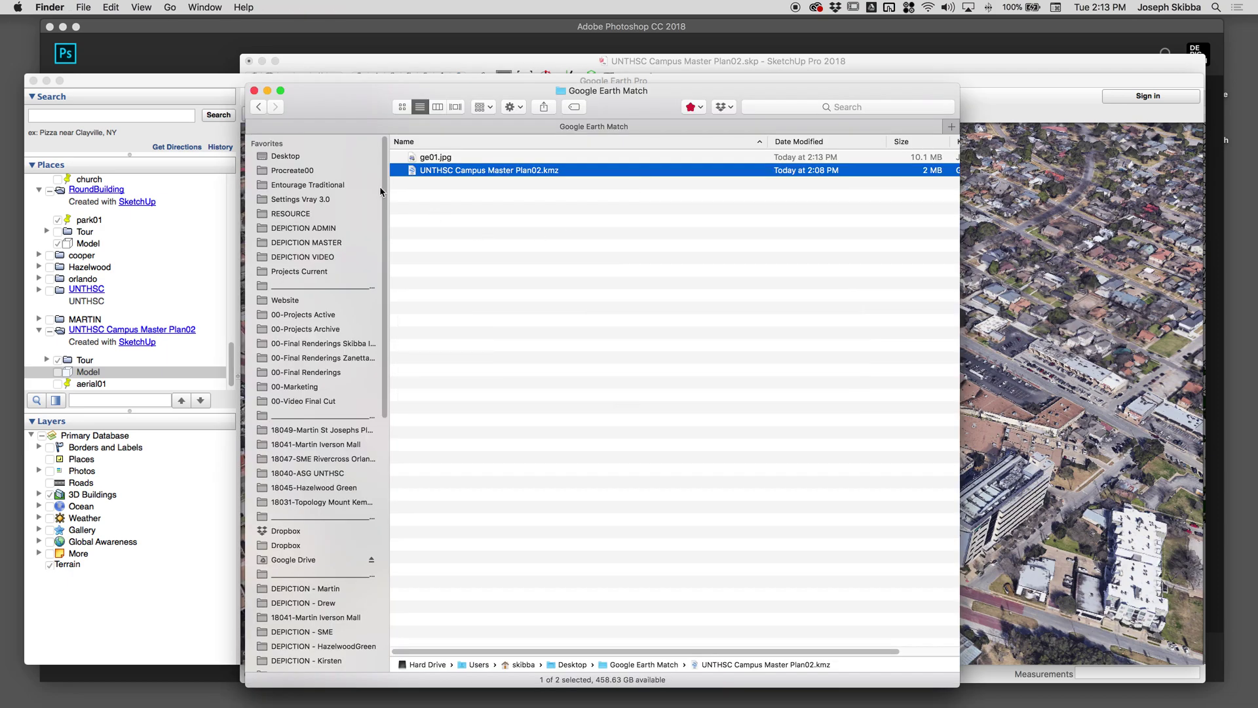
pyautogui.click(408, 158)
pyautogui.doubleClick(407, 158)
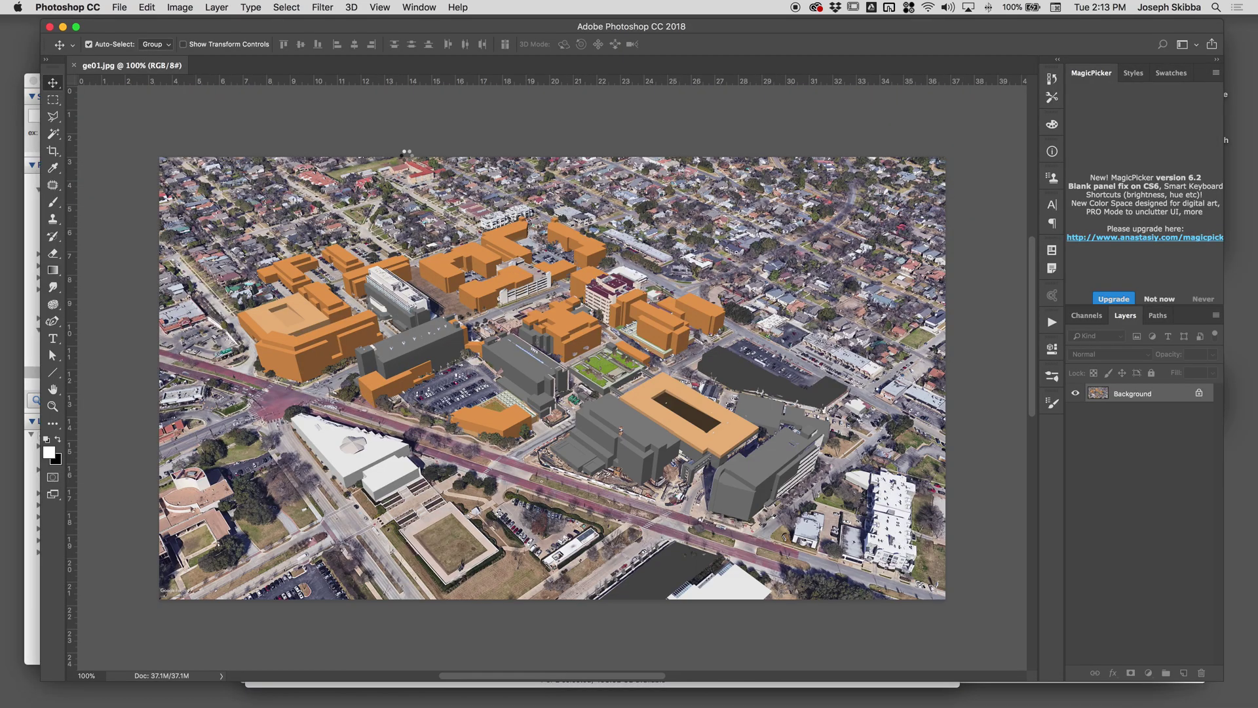
# Step: Resize the ge01.jpg image to a width of 2400 pixels with proportions kept
pyautogui.press('super+alt+i')
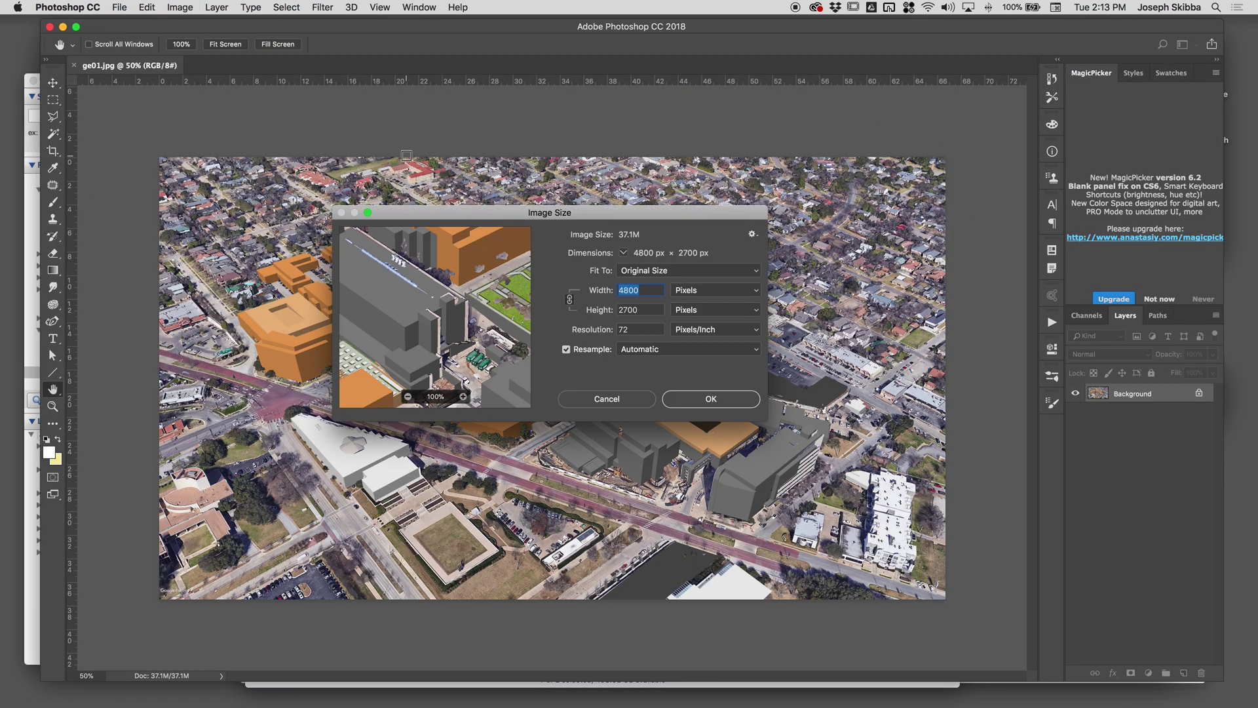
pyautogui.write('2400')
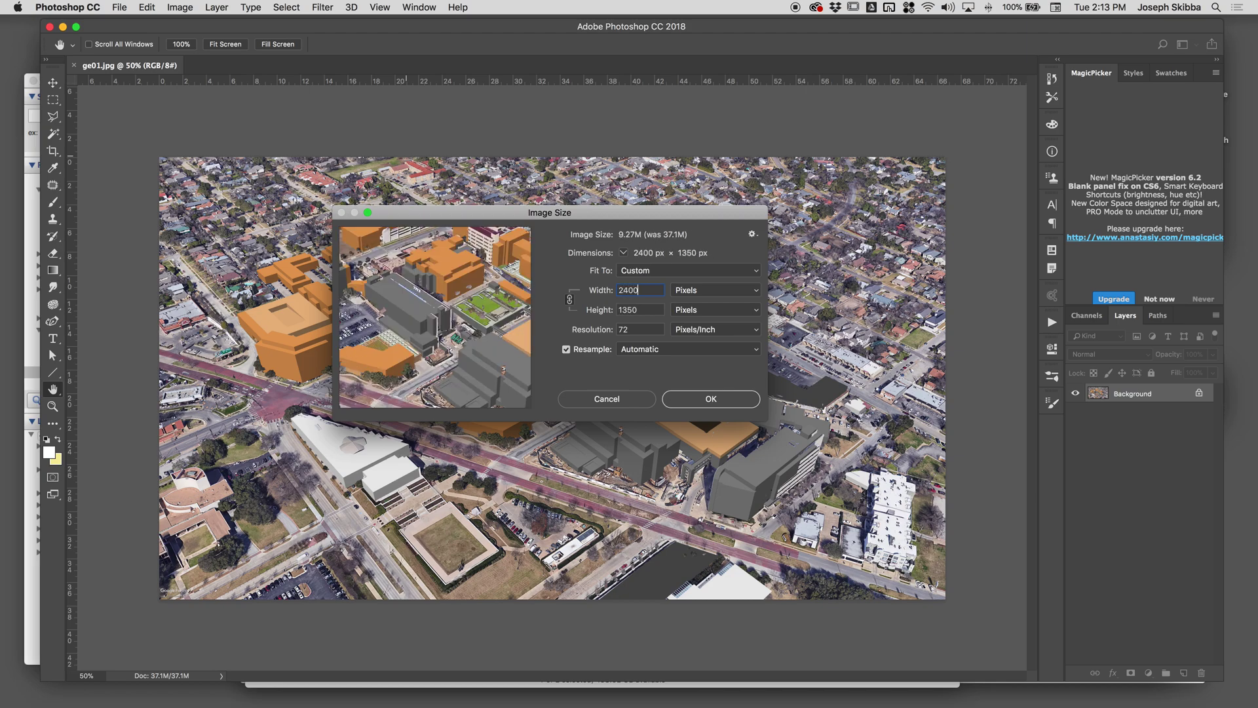
pyautogui.press('Return')
pyautogui.press('v')
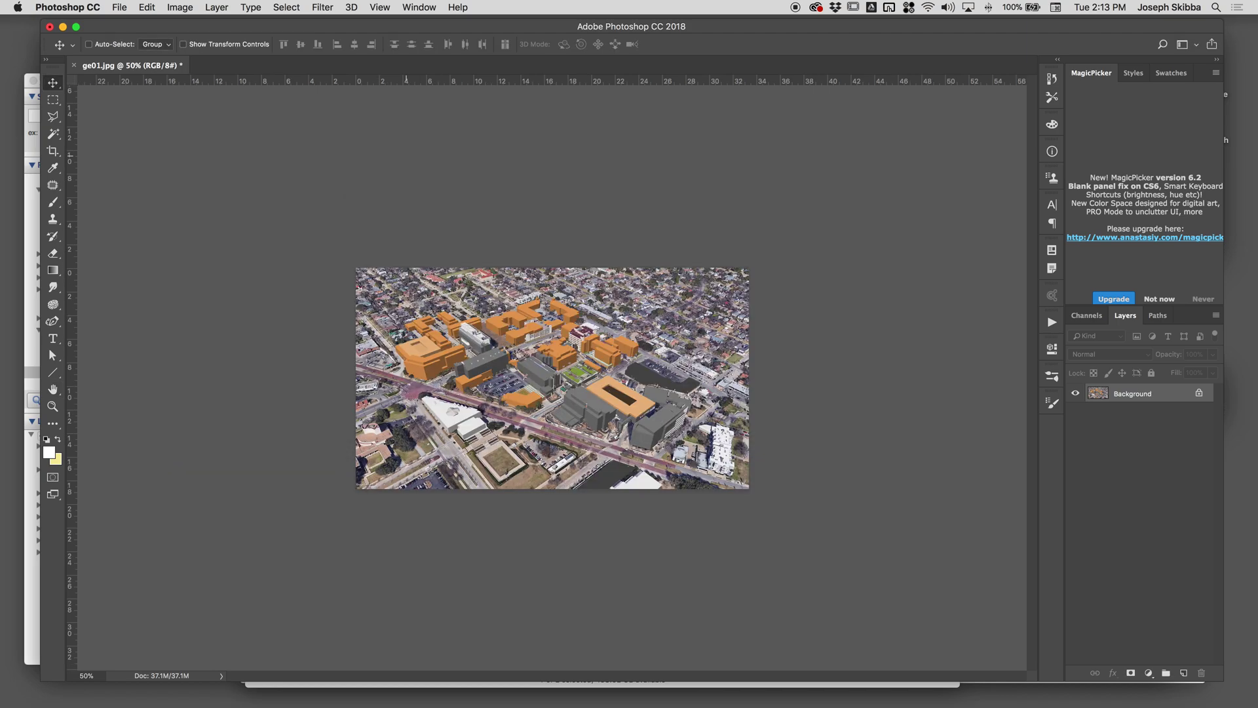
# Step: Save the reduced image as the JPEG ge01-2.jpg in the Google Earth Match folder
pyautogui.press('super+shift+s')
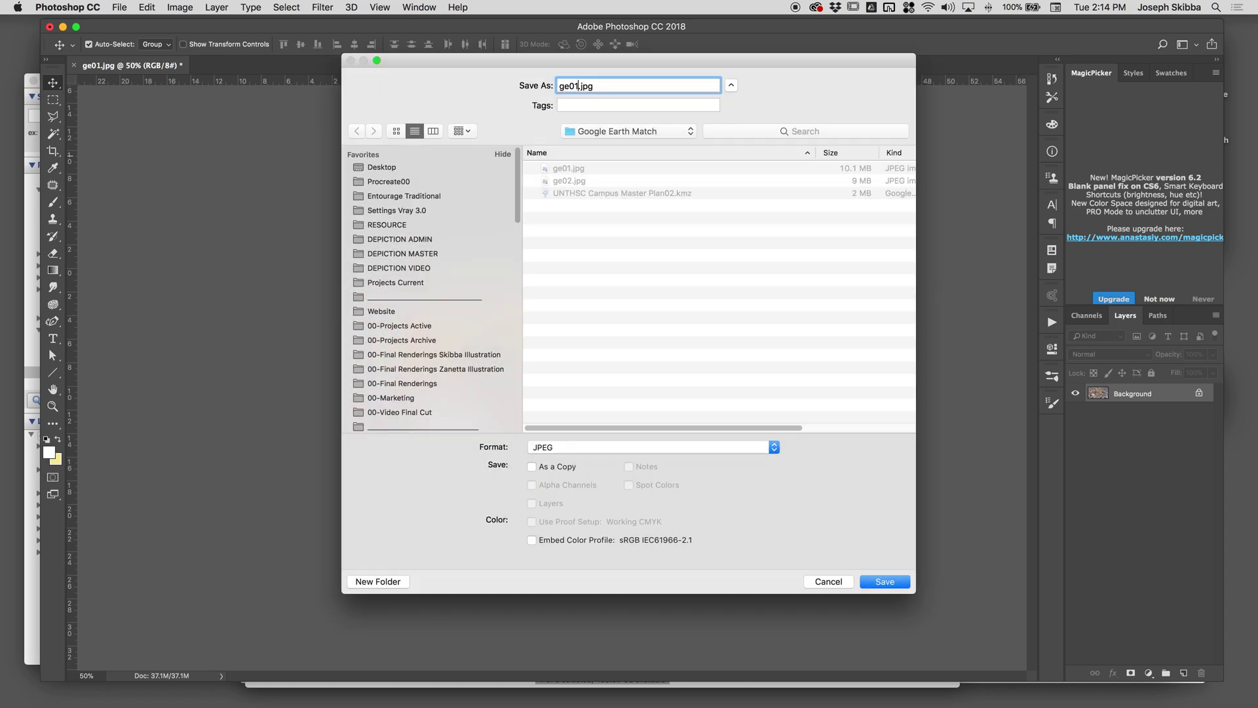
pyautogui.write('-')
pyautogui.write('1')
pyautogui.press('Return')
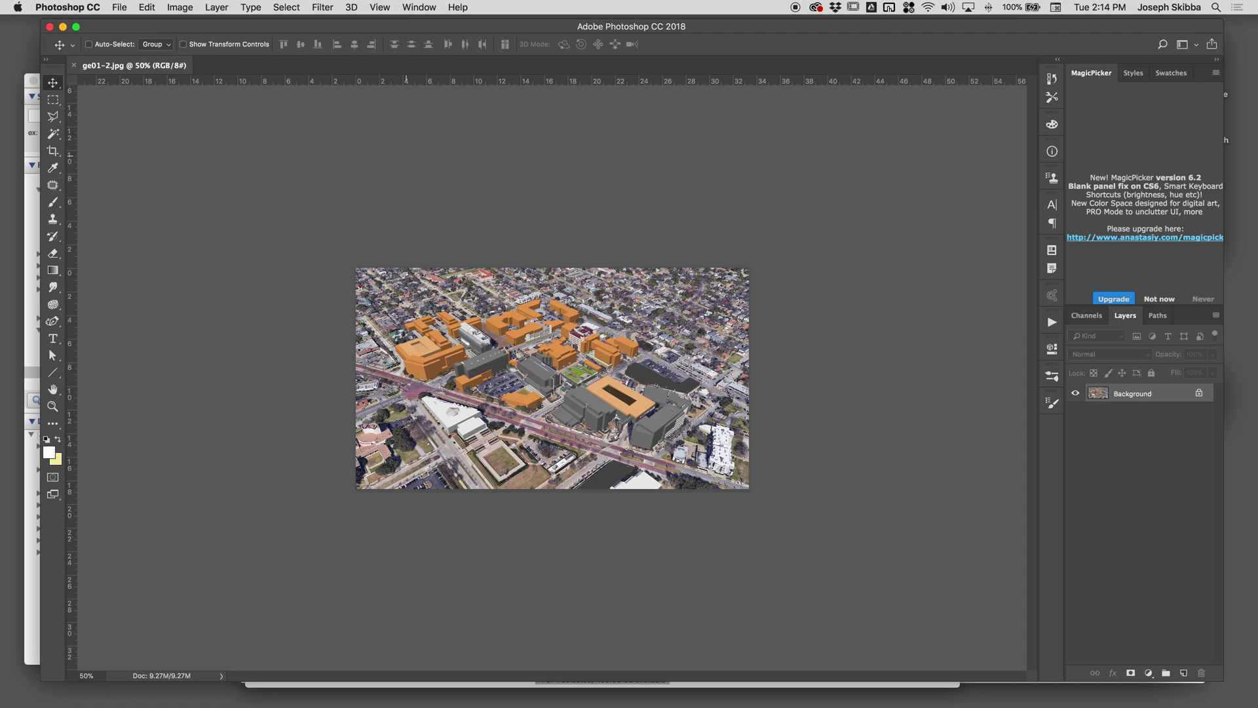
# Step: Switch to SketchUp, move the model window clear of the trays and expand the Styles watermark settings
pyautogui.press('super+Tab')
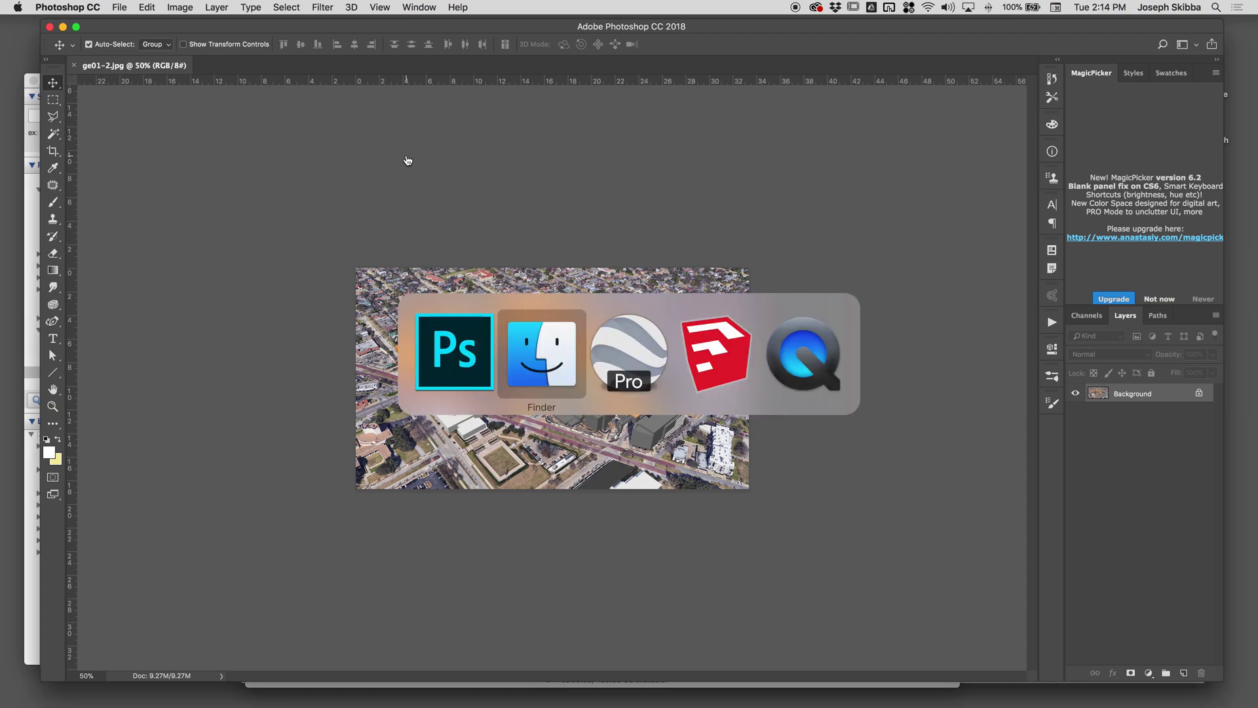
pyautogui.press('super+Tab')
pyautogui.press('super+Tab')
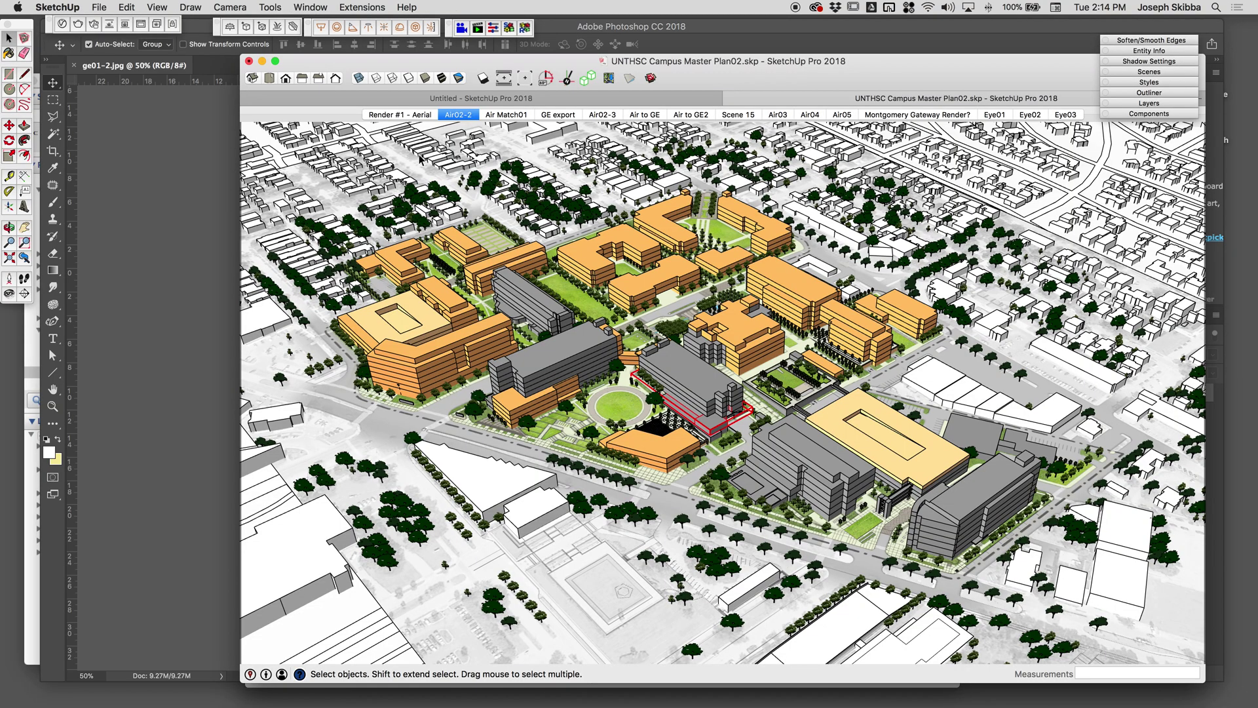
pyautogui.moveTo(972, 78); pyautogui.dragTo(809, 66)
pyautogui.click(1186, 88)
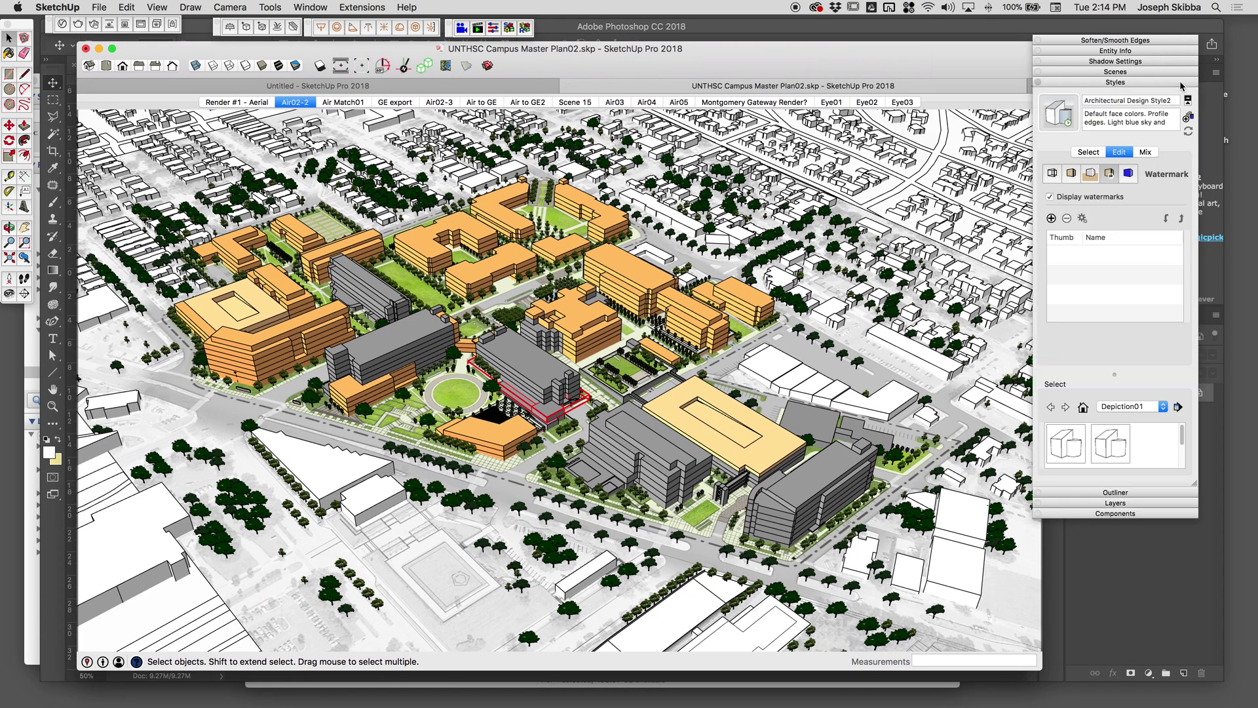
pyautogui.moveTo(1116, 40); pyautogui.dragTo(1136, 40)
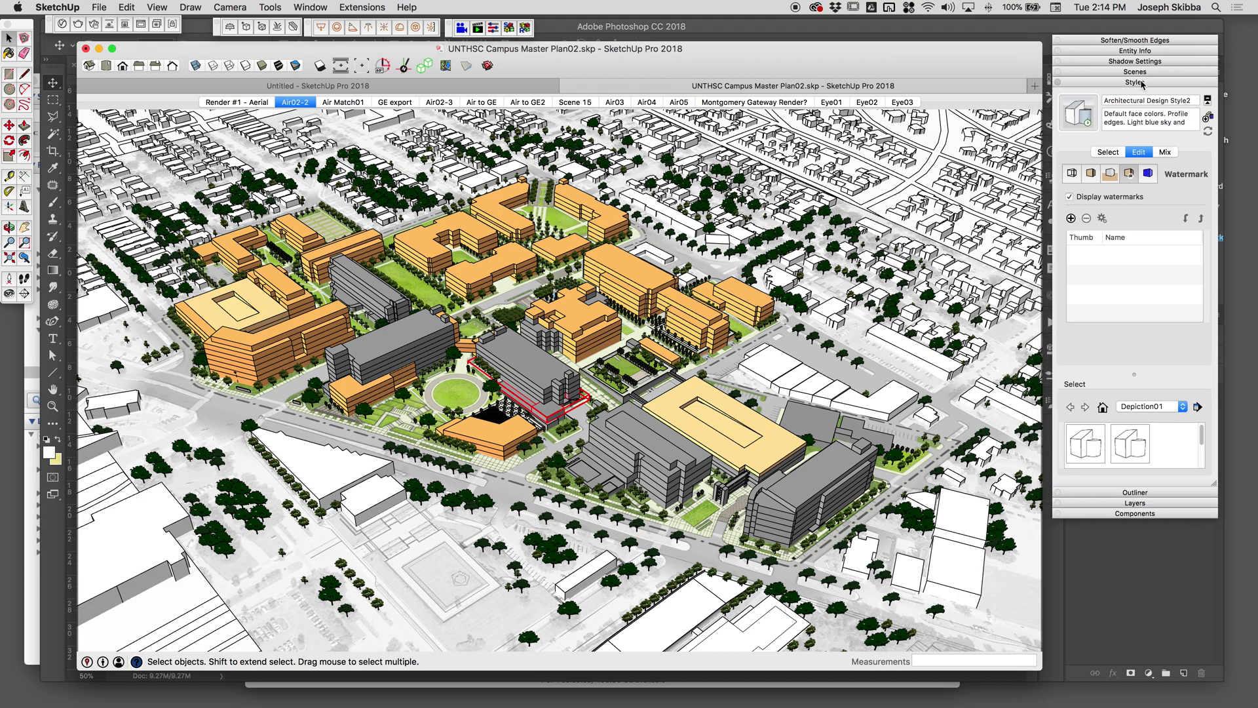
# Step: Add ge01-2.jpg from the Google Earth Match folder to the style as an overlay watermark named Watermark1
pyautogui.click(1071, 218)
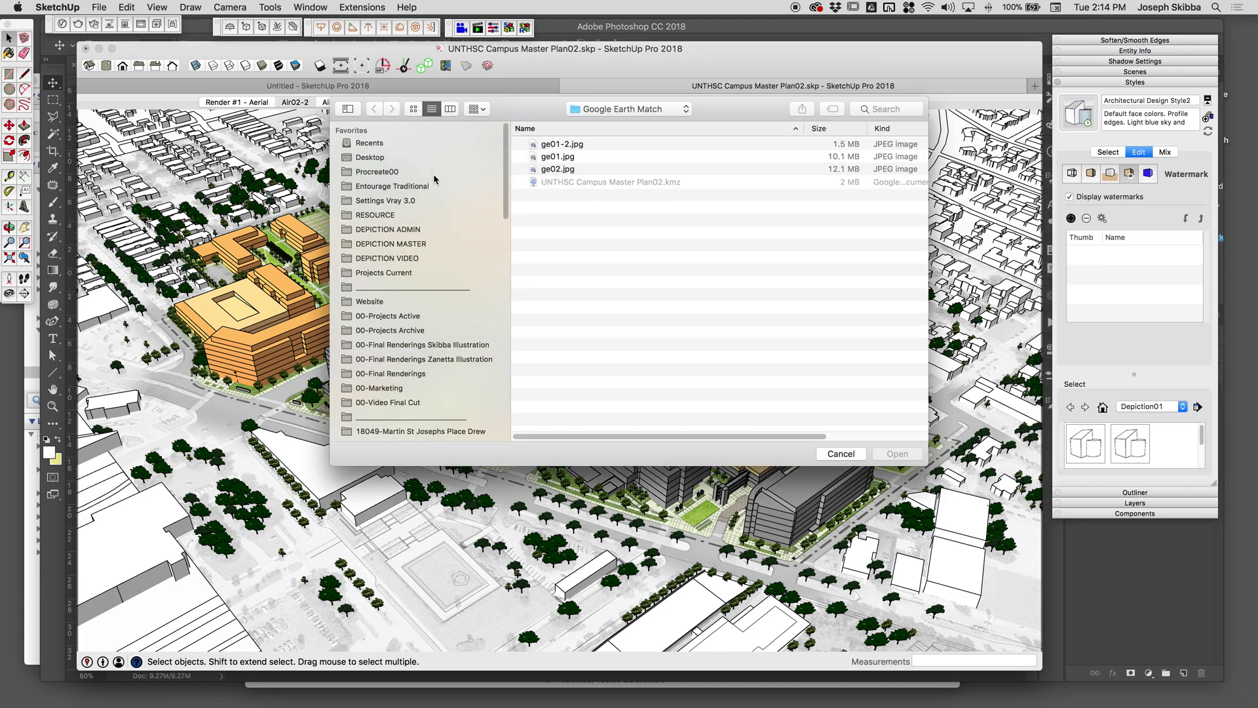
pyautogui.click(554, 147)
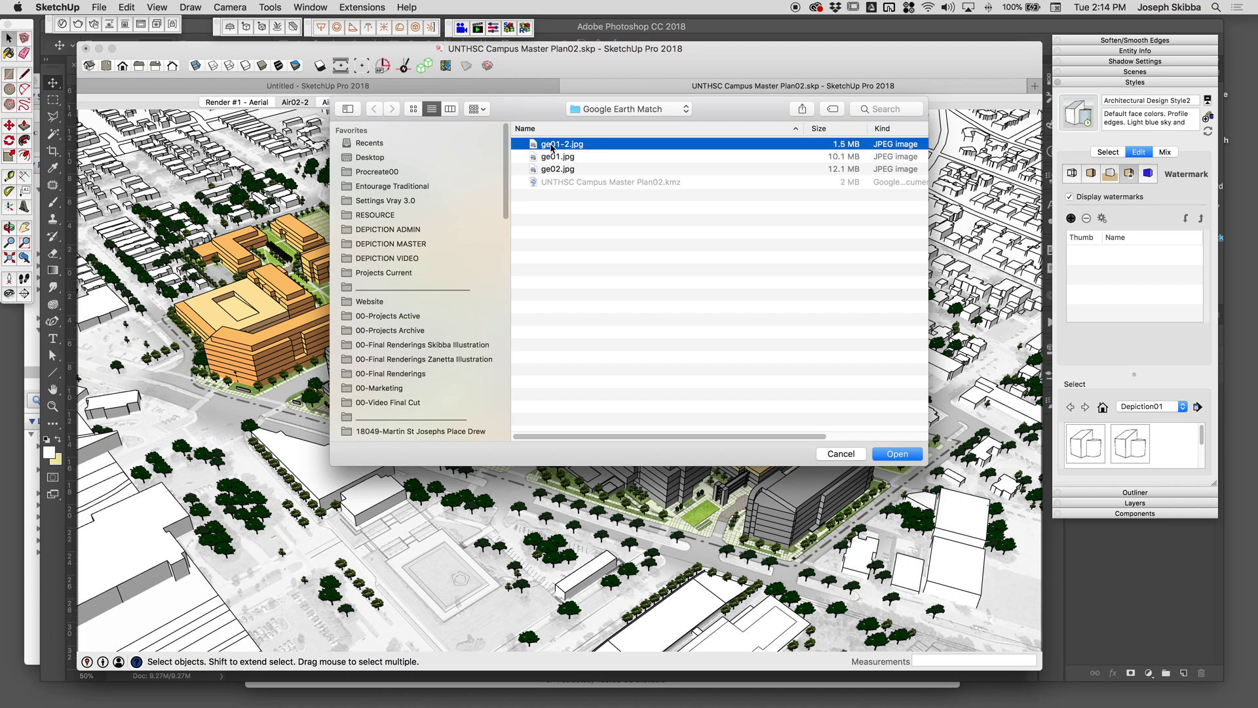
pyautogui.click(649, 110)
pyautogui.click(646, 111)
pyautogui.click(900, 453)
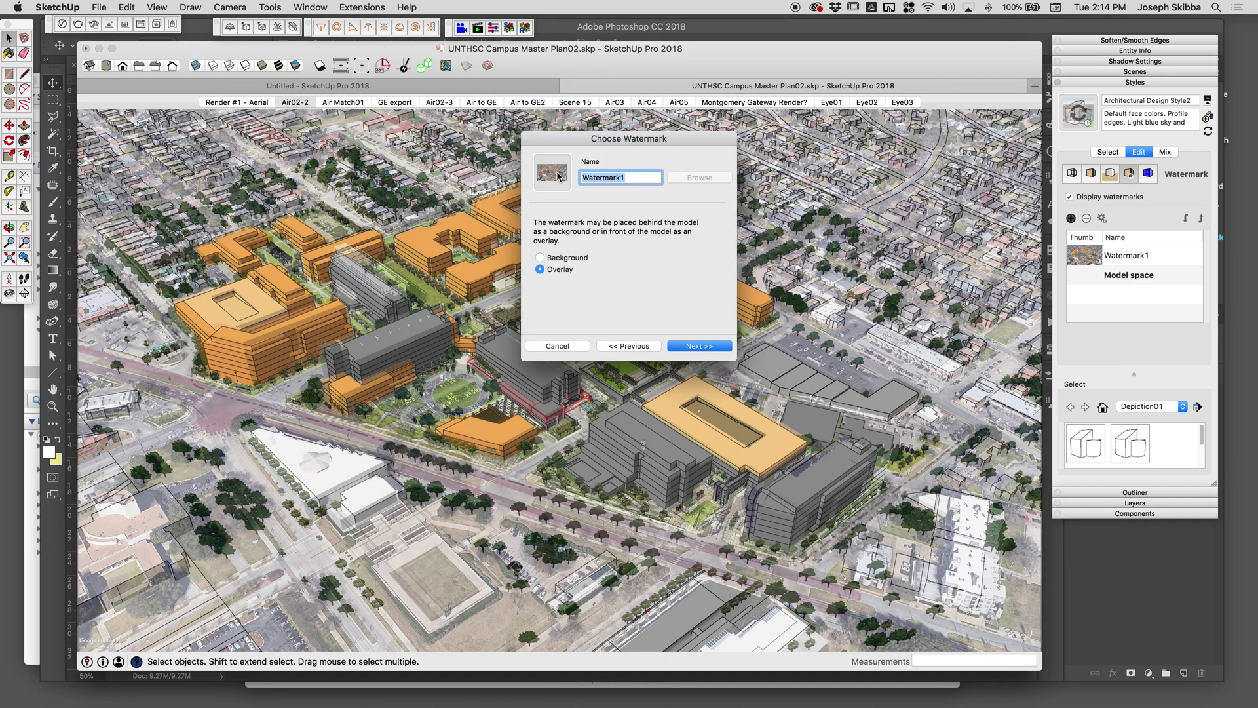
pyautogui.click(670, 346)
pyautogui.click(698, 346)
pyautogui.click(698, 346)
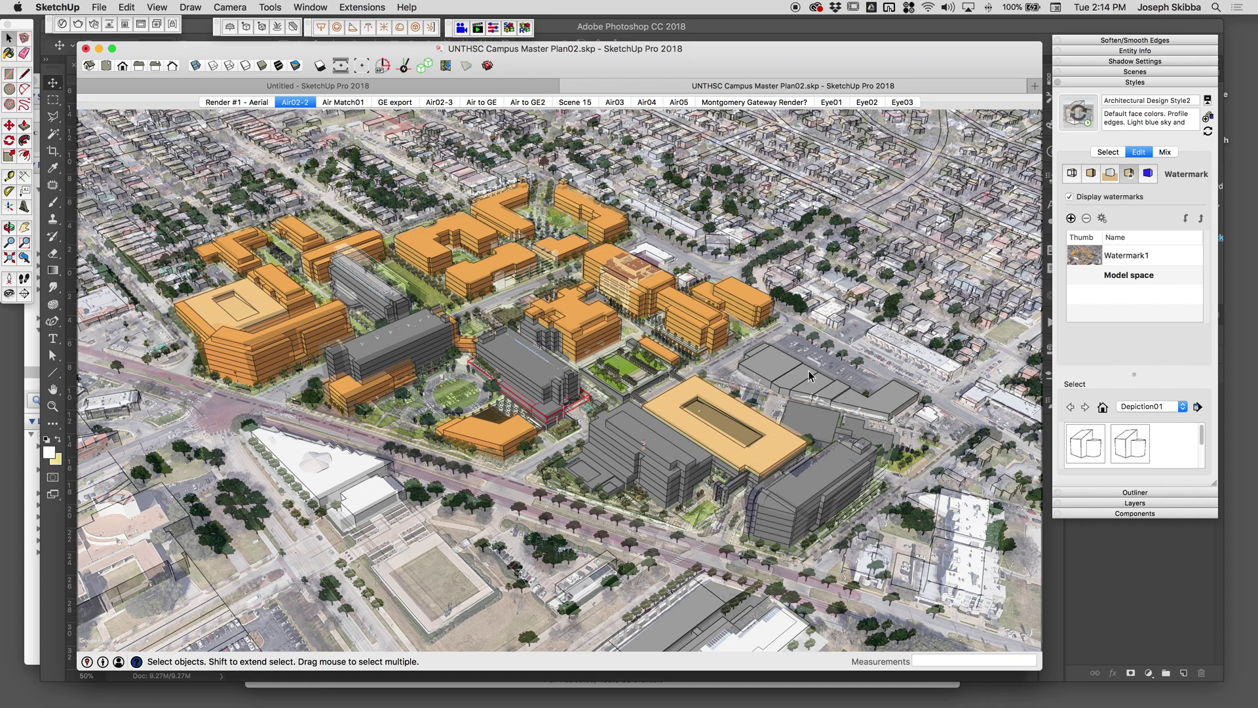
# Step: Try a shorter model window against the watermark, and restore the proportions so the image fills the view
pyautogui.press('z')
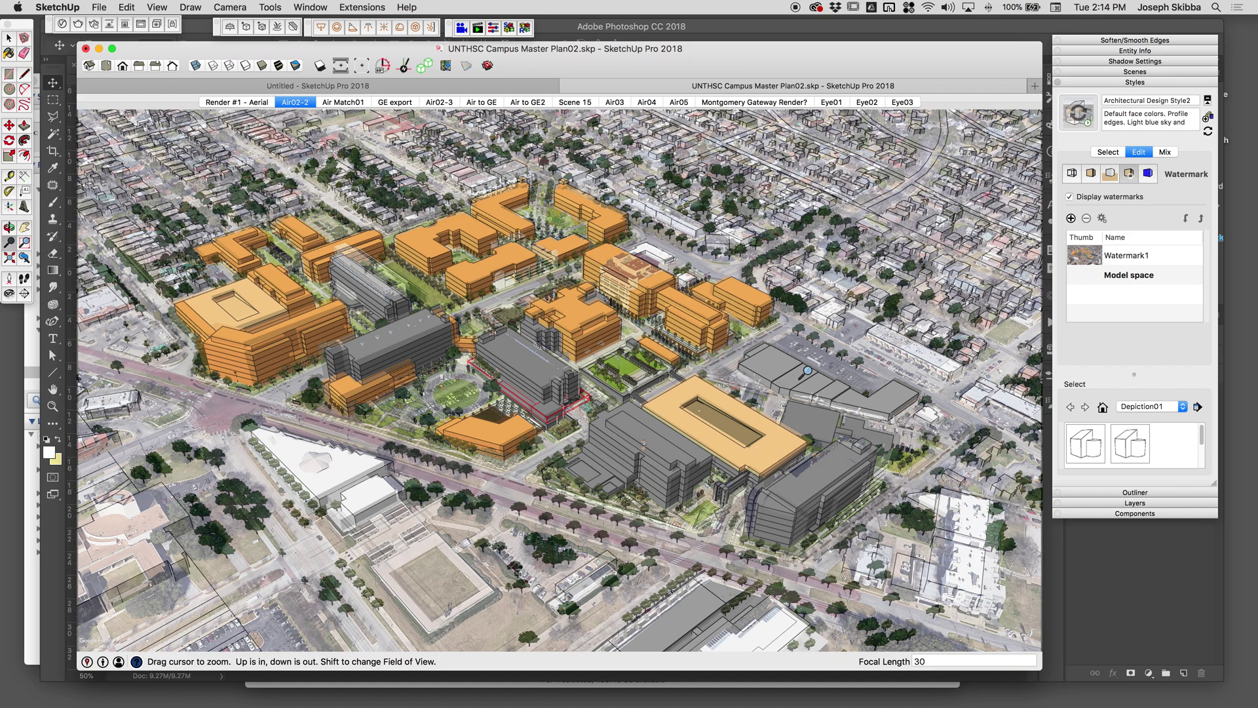
pyautogui.moveTo(1040, 669); pyautogui.dragTo(1047, 647)
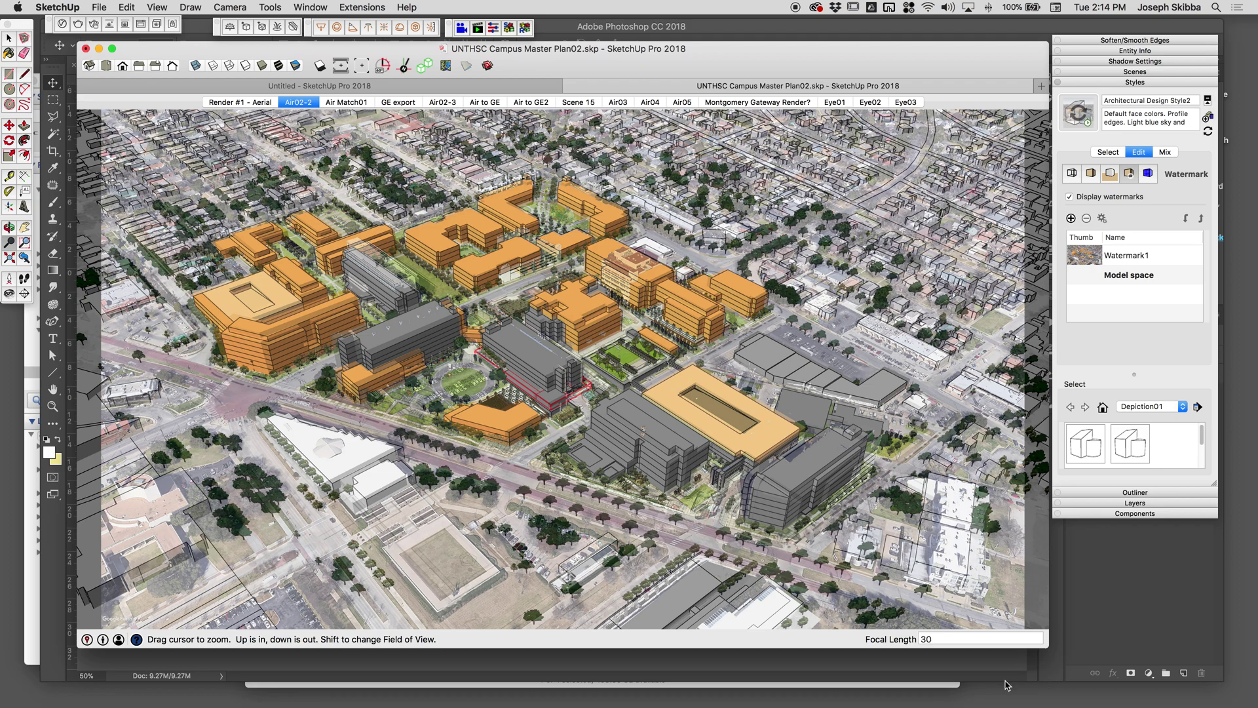
pyautogui.moveTo(1047, 647); pyautogui.dragTo(1039, 673)
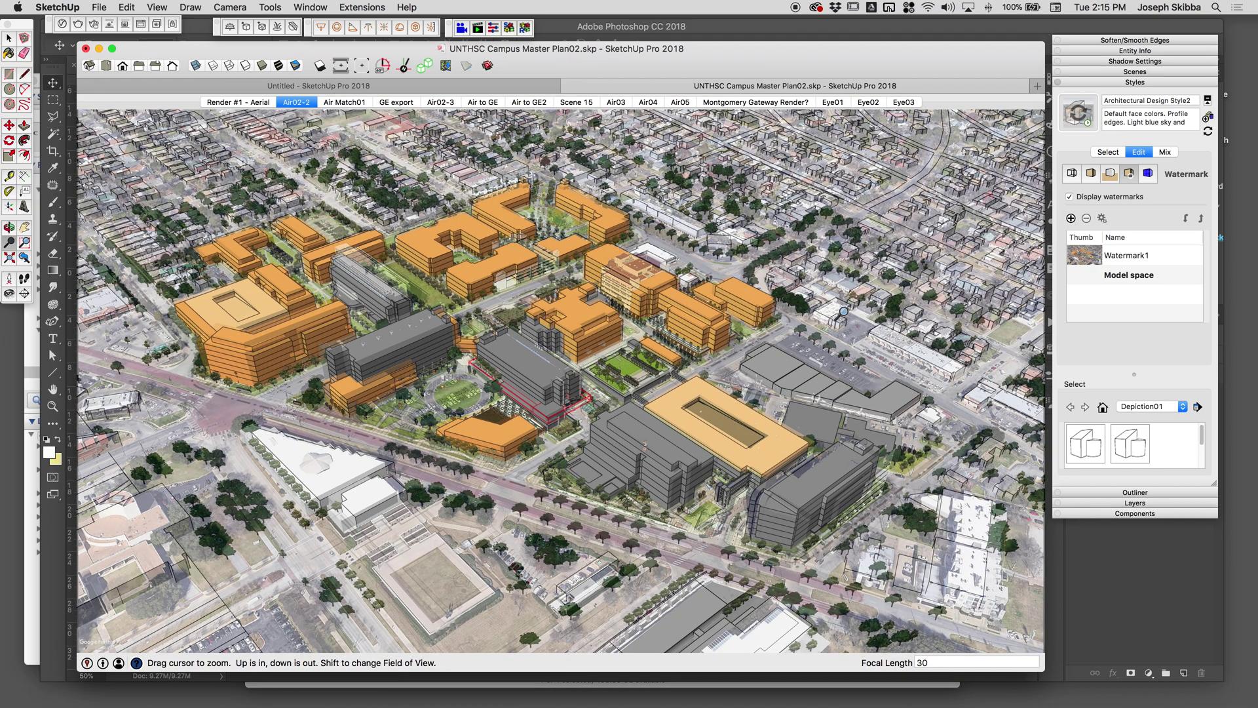
# Step: Set the camera's focal length to 30 mm, and zoom and pan until the model lines up with the watermark
pyautogui.click(934, 661)
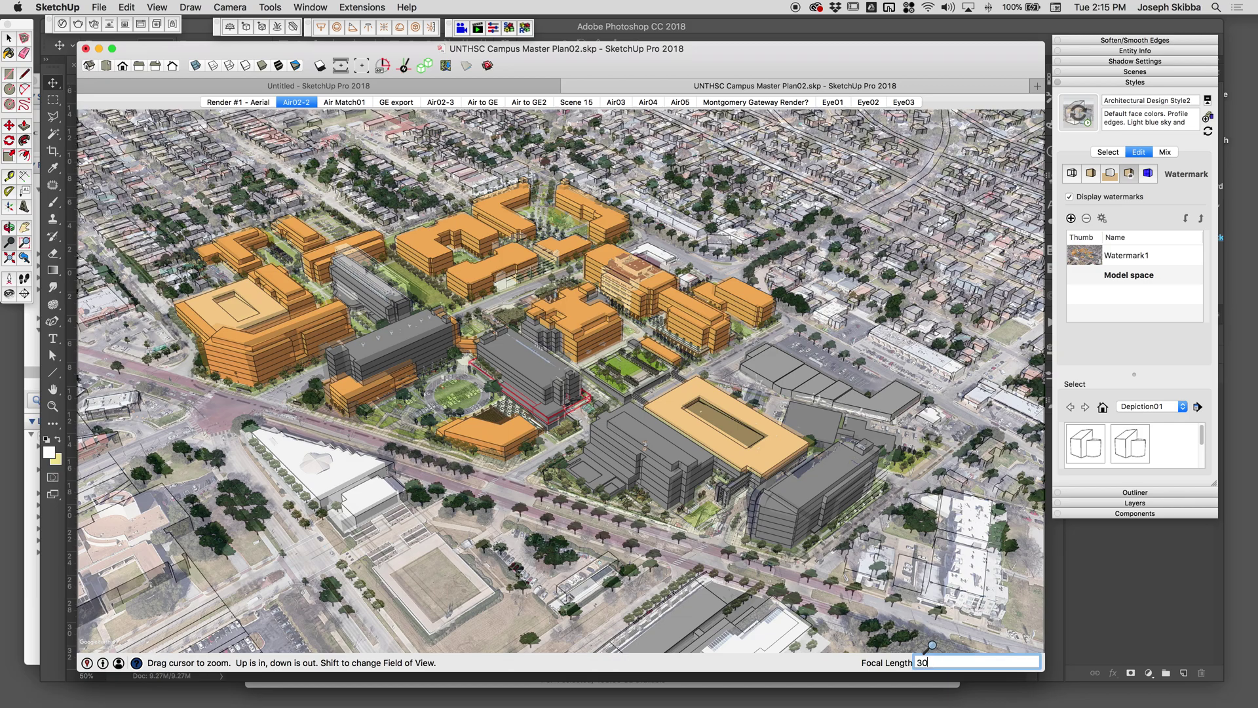
pyautogui.press('Return')
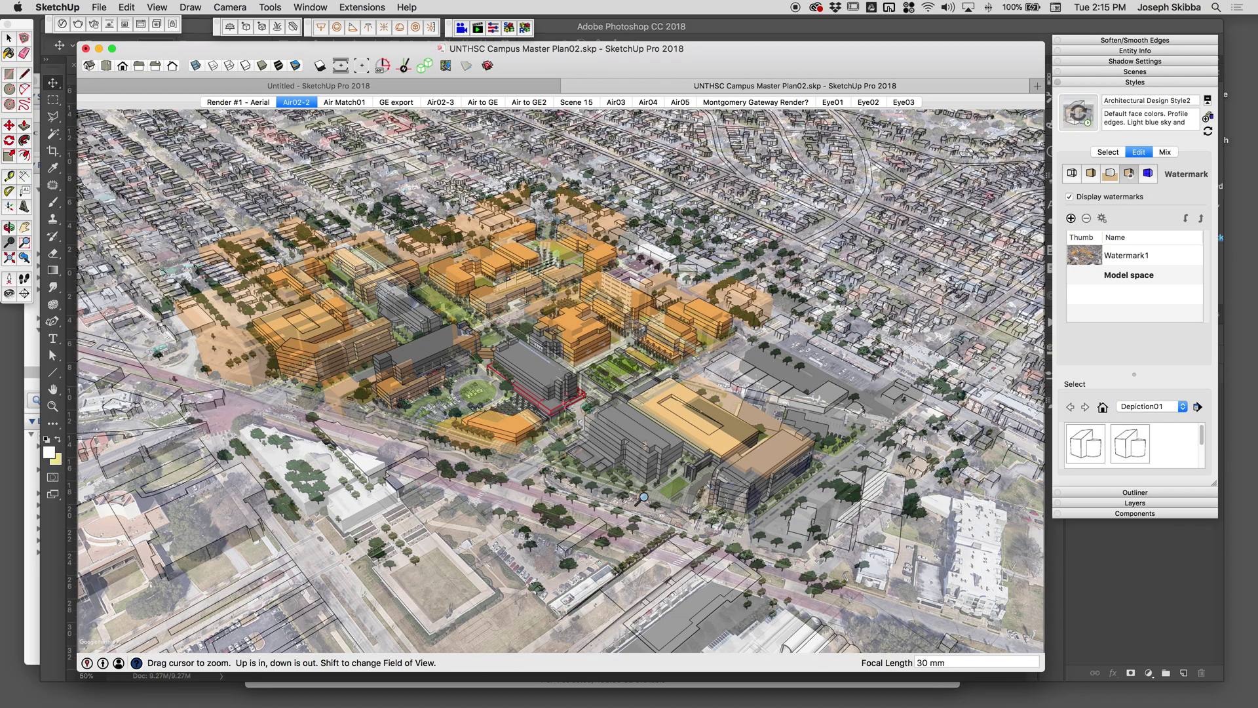
pyautogui.moveTo(649, 446); pyautogui.dragTo(687, 385)
pyautogui.press('h')
pyautogui.press('z')
pyautogui.press('h')
pyautogui.moveTo(829, 548); pyautogui.dragTo(831, 549)
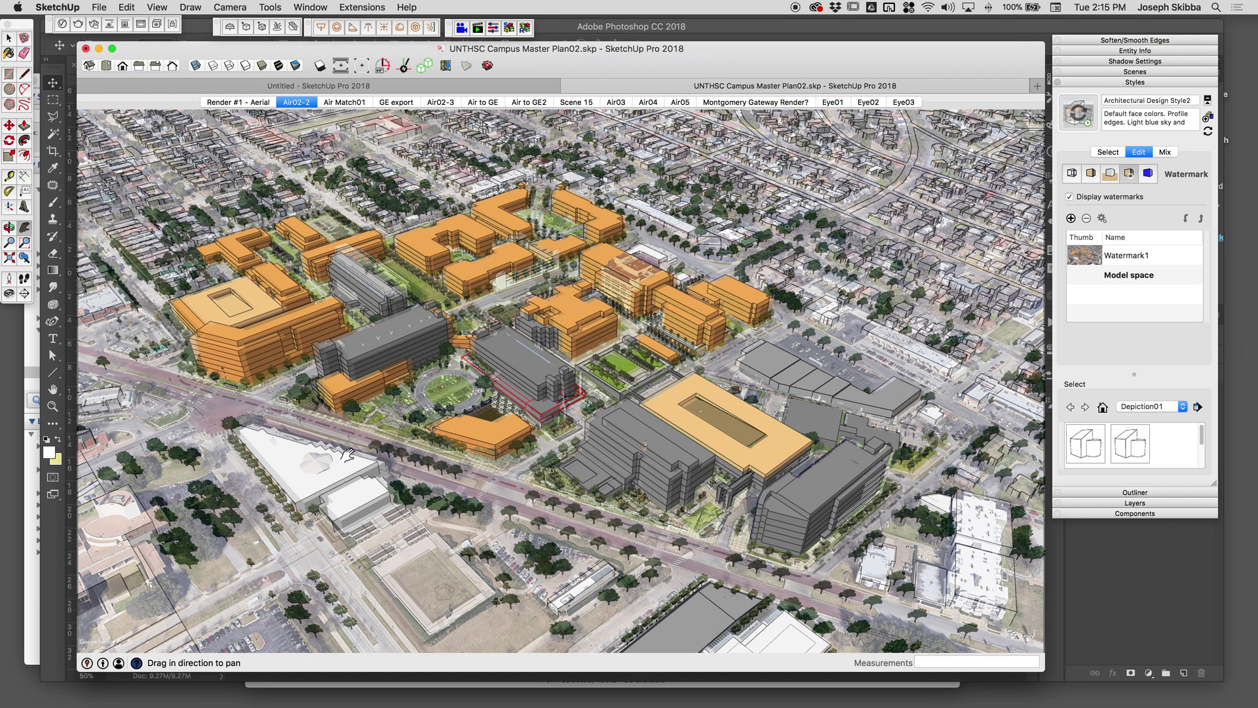
pyautogui.press('z')
pyautogui.moveTo(302, 382); pyautogui.dragTo(302, 384)
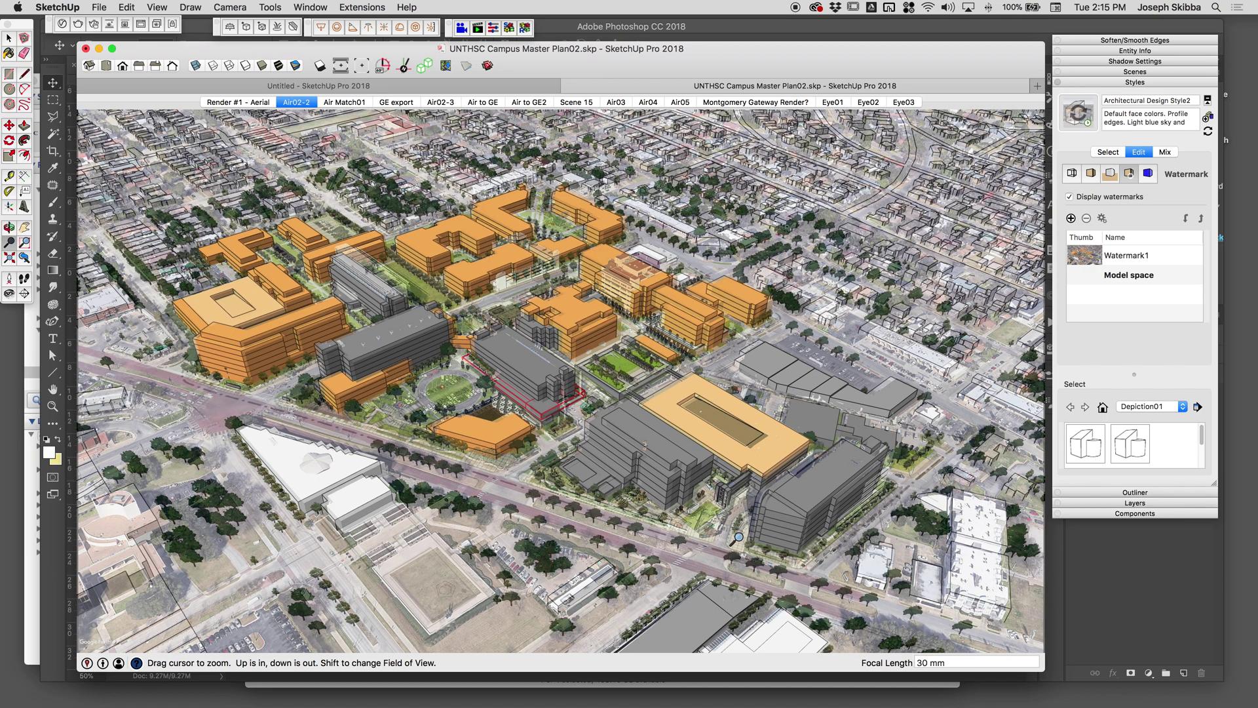
pyautogui.press('h')
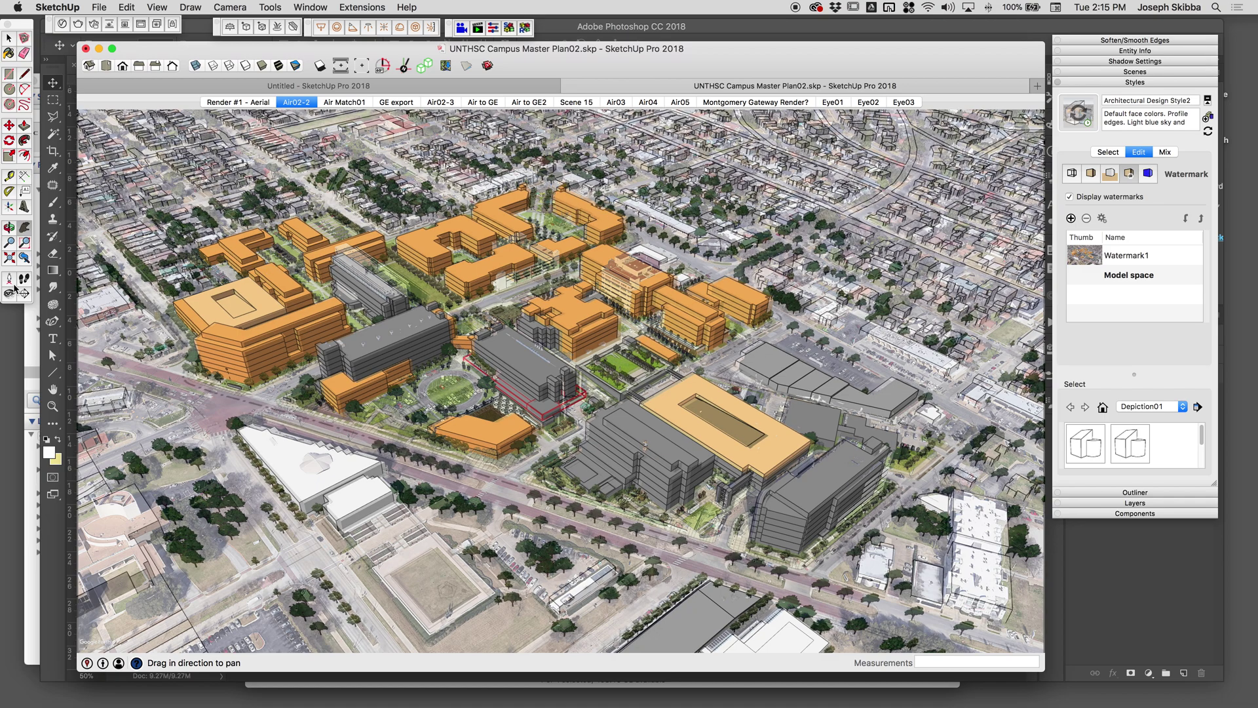
# Step: Add a scene of the matched view after Air02-2, saving the style changes as a new style
pyautogui.rightClick(308, 105)
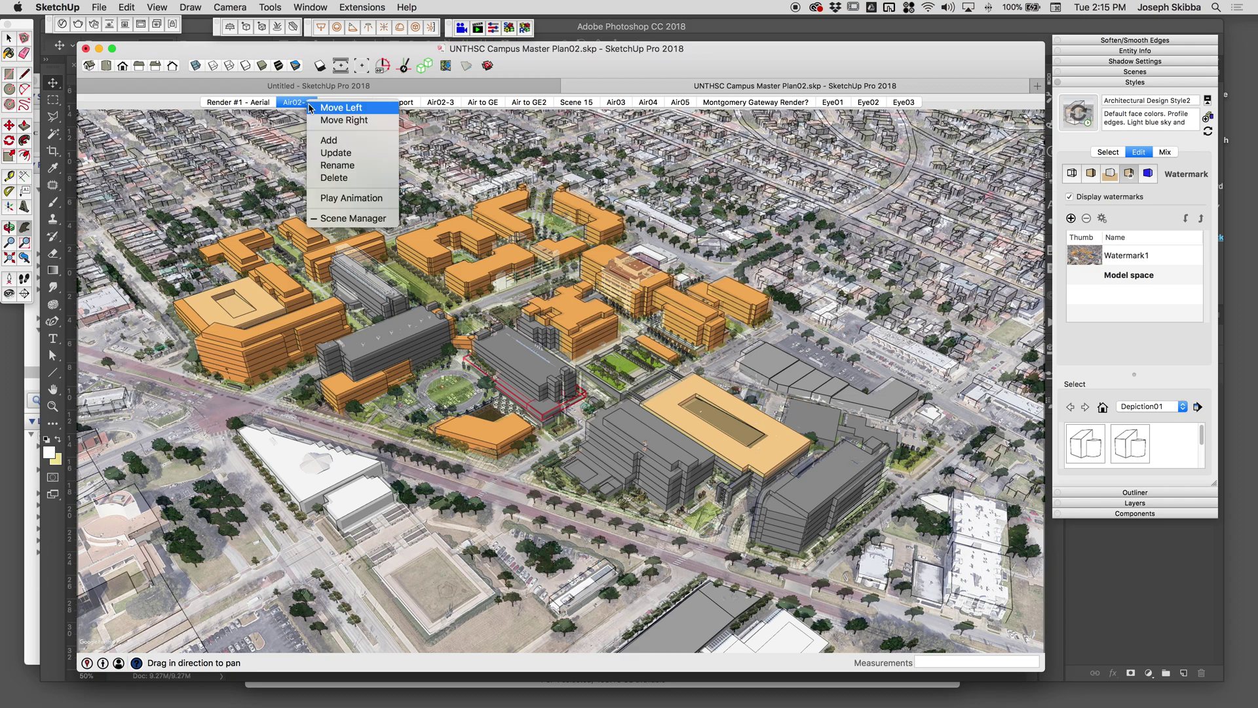
pyautogui.click(324, 144)
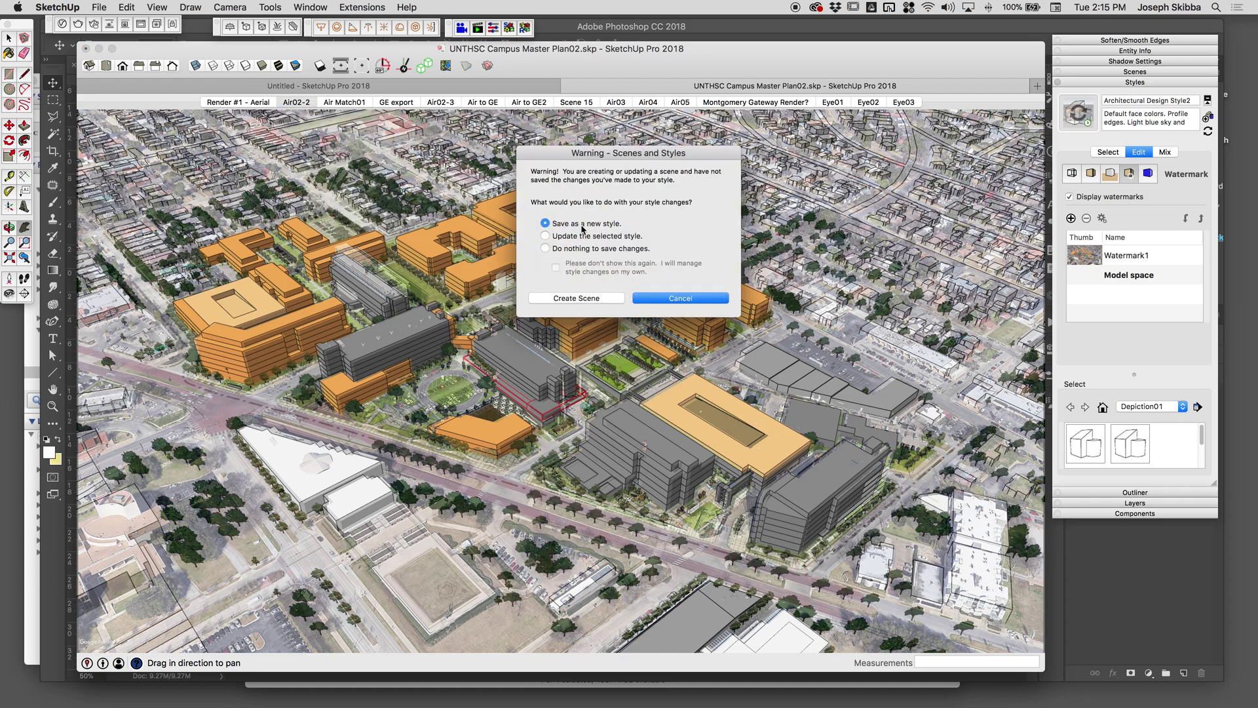
pyautogui.click(604, 298)
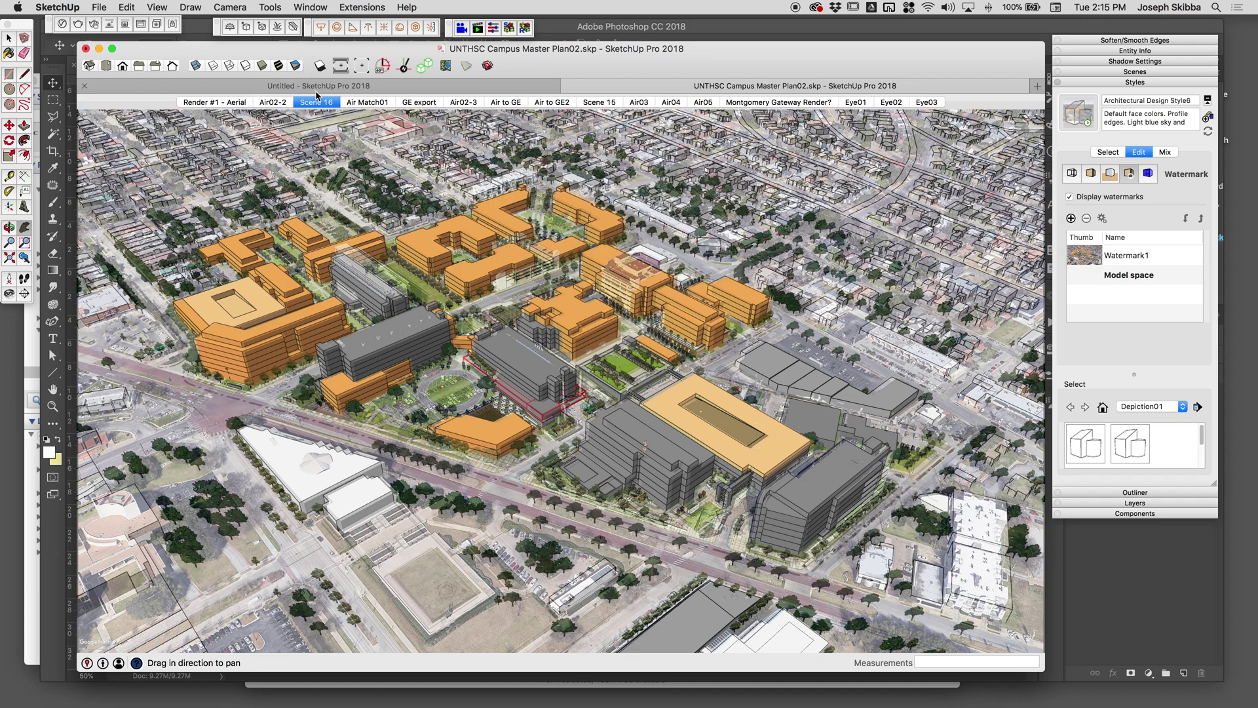
# Step: Rename the new scene as GE-match01
pyautogui.rightClick(316, 103)
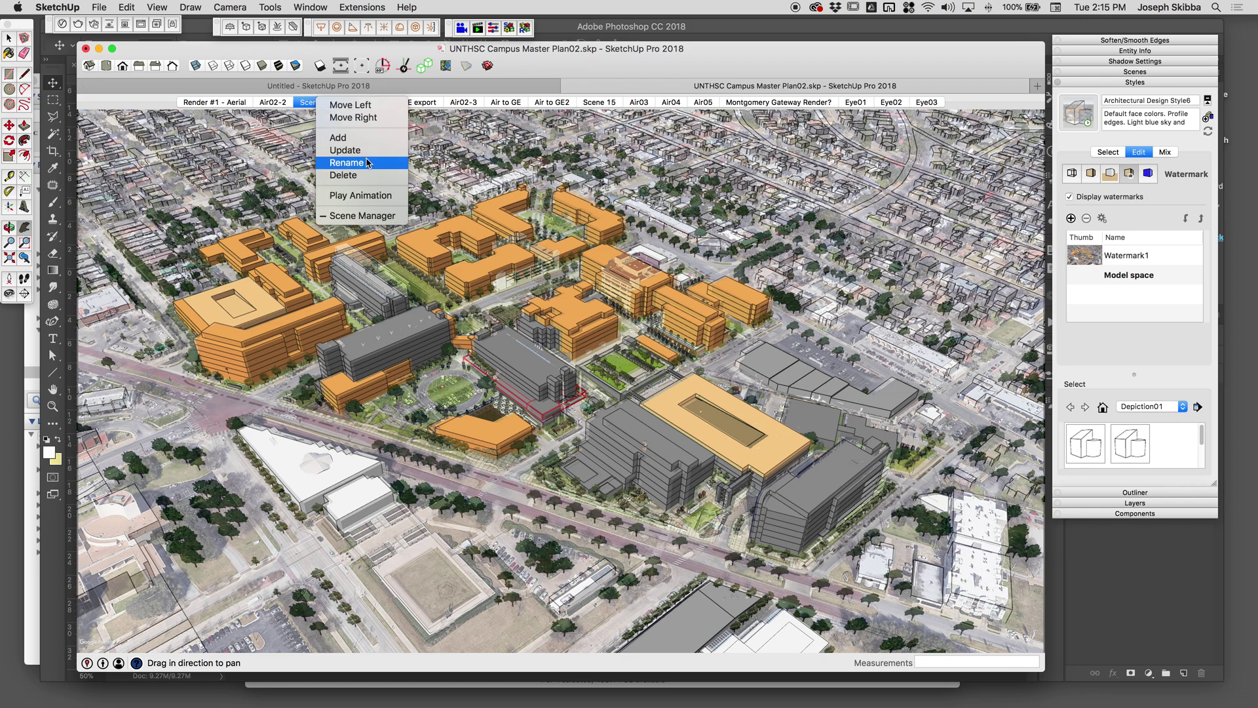
pyautogui.click(363, 160)
pyautogui.click(304, 103)
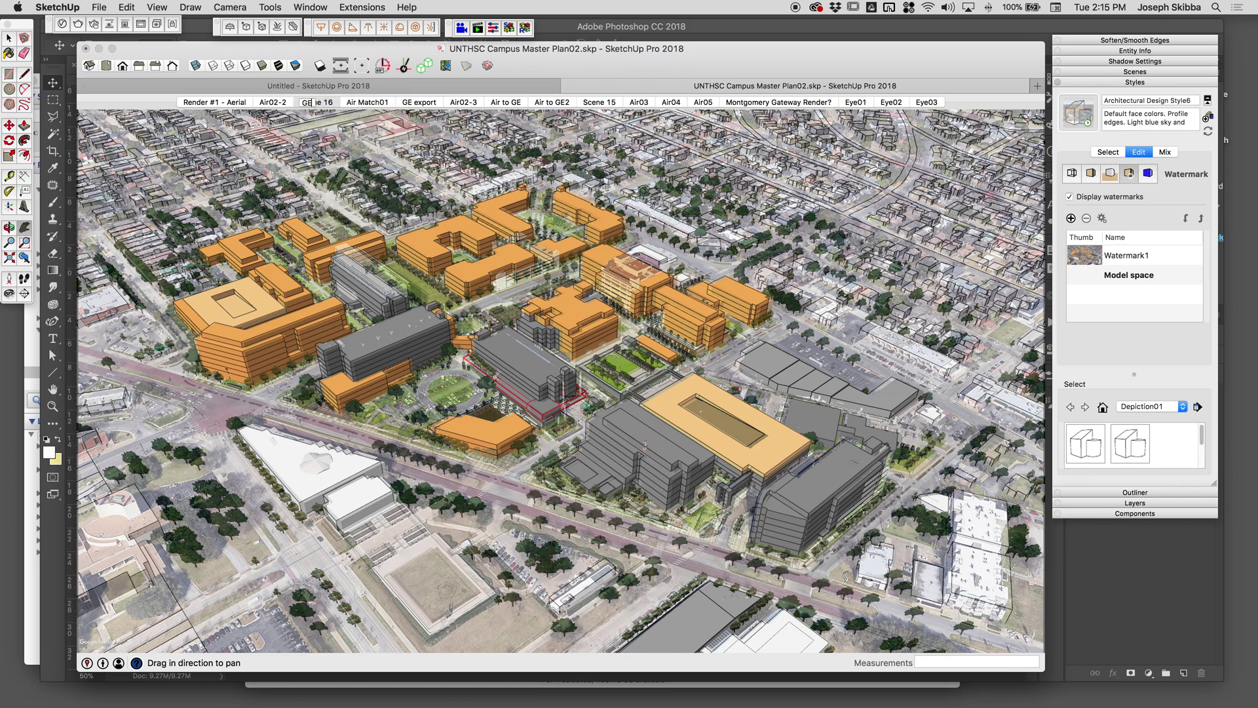
pyautogui.write('GE-mattch01')
pyautogui.press('Return')
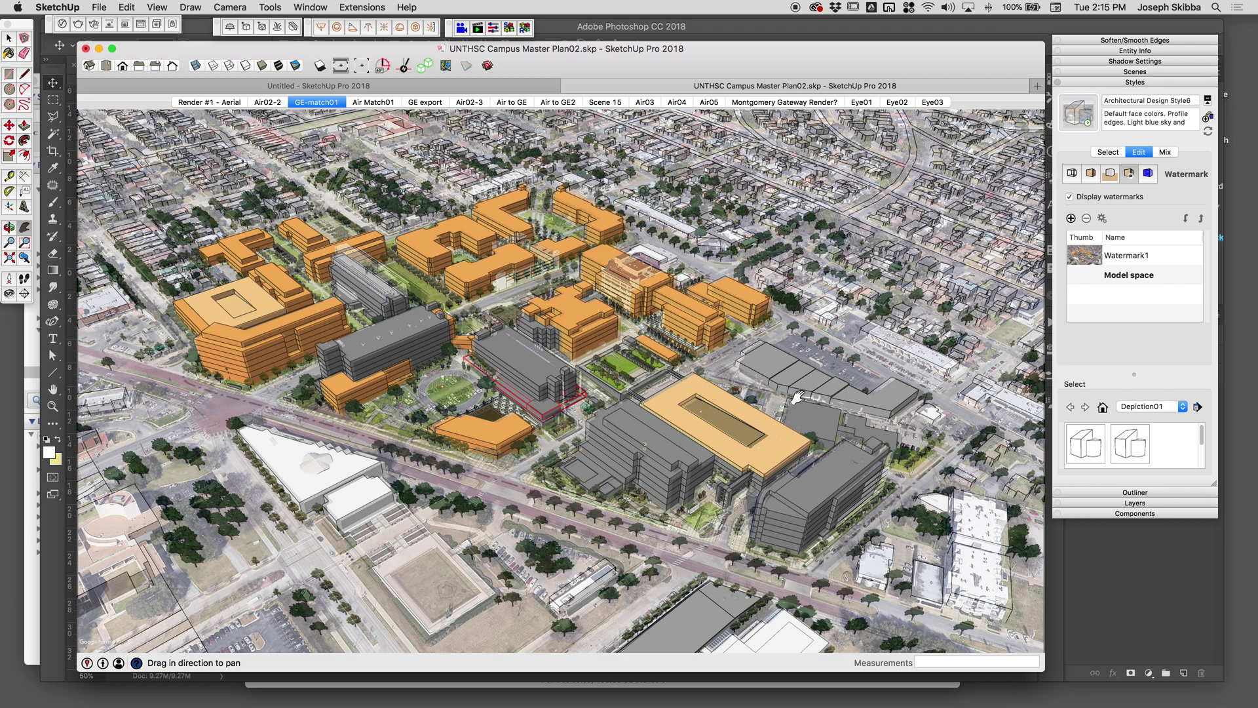
# Step: Fine-tune the camera direction against the watermark with Look Around and update the GE-match01 scene
pyautogui.click(9, 294)
pyautogui.moveTo(538, 196); pyautogui.dragTo(540, 199)
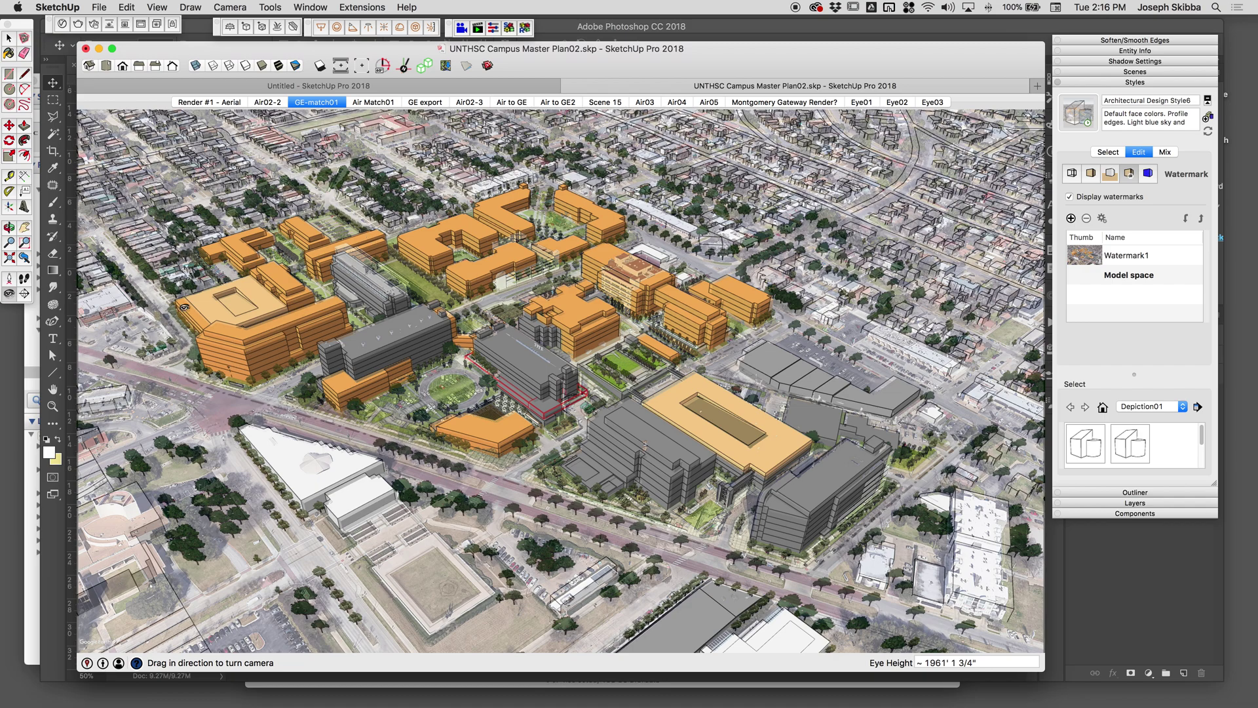
pyautogui.rightClick(322, 105)
pyautogui.click(357, 155)
# Step: Pan the model off the watermark and recall the GE-match01 scene to check the saved alignment
pyautogui.press('h')
pyautogui.moveTo(332, 397); pyautogui.dragTo(295, 403)
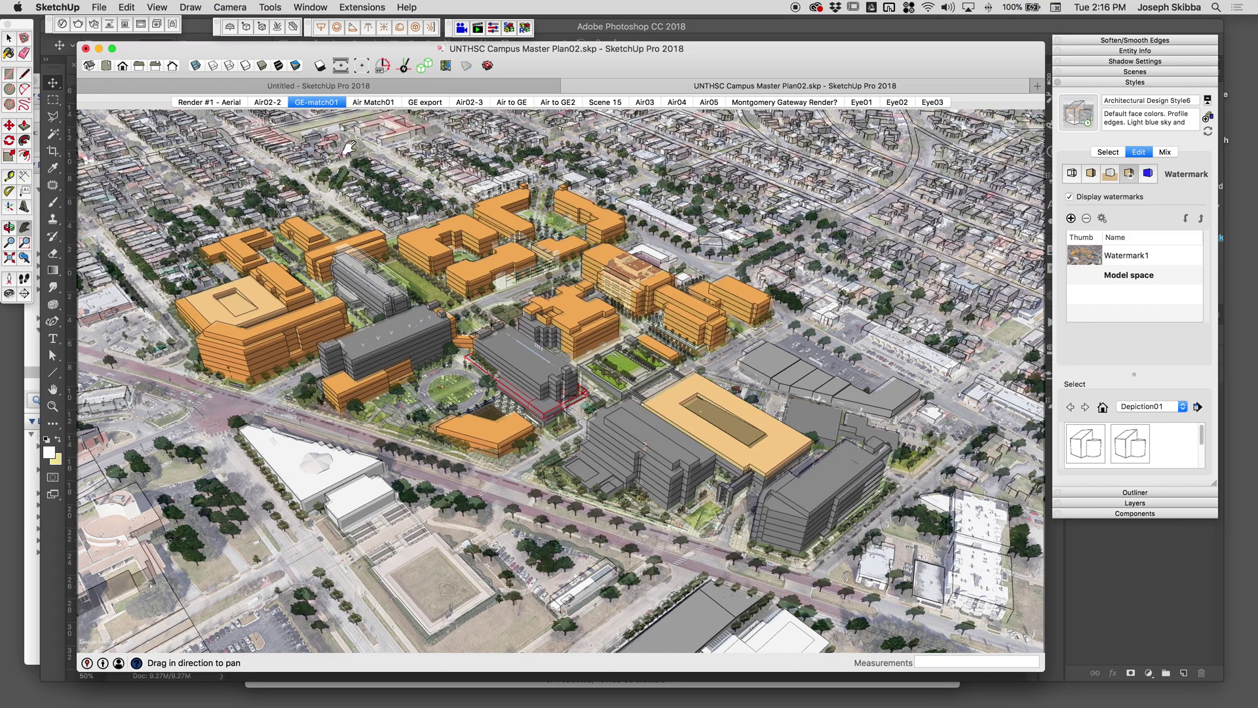
pyautogui.click(327, 104)
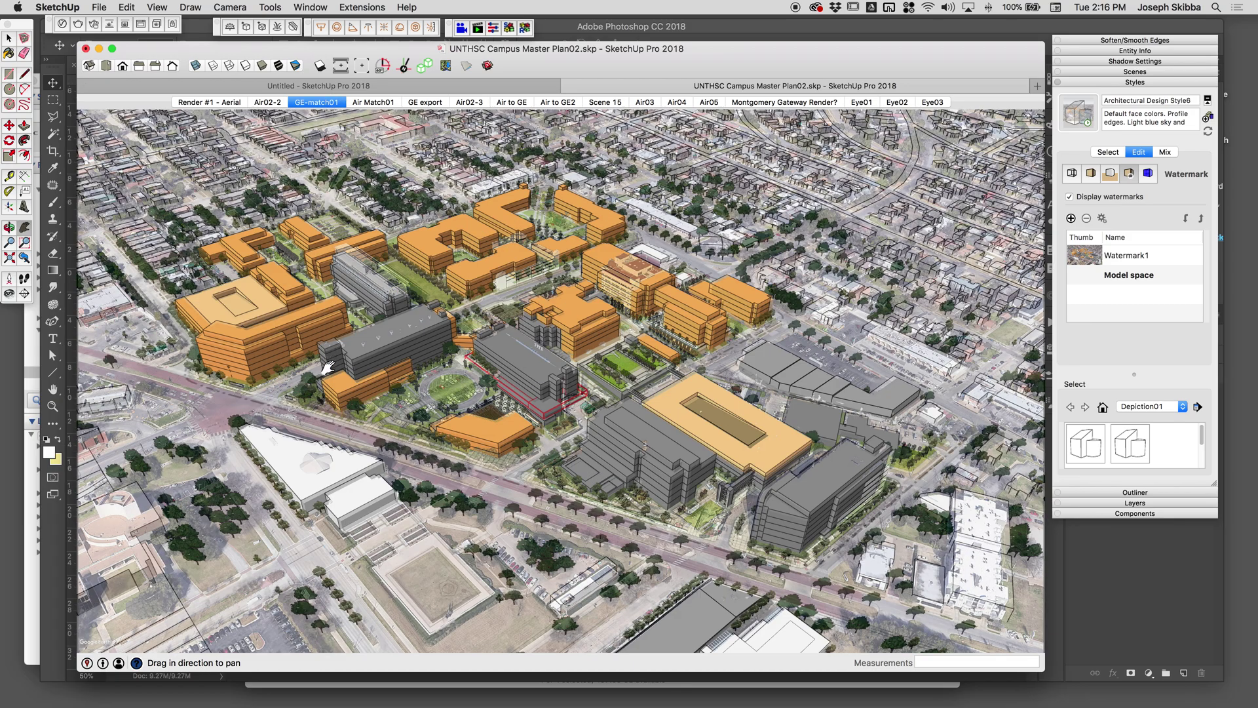
pyautogui.moveTo(330, 388); pyautogui.dragTo(332, 392)
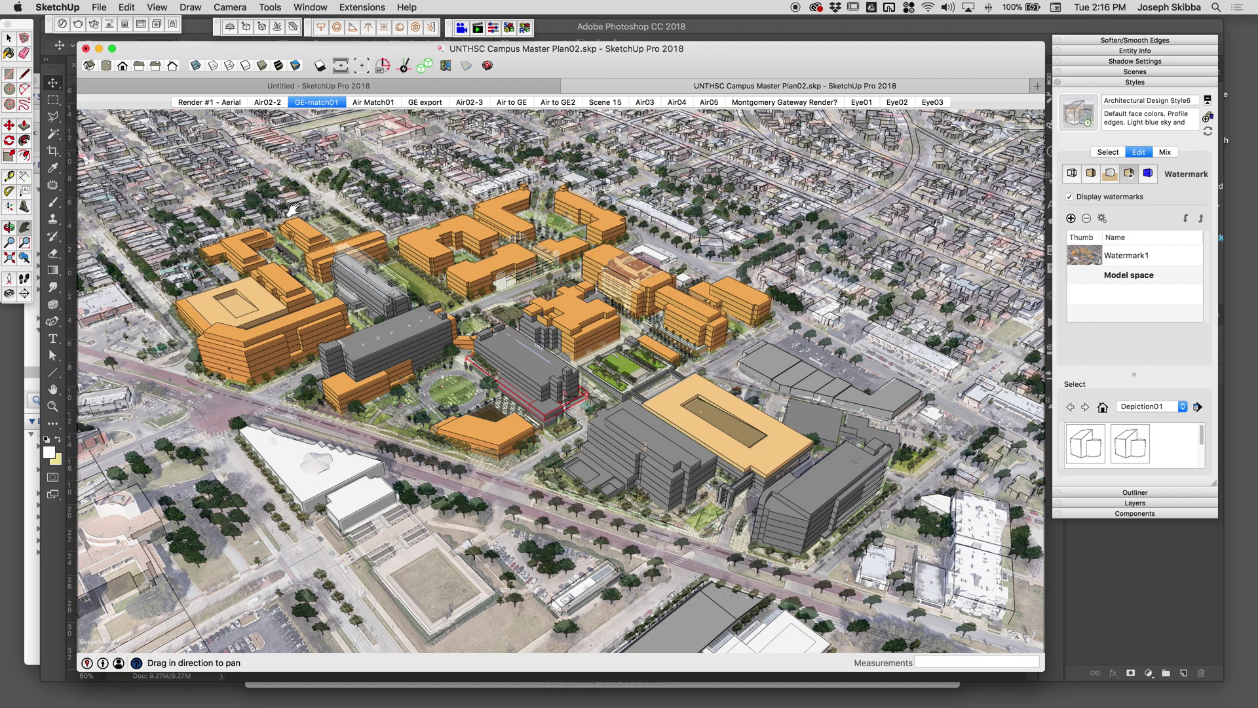
# Step: Update the GE-match01 scene and compare it with the Air02-2 scene by switching between the two
pyautogui.rightClick(330, 104)
pyautogui.click(346, 151)
pyautogui.click(268, 102)
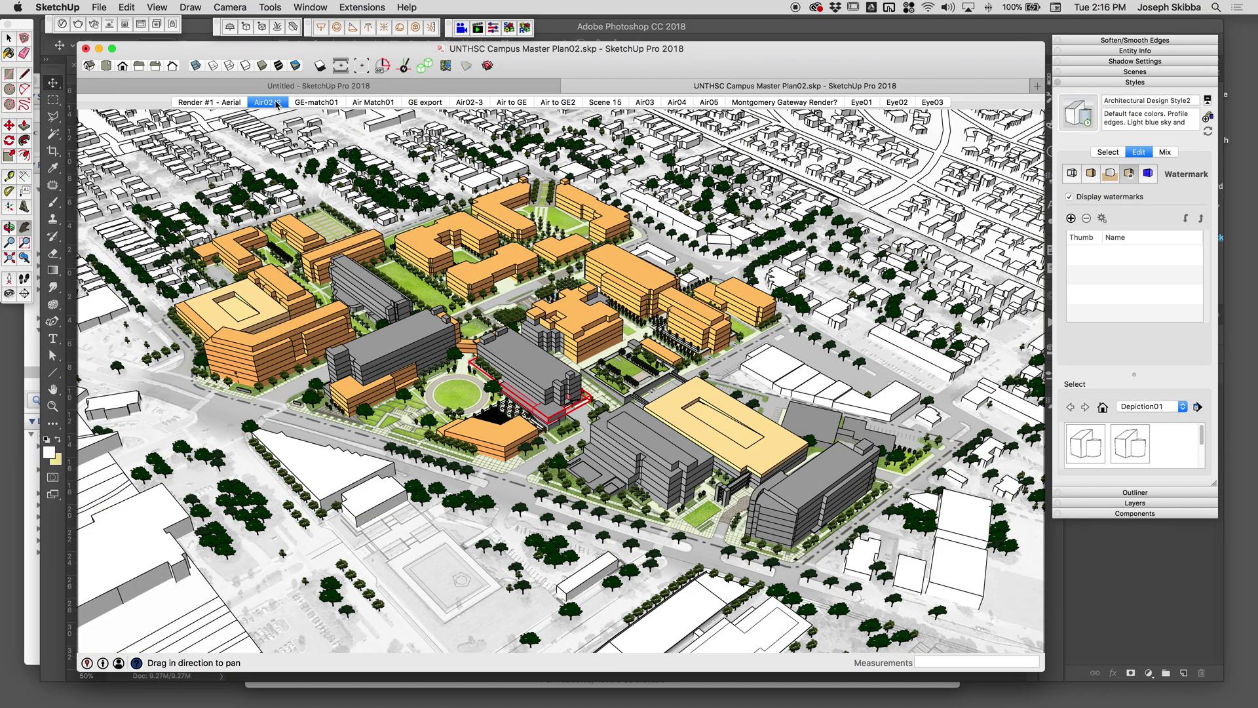
pyautogui.click(313, 103)
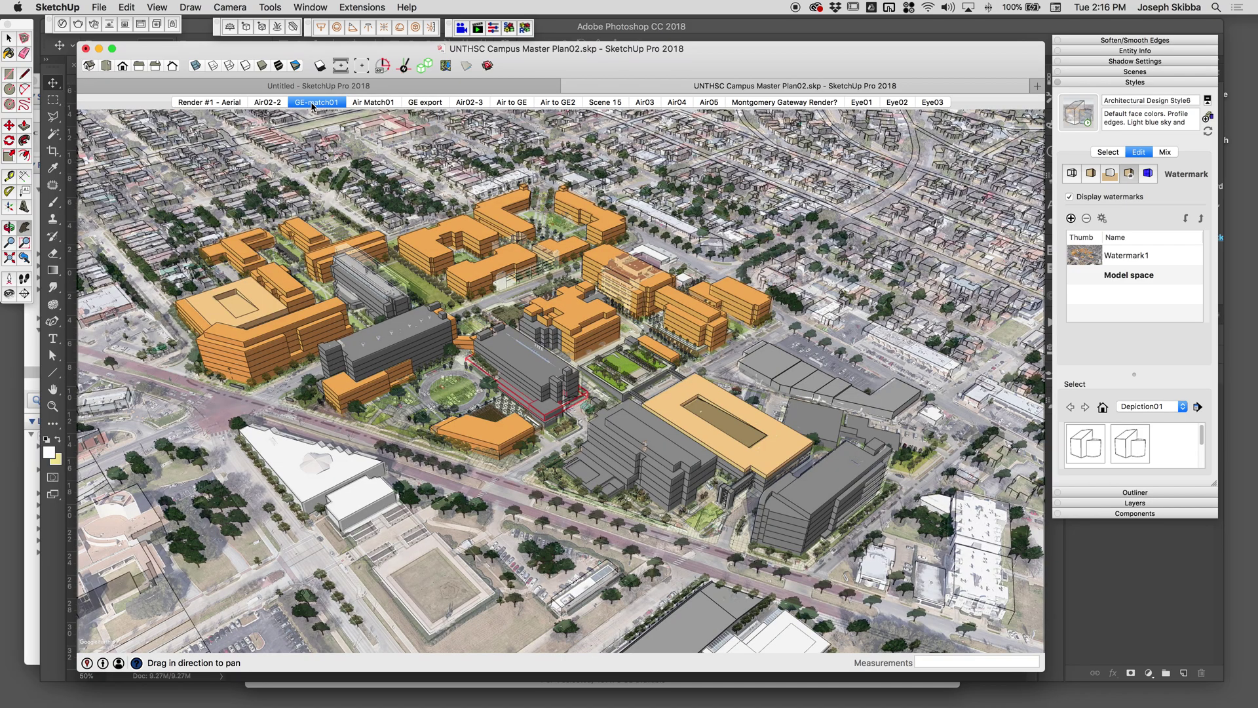
# Step: Turn the camera slightly with Look Around to refine the watermark alignment and update the GE-match01 scene
pyautogui.click(9, 293)
pyautogui.moveTo(393, 271); pyautogui.dragTo(399, 270)
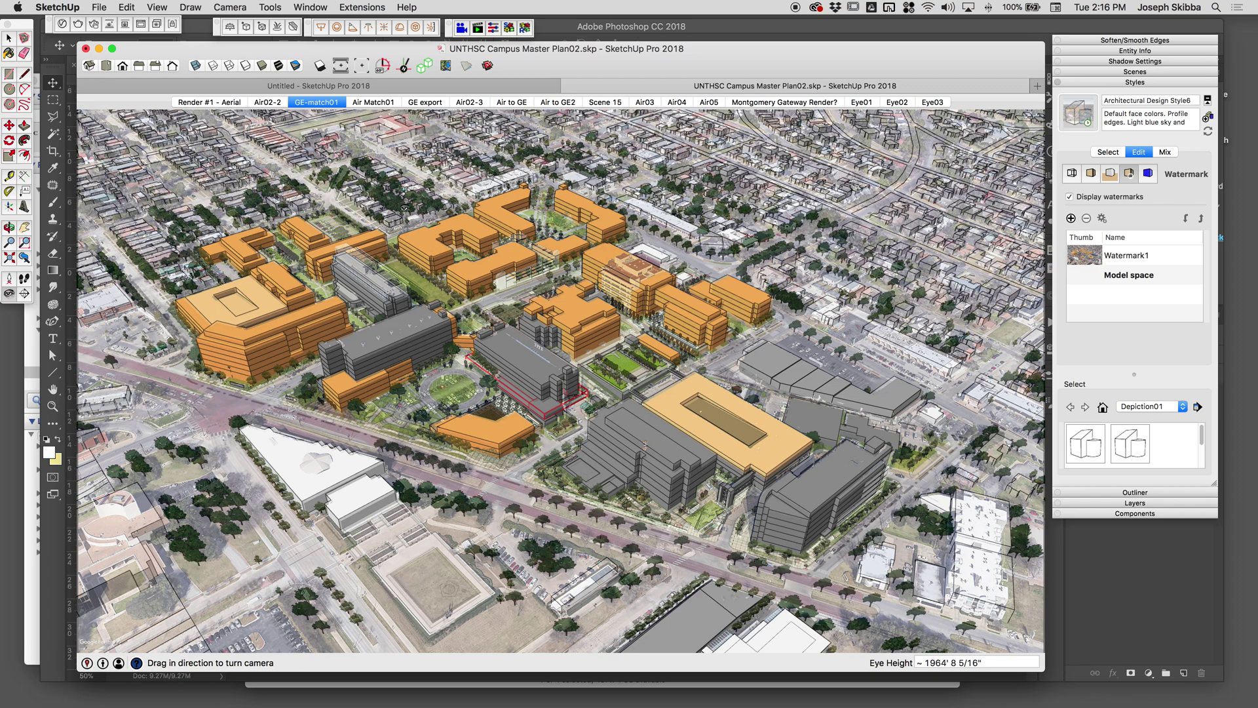
pyautogui.rightClick(323, 104)
pyautogui.click(363, 155)
# Step: Turn off the watermark display and add a scene of the matched view, saving the changes as a new style
pyautogui.click(1070, 197)
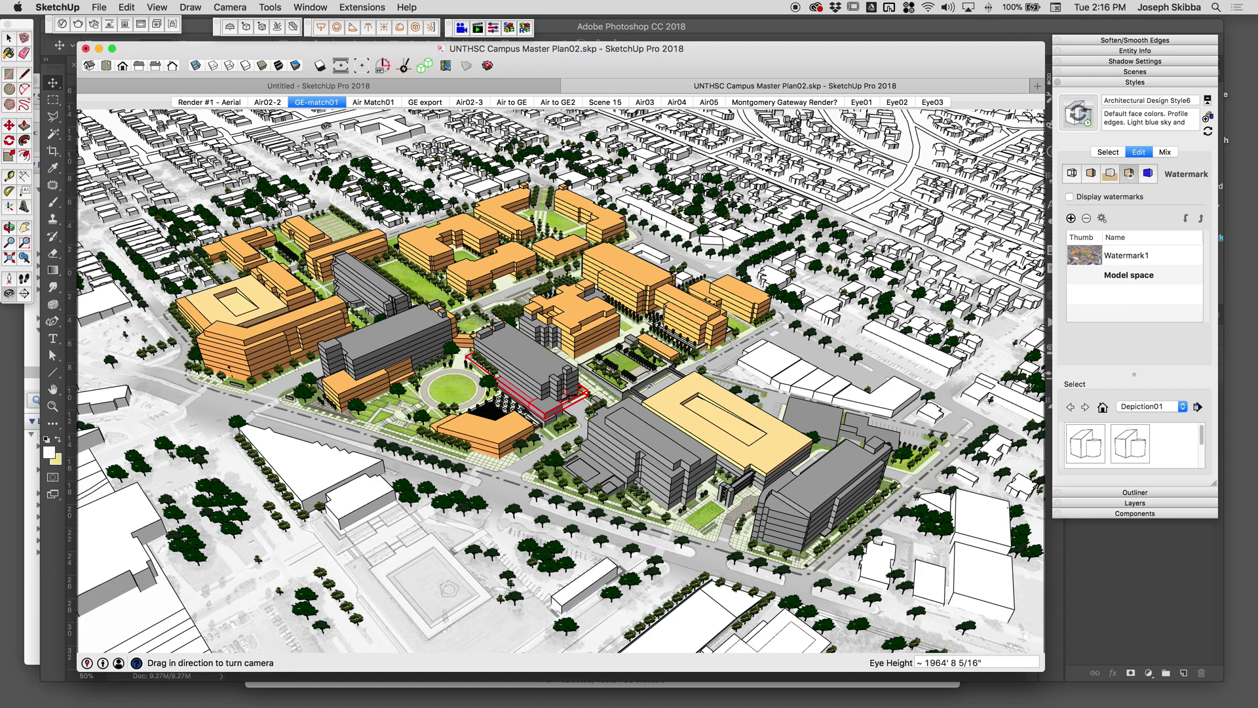
pyautogui.rightClick(322, 100)
pyautogui.click(353, 140)
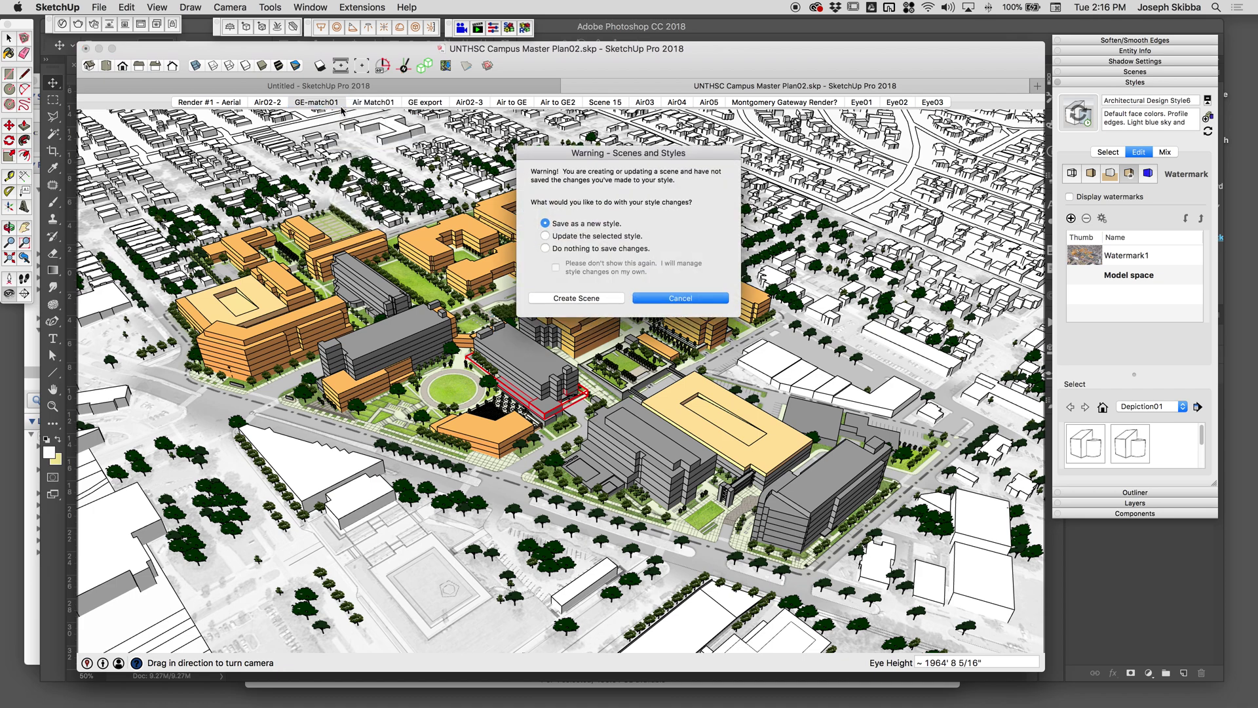
pyautogui.click(589, 299)
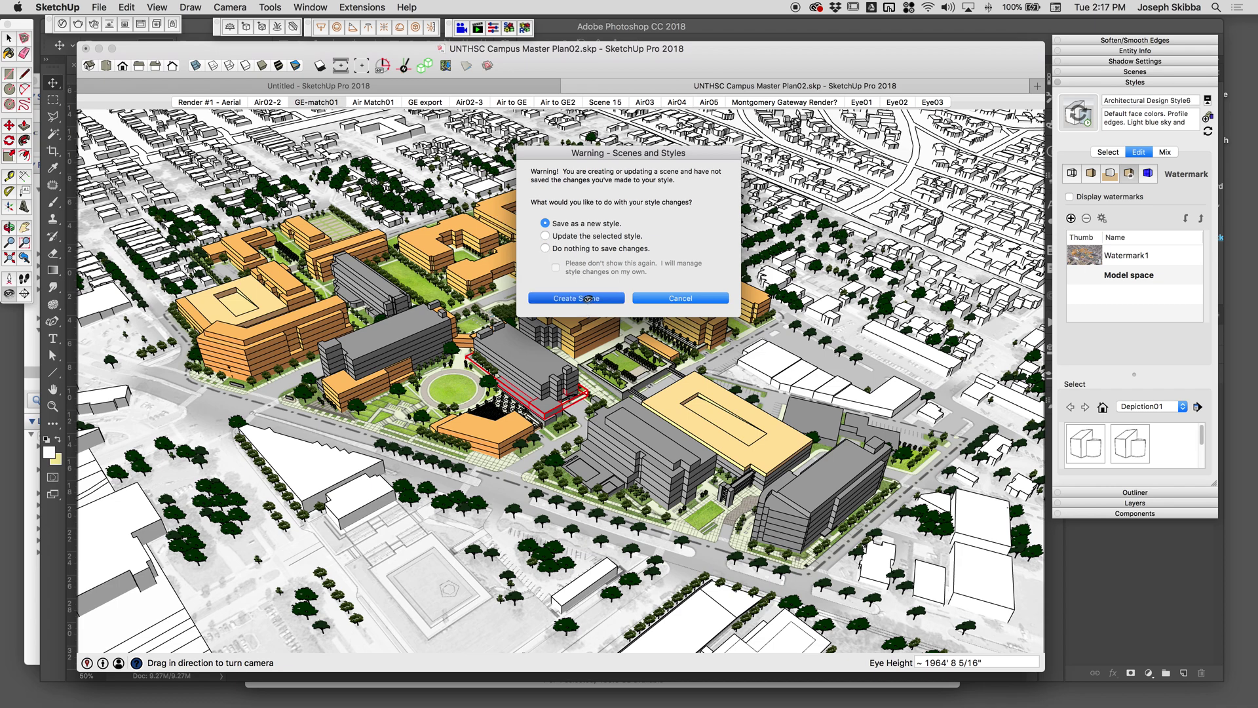
# Step: Rename the new scene as Air02-3 and start a 2D graphic export of its view as a JPEG image
pyautogui.rightClick(360, 102)
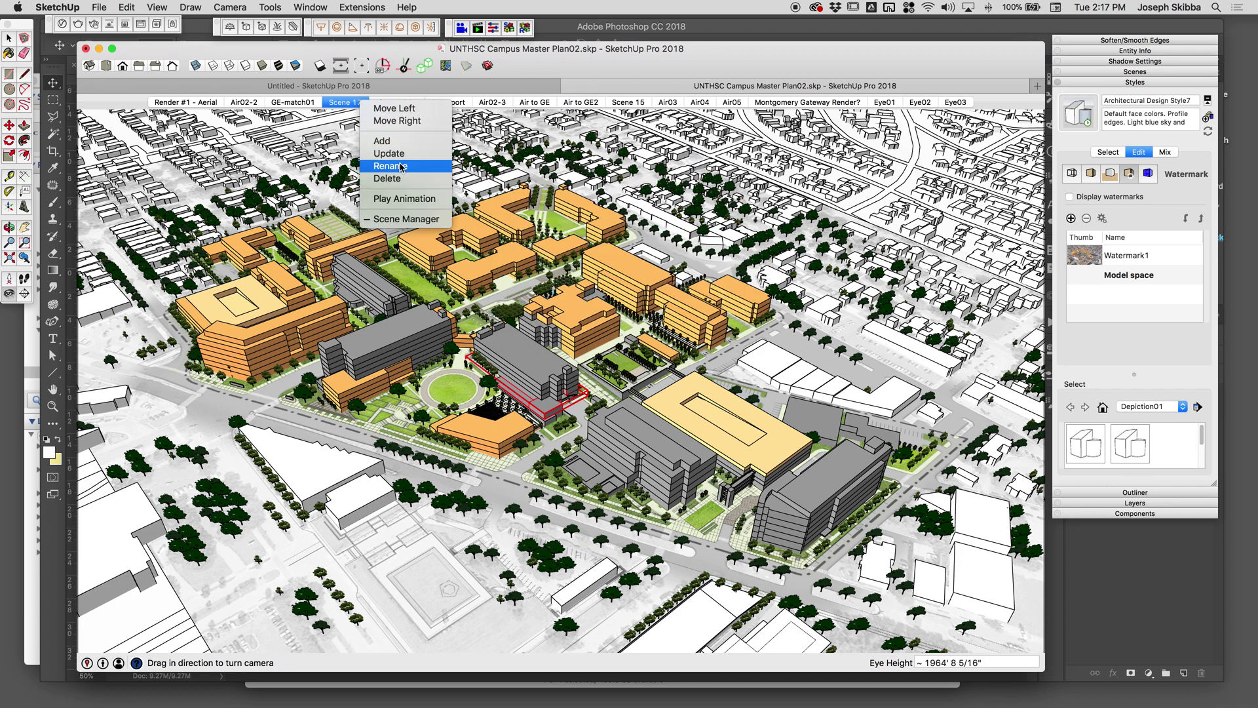
pyautogui.click(393, 165)
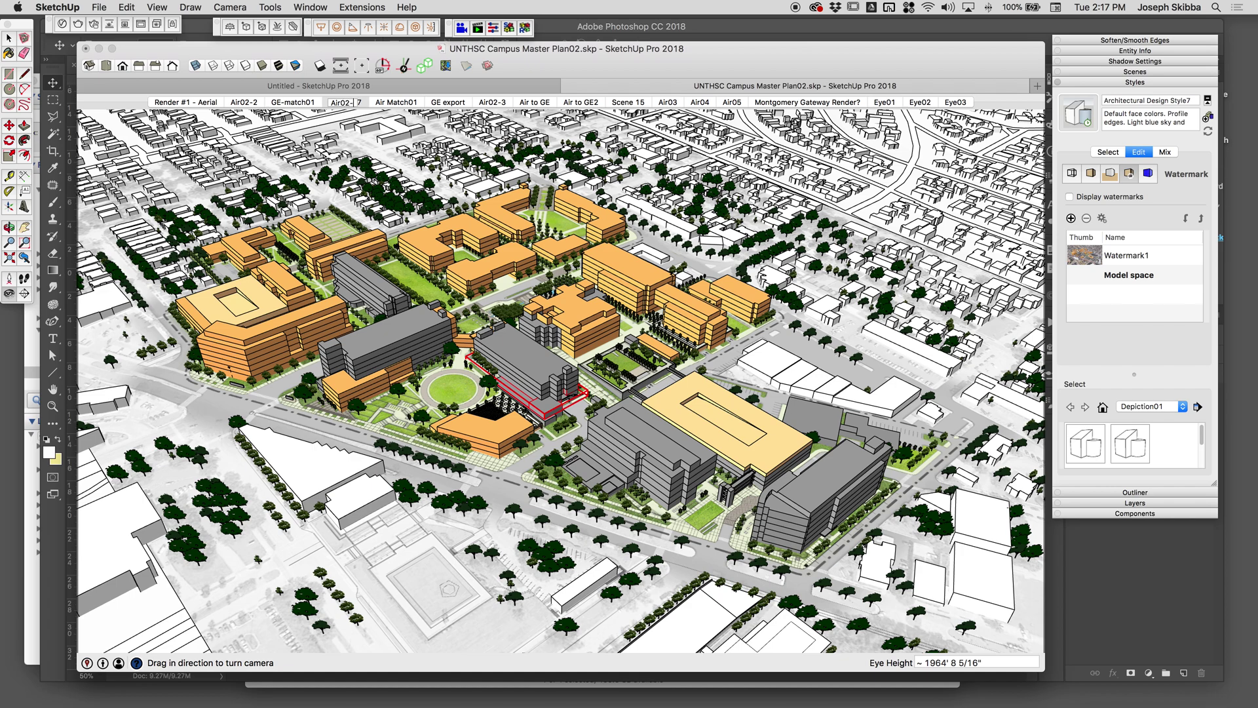
pyautogui.press('Return')
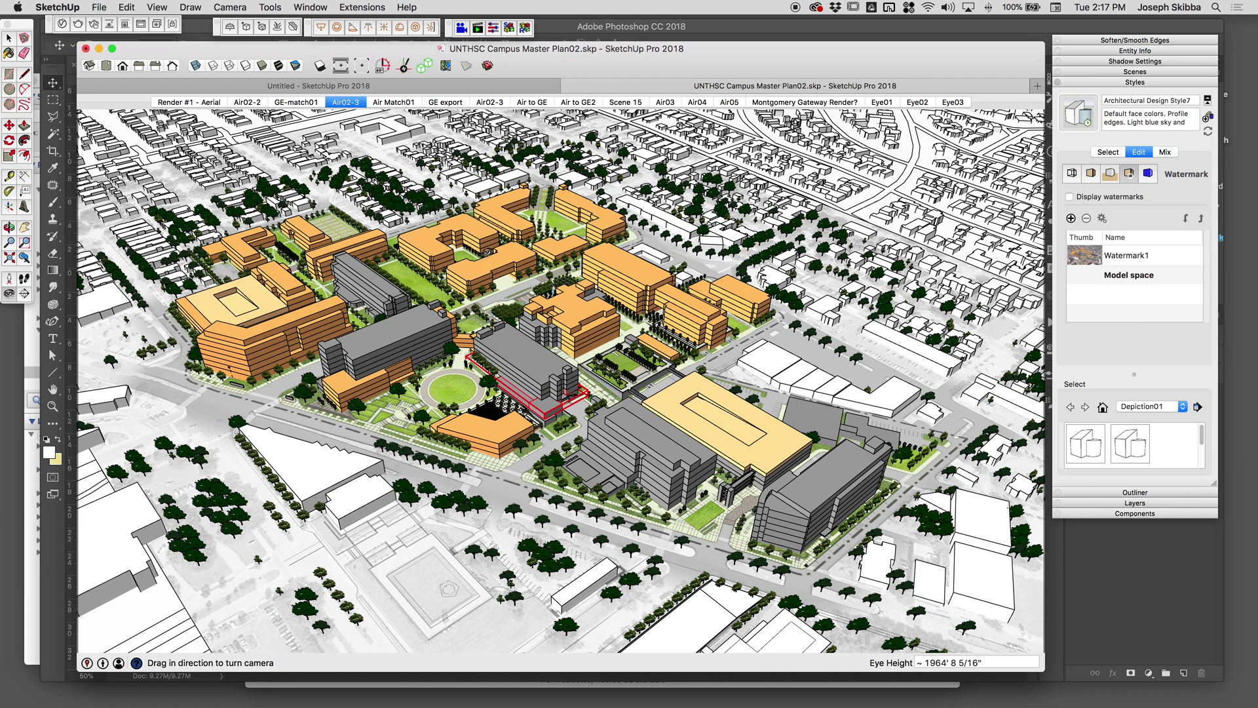
pyautogui.click(99, 7)
pyautogui.click(249, 221)
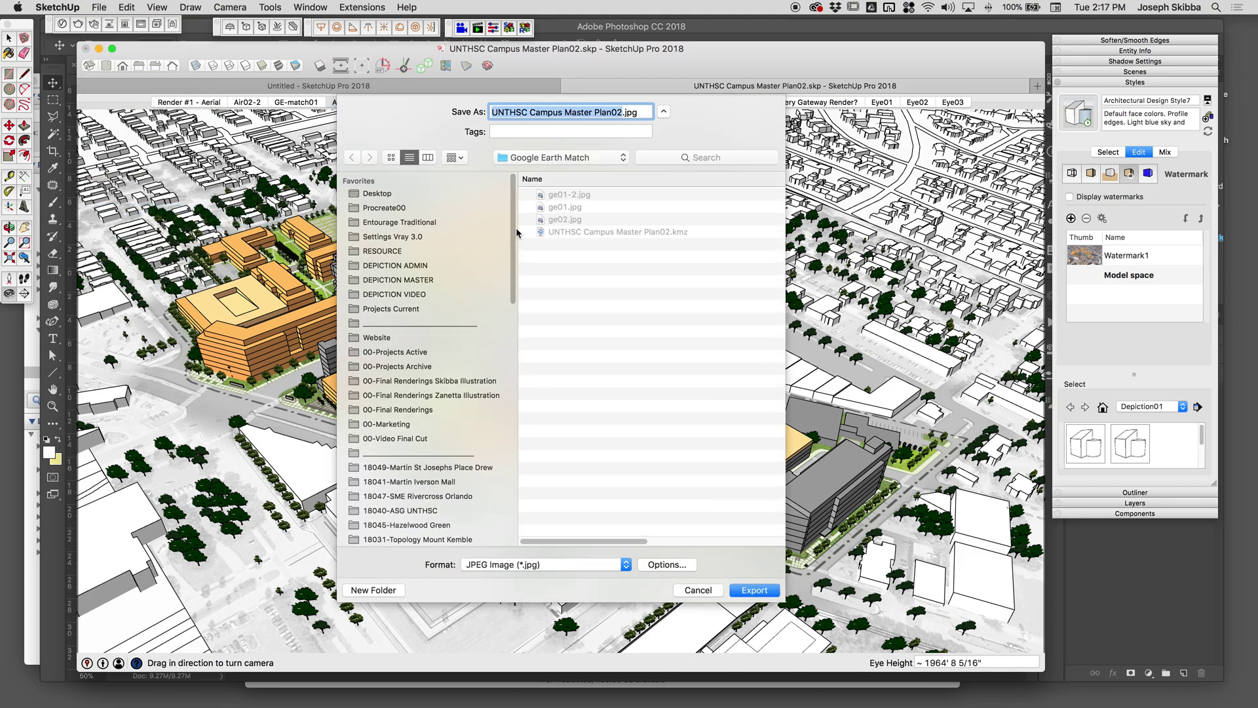
# Step: Switch to Photoshop and resize ge01-2.jpg to 6000 px wide to work out the proportional height
pyautogui.press('super+Tab')
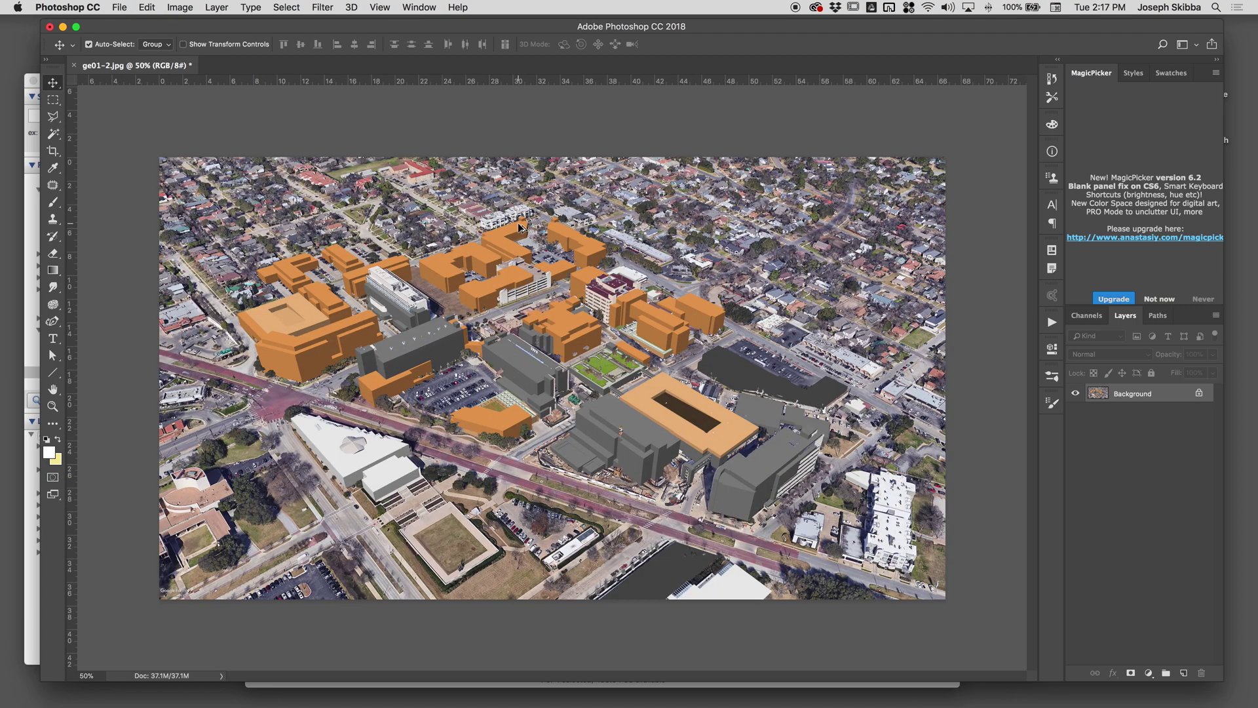
pyautogui.press('super+alt+i')
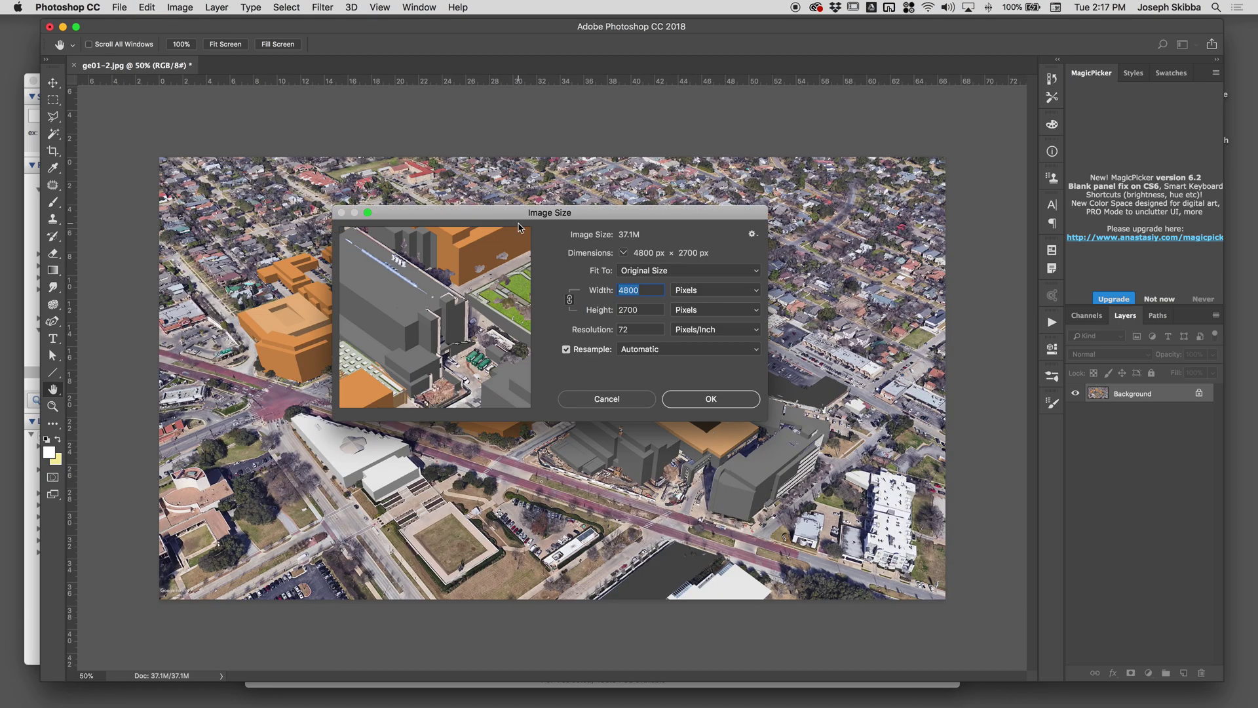
pyautogui.write('600')
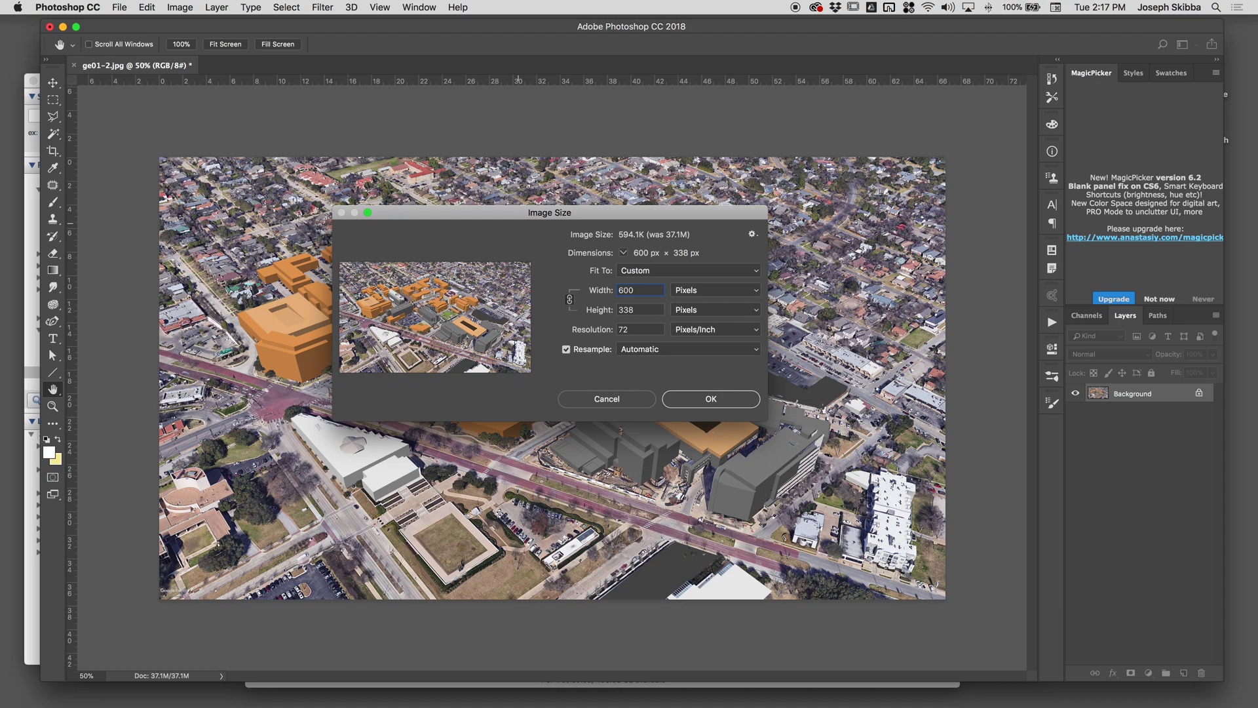
pyautogui.write('0')
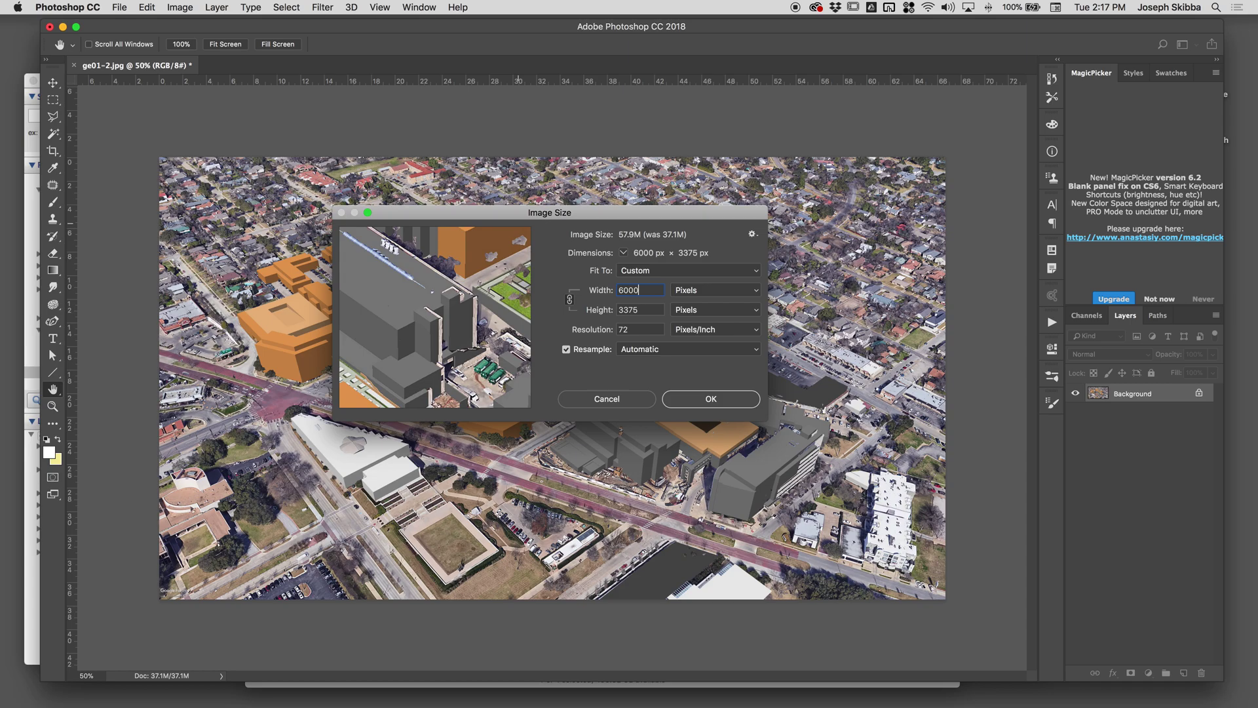
pyautogui.press('Return')
# Step: Switch back to SketchUp and set the JPEG export height to 3375 pixels, with the width at 6000 pixels
pyautogui.press('super+Tab')
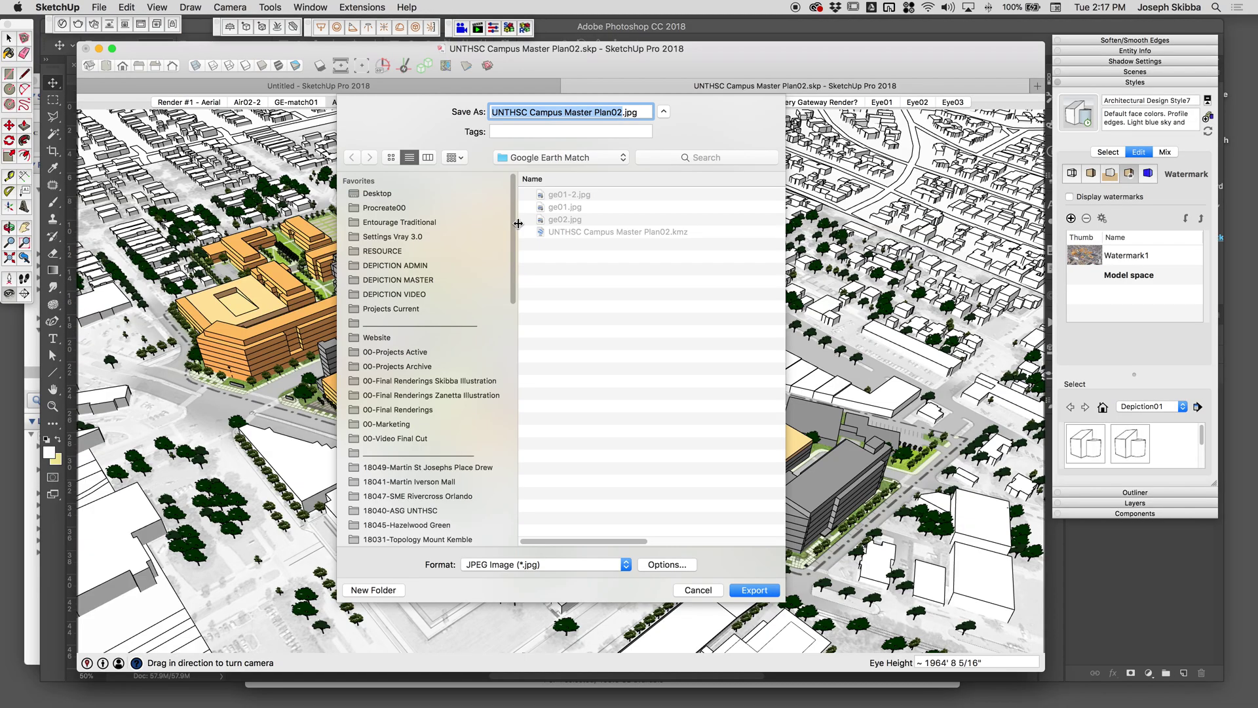
pyautogui.click(673, 569)
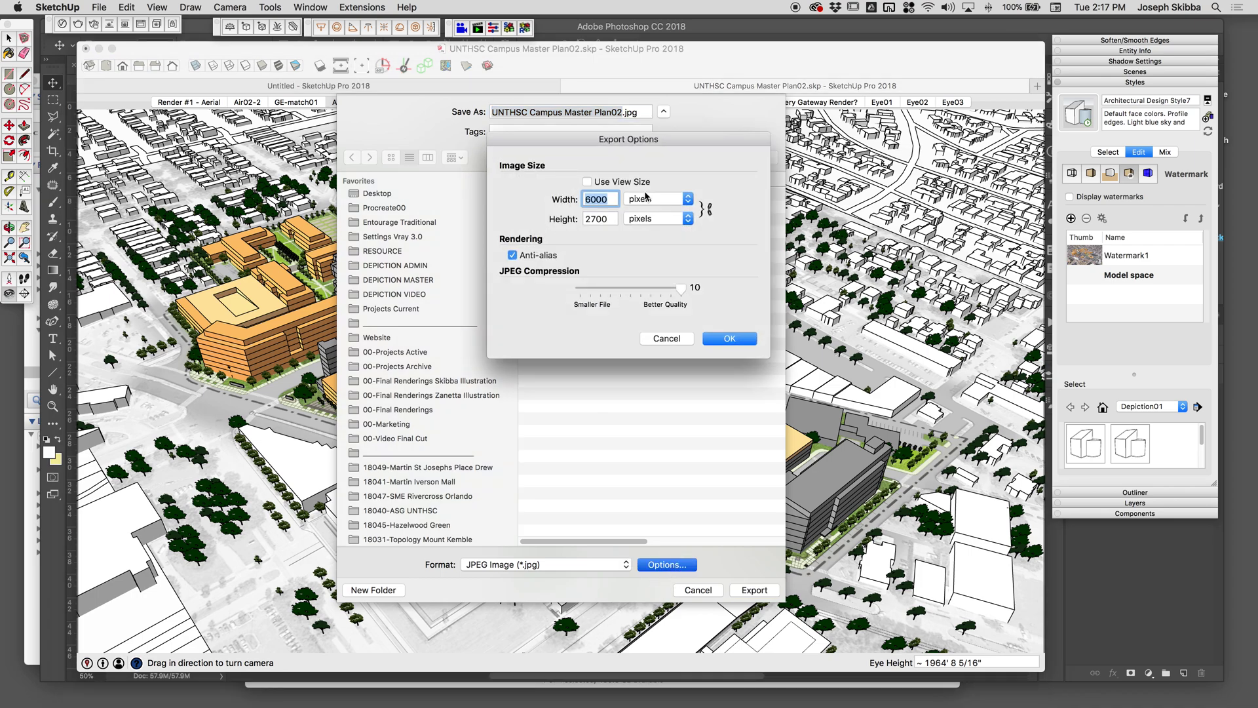
pyautogui.doubleClick(605, 217)
pyautogui.write('3375')
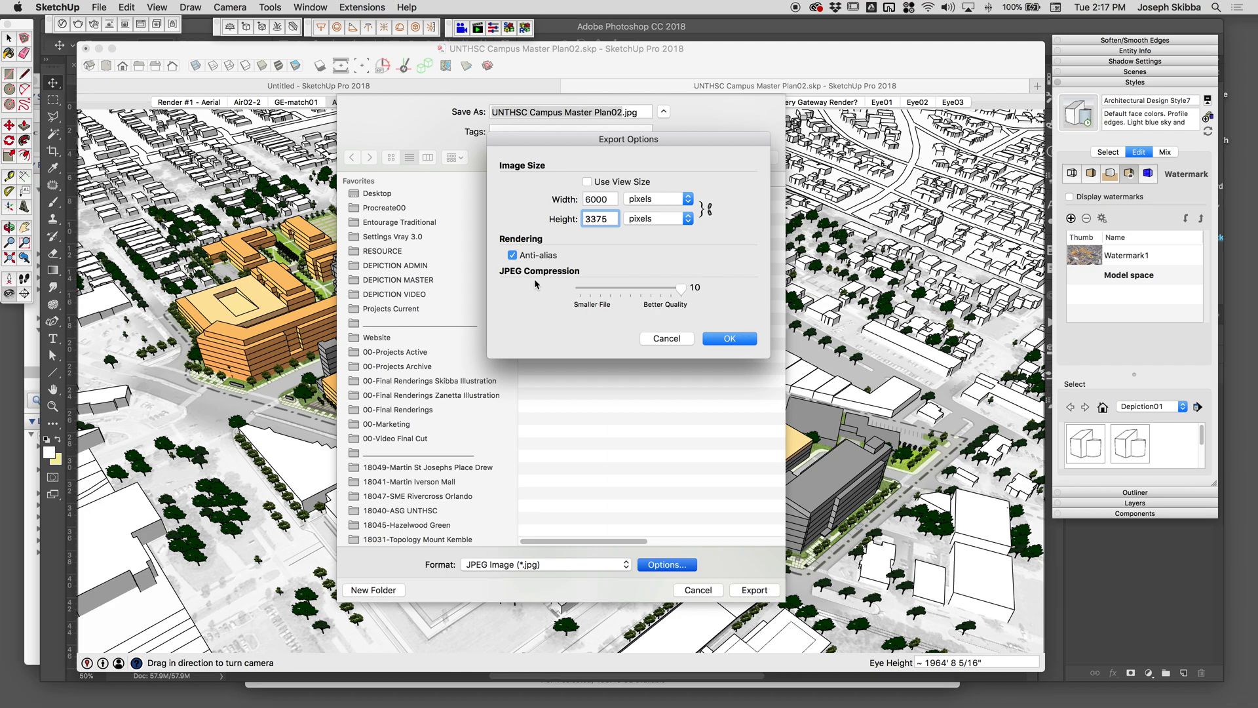
pyautogui.click(739, 340)
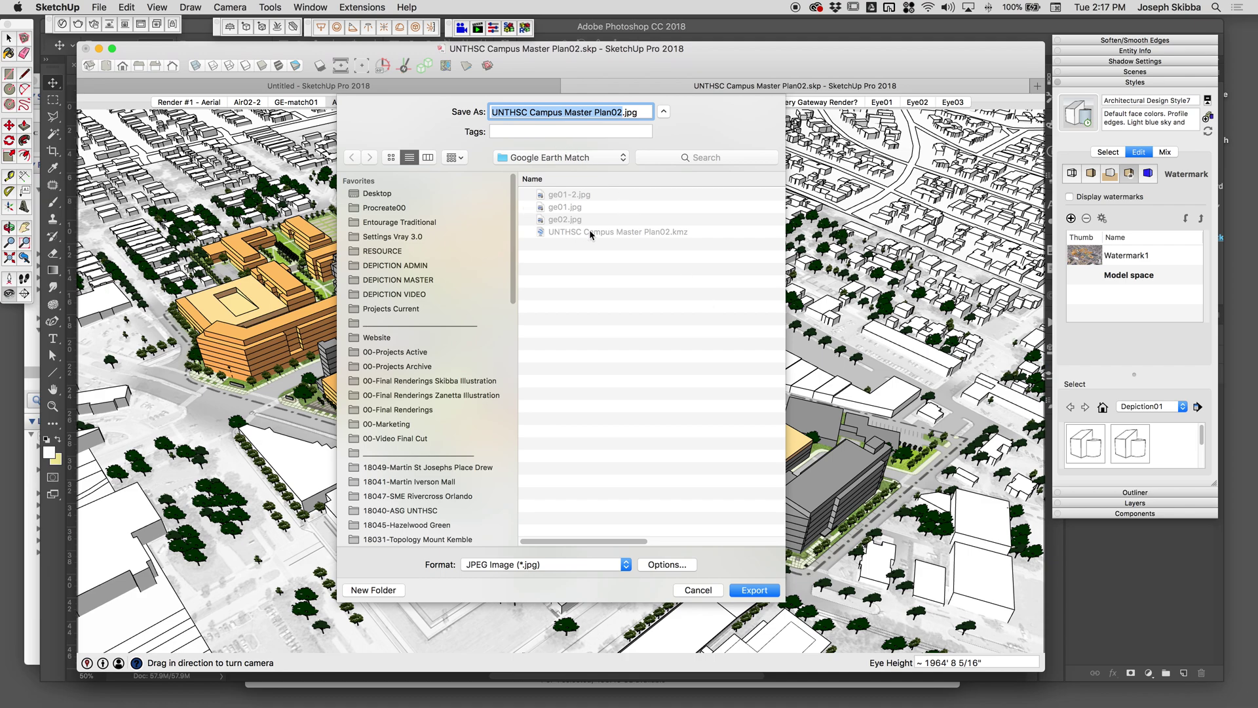
# Step: Export the view as view01 into the Google Earth Match folder
pyautogui.write('vuew')
pyautogui.press('BackSpace')
pyautogui.press('BackSpace')
pyautogui.press('BackSpace')
pyautogui.press('BackSpace')
pyautogui.write('view01')
pyautogui.press('Return')
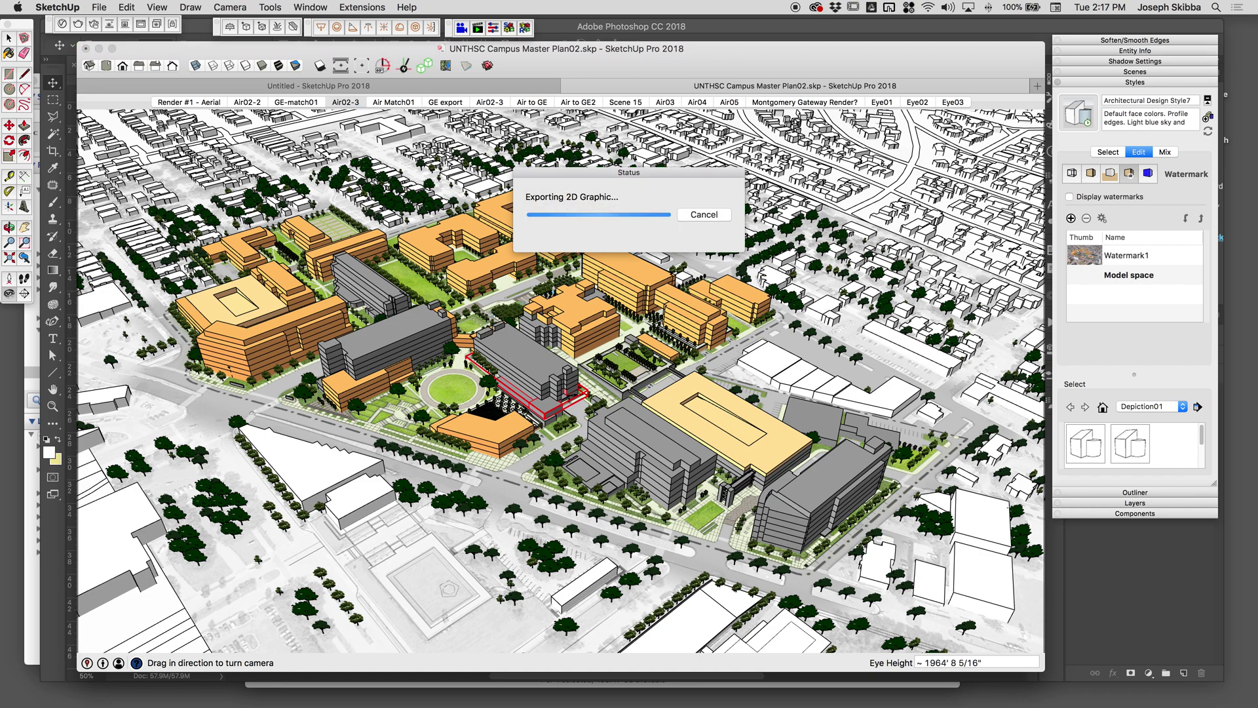
# Step: Switch to Finder, open ge01.jpg, ge02.jpg and view01.jpg in Photoshop, and close ge01-2.jpg there without saving
pyautogui.press('super+Tab')
pyautogui.press('super+Tab')
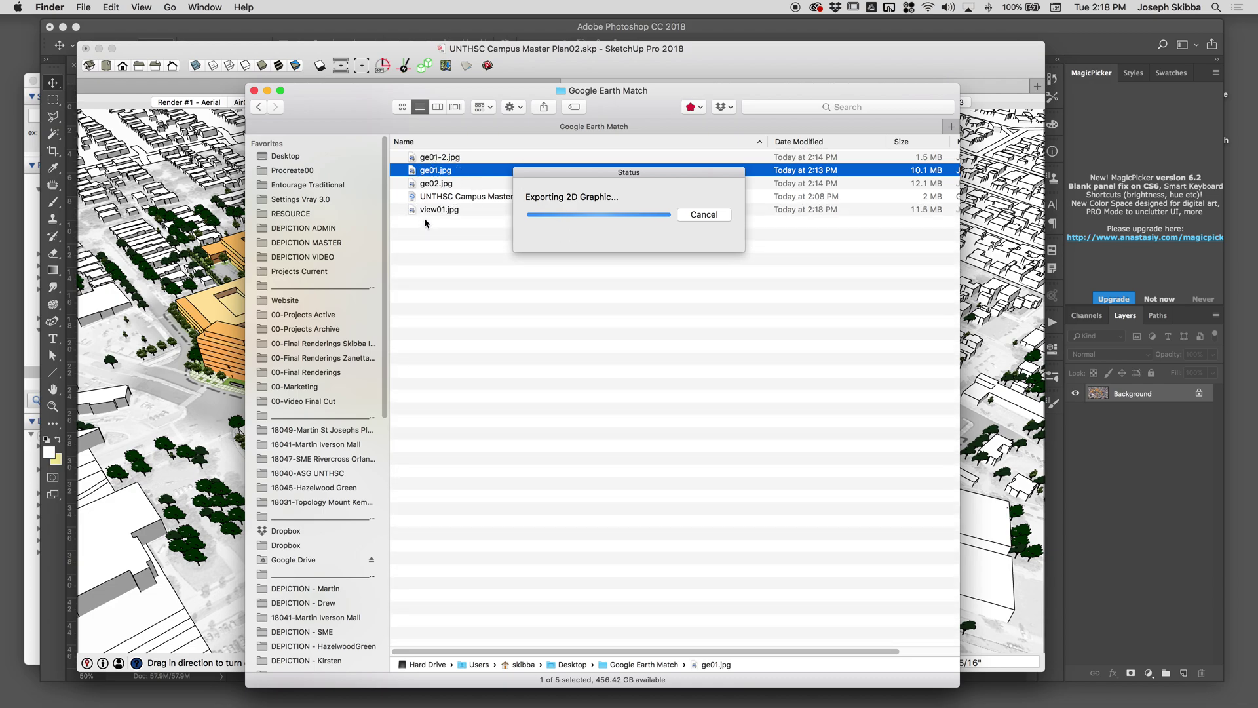
pyautogui.press('super+Tab')
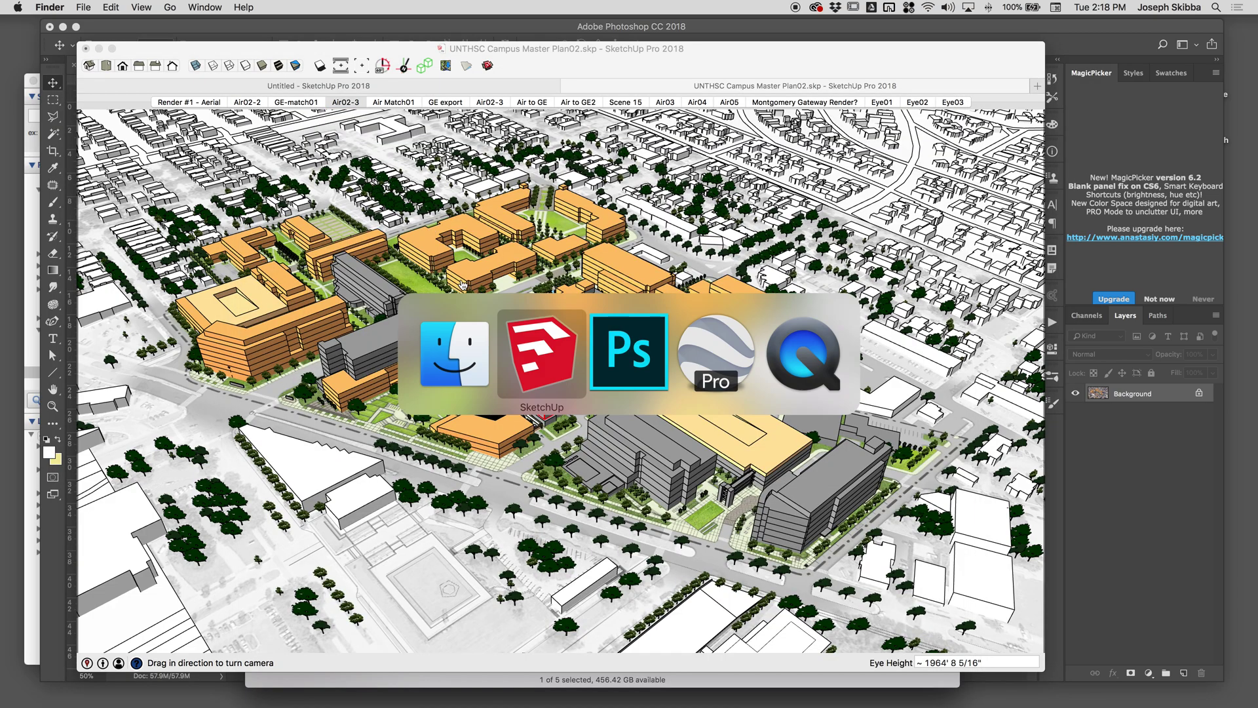
pyautogui.press('super+shift+Tab')
pyautogui.press('Down')
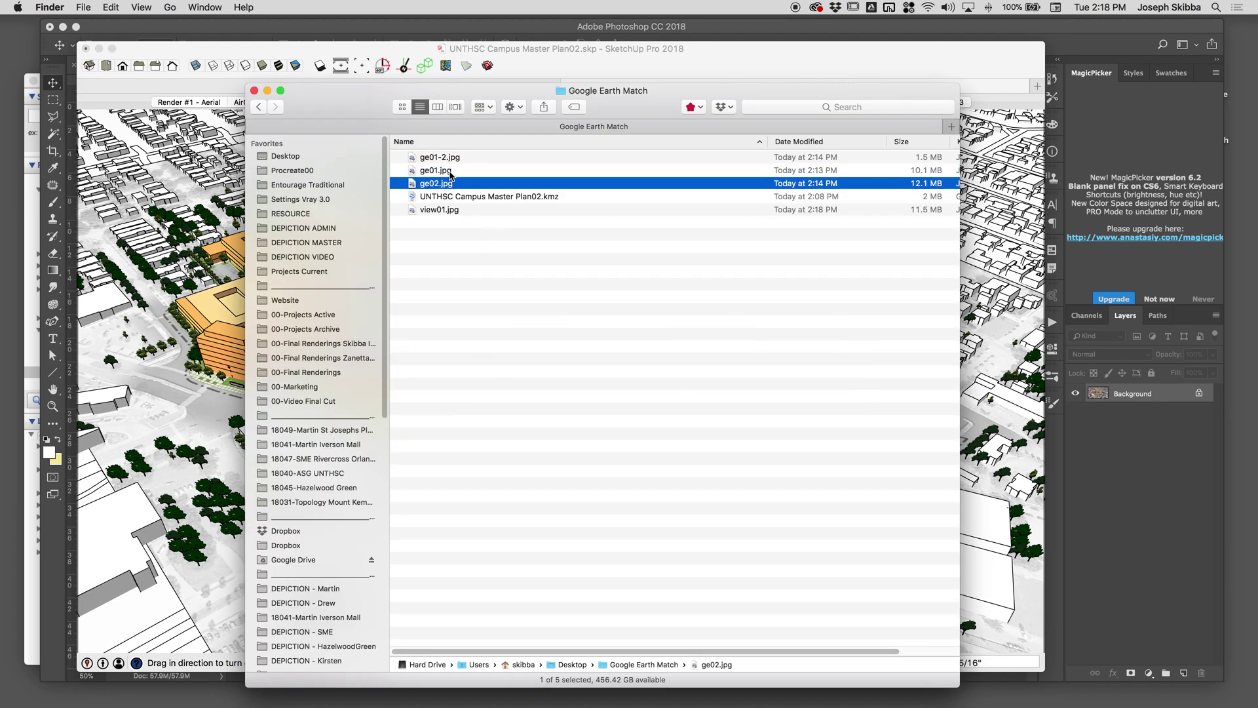
pyautogui.keyDown('super'); pyautogui.click(450, 173); pyautogui.keyUp('super')
pyautogui.keyDown('super'); pyautogui.click(448, 209); pyautogui.keyUp('super')
pyautogui.rightClick(448, 210)
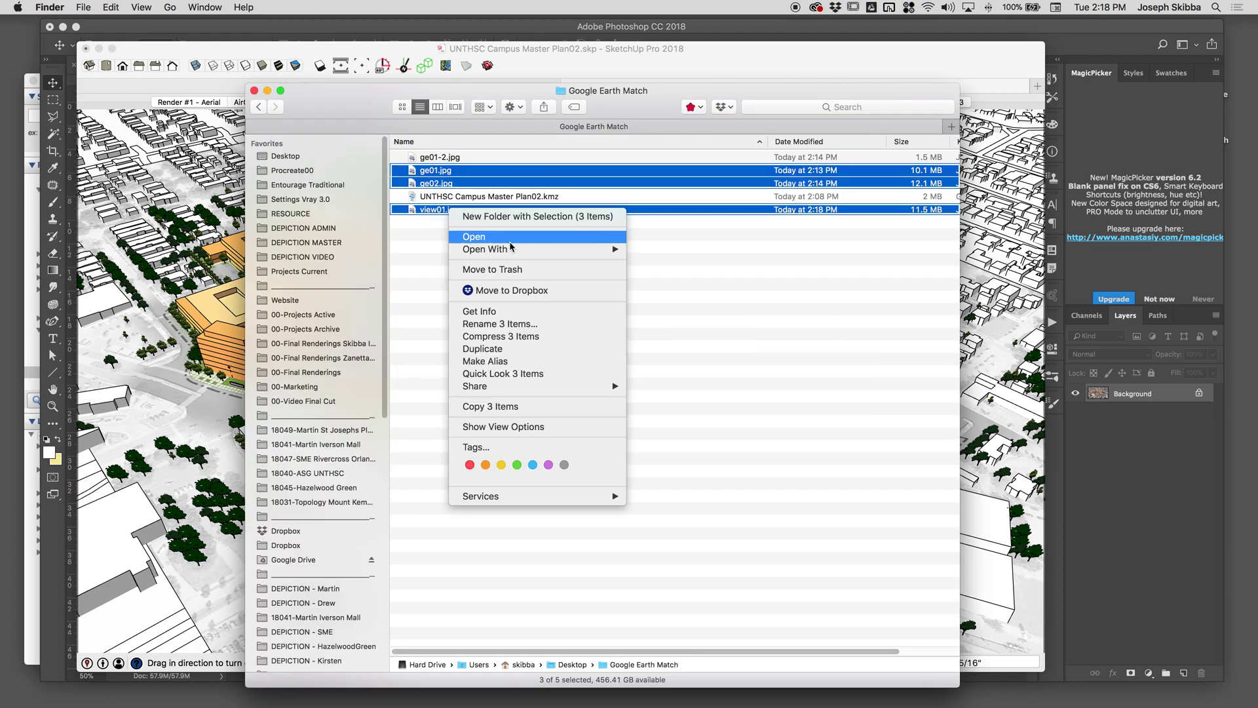
pyautogui.moveTo(521, 251)
pyautogui.click(693, 286)
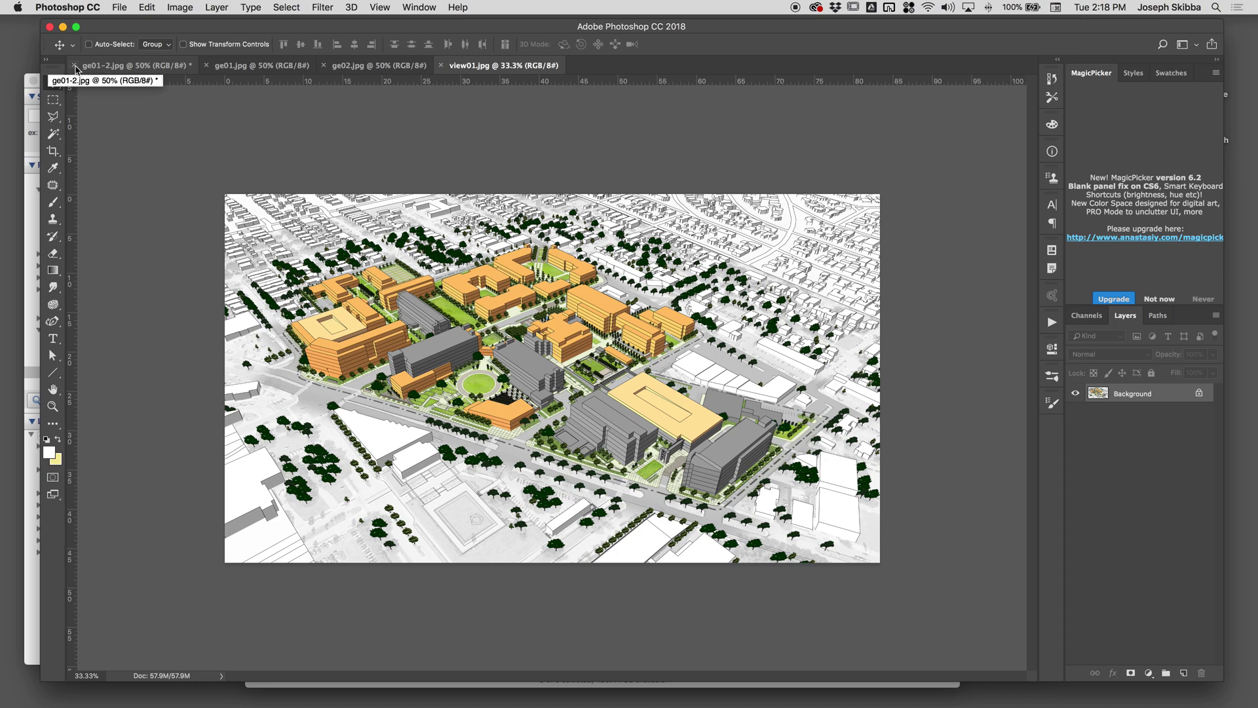
pyautogui.click(75, 67)
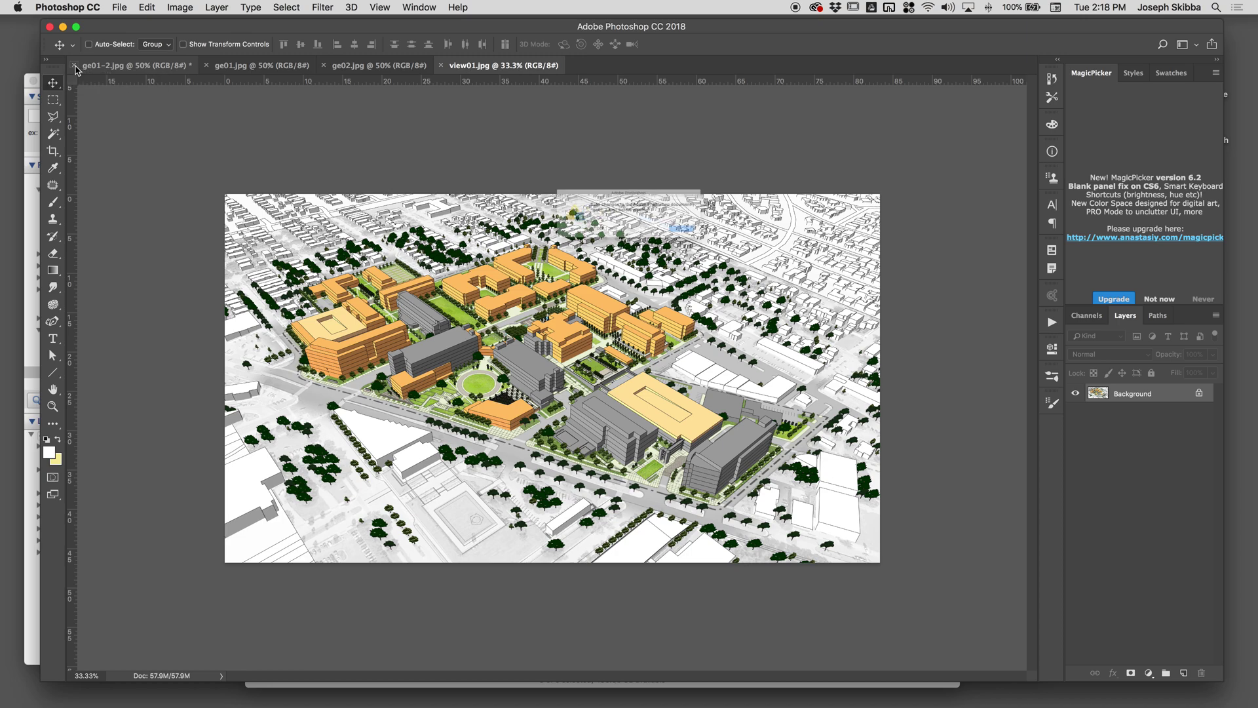
pyautogui.click(612, 247)
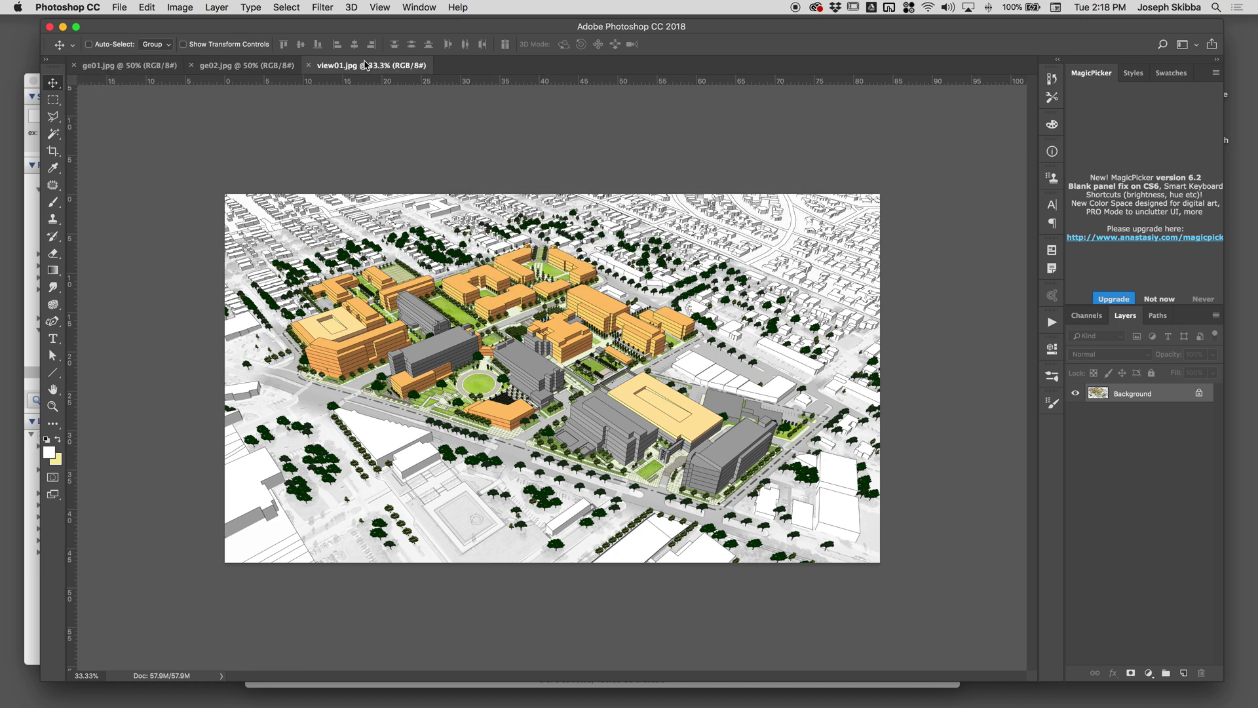
# Step: Resize both ge02.jpg and ge01.jpg to 6000 px wide and 3375 px high
pyautogui.click(249, 66)
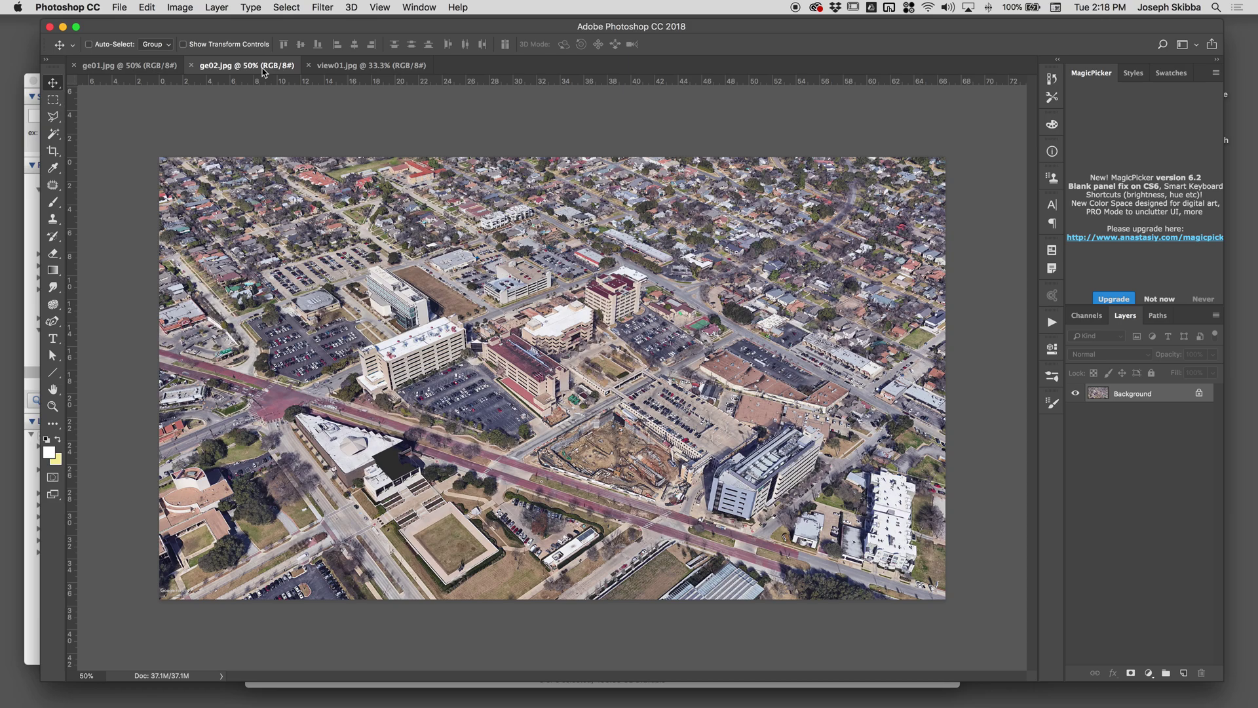
pyautogui.press('super+alt+i')
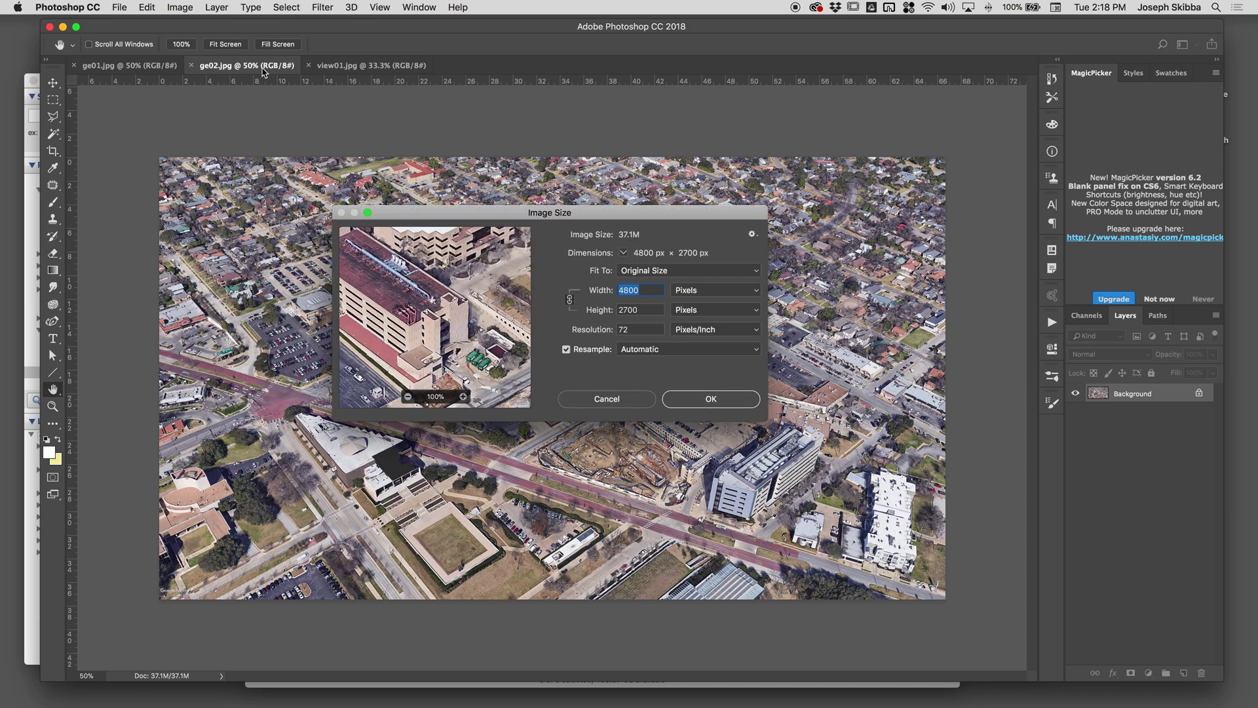
pyautogui.write('6000')
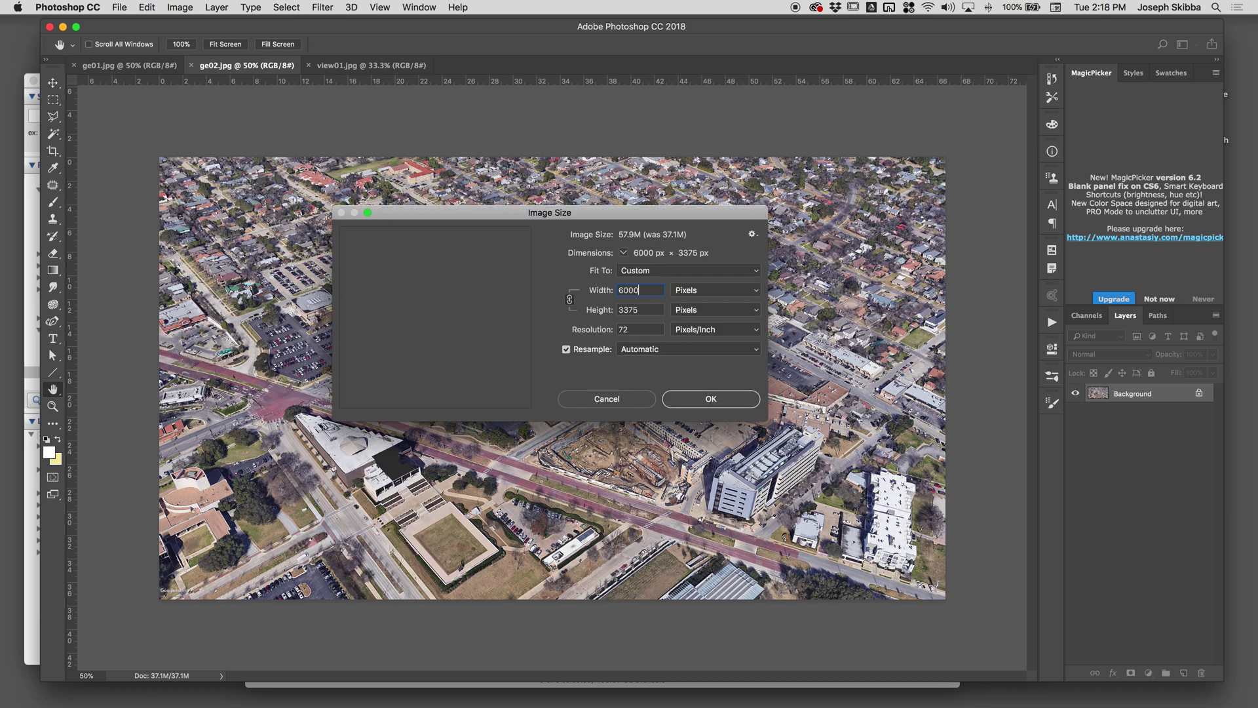
pyautogui.press('Return')
pyautogui.click(156, 66)
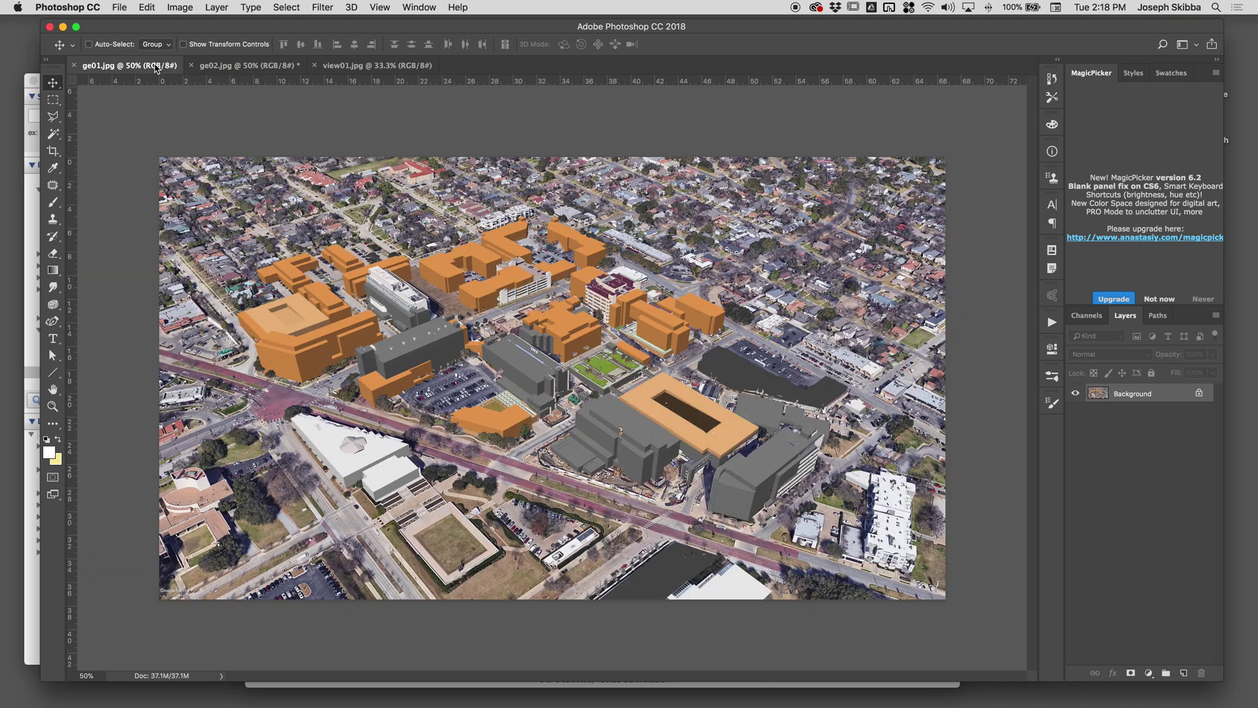
pyautogui.press('super+alt+i')
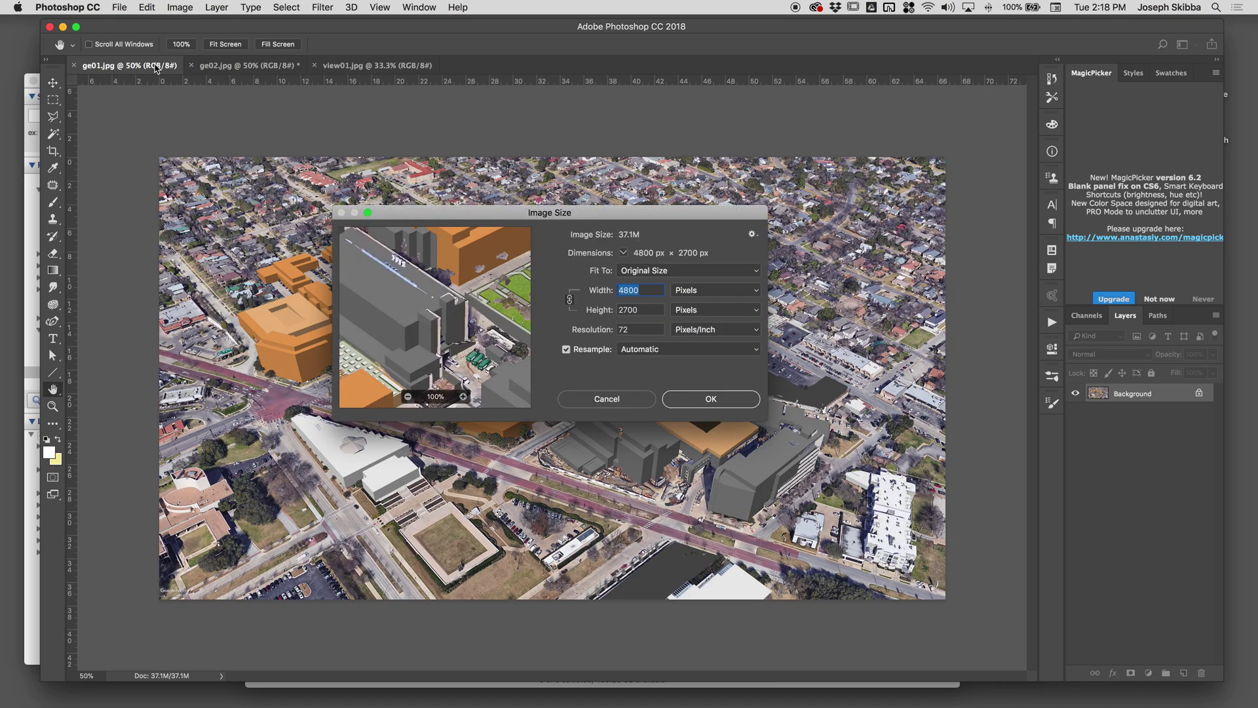
pyautogui.write('6000')
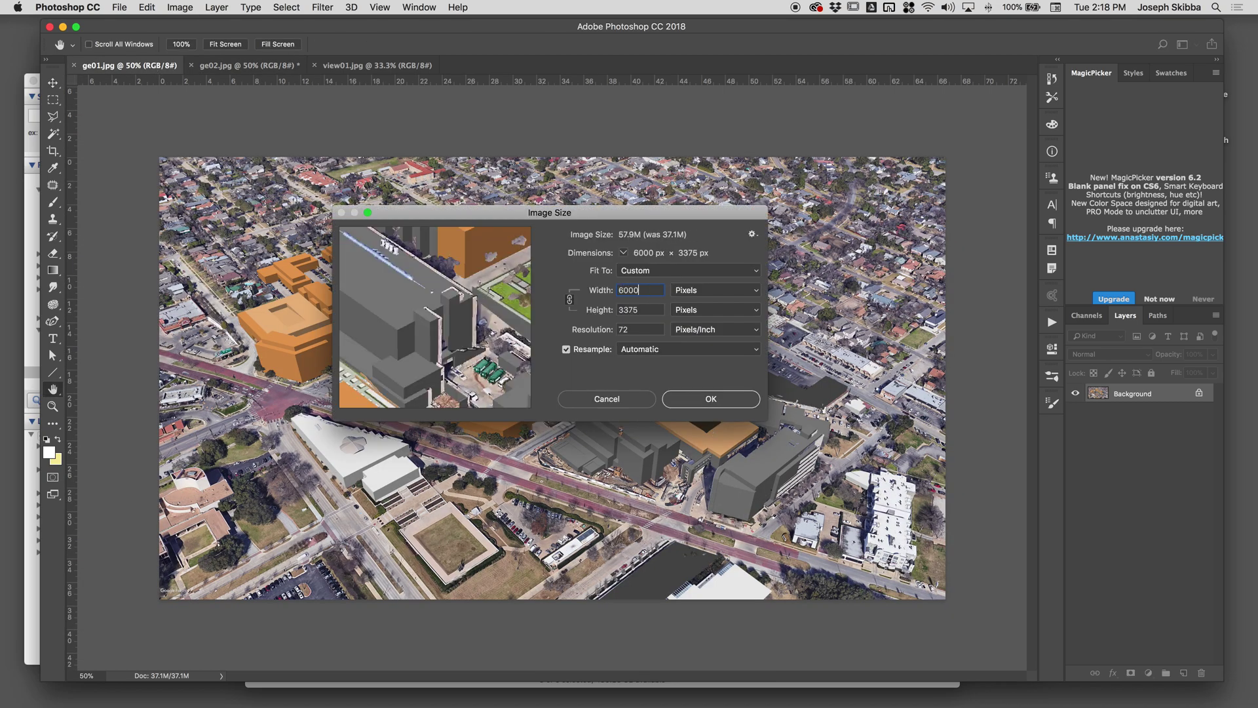
pyautogui.press('Return')
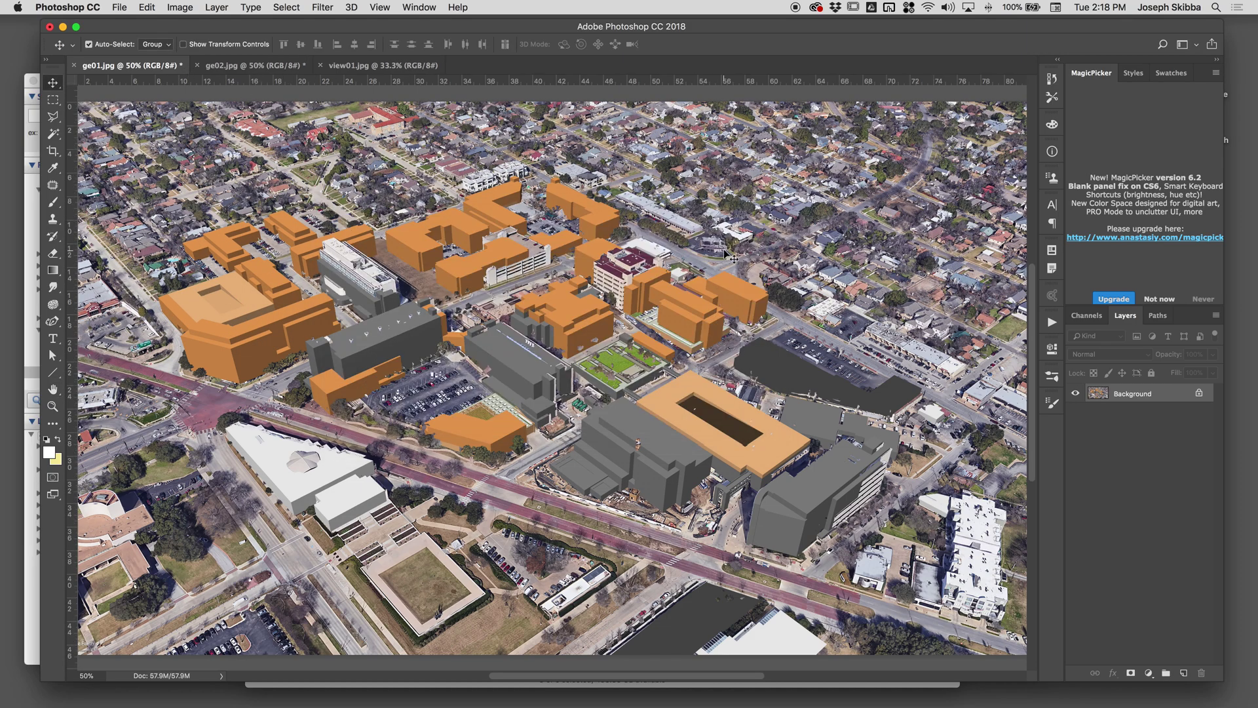
# Step: Duplicate the Background layer of ge01.jpg into view01.jpg and close ge01.jpg without saving
pyautogui.rightClick(1135, 398)
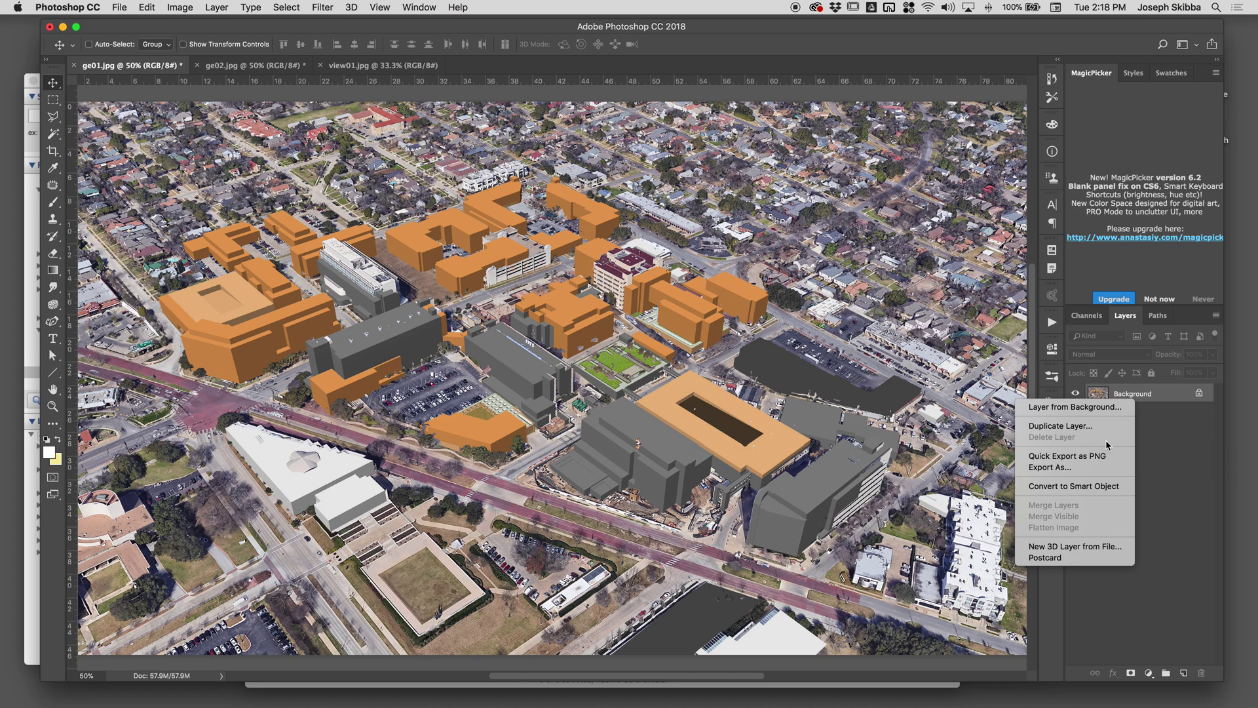
pyautogui.click(1088, 426)
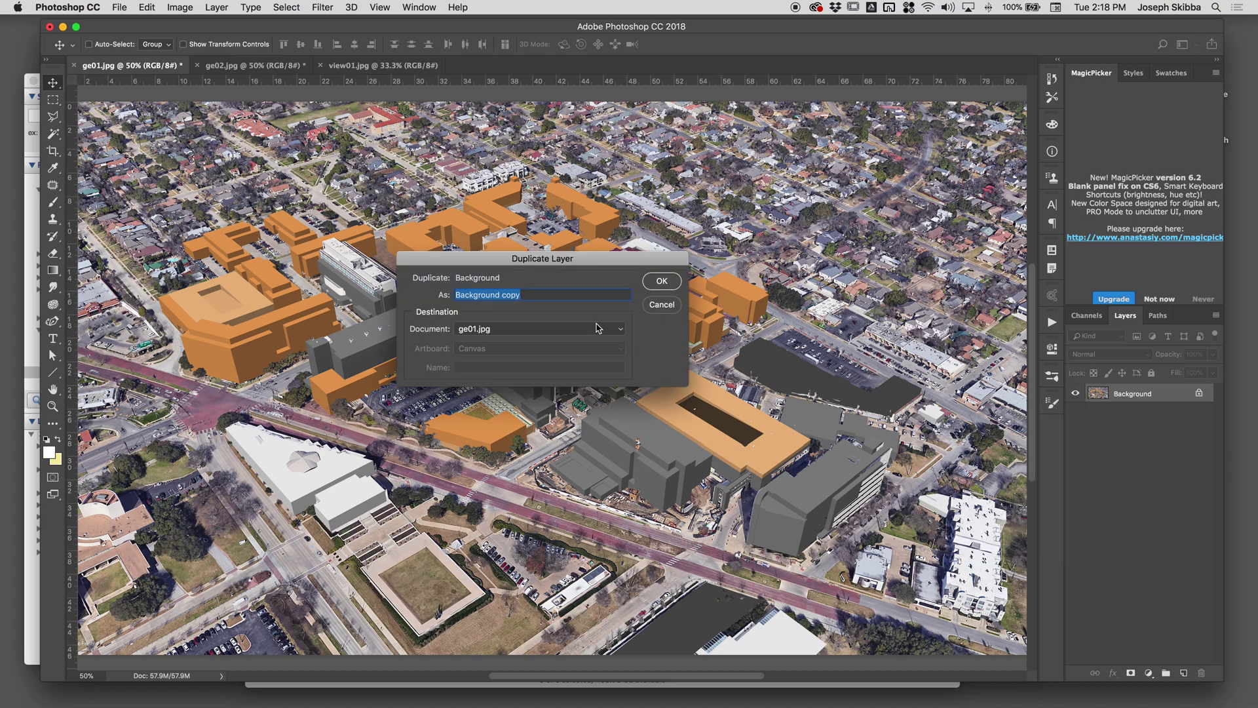
pyautogui.click(602, 328)
pyautogui.click(597, 351)
pyautogui.click(662, 280)
pyautogui.press('super+w')
pyautogui.press('super+d')
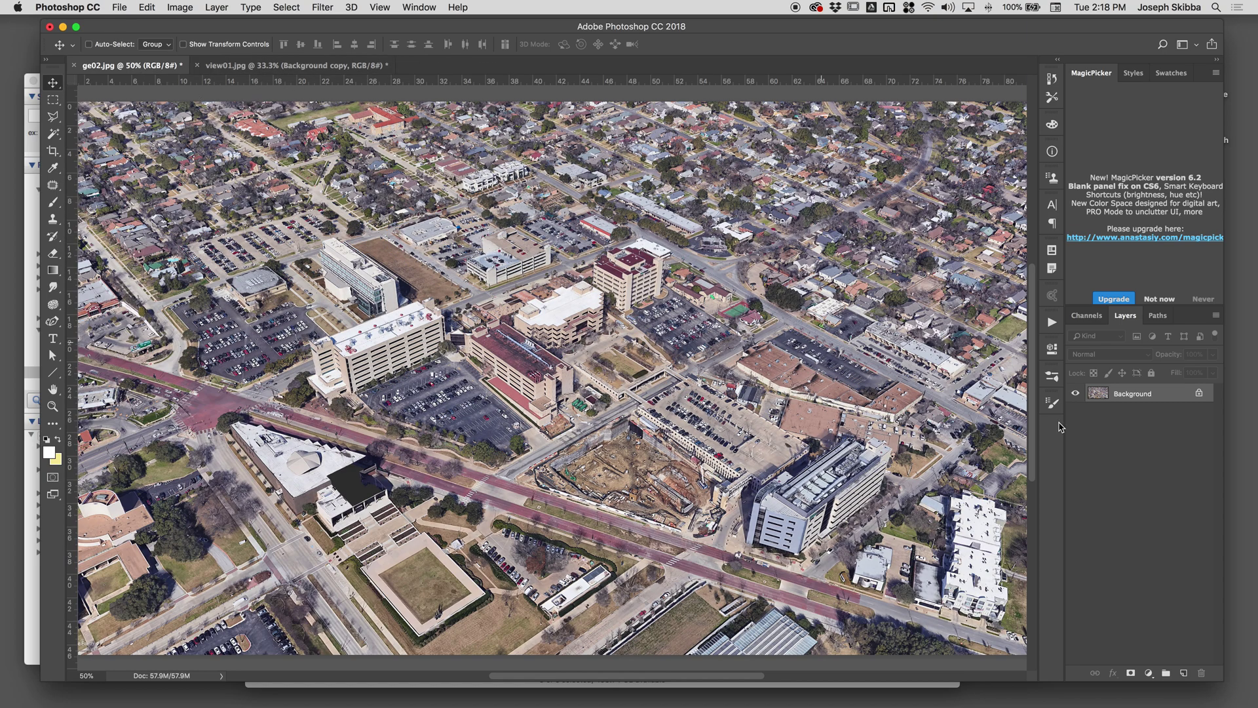
# Step: Duplicate the Background layer of ge02.jpg into view01.jpg and close ge02.jpg without saving
pyautogui.rightClick(1162, 401)
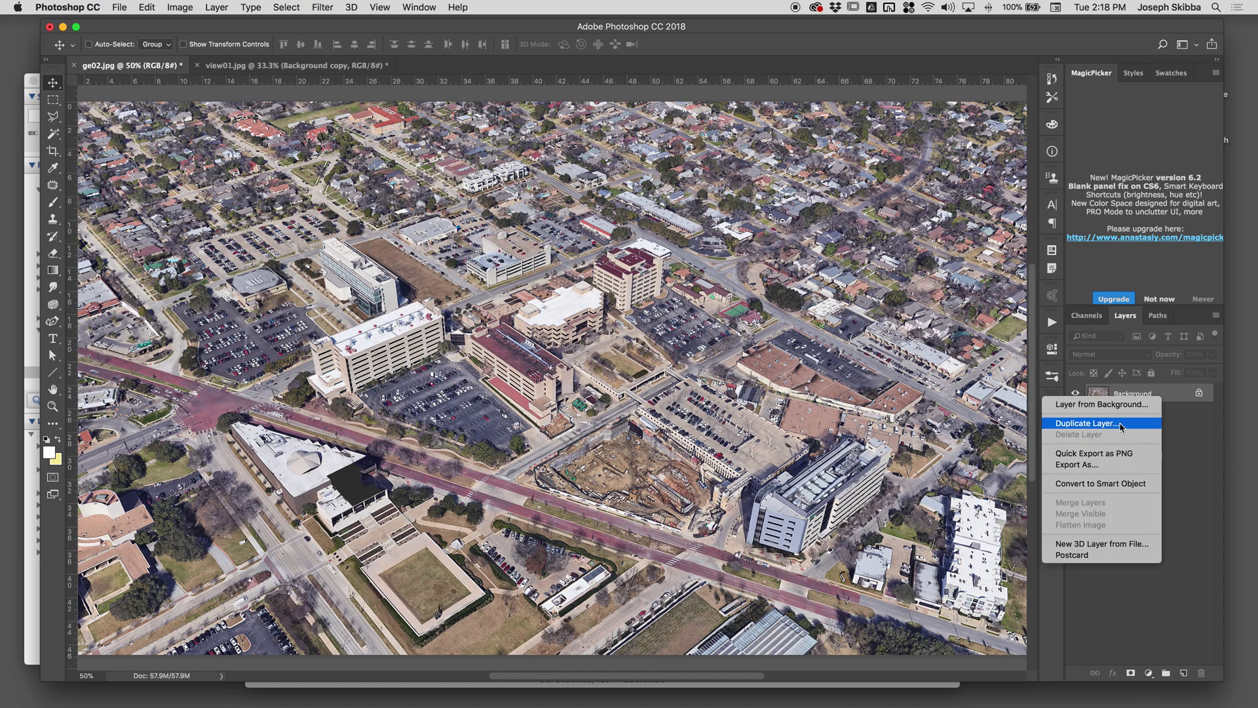
pyautogui.click(1101, 424)
pyautogui.click(502, 330)
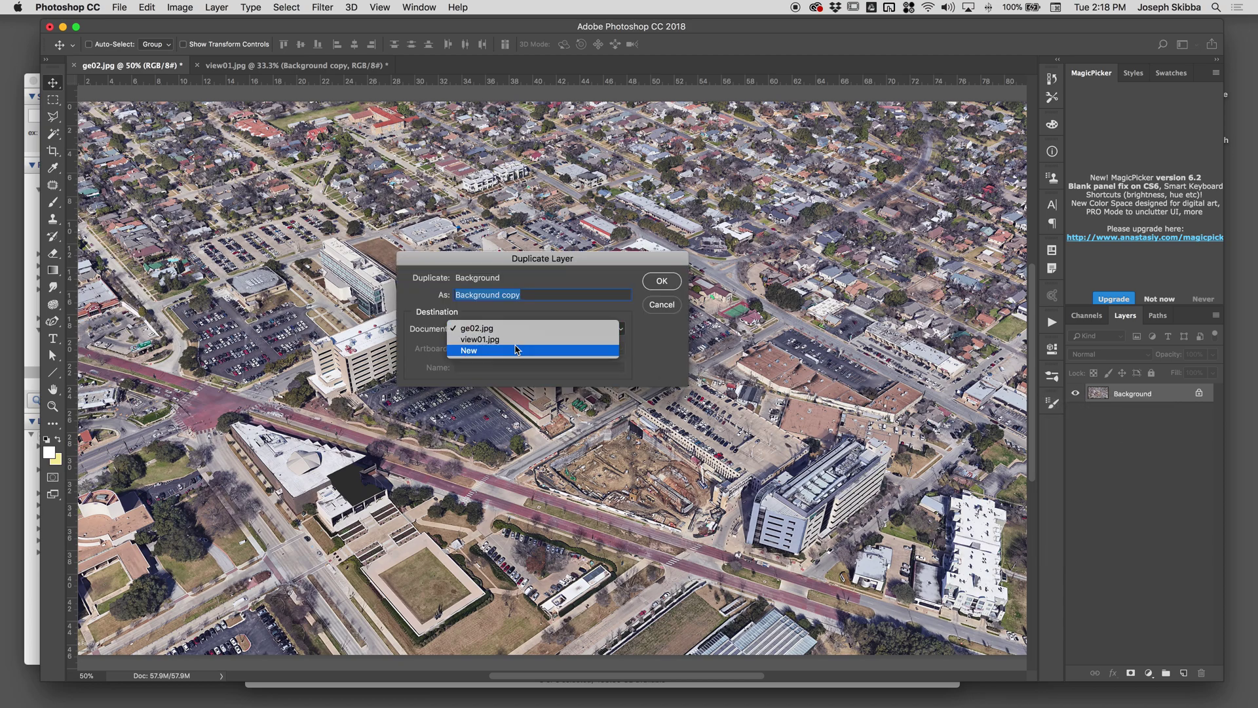
pyautogui.click(478, 341)
pyautogui.click(661, 282)
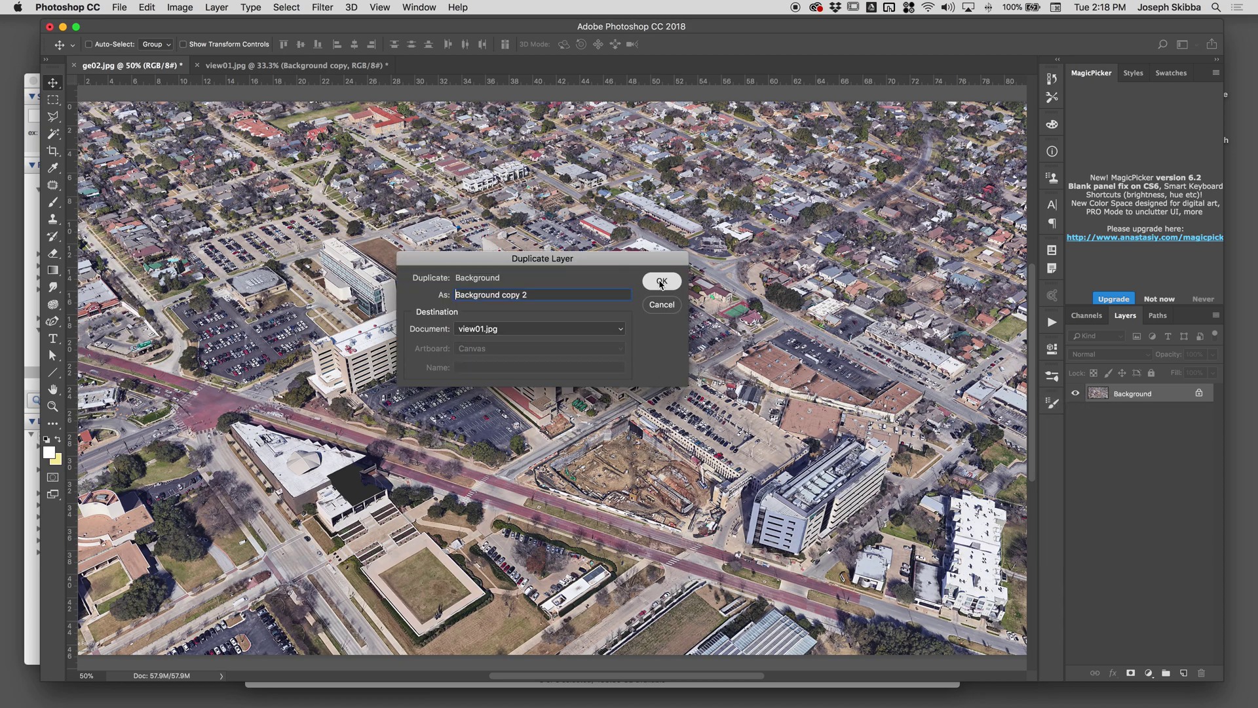
pyautogui.click(88, 44)
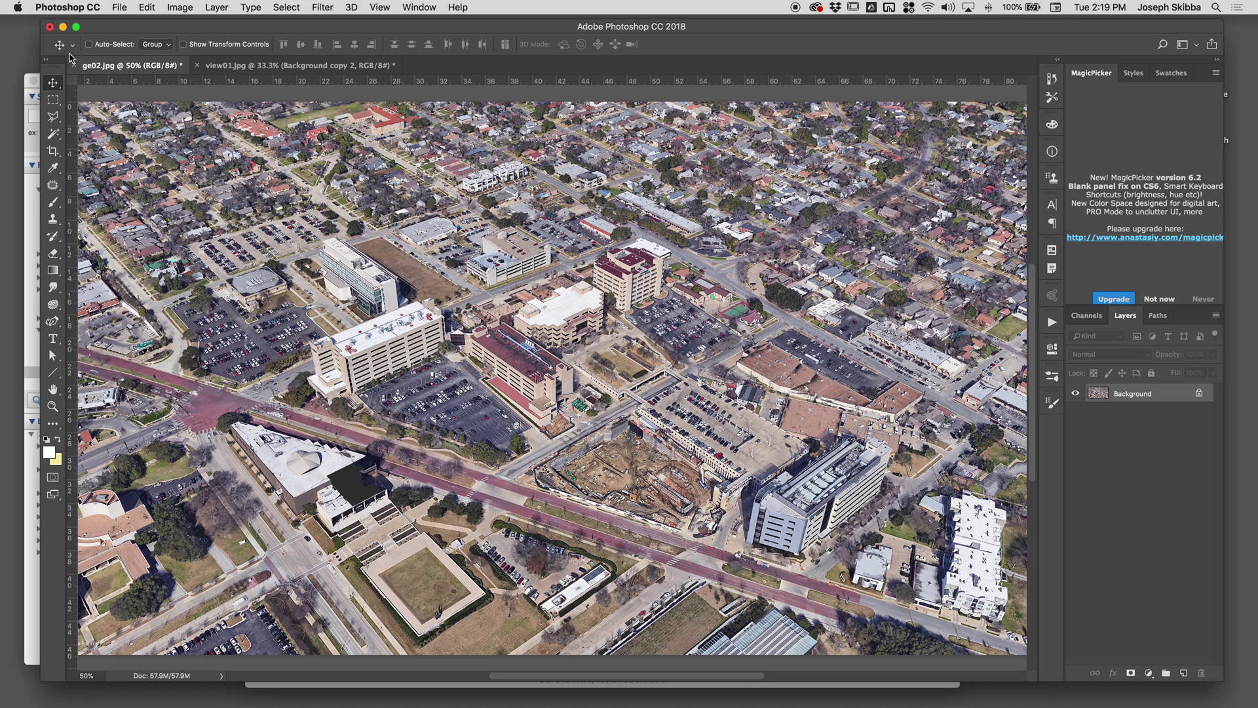
pyautogui.click(73, 65)
pyautogui.click(583, 244)
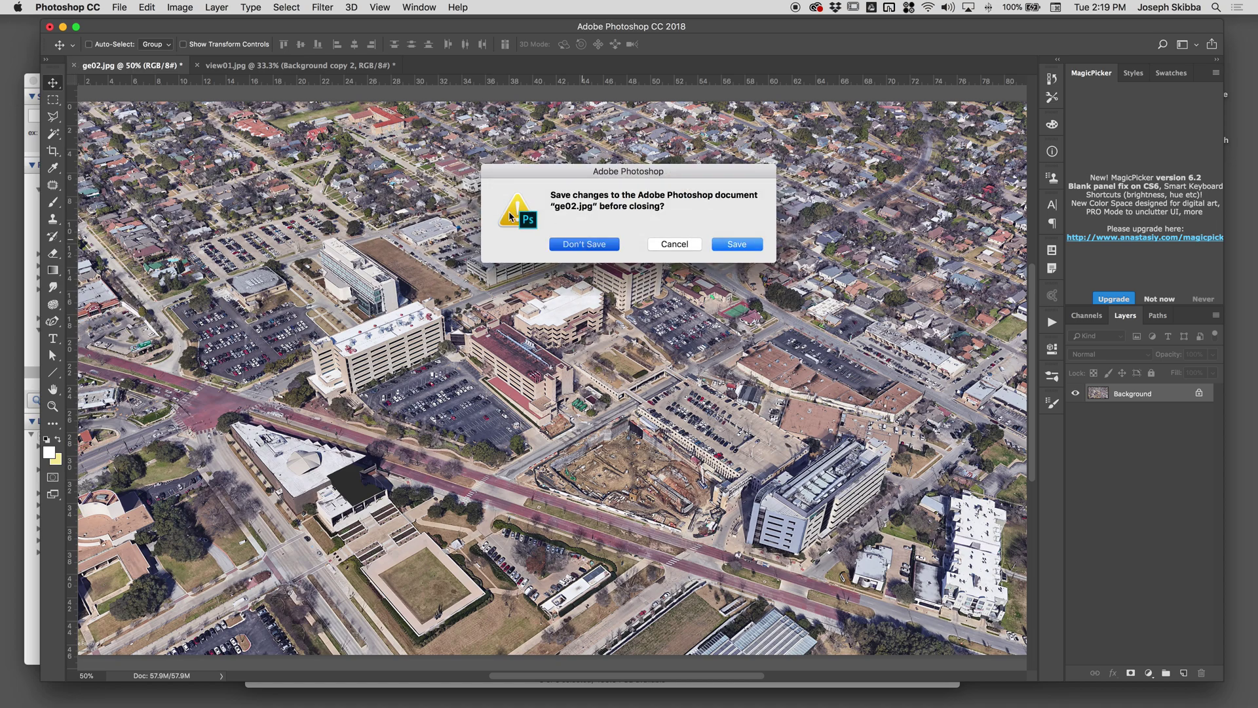
# Step: Rename the Background layer model, Background copy 2 ge1, and Background copy ge2
pyautogui.doubleClick(1137, 431)
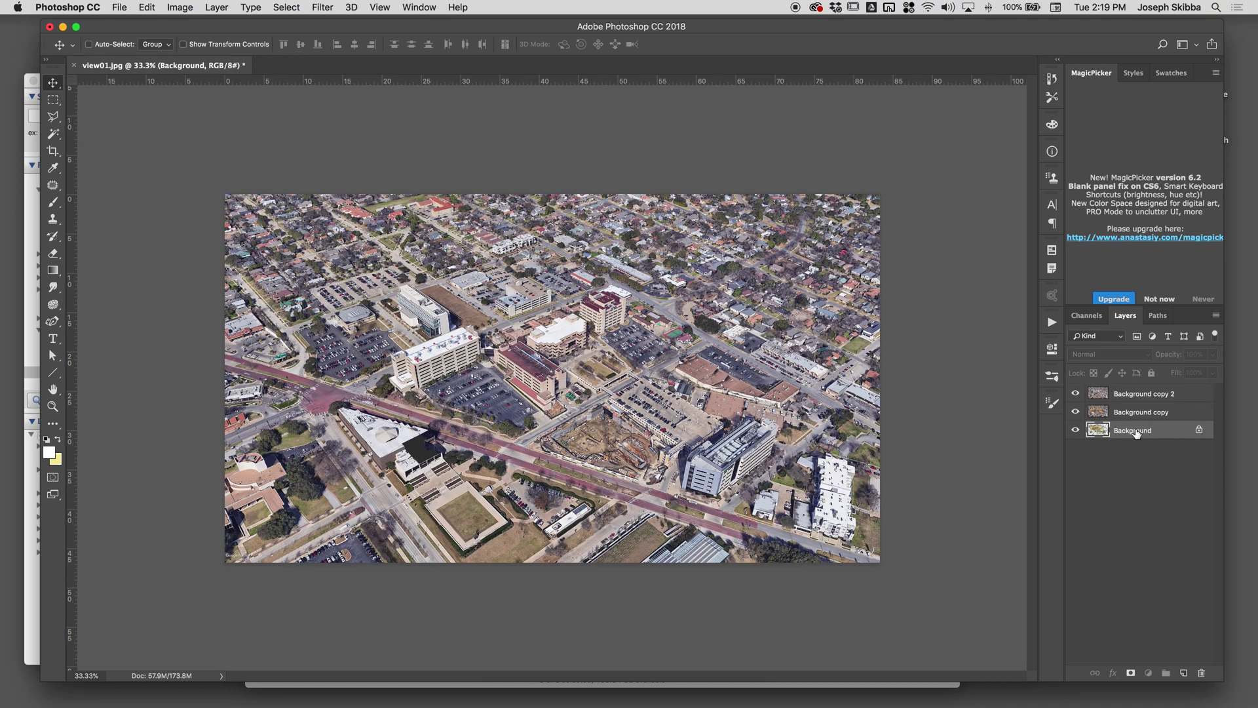
pyautogui.write('model')
pyautogui.press('Return')
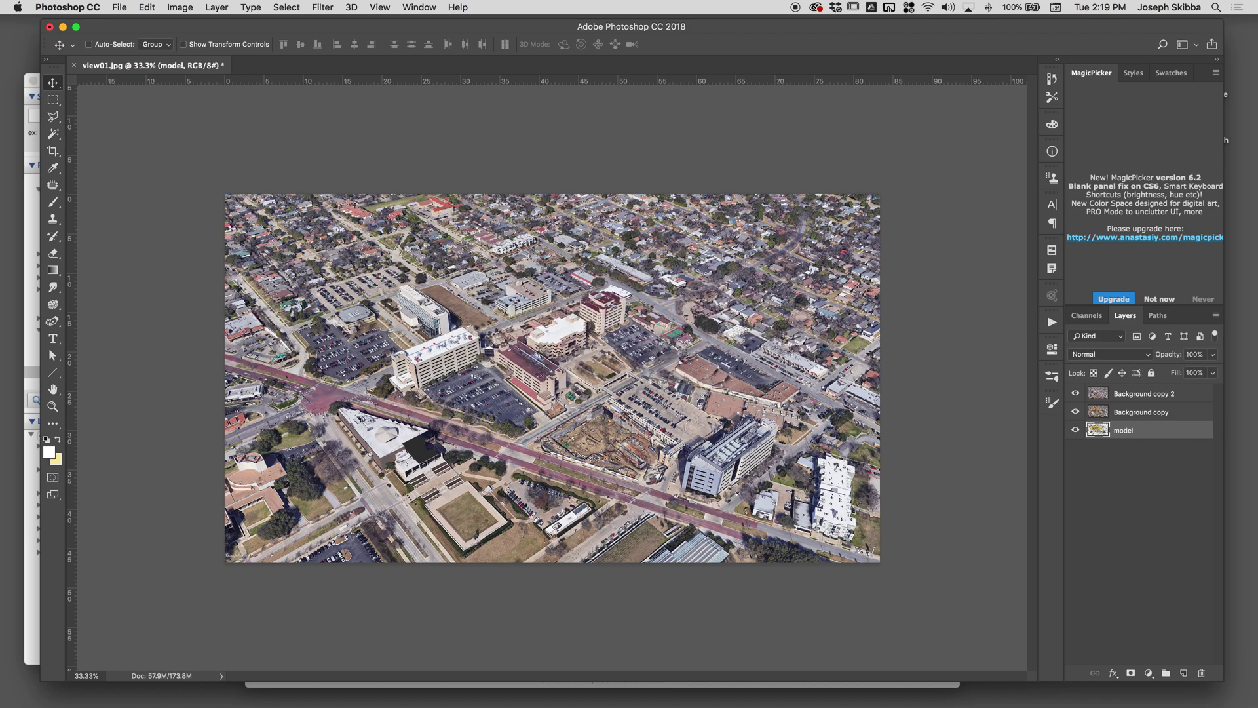
pyautogui.doubleClick(1146, 393)
pyautogui.write('get')
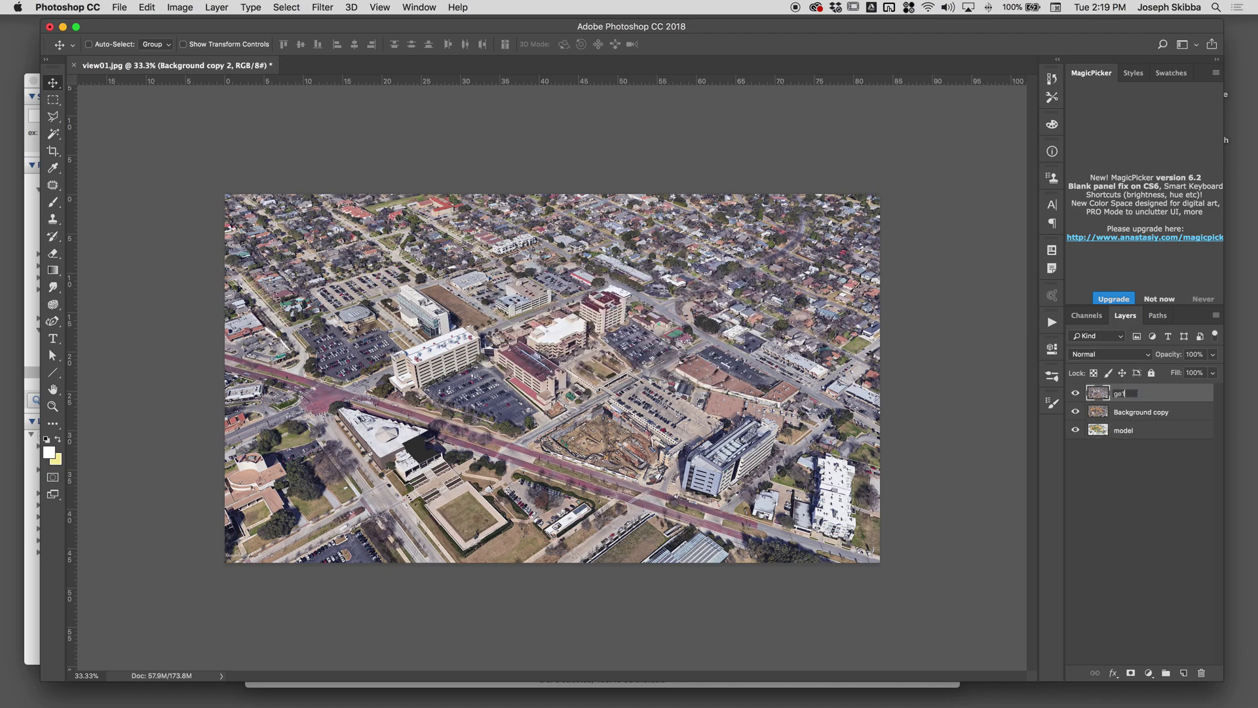
pyautogui.press('Return')
pyautogui.doubleClick(1154, 412)
pyautogui.write('ge2')
pyautogui.press('Return')
# Step: Move the model layer to the top of the stack and hide the ge1 layer
pyautogui.moveTo(1158, 440); pyautogui.dragTo(1157, 387)
pyautogui.click(1076, 412)
pyautogui.press('super+equal')
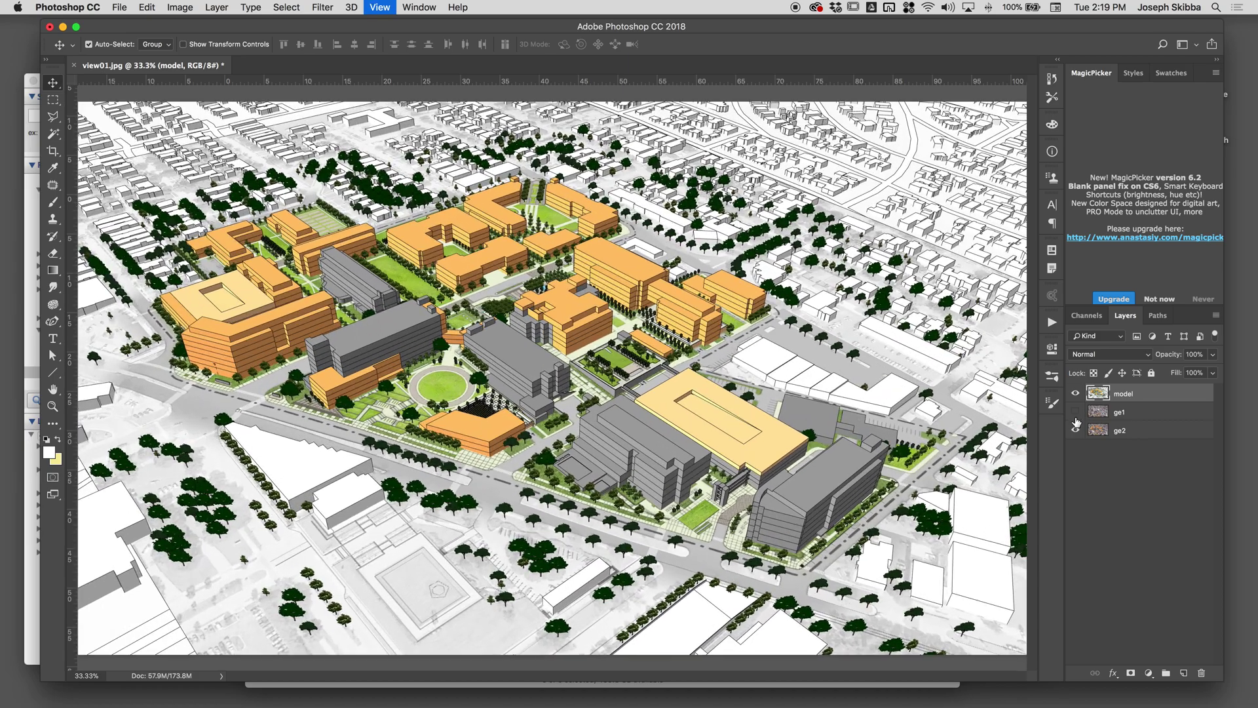
# Step: Switch the model layer off and on repeatedly to check its alignment with the ge2 aerial beneath
pyautogui.click(1076, 394)
pyautogui.click(1076, 395)
pyautogui.click(1076, 395)
pyautogui.click(1076, 394)
pyautogui.click(1076, 394)
pyautogui.click(1076, 394)
pyautogui.click(1076, 394)
pyautogui.click(1076, 395)
pyautogui.click(1075, 394)
pyautogui.click(1076, 395)
pyautogui.click(1076, 394)
pyautogui.click(1075, 394)
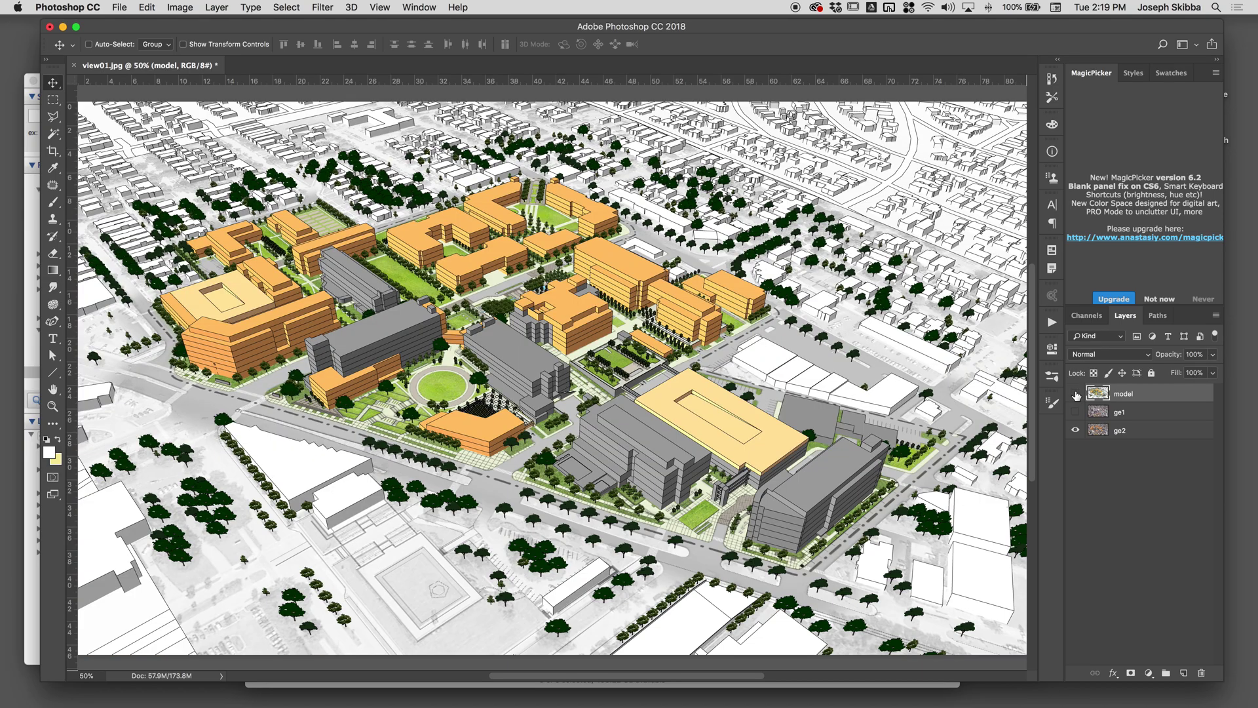
pyautogui.click(1076, 394)
pyautogui.click(1076, 395)
# Step: Outline the campus development with the Polygonal Lasso and add a layer mask to the model layer from that selection
pyautogui.press('l')
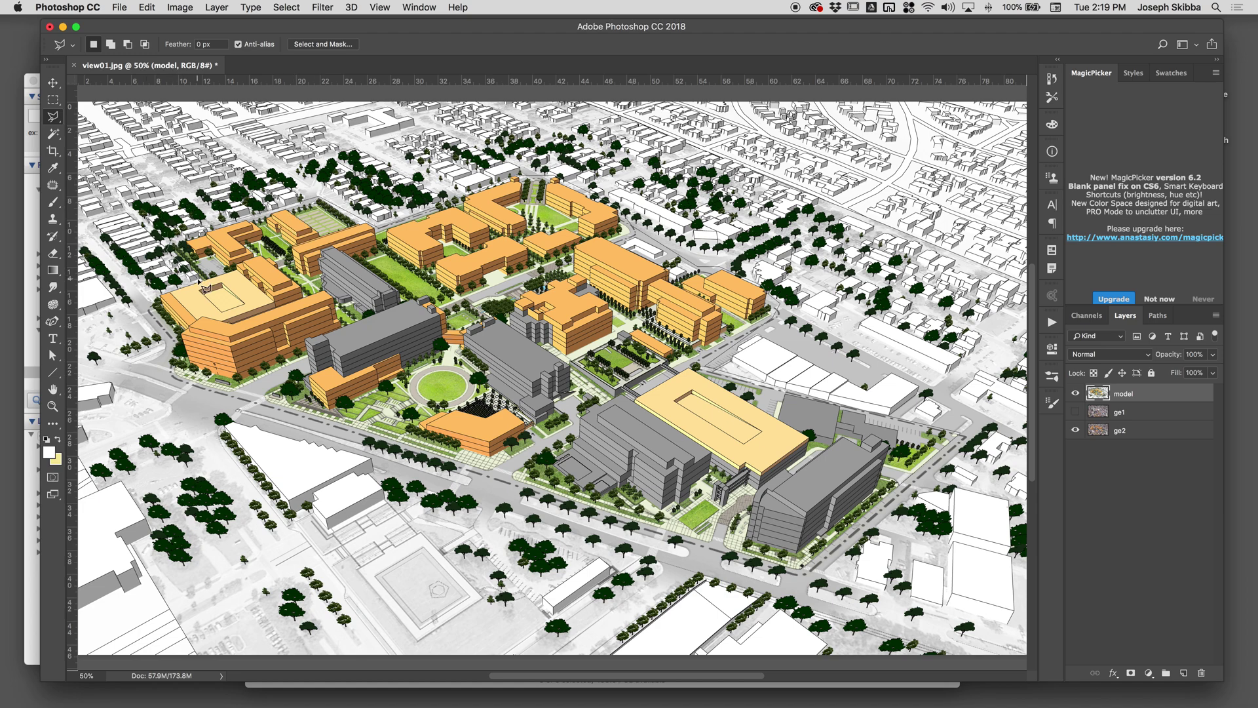
pyautogui.click(151, 303)
pyautogui.click(174, 339)
pyautogui.click(1131, 673)
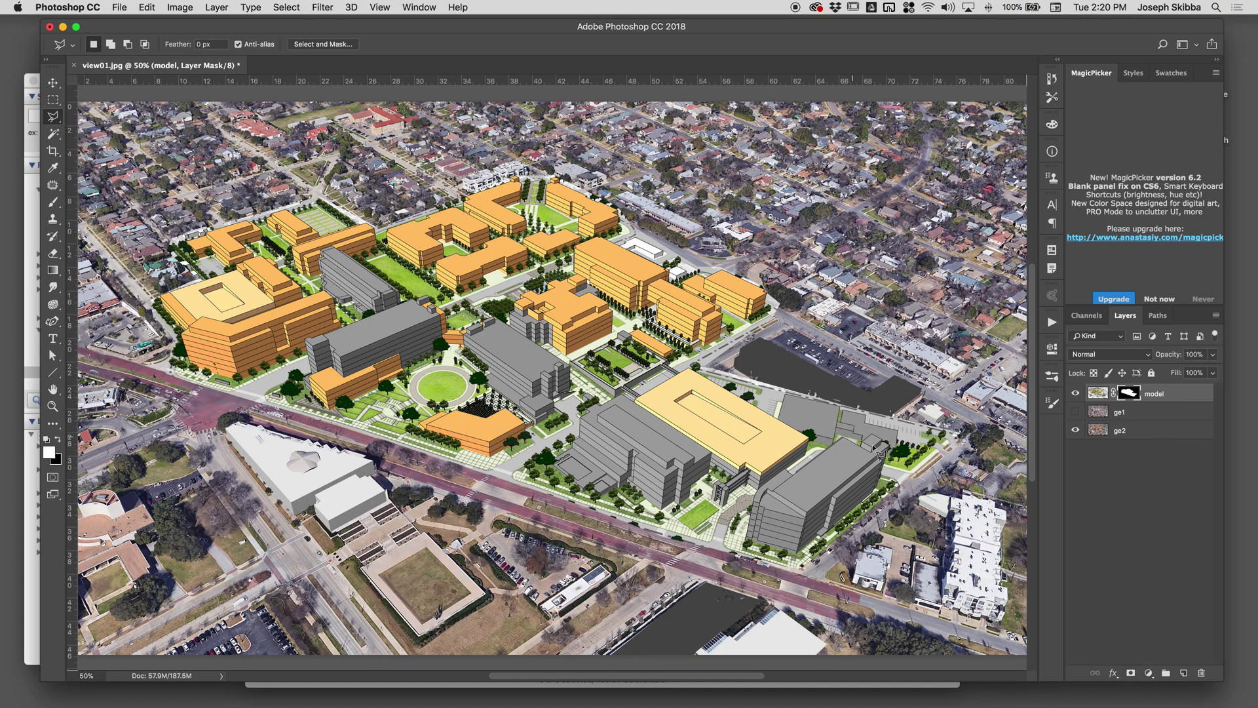
# Step: Hide the model layer, compare the ge1 and ge2 aerials, and leave ge1 displayed
pyautogui.click(1075, 394)
pyautogui.click(1075, 394)
pyautogui.click(1075, 393)
pyautogui.click(1071, 415)
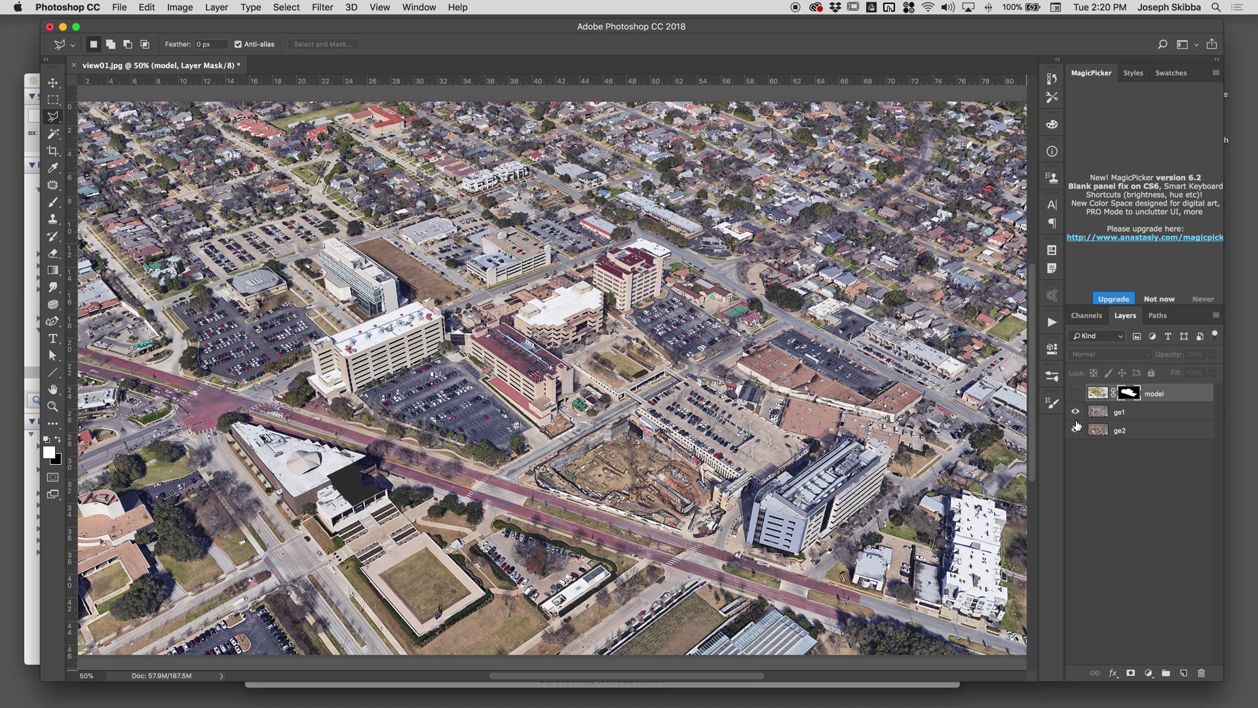
pyautogui.click(1076, 413)
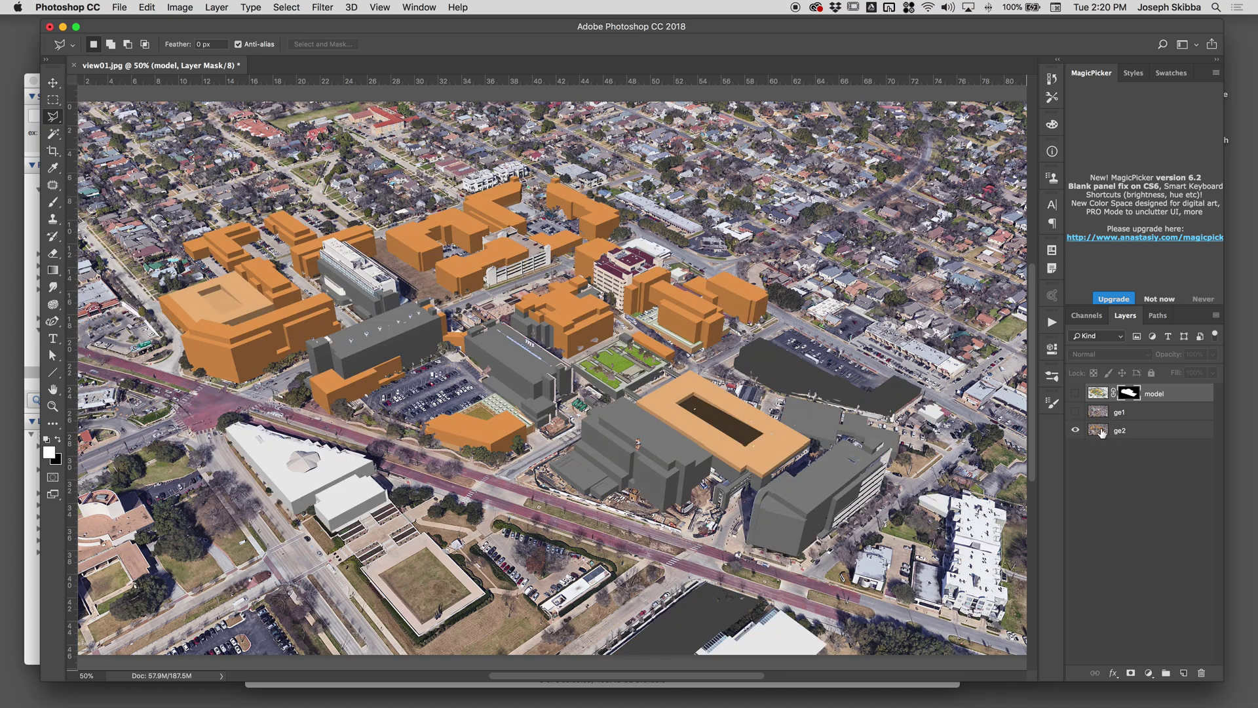
pyautogui.click(1071, 413)
pyautogui.click(1071, 412)
pyautogui.click(1071, 412)
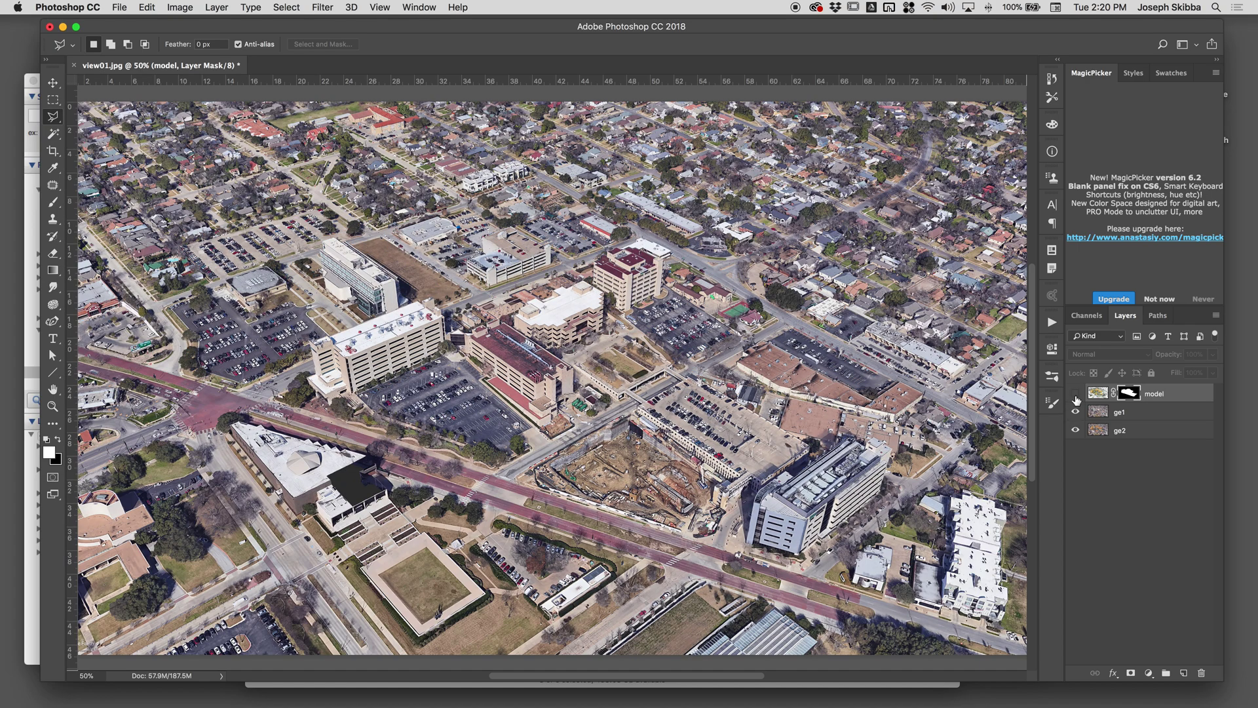
# Step: Switch the masked model layer off and on to compare the proposed campus with the ge1 aerial, leaving the model displayed
pyautogui.click(1076, 394)
pyautogui.click(1075, 394)
pyautogui.click(1075, 394)
pyautogui.click(1075, 394)
pyautogui.click(1075, 394)
pyautogui.click(1075, 394)
pyautogui.click(1075, 394)
pyautogui.click(1075, 394)
pyautogui.click(1075, 394)
pyautogui.click(1075, 394)
pyautogui.click(1075, 394)
pyautogui.click(1076, 394)
pyautogui.click(1075, 394)
pyautogui.click(1075, 394)
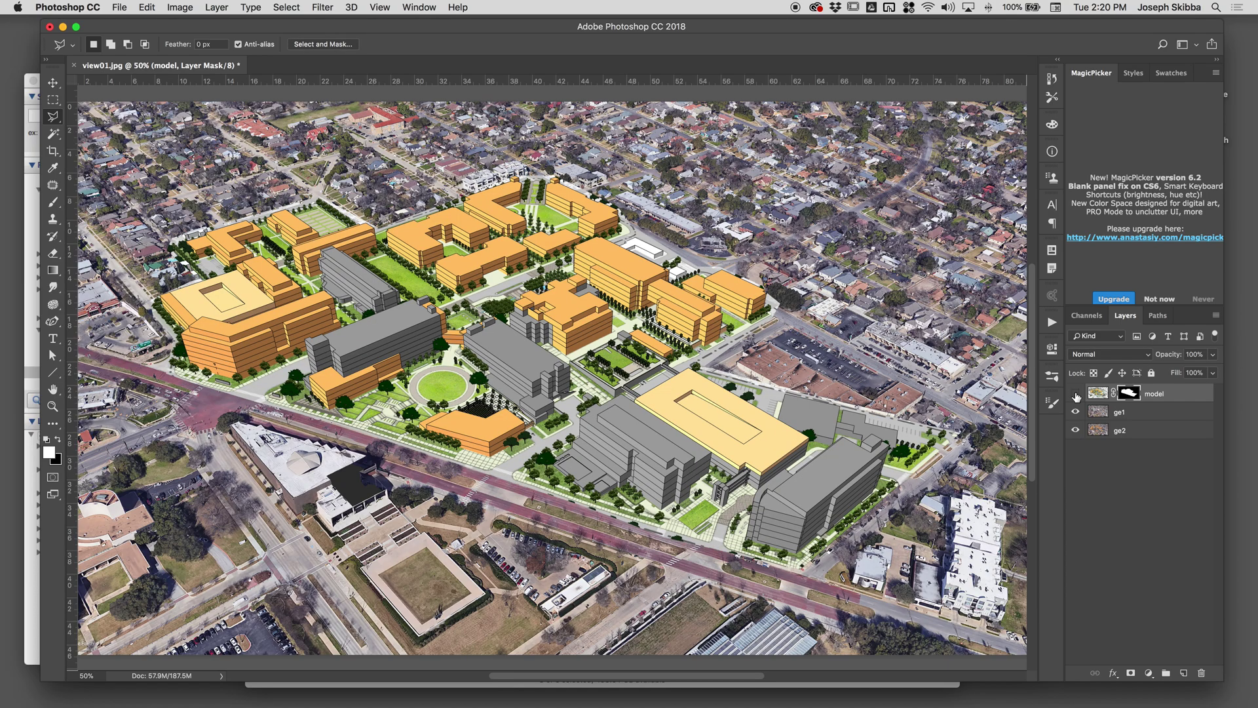
pyautogui.click(1076, 394)
pyautogui.click(1075, 394)
pyautogui.click(1075, 393)
pyautogui.click(1075, 394)
pyautogui.click(1075, 394)
# Step: Lasso the grey office building at the campus's street corner, fill it black on the model mask, and switch to the Brush for touch-ups
pyautogui.press('z')
pyautogui.click(805, 501)
pyautogui.click(805, 501)
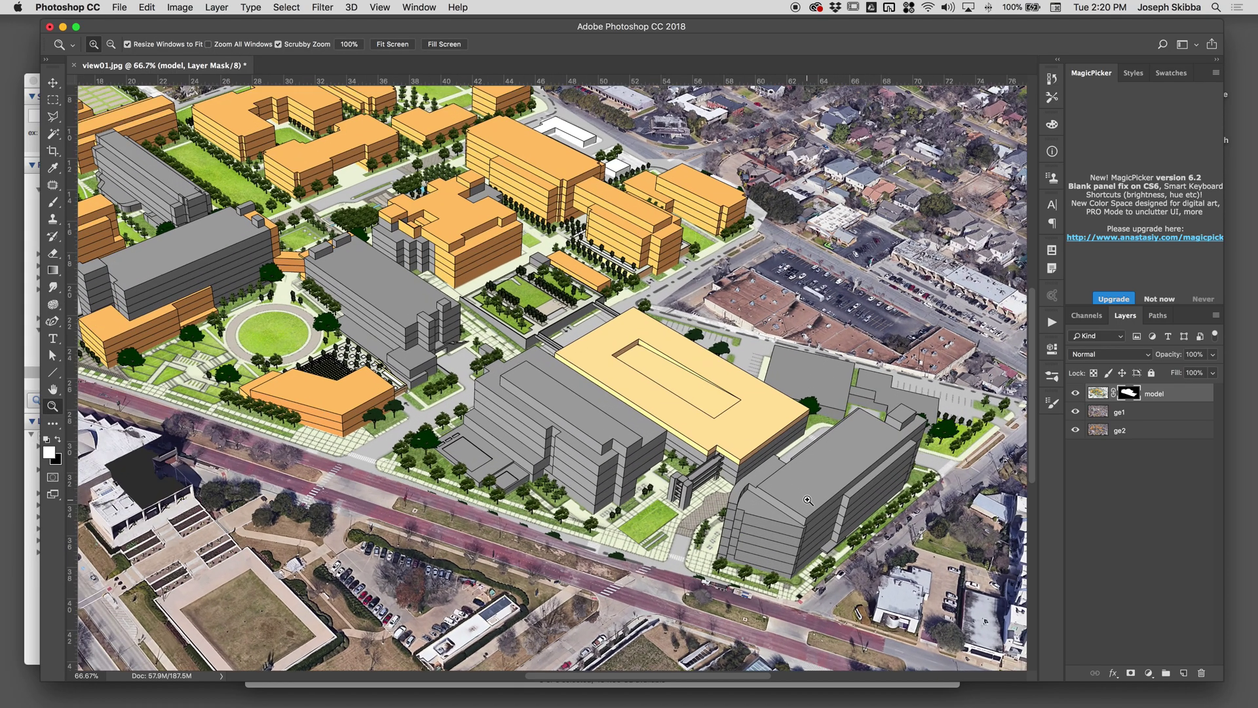
pyautogui.moveTo(764, 447); pyautogui.dragTo(718, 427)
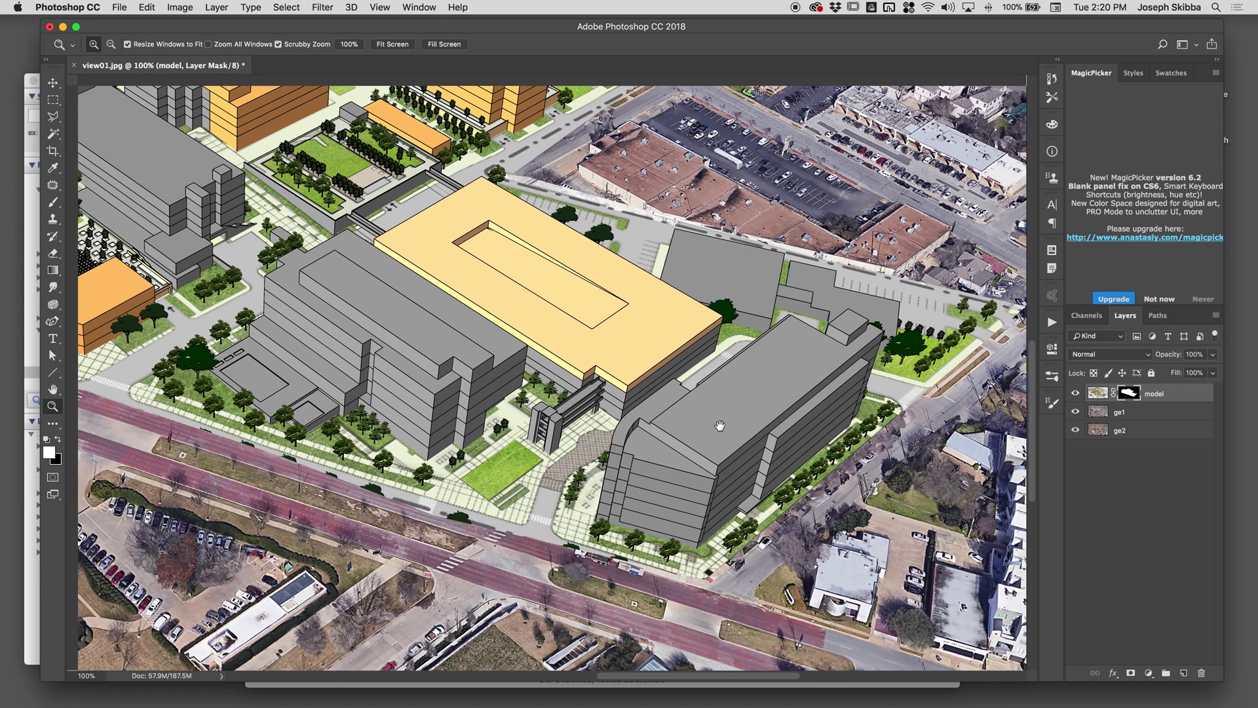
pyautogui.press('l')
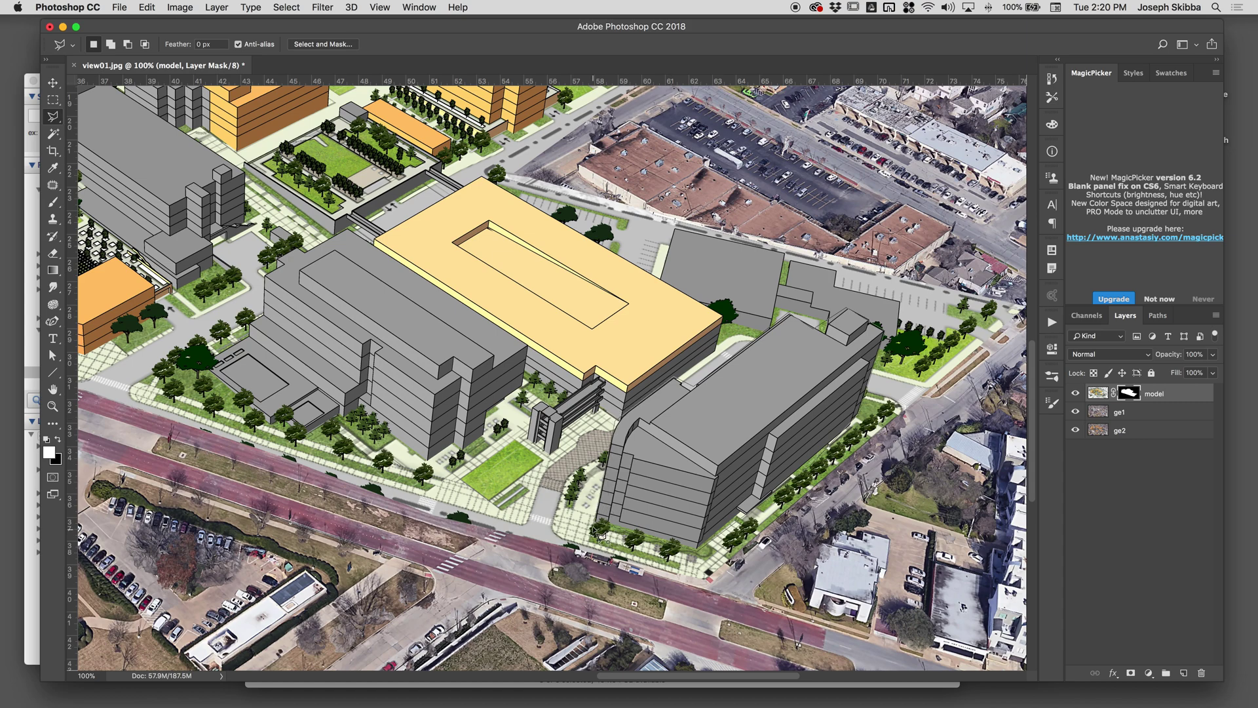
pyautogui.press('x')
pyautogui.hotkey('alt', 'BackSpace')
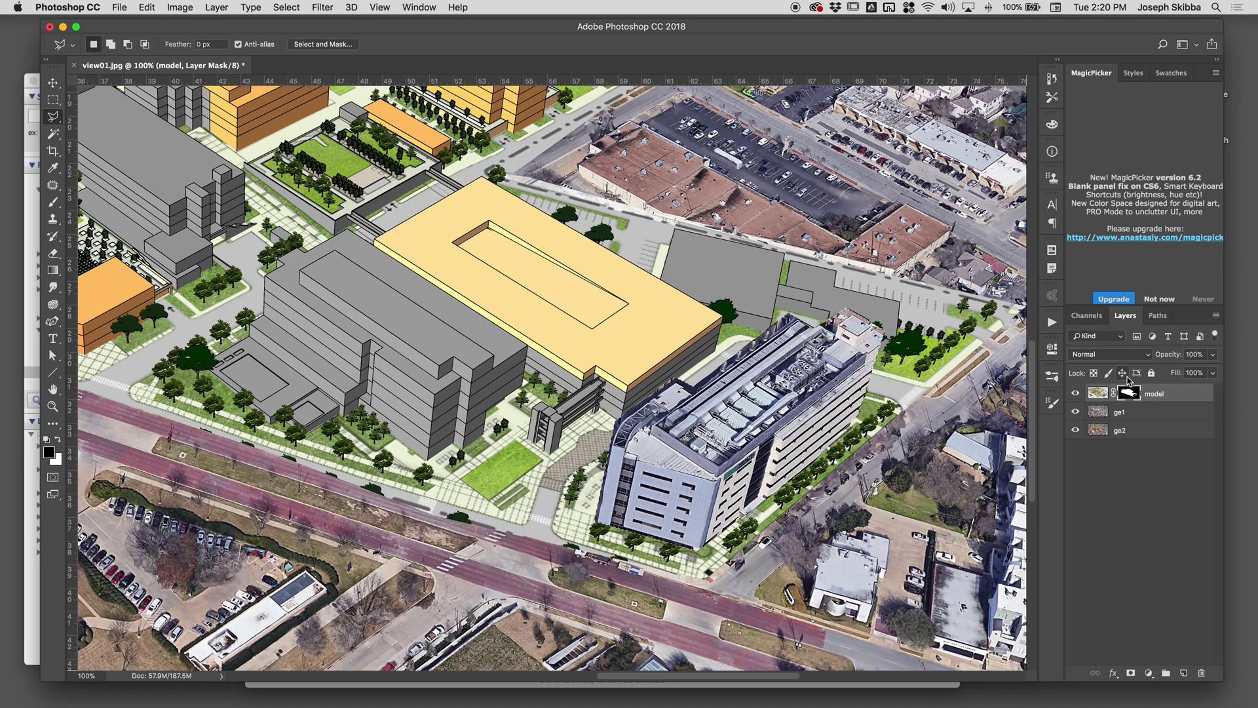
pyautogui.press('b')
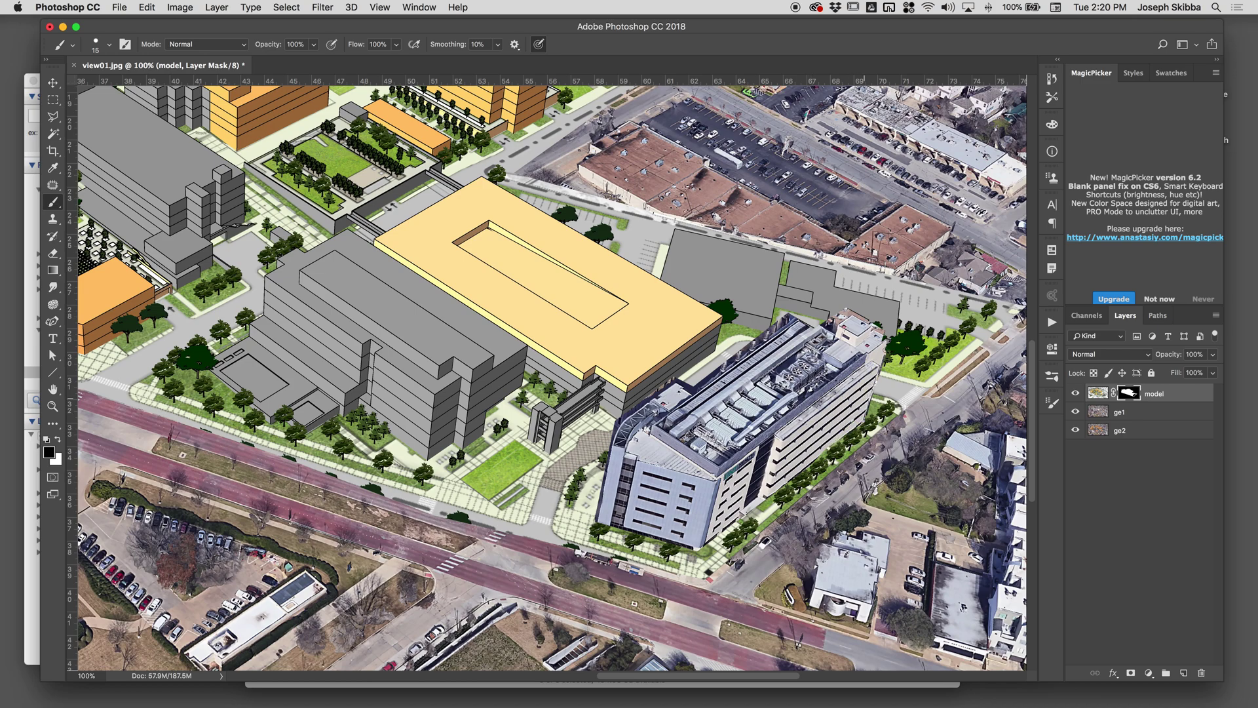
# Step: Check the model layer without its mask and compare the corner building with the ge2 aerial, restoring all layers
pyautogui.keyDown('shift'); pyautogui.click(1128, 395); pyautogui.keyUp('shift')
pyautogui.keyDown('shift'); pyautogui.click(1128, 395); pyautogui.keyUp('shift')
pyautogui.click(1076, 412)
pyautogui.click(1075, 394)
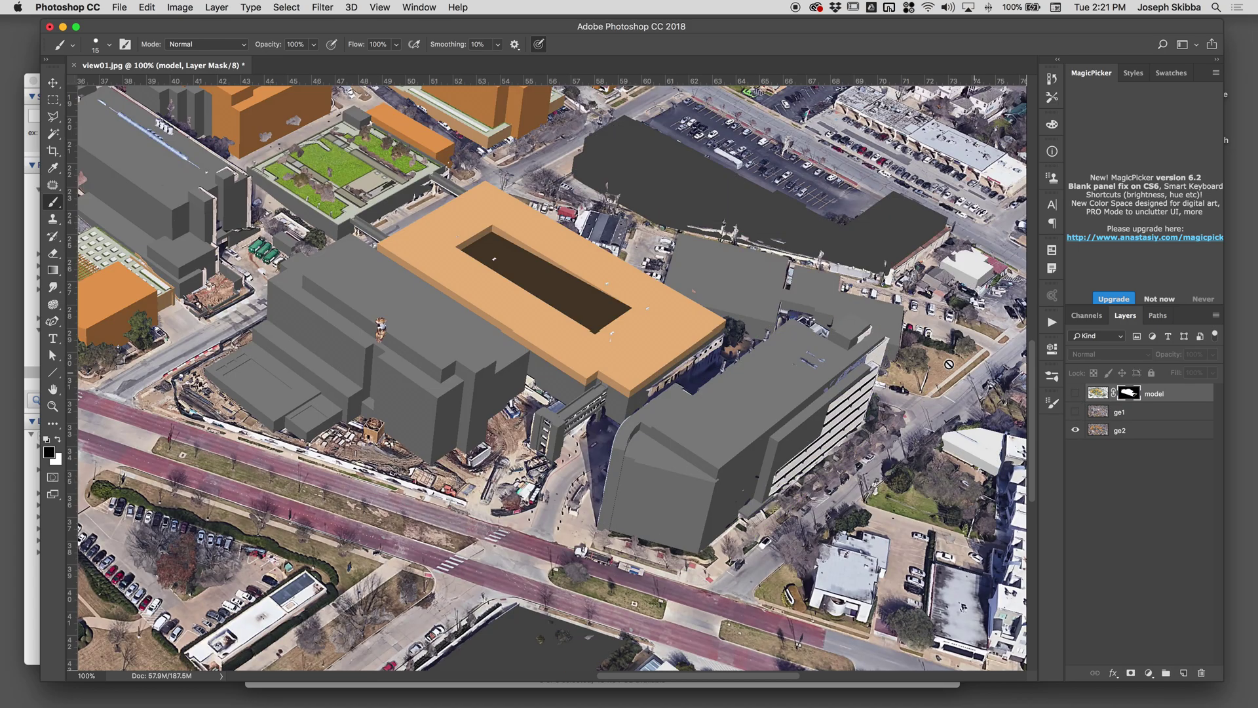
pyautogui.click(1075, 412)
pyautogui.click(1076, 394)
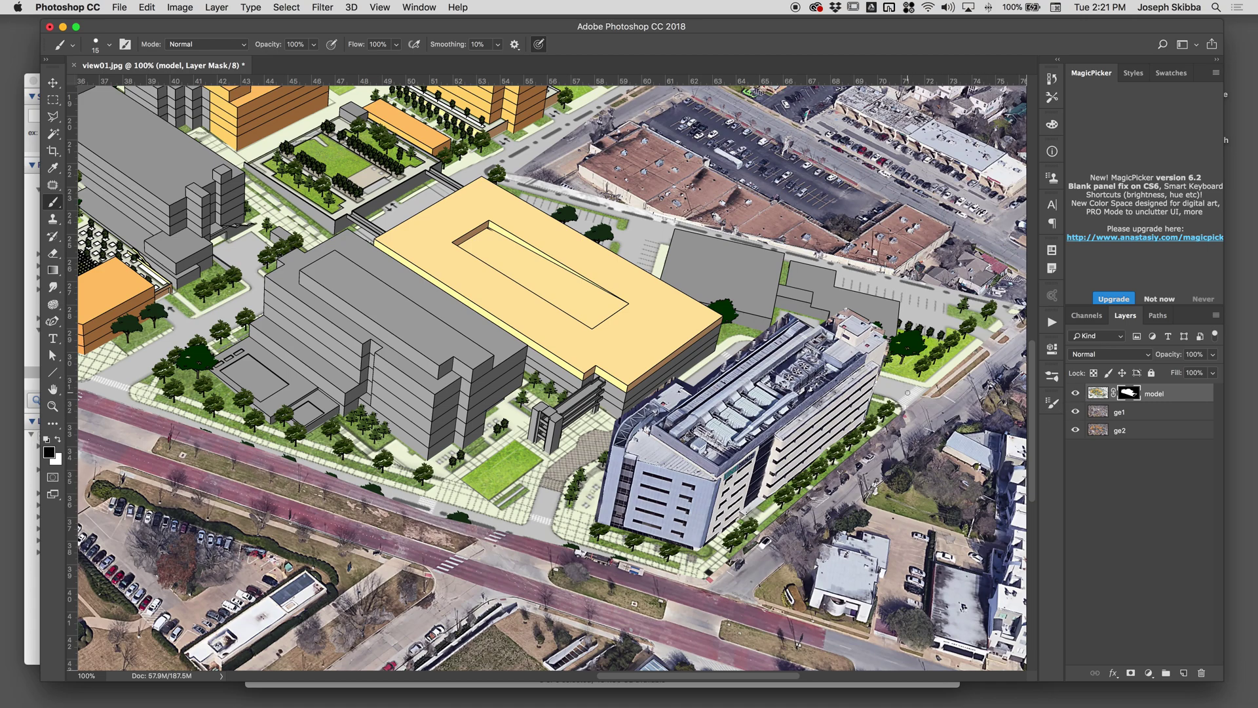
# Step: Mask out the flat grey buildings behind the corner office building on the model layer to reveal the aerial
pyautogui.press('l')
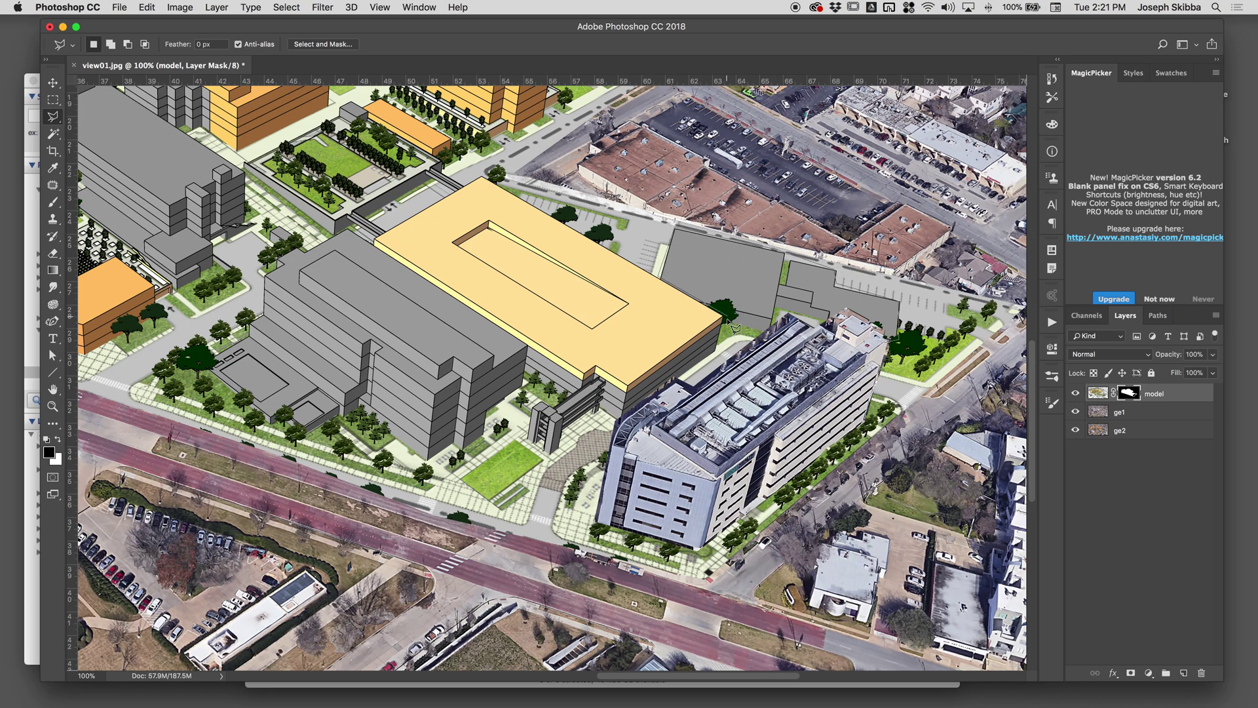
pyautogui.press('alt+super+z')
pyautogui.press('alt+super+z')
pyautogui.press('alt+super+z')
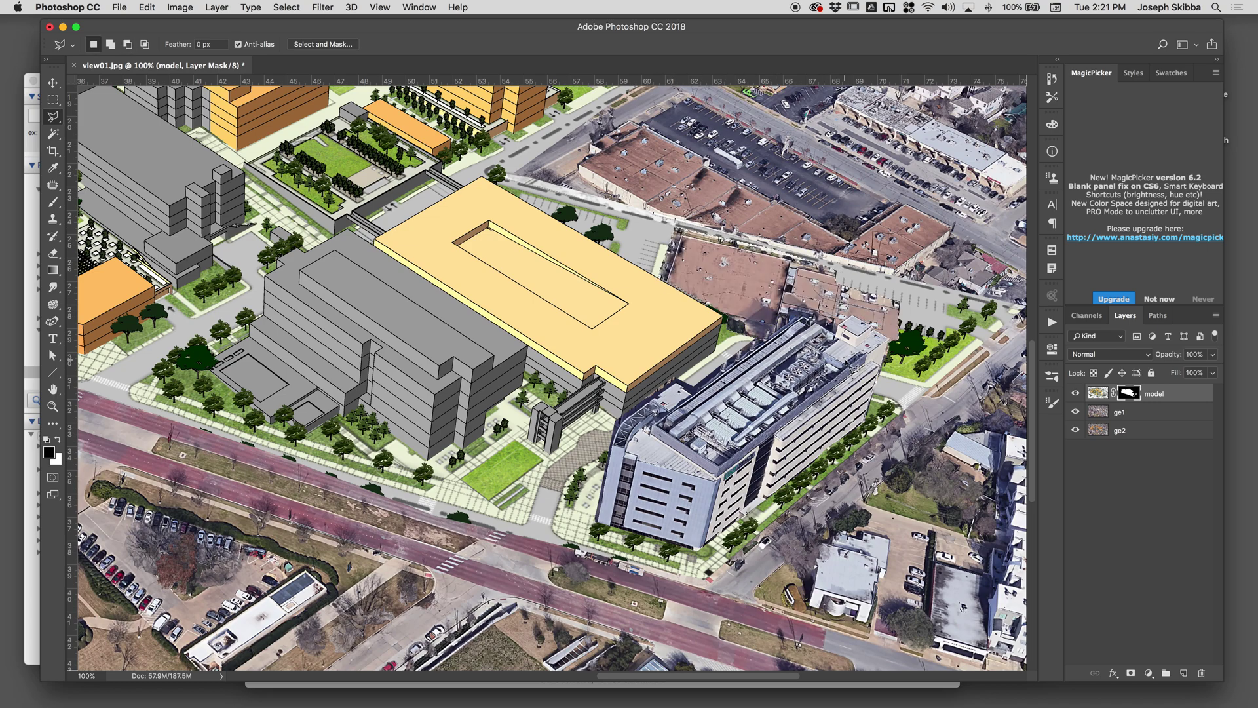
# Step: Switch the model layer off and on to compare the newly masked buildings with the ge1 aerial
pyautogui.click(1076, 393)
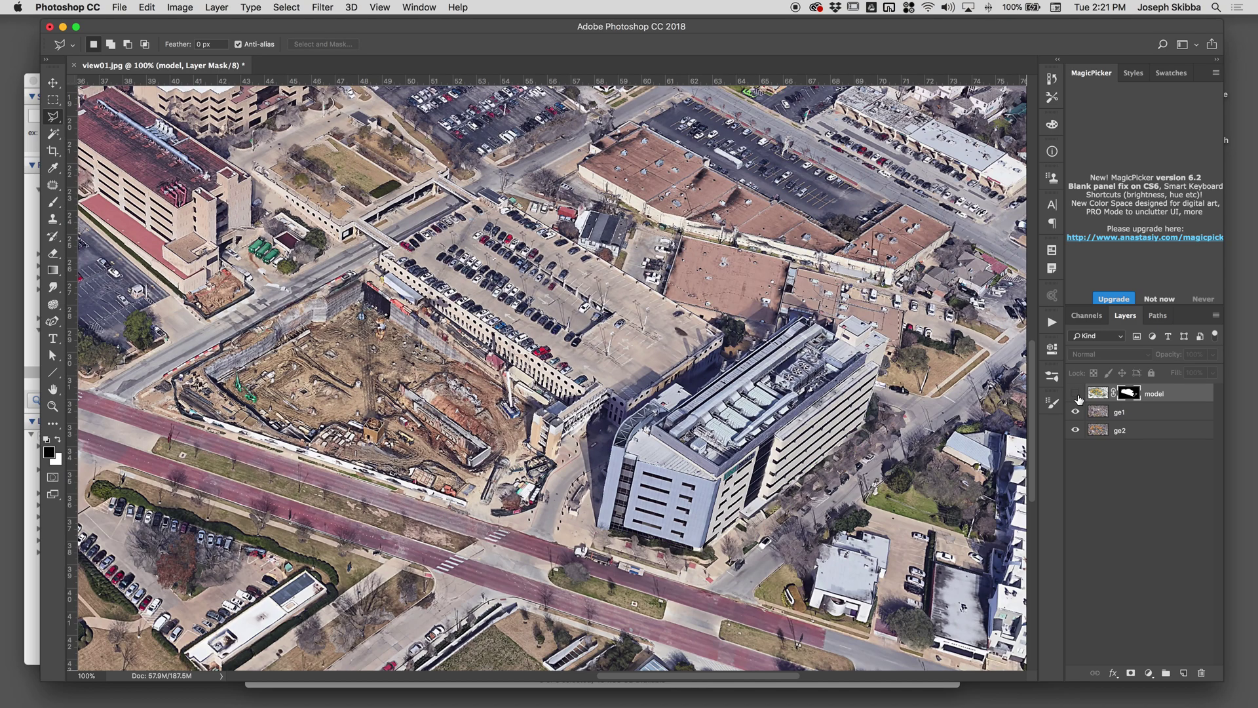
pyautogui.click(1076, 395)
pyautogui.click(1076, 395)
pyautogui.click(1075, 397)
pyautogui.click(1075, 396)
pyautogui.click(1075, 396)
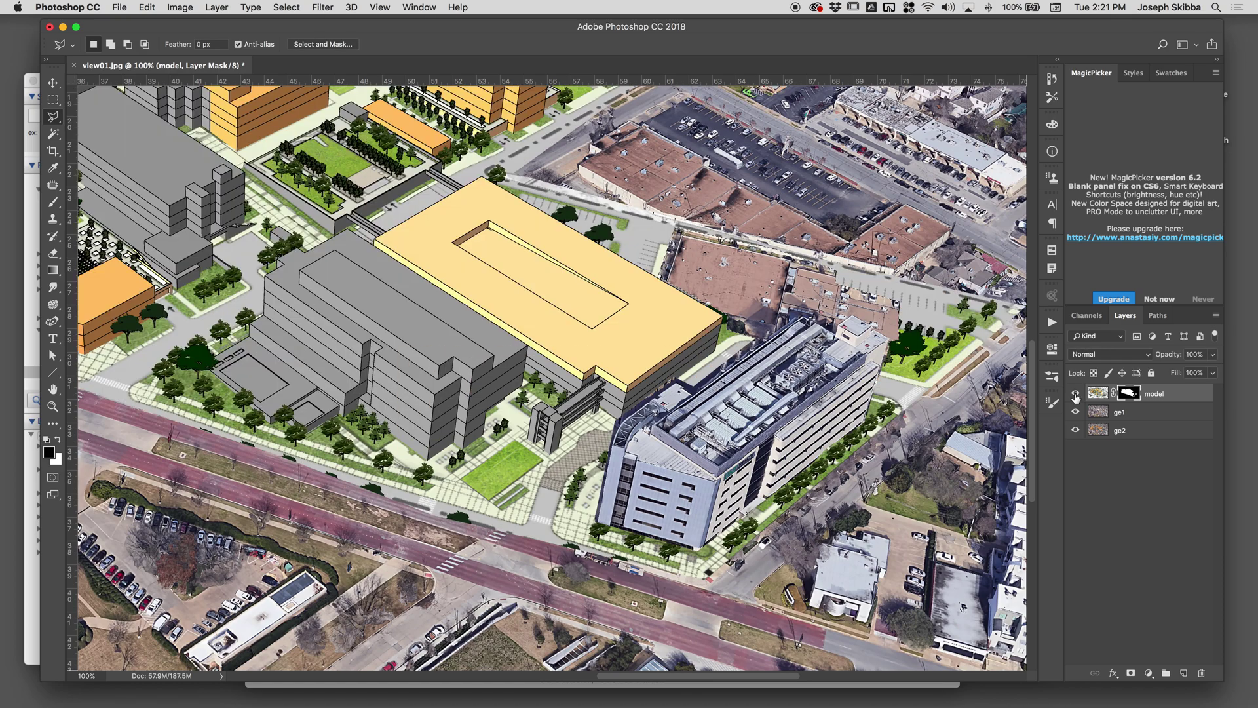
pyautogui.click(1075, 397)
pyautogui.click(1075, 397)
# Step: Set the Brush size to 40 pixels for touching up the model mask around the revealed buildings
pyautogui.press('b')
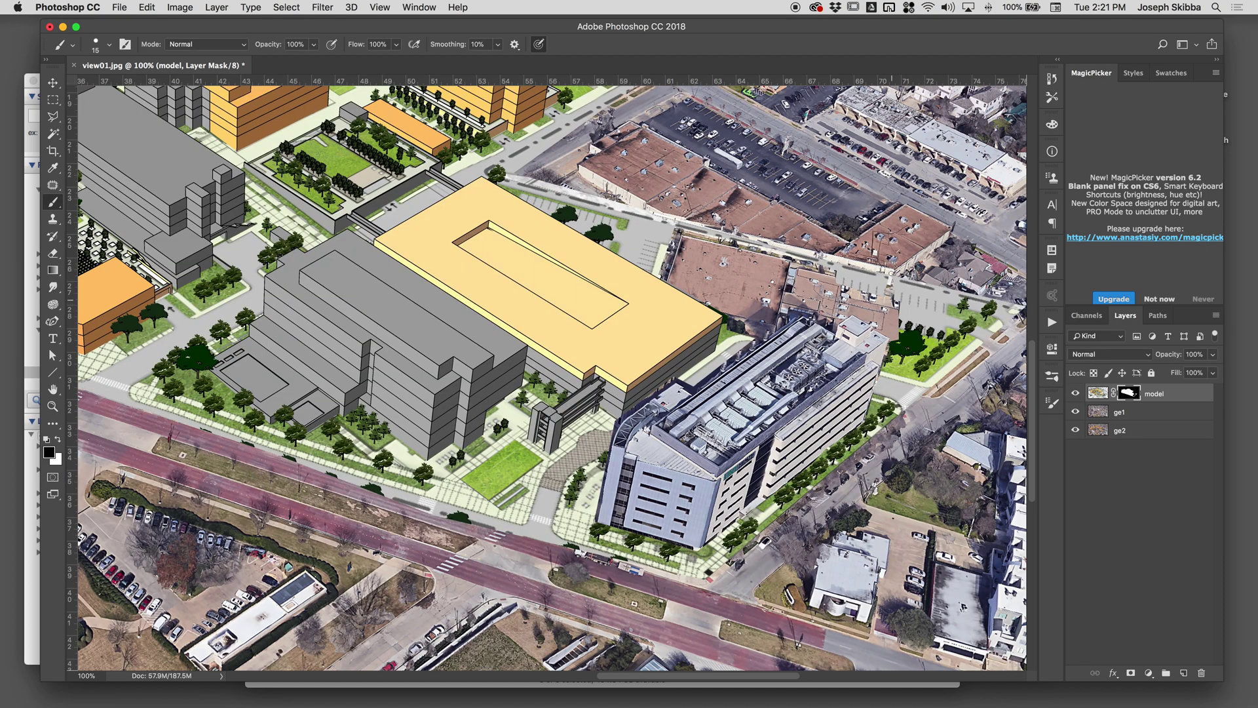
pyautogui.press(']')
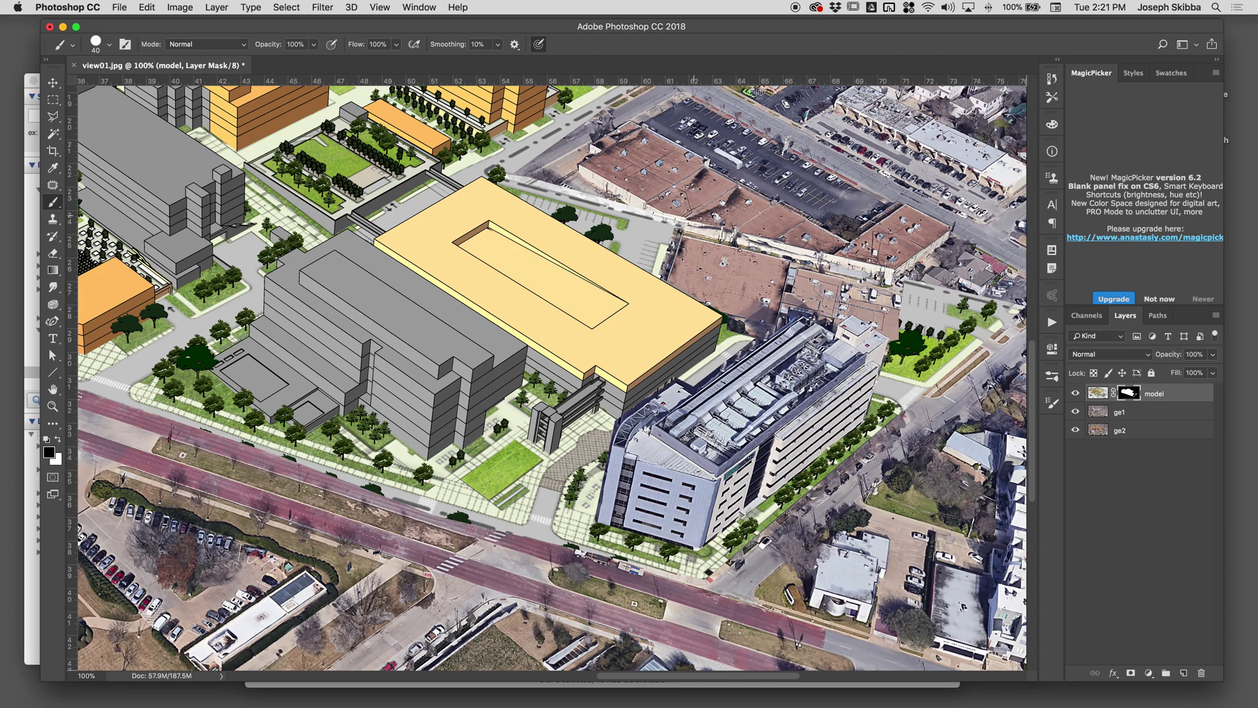
pyautogui.moveTo(710, 321); pyautogui.dragTo(900, 407)
# Step: Compare the model with the ge1 aerial around the parking garage, construction site and neighbouring buildings
pyautogui.press('super+r')
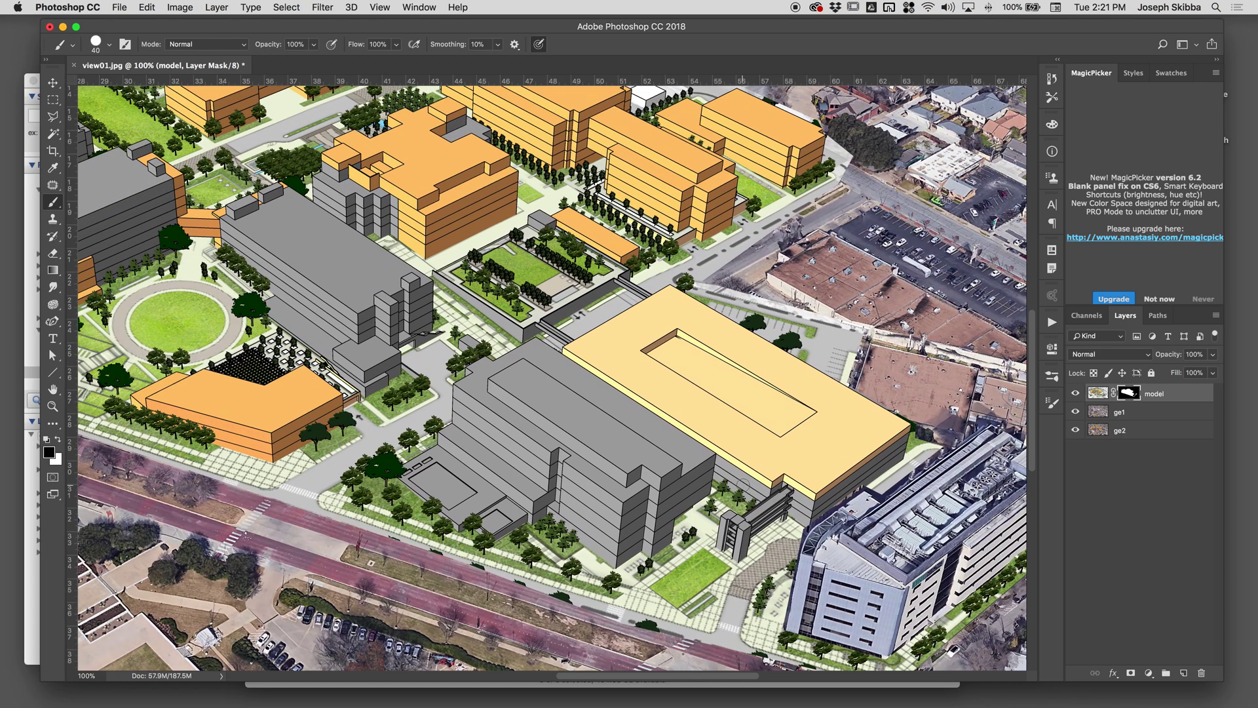
pyautogui.click(1076, 394)
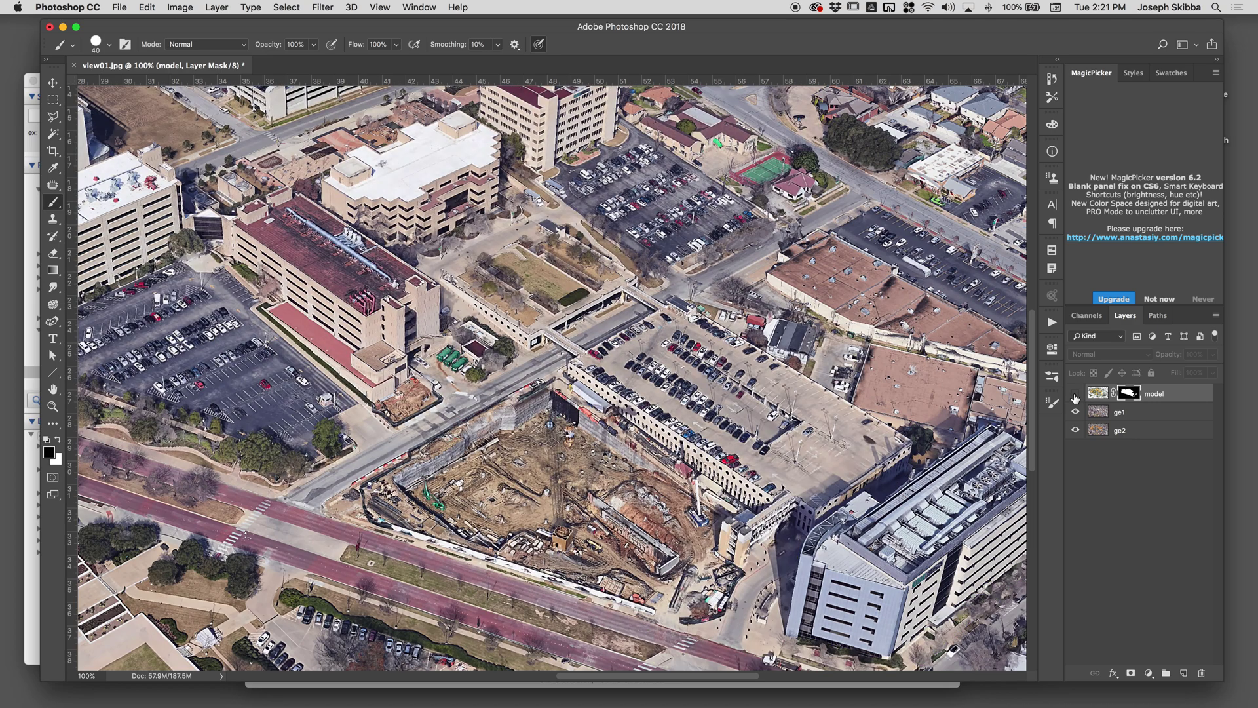
pyautogui.click(1075, 393)
pyautogui.click(1076, 394)
pyautogui.click(1075, 394)
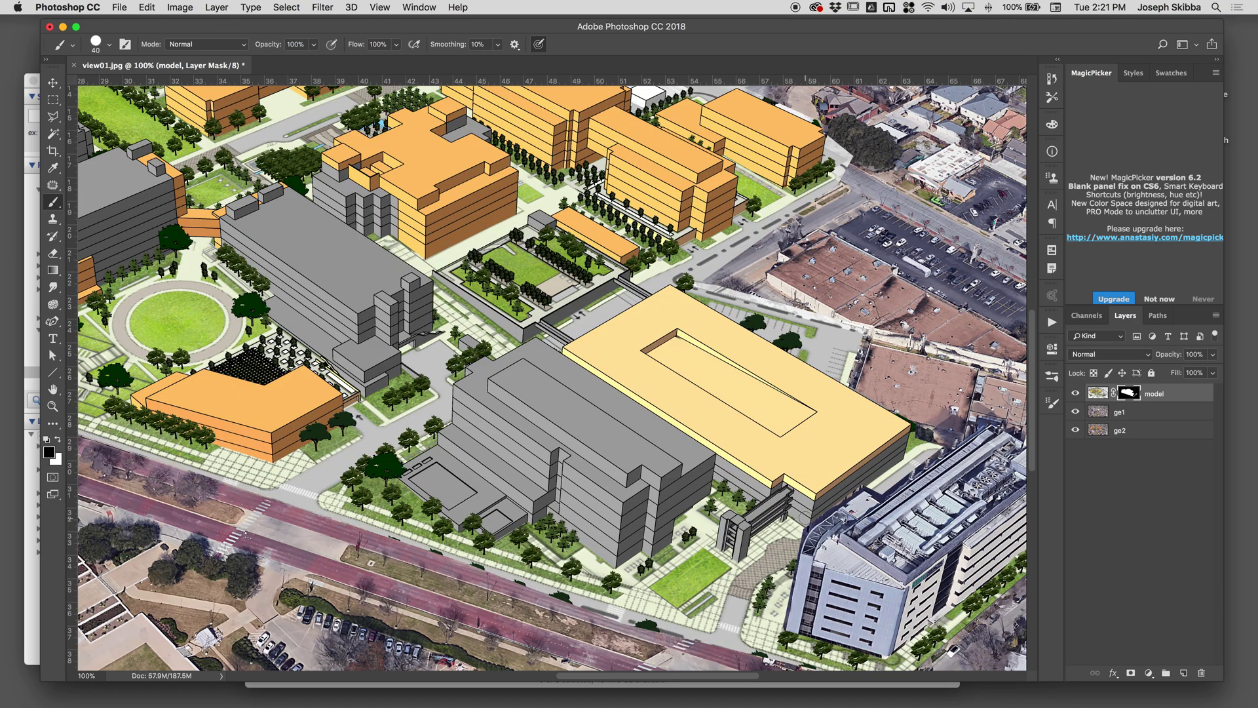
# Step: Try to mask out the large grey building beside the yellow-roofed garage on the model layer
pyautogui.press('l')
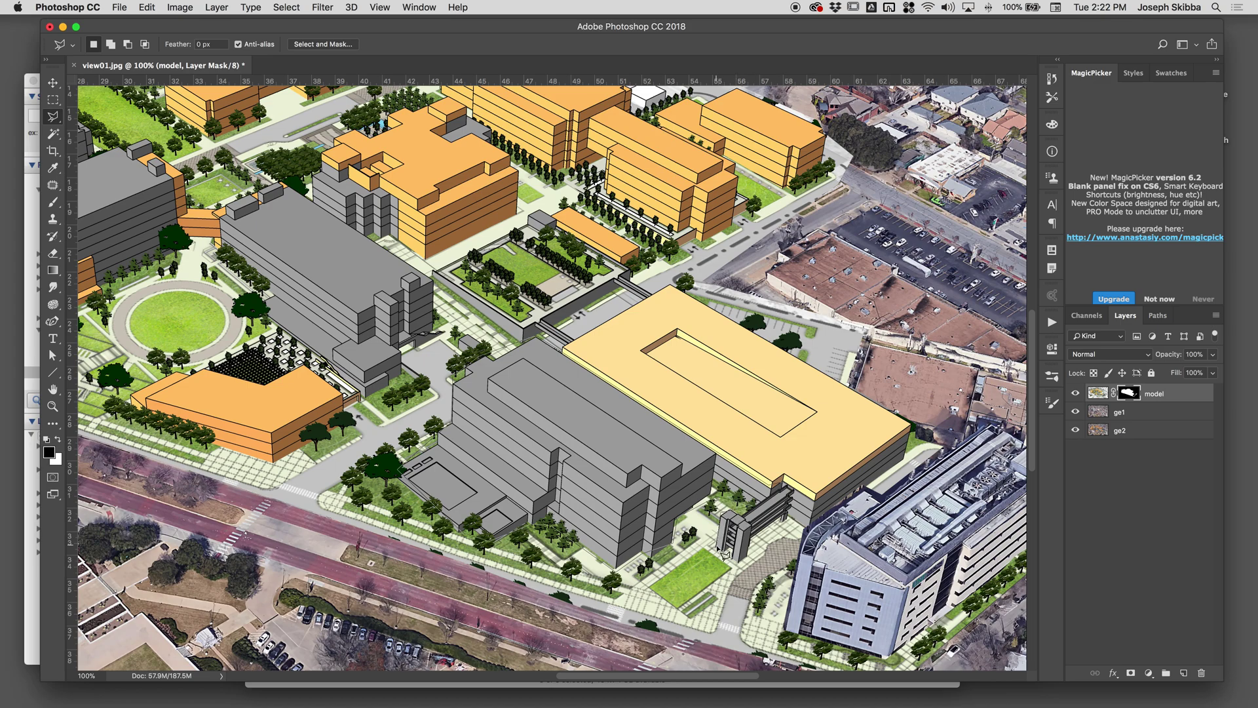
pyautogui.doubleClick(788, 521)
pyautogui.hotkey('alt', 'BackSpace')
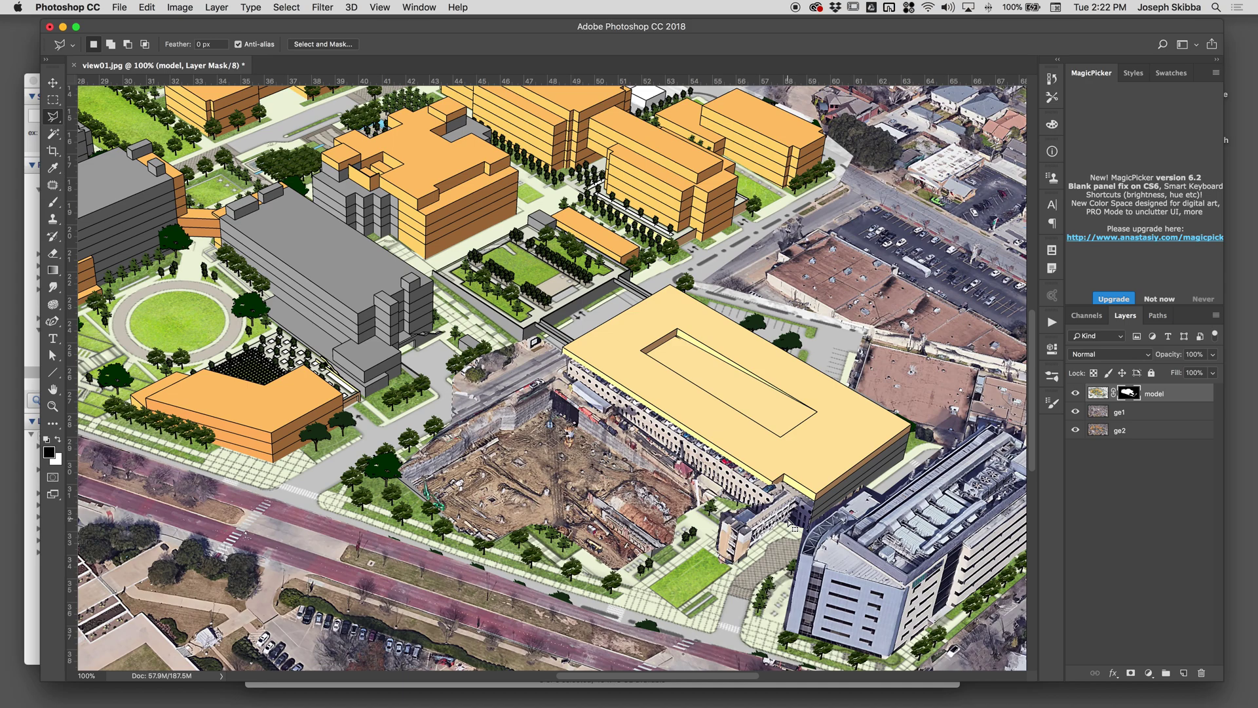
pyautogui.press('BackSpace')
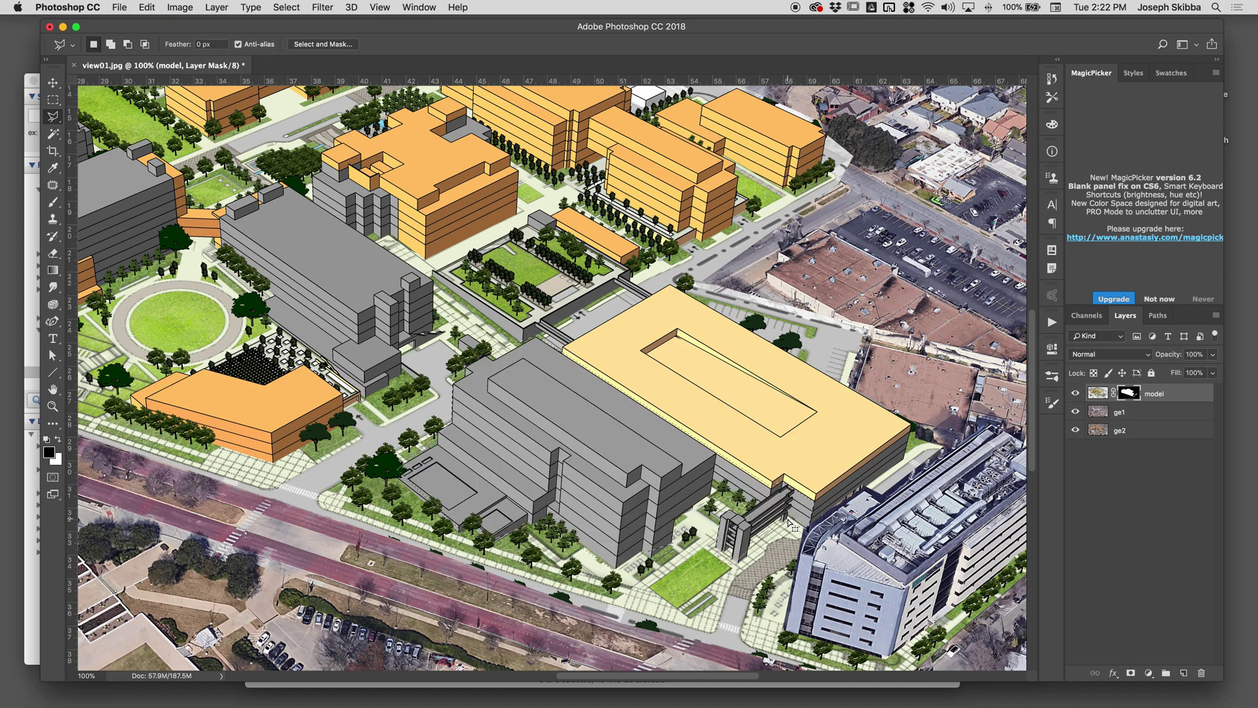
# Step: Paint black on the model mask over the small grey entrance structure next to the corner office building to reveal the aerial
pyautogui.press('super+d')
pyautogui.press('b')
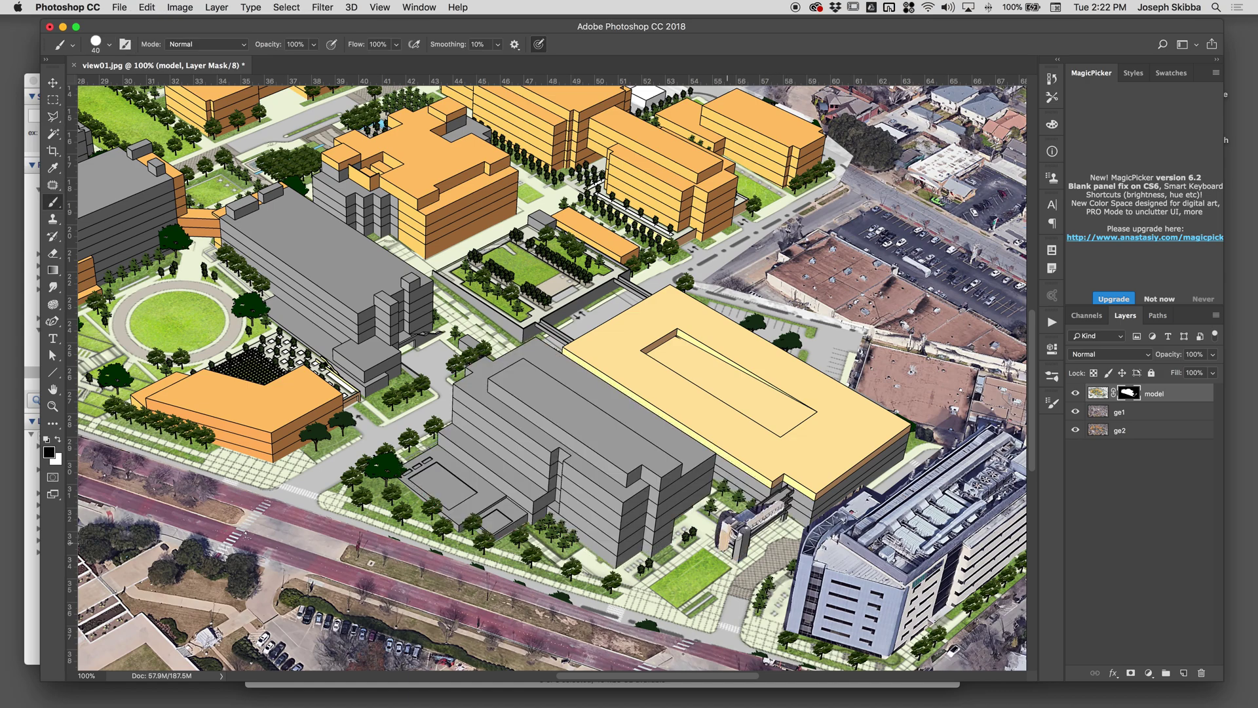
pyautogui.moveTo(780, 498)
pyautogui.mouseDown()
pyautogui.moveTo(852, 488)
pyautogui.moveTo(908, 441)
pyautogui.mouseUp()
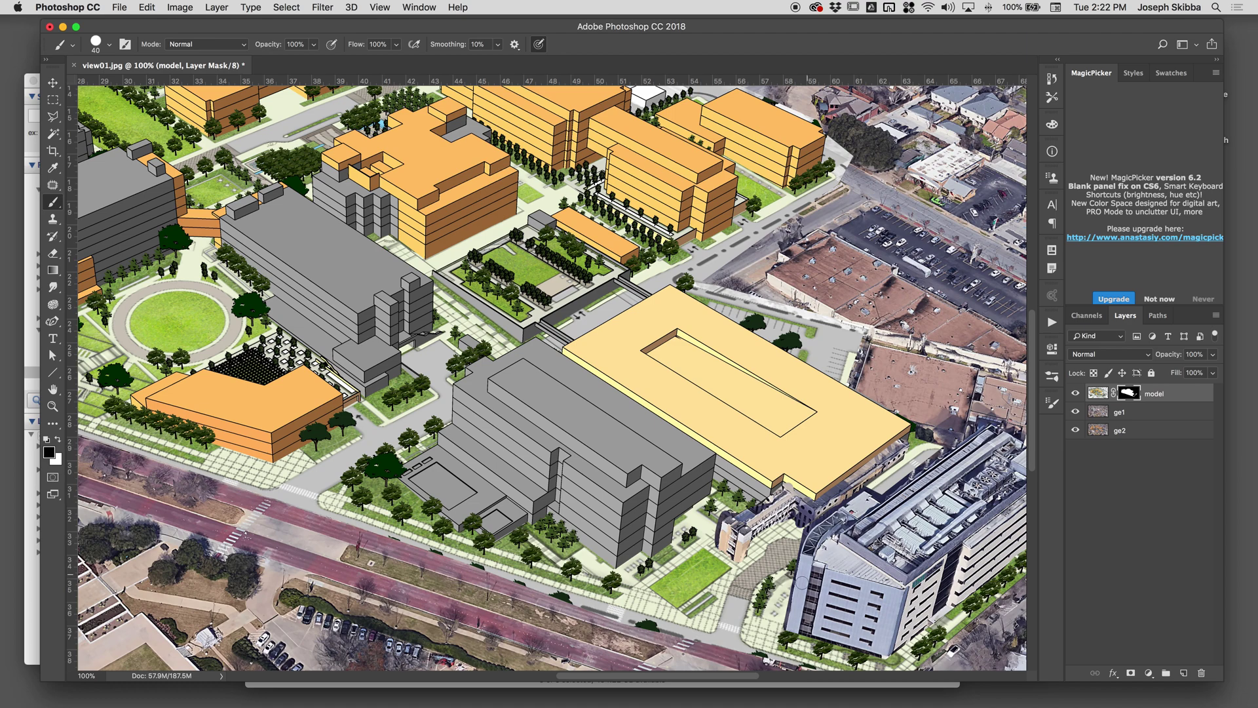
pyautogui.press('super+z')
pyautogui.moveTo(782, 513)
pyautogui.mouseDown()
pyautogui.moveTo(778, 503)
pyautogui.moveTo(728, 518)
pyautogui.moveTo(744, 542)
pyautogui.moveTo(768, 523)
pyautogui.mouseUp()
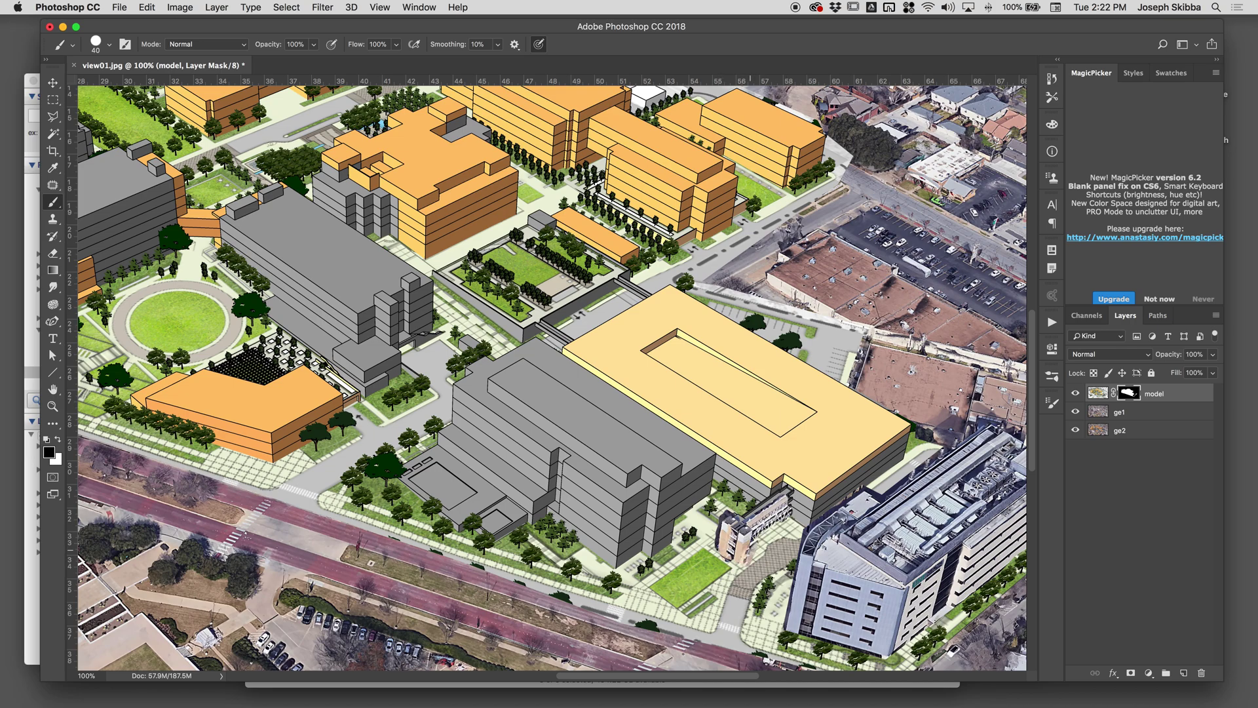
# Step: Mask out the long grey building between the circular lawn and the orange block on the model layer to reveal the aerial
pyautogui.moveTo(649, 479); pyautogui.dragTo(812, 569)
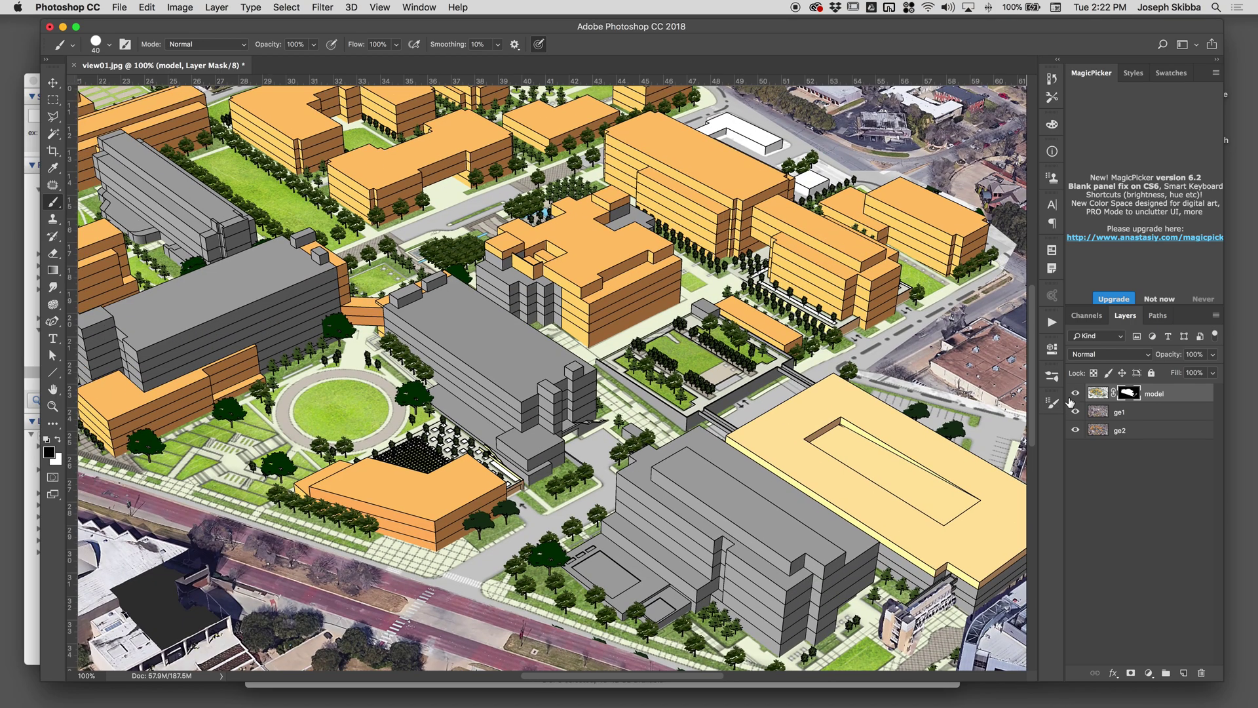
pyautogui.click(1074, 397)
pyautogui.click(1075, 397)
pyautogui.press('l')
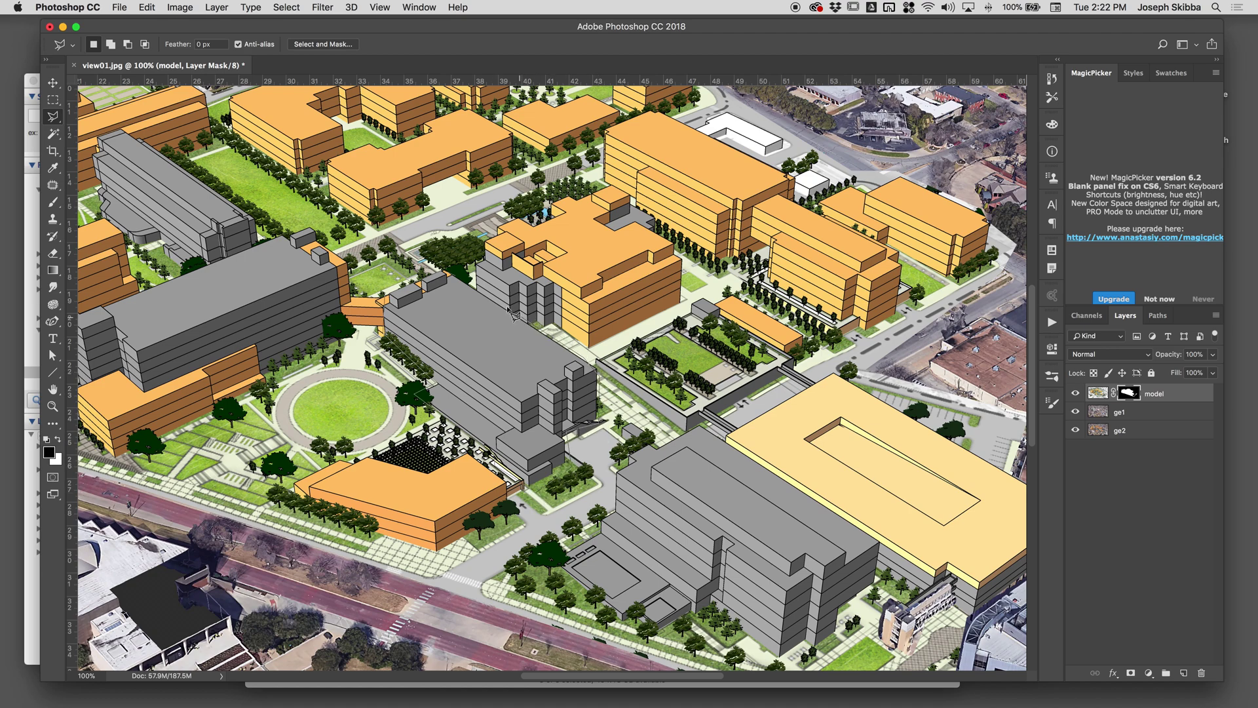
pyautogui.press('alt')
pyautogui.hotkey('alt', 'BackSpace')
pyautogui.press('super+d')
pyautogui.press('b')
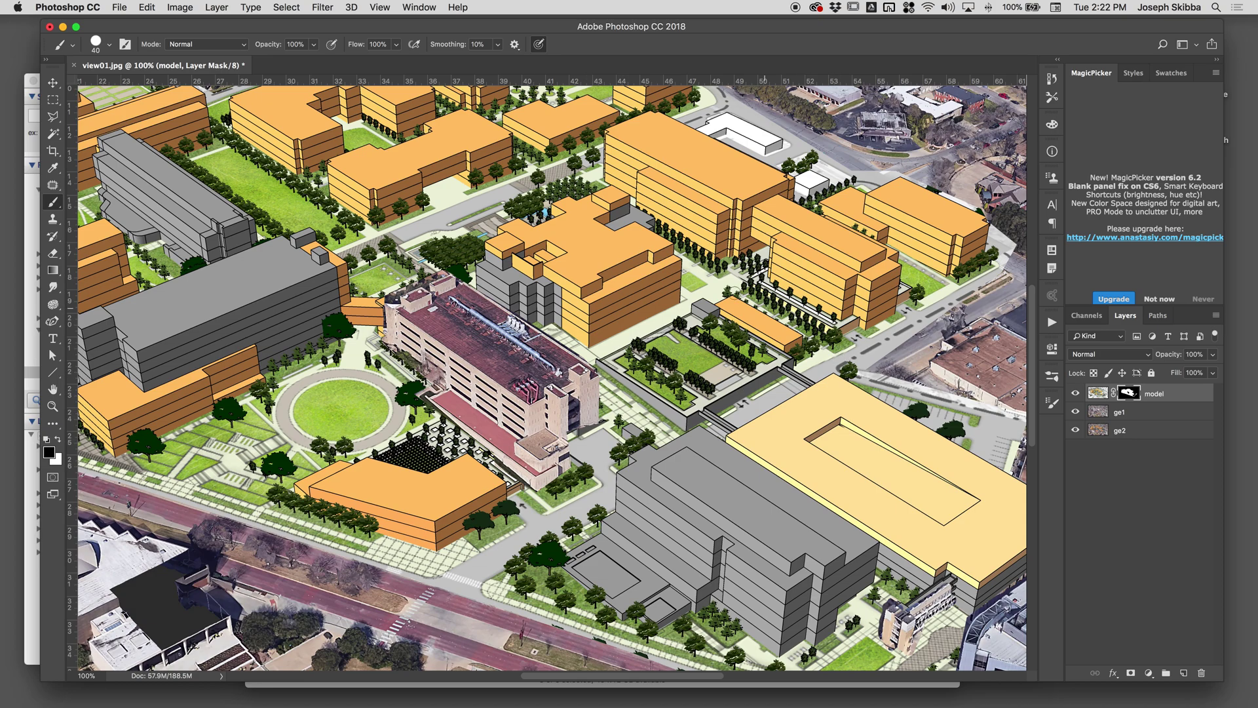
# Step: Switch the model layer off and on repeatedly to compare the newly masked long building with the ge1 aerial
pyautogui.click(1075, 394)
pyautogui.click(1075, 394)
pyautogui.click(1075, 394)
pyautogui.click(1075, 394)
pyautogui.click(1075, 394)
pyautogui.click(1075, 394)
pyautogui.click(1075, 394)
pyautogui.click(1075, 394)
pyautogui.click(1075, 394)
pyautogui.click(1075, 393)
# Step: Mask out the small grey wing attached to the orange building behind the long red-roofed building, and check the mask as a red overlay
pyautogui.press('l')
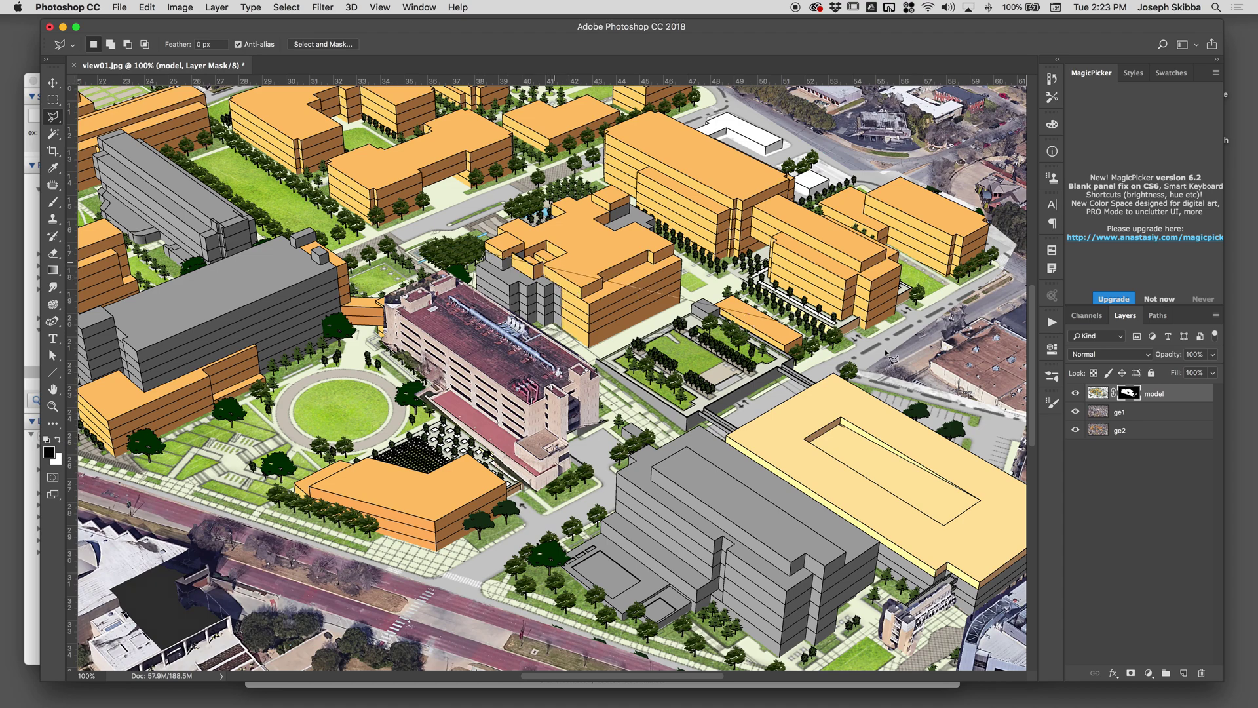
pyautogui.keyDown('alt'); pyautogui.keyDown('shift'); pyautogui.click(1117, 396); pyautogui.keyUp('shift'); pyautogui.keyUp('alt')
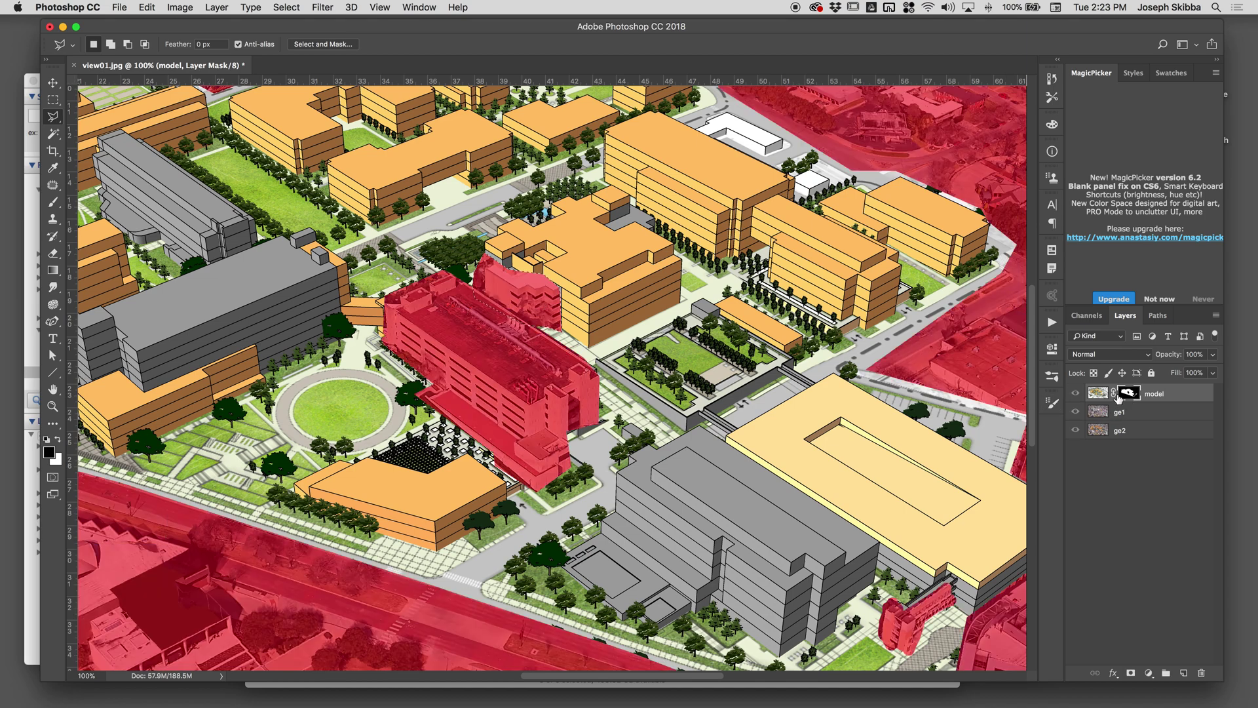
pyautogui.keyDown('alt'); pyautogui.keyDown('shift'); pyautogui.click(1118, 396); pyautogui.keyUp('shift'); pyautogui.keyUp('alt')
pyautogui.press('super+d')
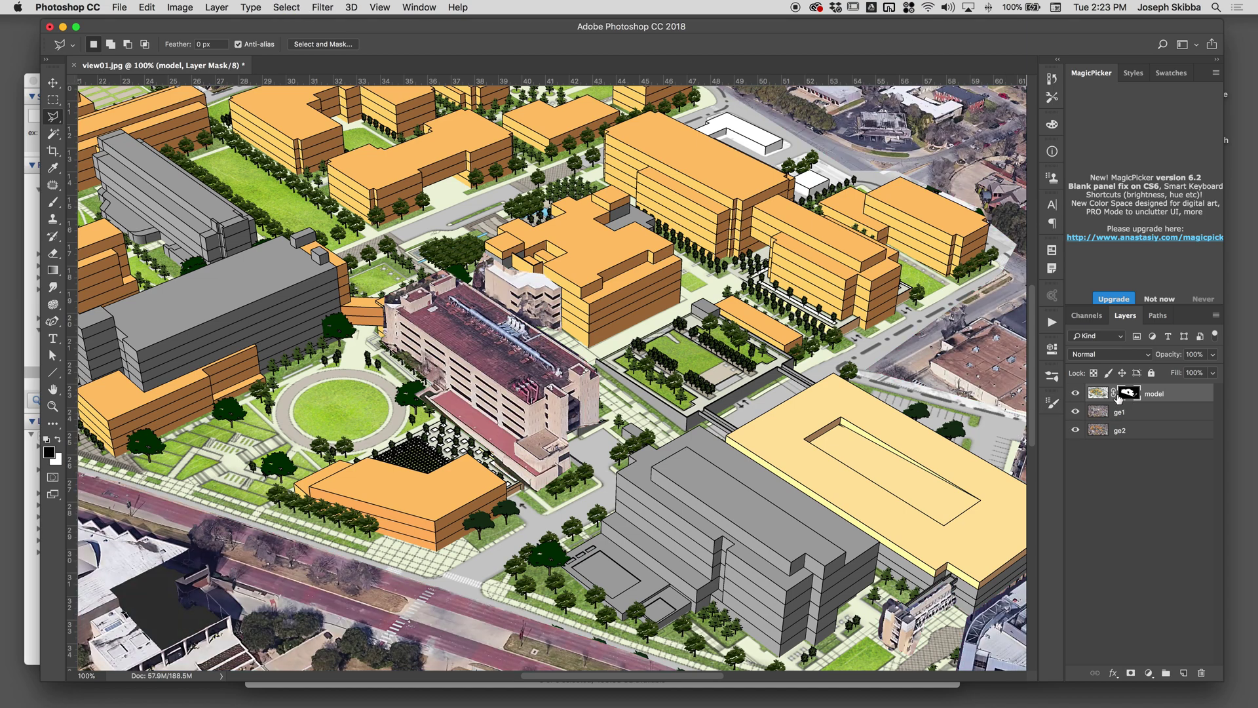
pyautogui.press('b')
pyautogui.press('x')
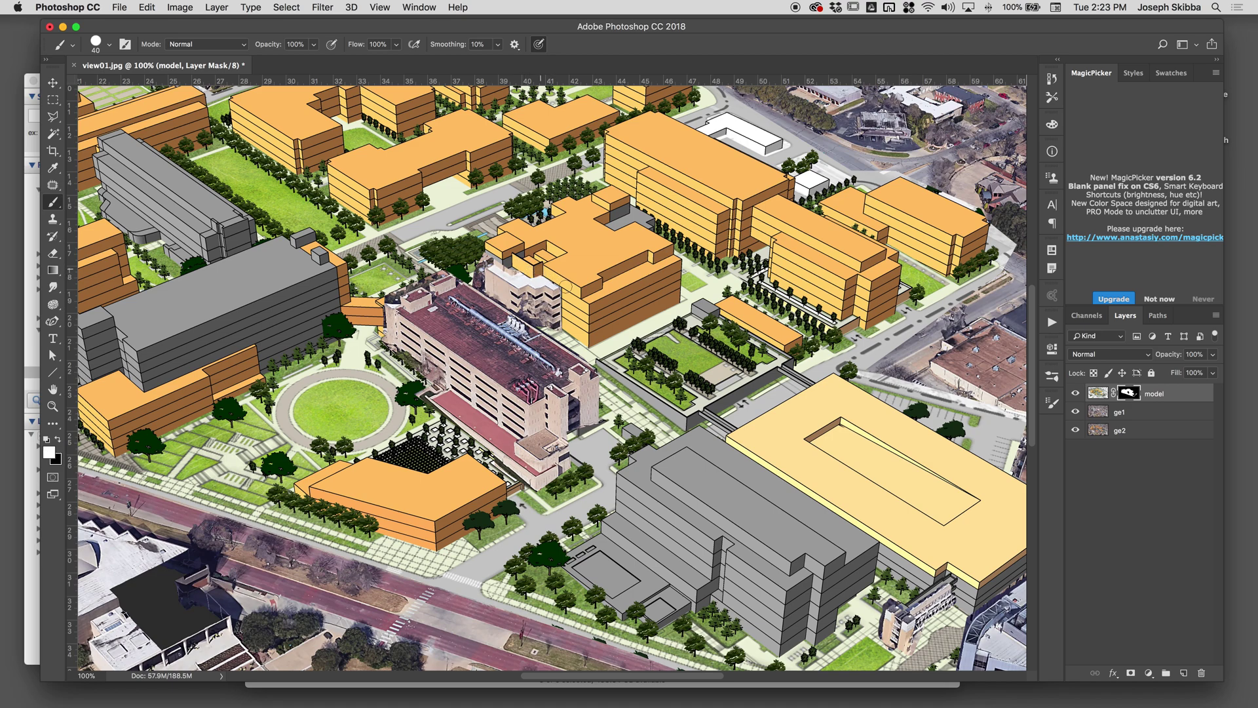
pyautogui.press('x')
pyautogui.press('x')
pyautogui.press('x')
# Step: Mask out the large grey building behind the low orange block by the circular lawn to reveal the white-roofed building
pyautogui.moveTo(513, 283); pyautogui.dragTo(857, 362)
pyautogui.click(1075, 393)
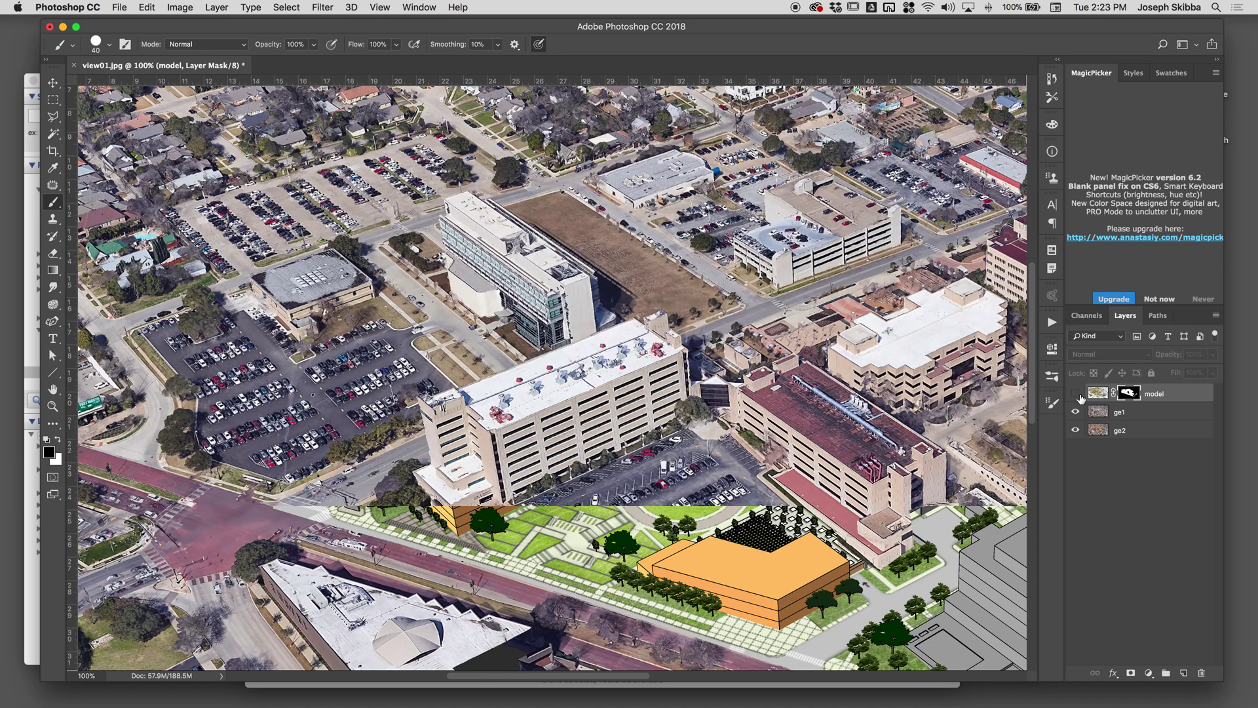
pyautogui.click(1075, 393)
pyautogui.press('l')
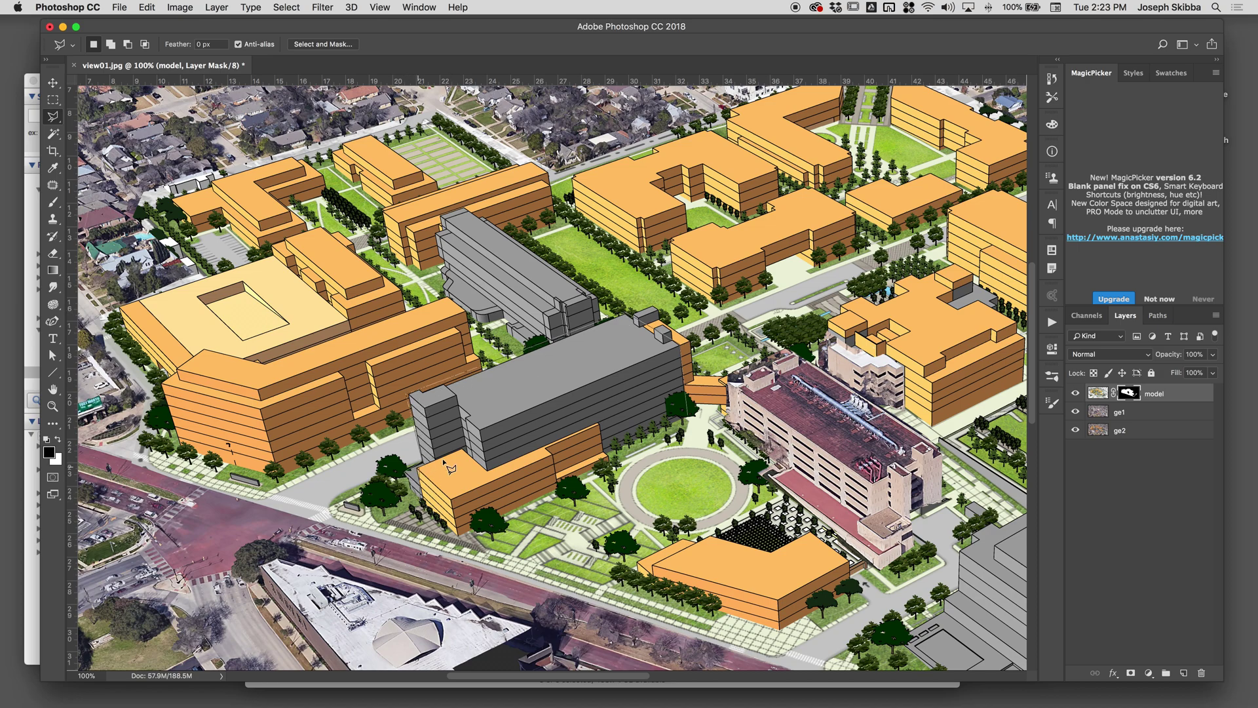
pyautogui.click(600, 425)
pyautogui.click(606, 456)
pyautogui.hotkey('alt', 'BackSpace')
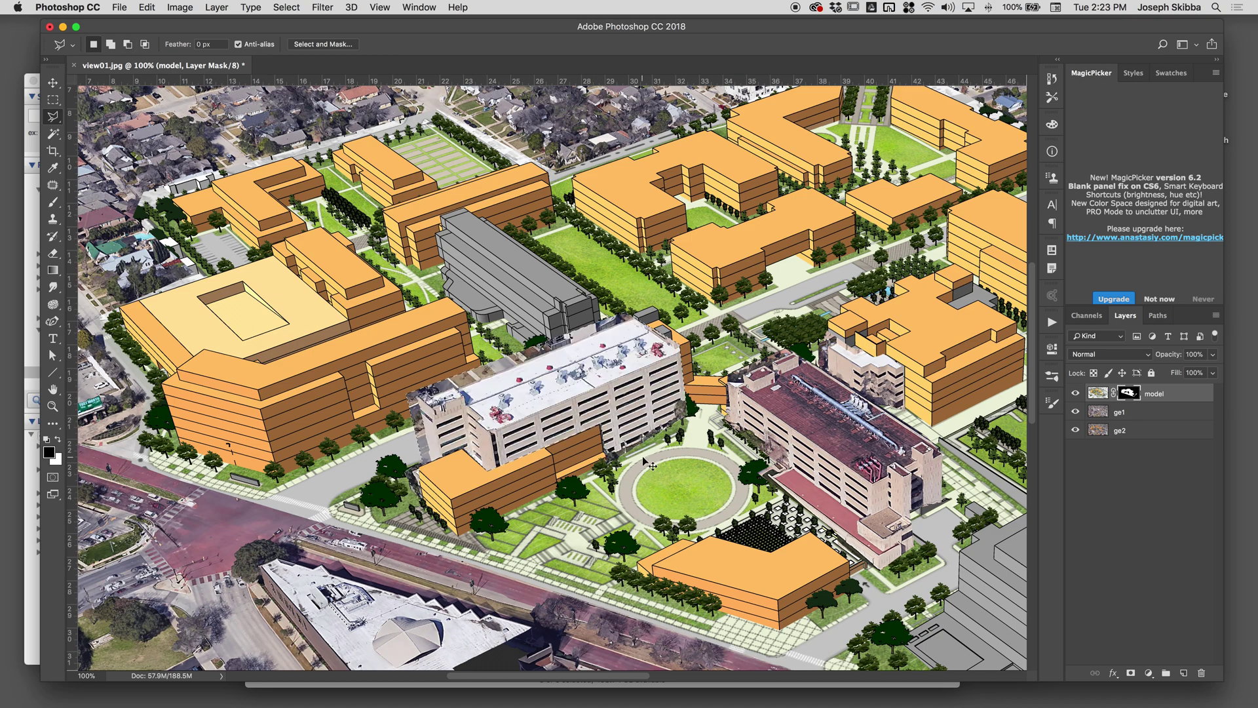
# Step: Brush black on the model mask along the end tower of the white-roofed building after comparing it with the ge1 aerial
pyautogui.press('b')
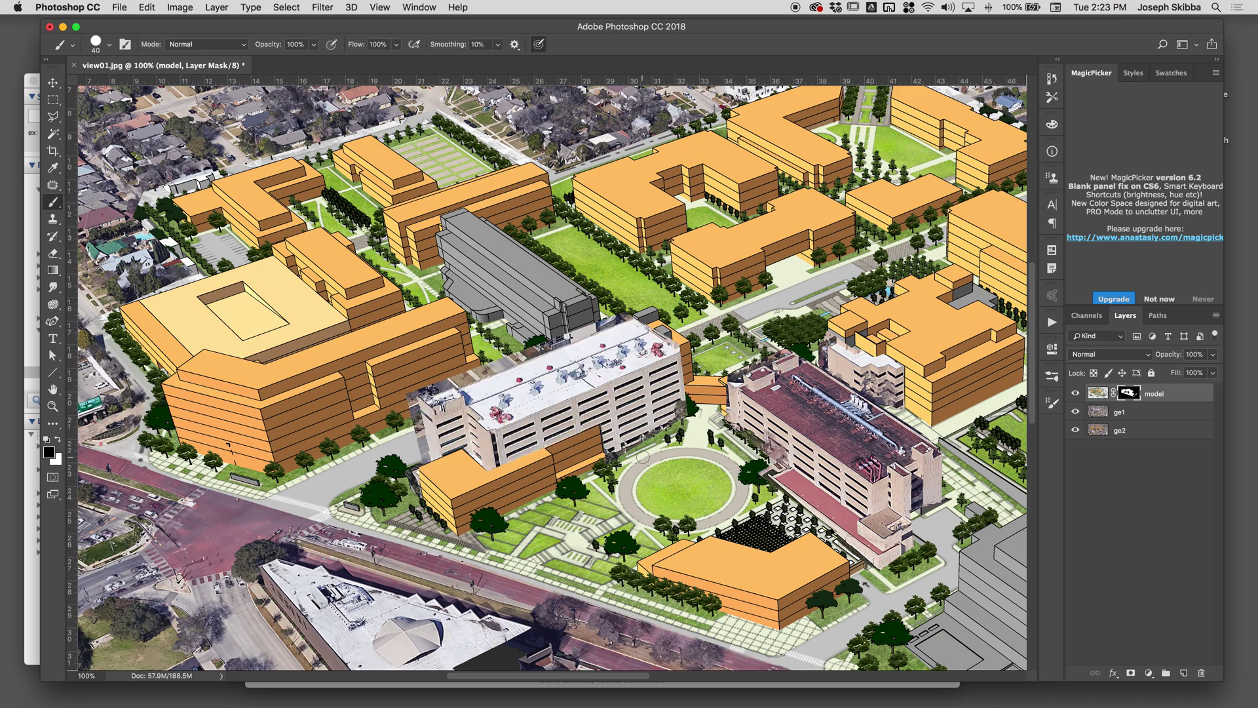
pyautogui.click(1076, 394)
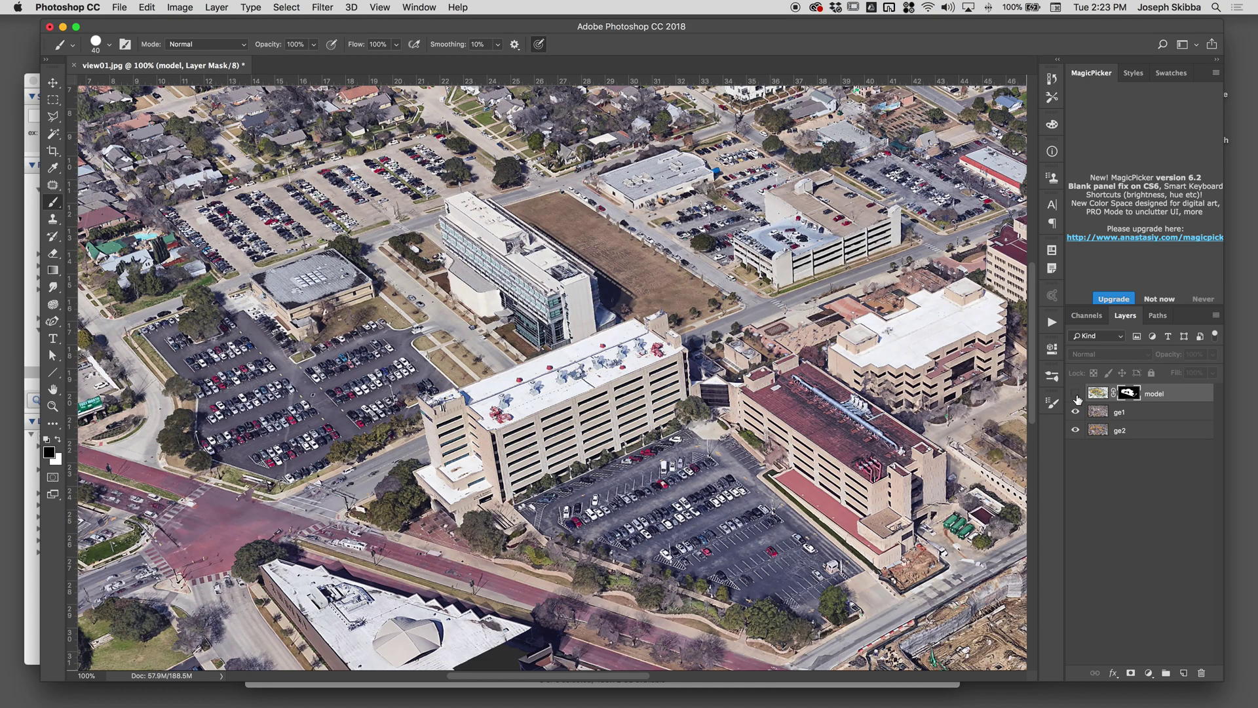
pyautogui.click(1077, 395)
pyautogui.moveTo(634, 313)
pyautogui.mouseDown()
pyautogui.moveTo(672, 344)
pyautogui.moveTo(680, 388)
pyautogui.mouseUp()
pyautogui.press('x')
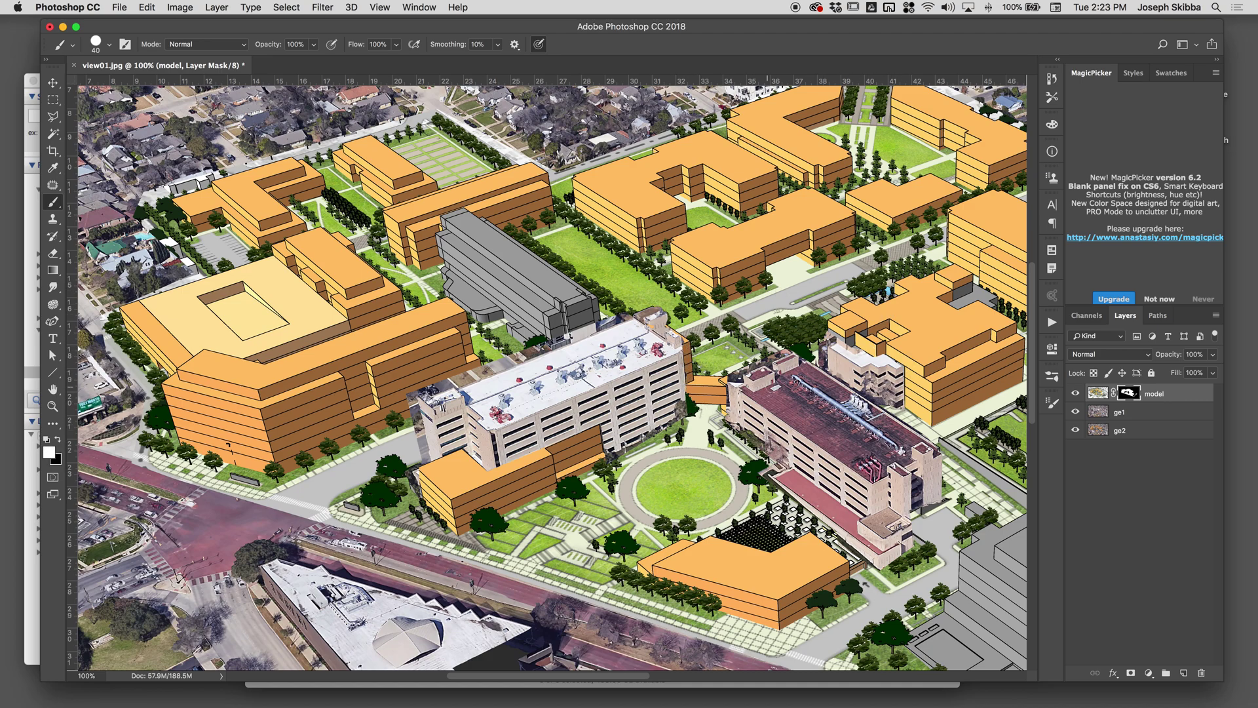
# Step: Mask out the narrow grey building beside the long green lawn on the model layer to reveal the glass-fronted building
pyautogui.moveTo(666, 435); pyautogui.dragTo(788, 500)
pyautogui.press('super+r')
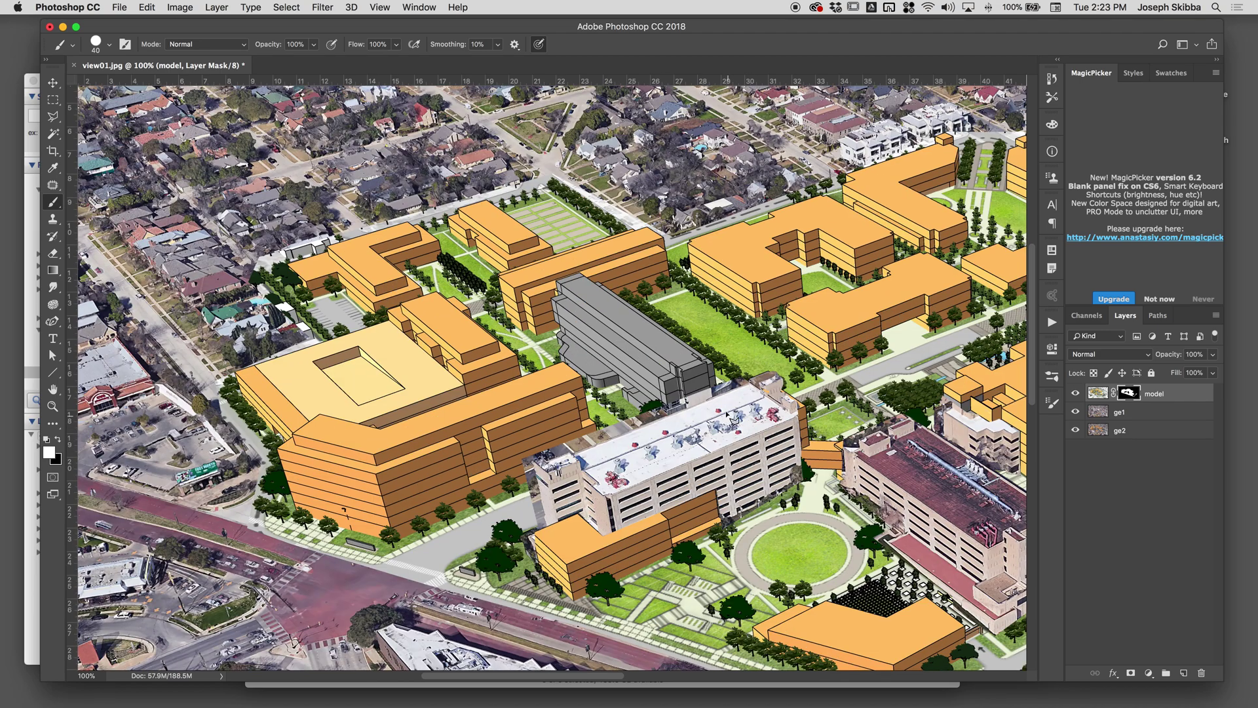
pyautogui.press('l')
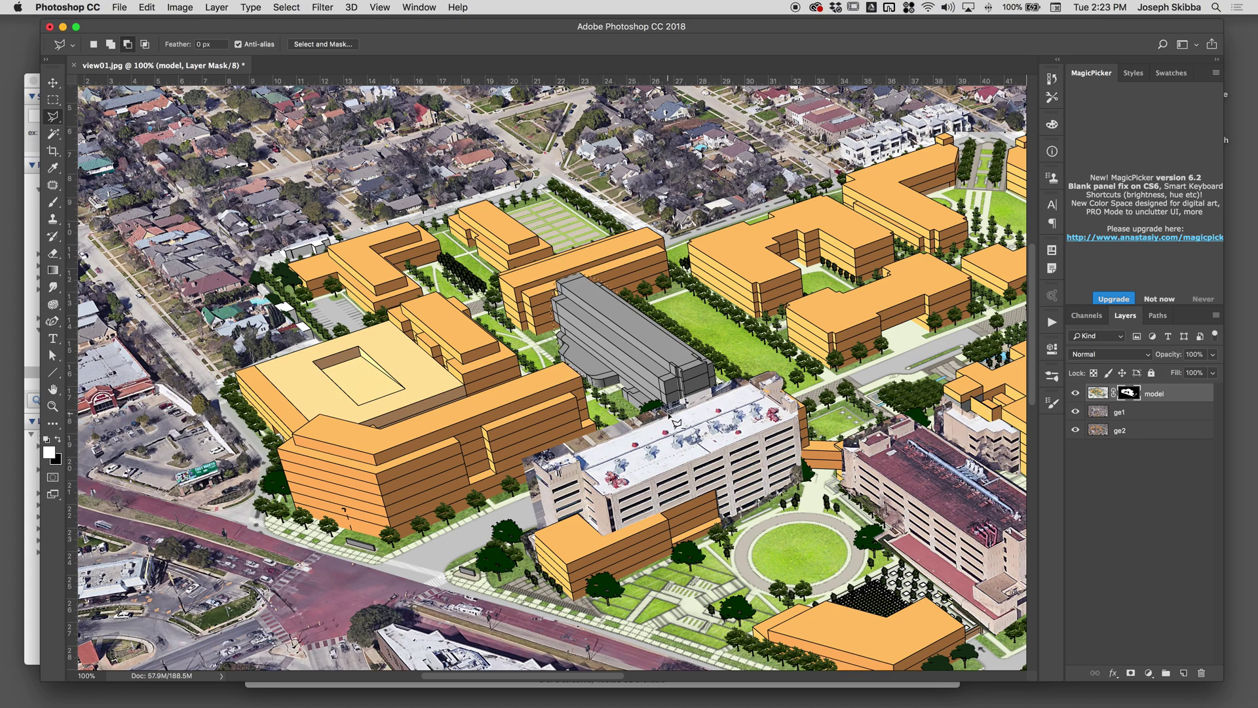
pyautogui.press('x')
pyautogui.press('alt')
pyautogui.hotkey('alt', 'BackSpace')
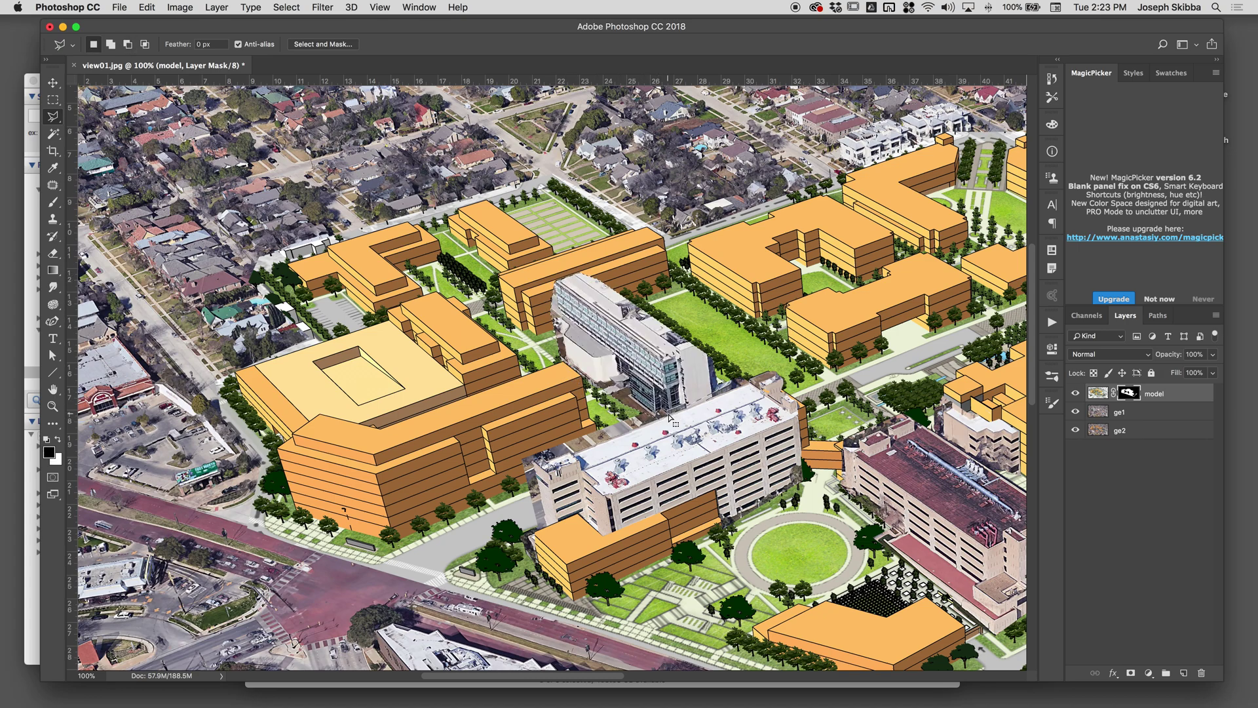
# Step: Hide the model, outline the glass-fronted building on the aerial, fill that area black on the model mask and show the model again
pyautogui.click(1075, 393)
pyautogui.press('super+d')
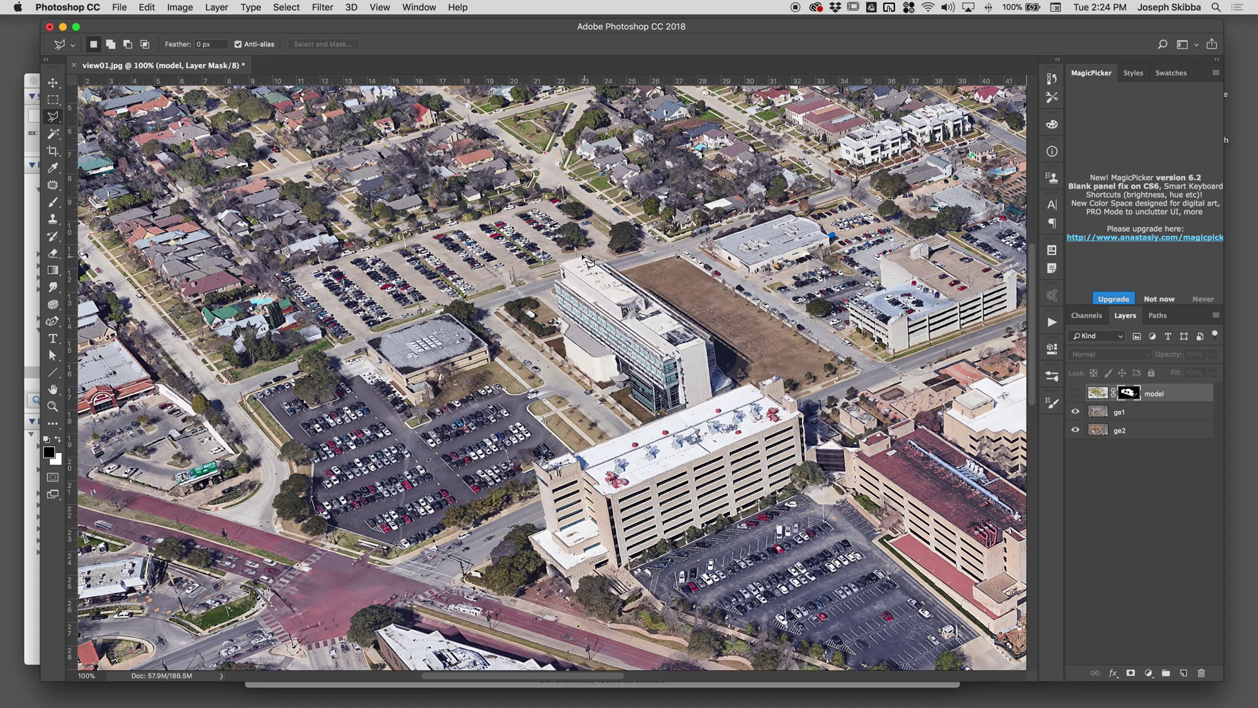
pyautogui.click(561, 269)
pyautogui.click(566, 354)
pyautogui.click(591, 385)
pyautogui.doubleClick(673, 410)
pyautogui.press('BackSpace')
pyautogui.click(726, 245)
pyautogui.click(1075, 393)
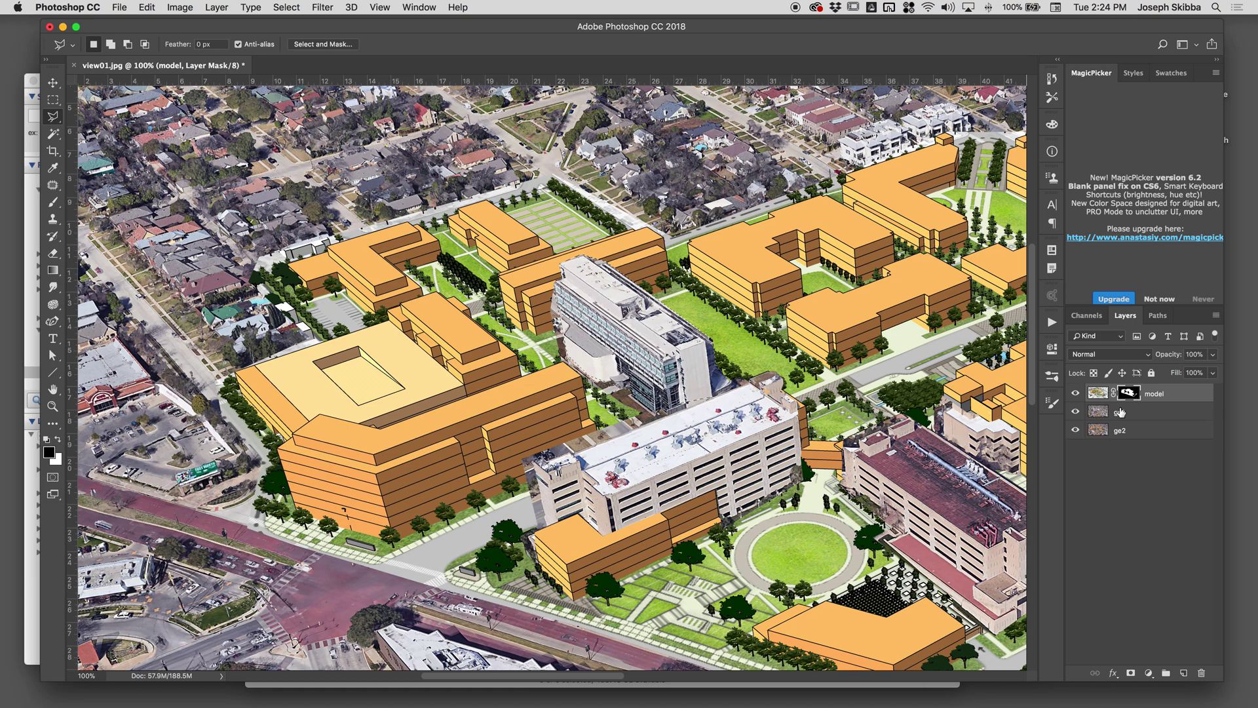
# Step: Disable and re-enable the model layer's mask to compare the full model with the masked view
pyautogui.press('b')
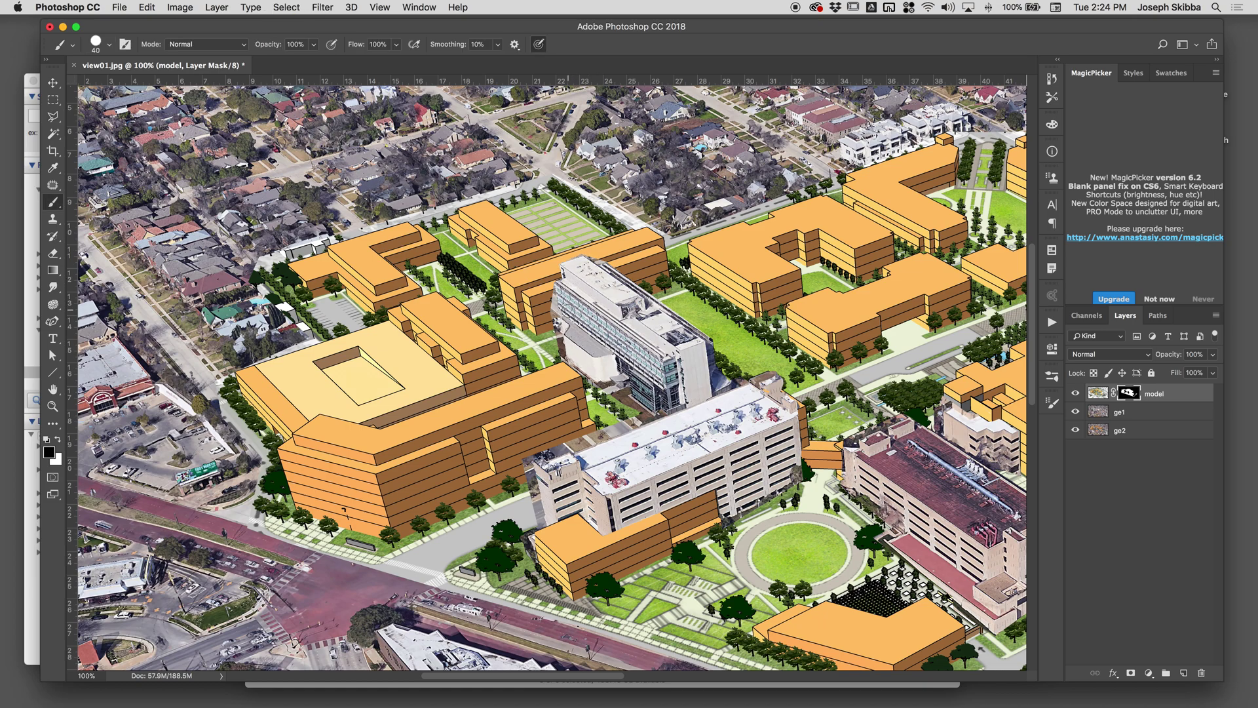
pyautogui.press('x')
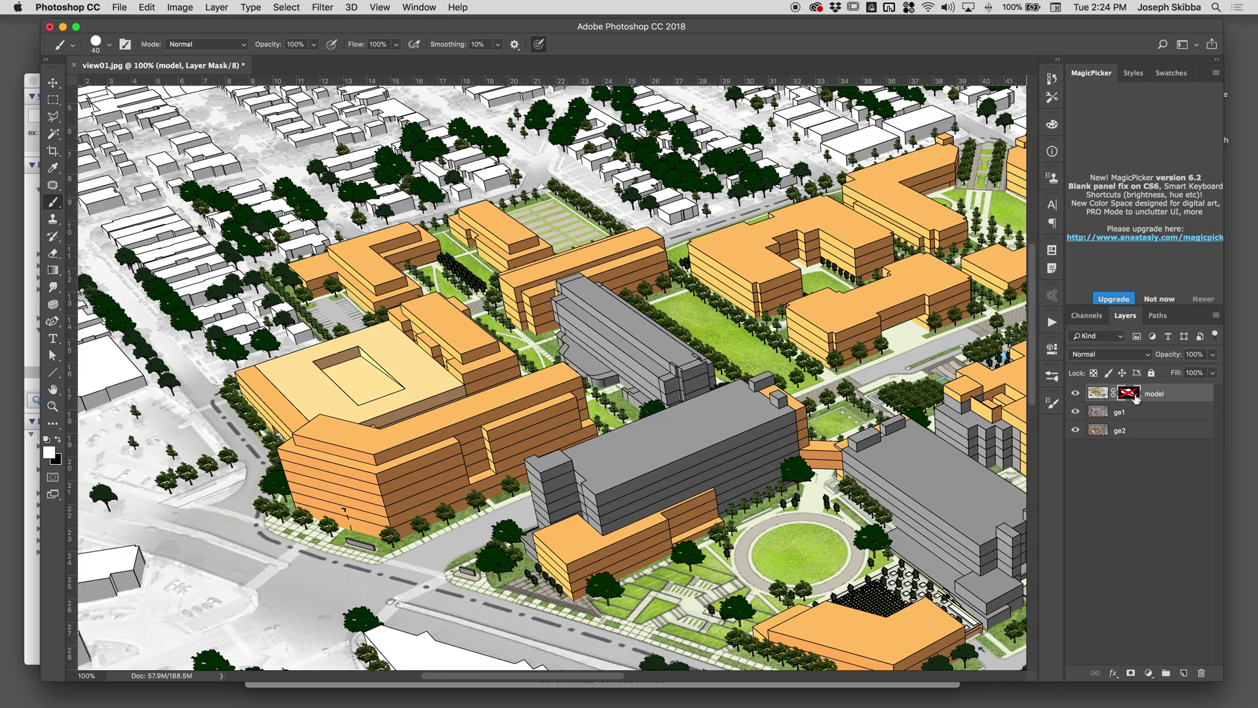
pyautogui.keyDown('shift'); pyautogui.click(1132, 396); pyautogui.keyUp('shift')
pyautogui.keyDown('shift'); pyautogui.click(1134, 398); pyautogui.keyUp('shift')
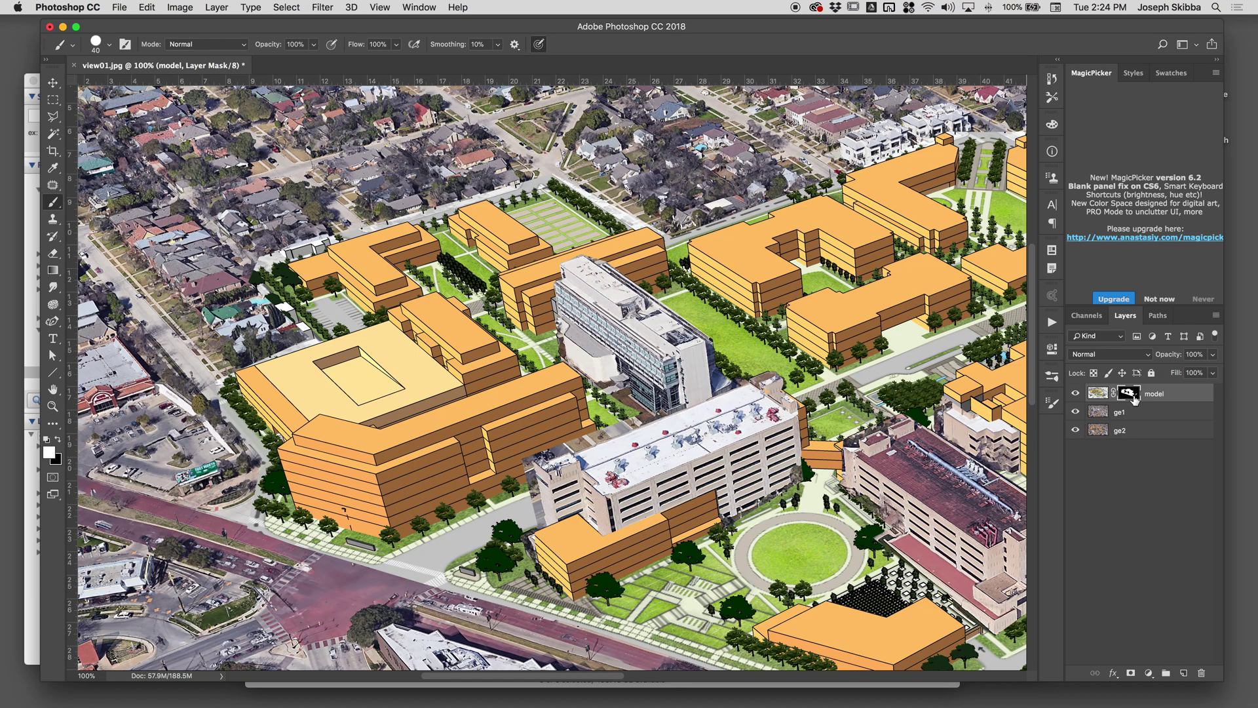
pyautogui.press('x')
pyautogui.press('x')
# Step: Try painting black on the model mask over the small grey structure at the end of the low orange building by the garden court
pyautogui.moveTo(676, 366); pyautogui.dragTo(279, 350)
pyautogui.moveTo(731, 457); pyautogui.dragTo(579, 396)
pyautogui.press('super+r')
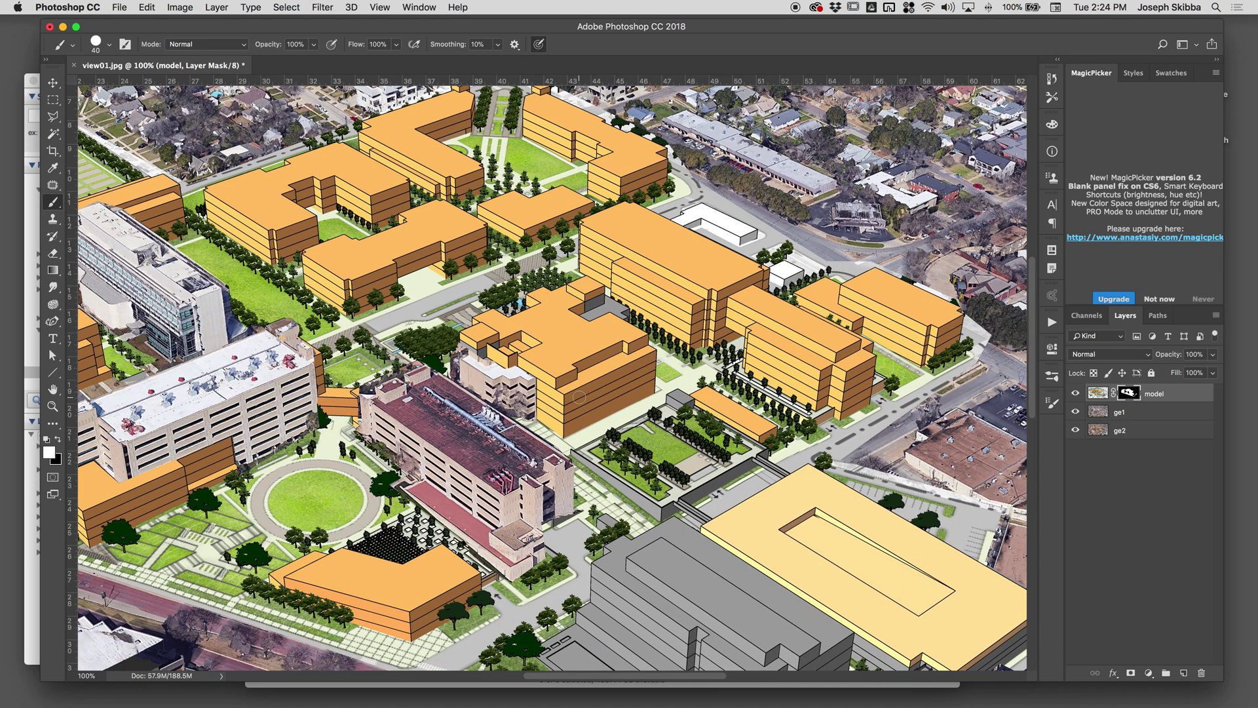
pyautogui.press('x')
pyautogui.moveTo(679, 401); pyautogui.dragTo(689, 412)
pyautogui.press('super+z')
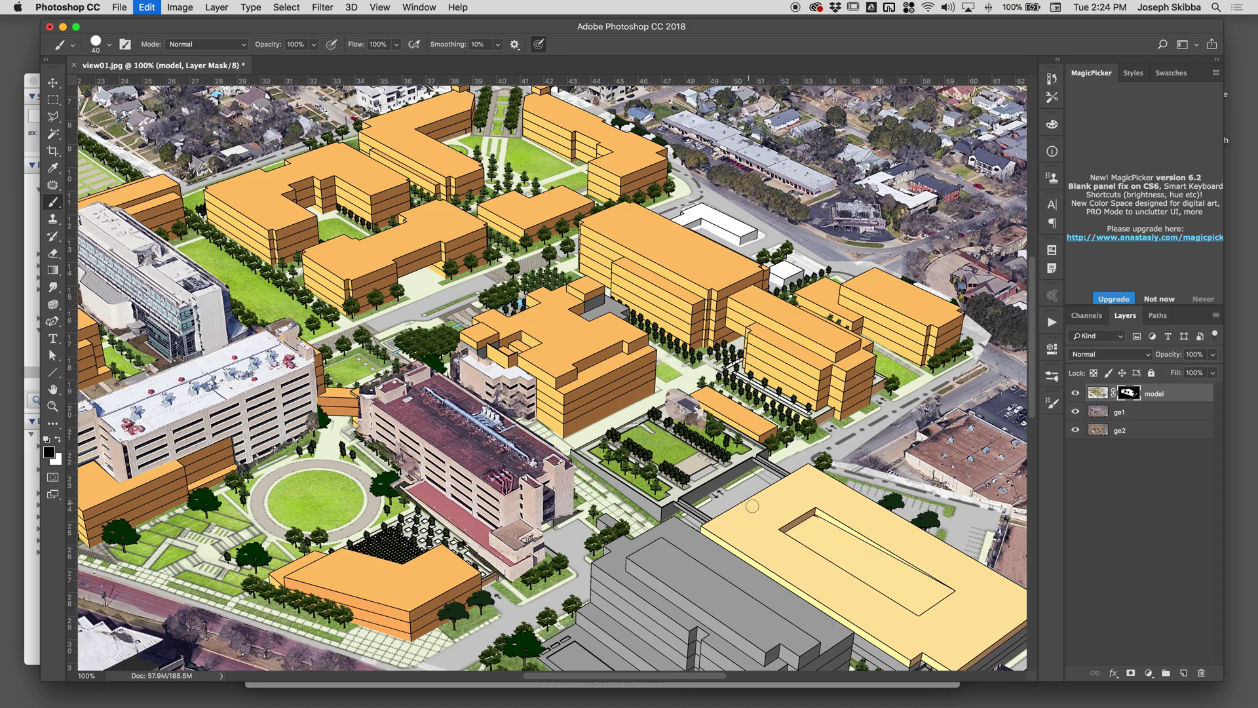
pyautogui.press('alt+super+z')
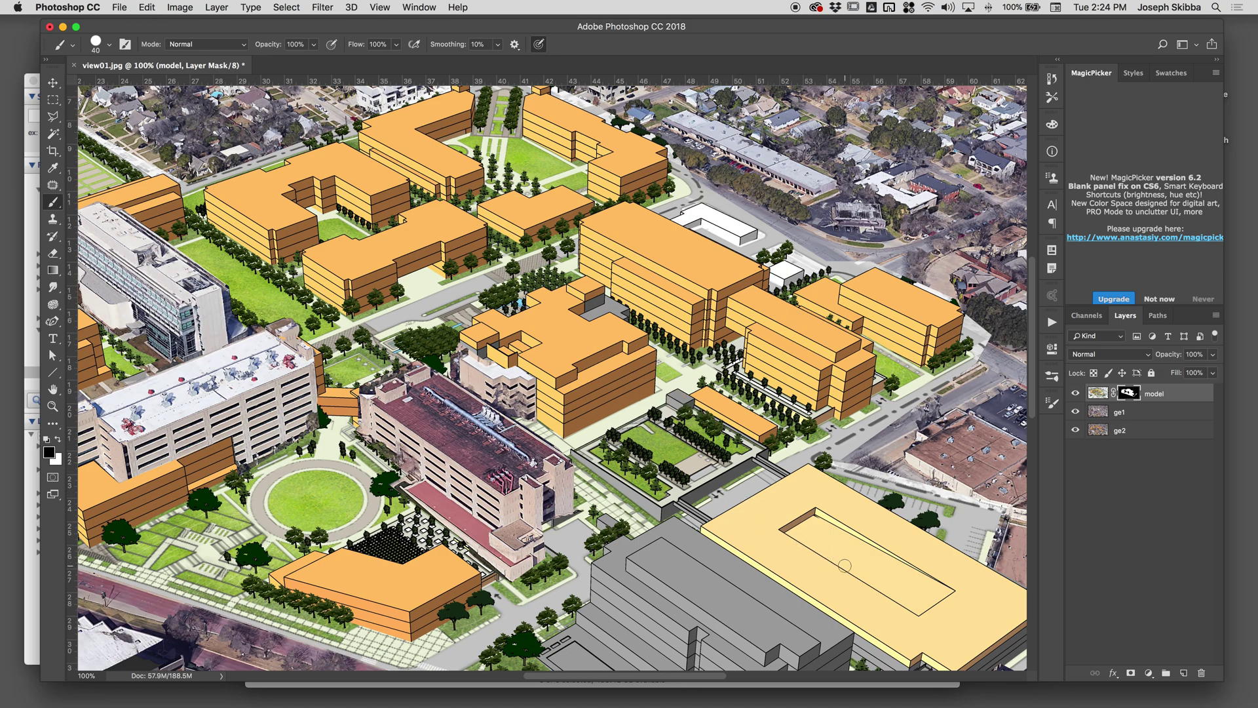
# Step: Toggle the model mask and the visibility of the model and ge1 layers to compare the masked model with the aerials
pyautogui.scroll(-2, 847, 401)
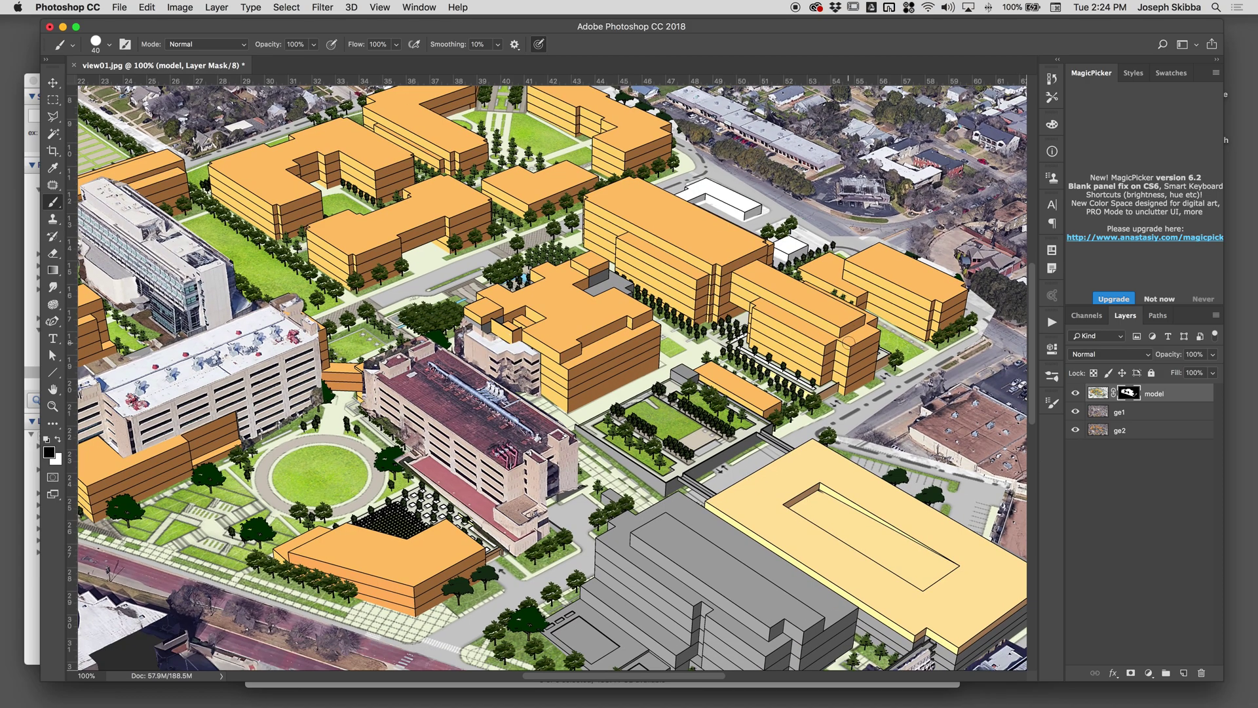
pyautogui.keyDown('shift'); pyautogui.click(1127, 394); pyautogui.keyUp('shift')
pyautogui.keyDown('shift'); pyautogui.click(1127, 394); pyautogui.keyUp('shift')
pyautogui.click(1075, 394)
pyautogui.click(1075, 398)
pyautogui.click(1076, 398)
pyautogui.click(1075, 398)
pyautogui.click(1076, 399)
pyautogui.click(1075, 395)
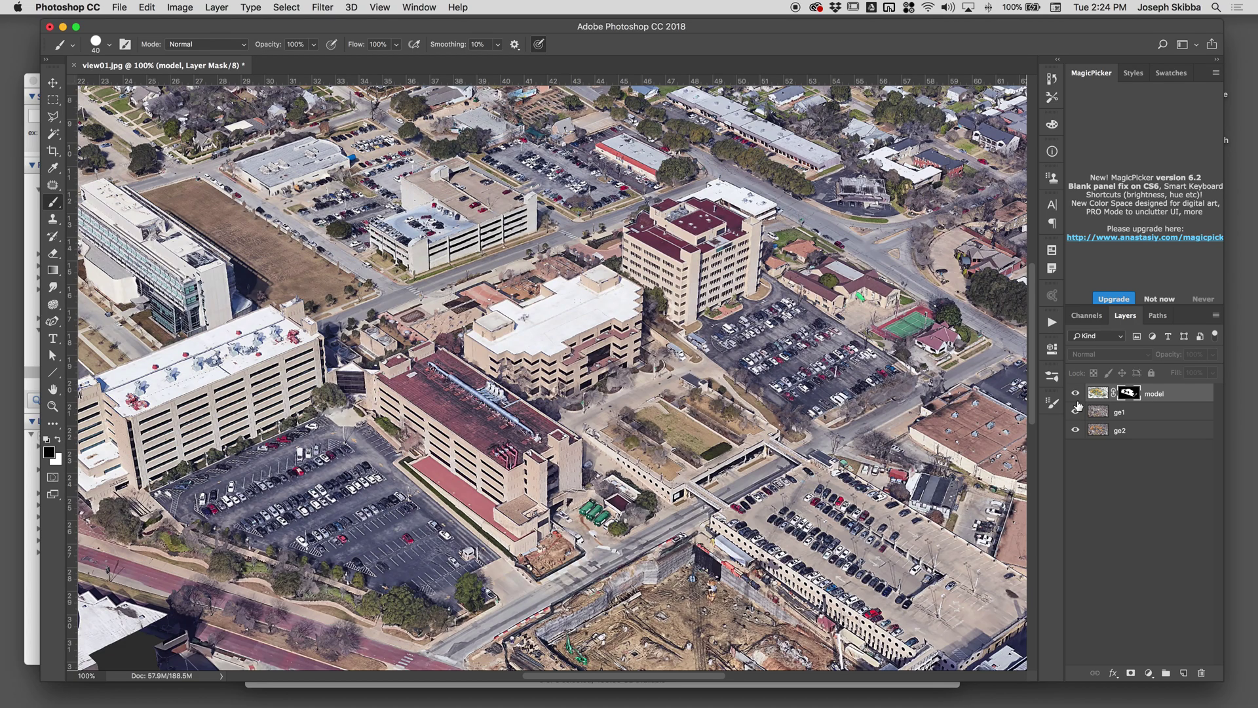
pyautogui.click(1076, 401)
pyautogui.click(1076, 405)
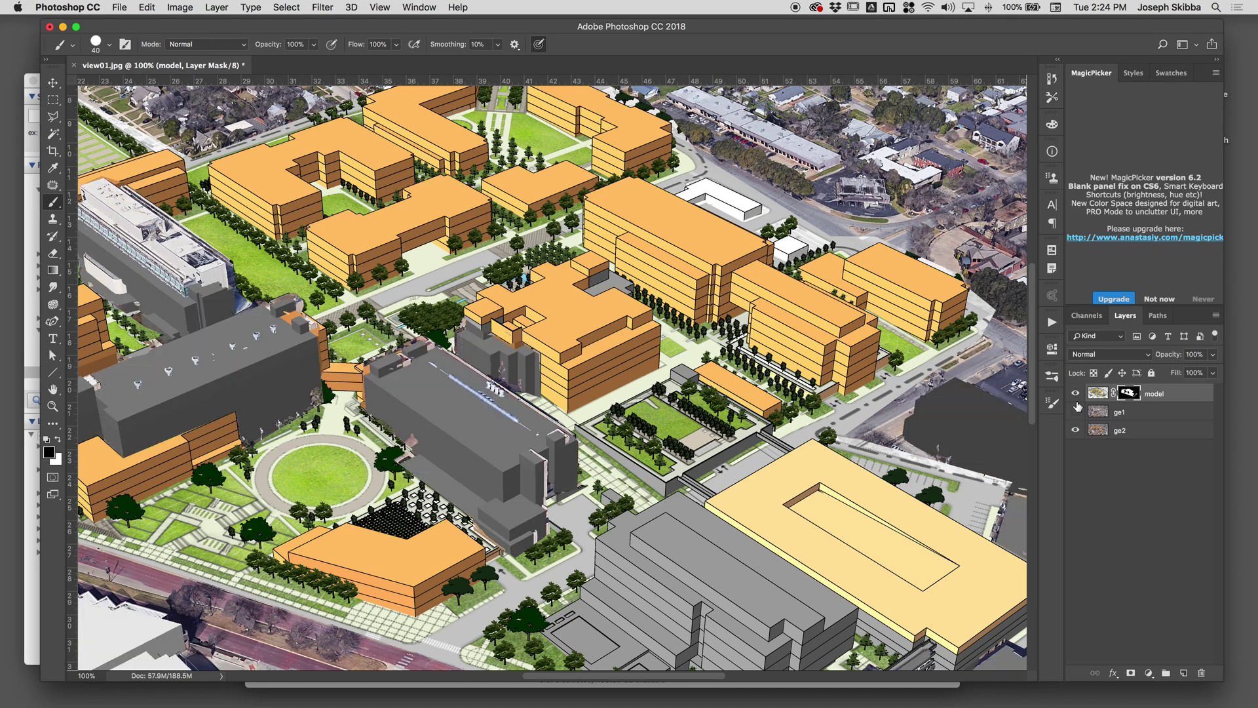
pyautogui.click(1075, 412)
# Step: Add a new layer named "d" above the model layer and fill it entirely with white
pyautogui.press('super+0')
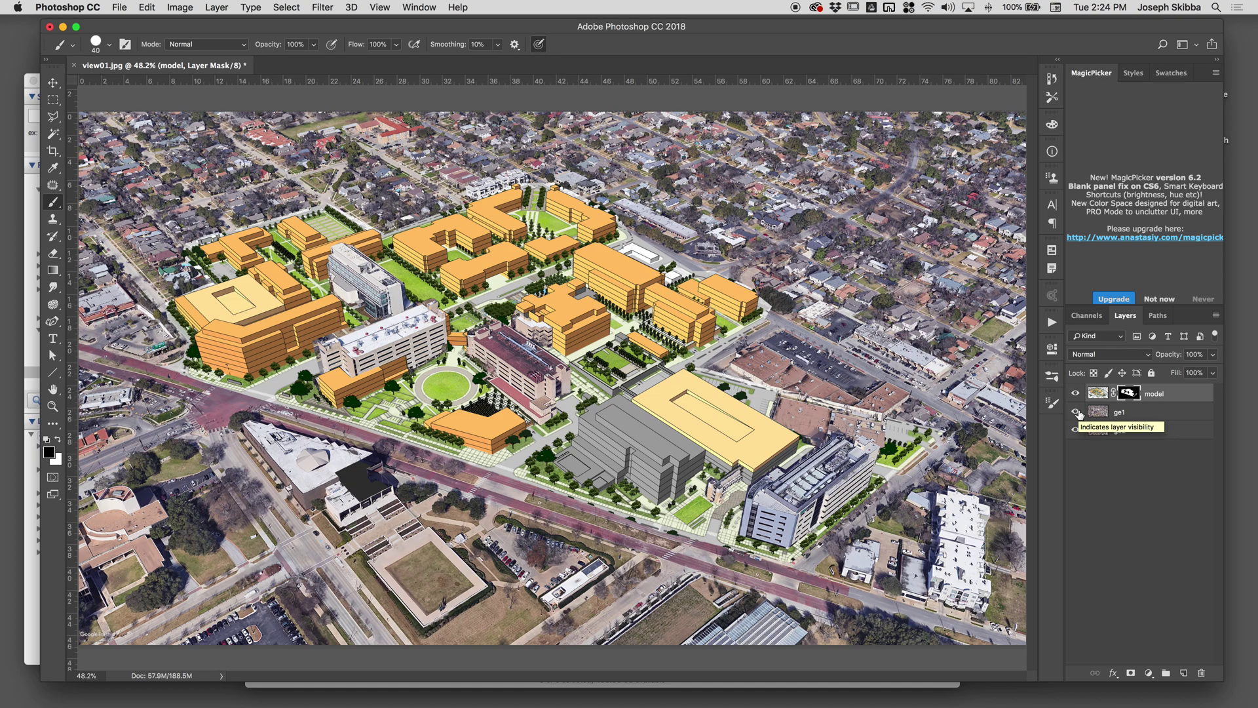
pyautogui.press('super+shift+n')
pyautogui.write('d')
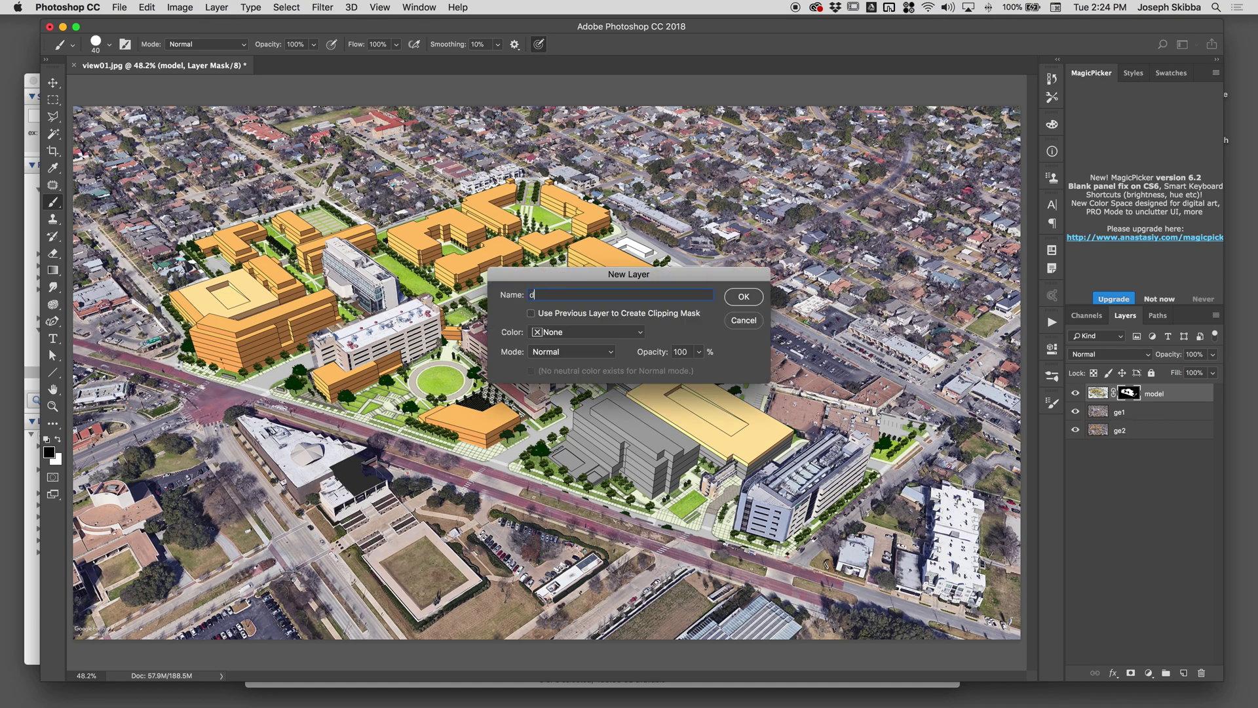
pyautogui.press('Return')
pyautogui.hotkey('alt', 'BackSpace')
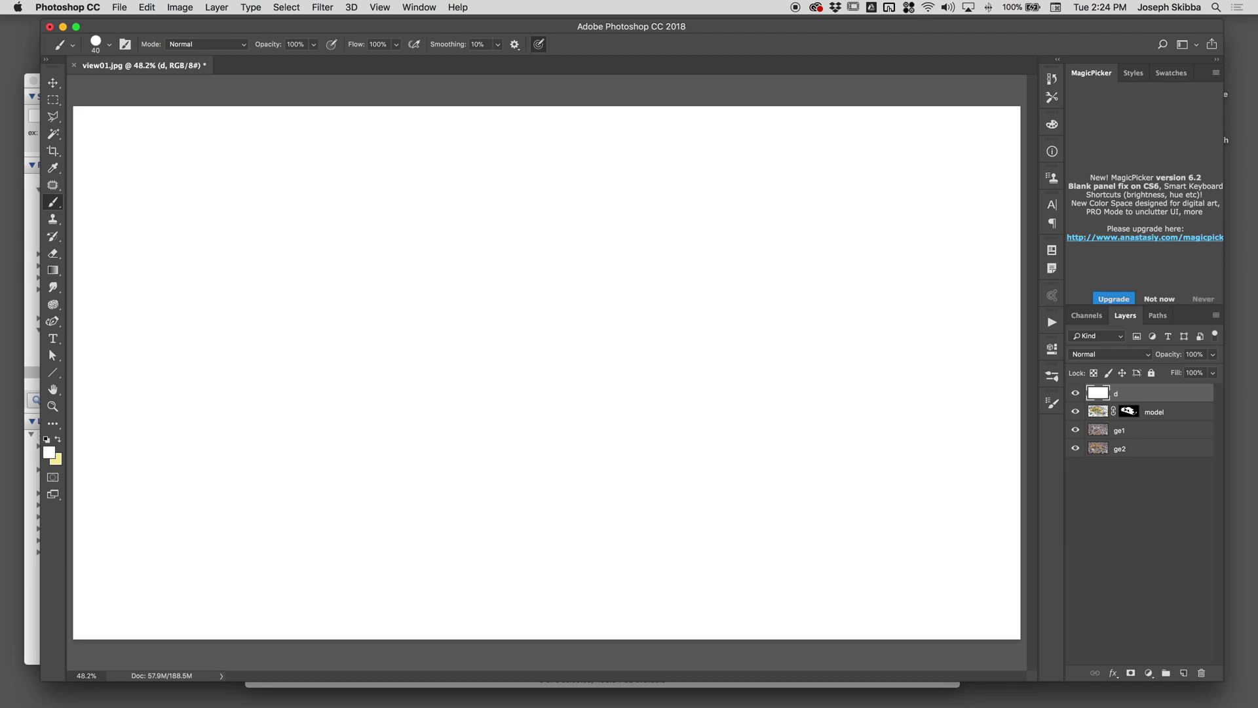
# Step: Move the white layer d below the model layer and set its opacity to 40% to fade the aerial
pyautogui.press('super+bracketleft')
pyautogui.press('v')
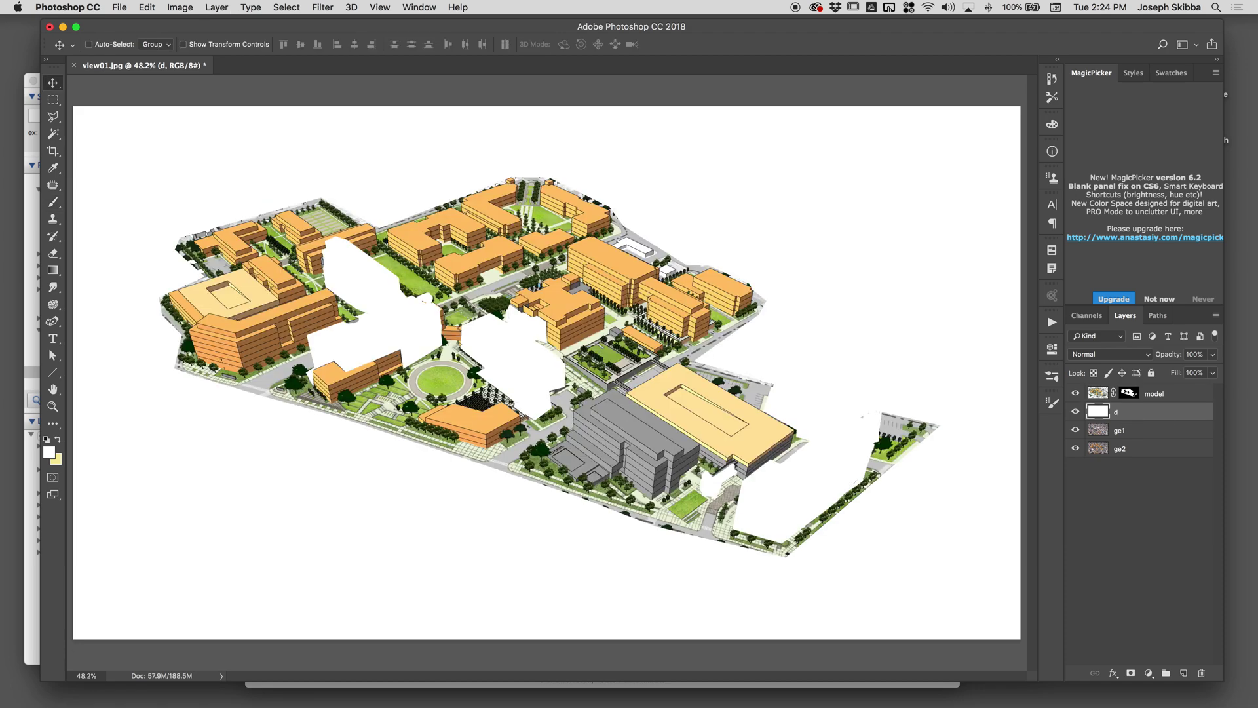
pyautogui.press('4')
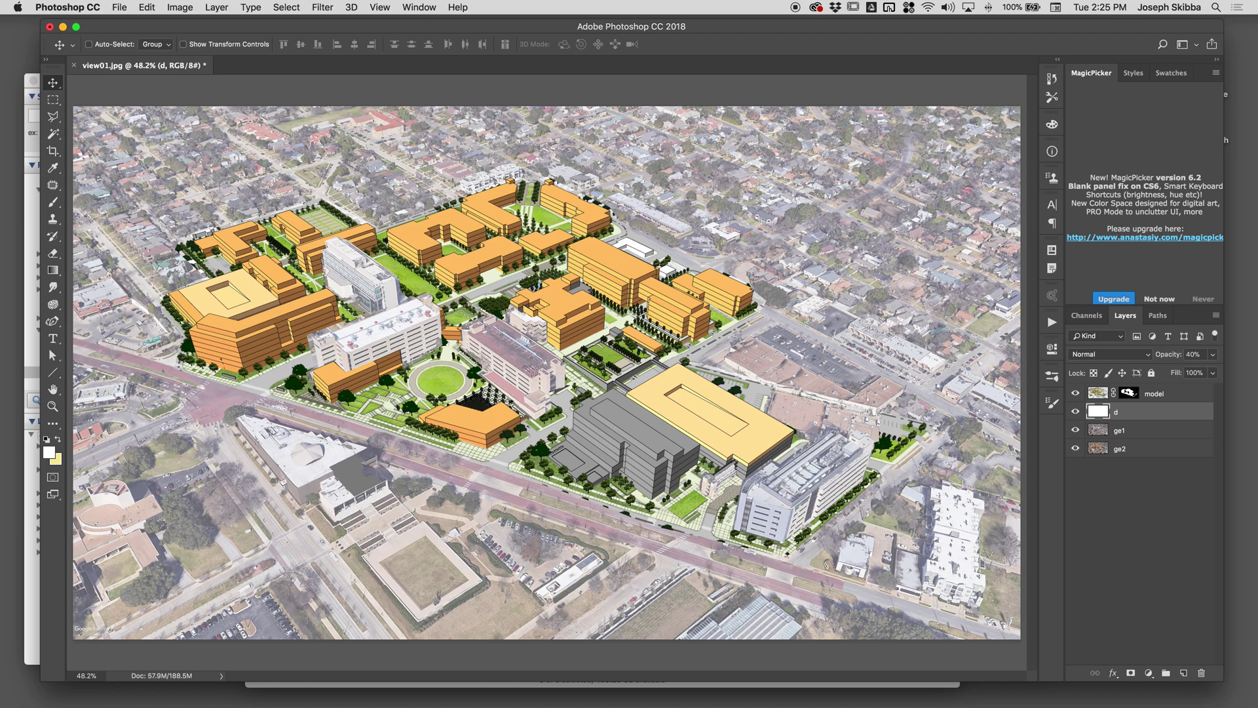
# Step: Switch to SketchUp and view the GE-match01 scene followed by the GE export scene
pyautogui.press('super+Tab')
pyautogui.press('super+Tab')
pyautogui.press('super+Tab')
pyautogui.press('super+Tab')
pyautogui.press('super+Tab')
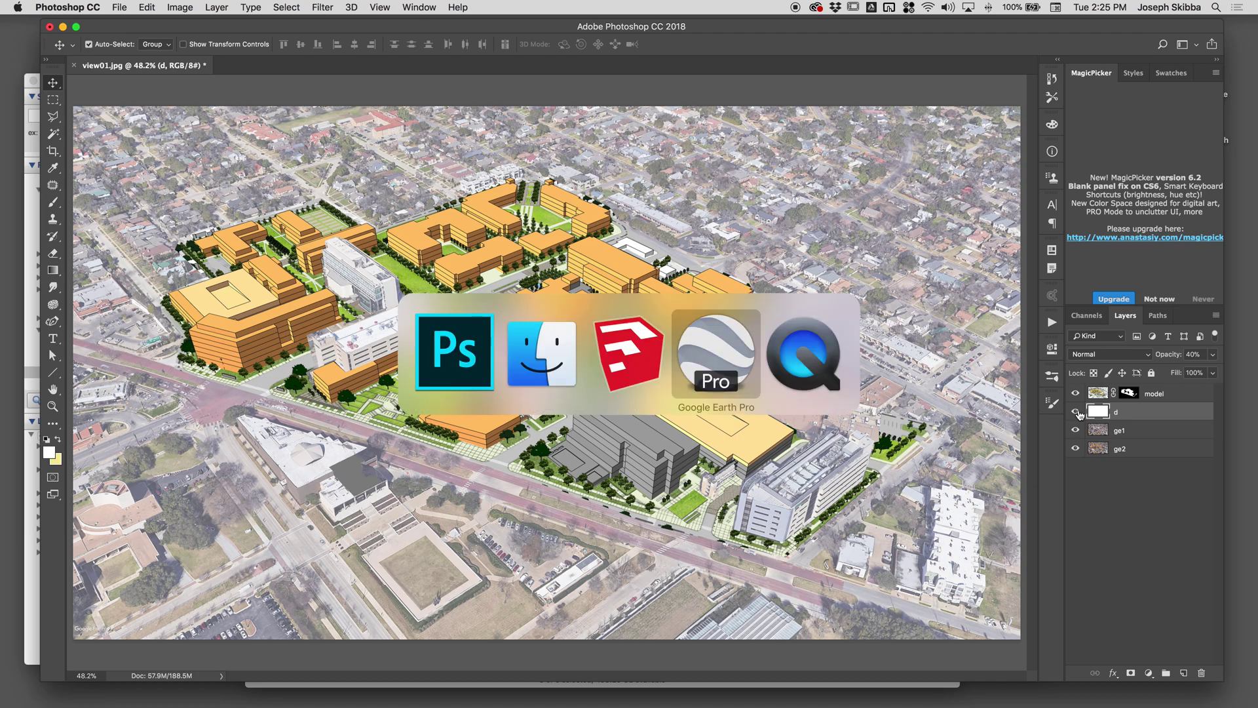
pyautogui.press('super+Tab')
pyautogui.press('super+Tab')
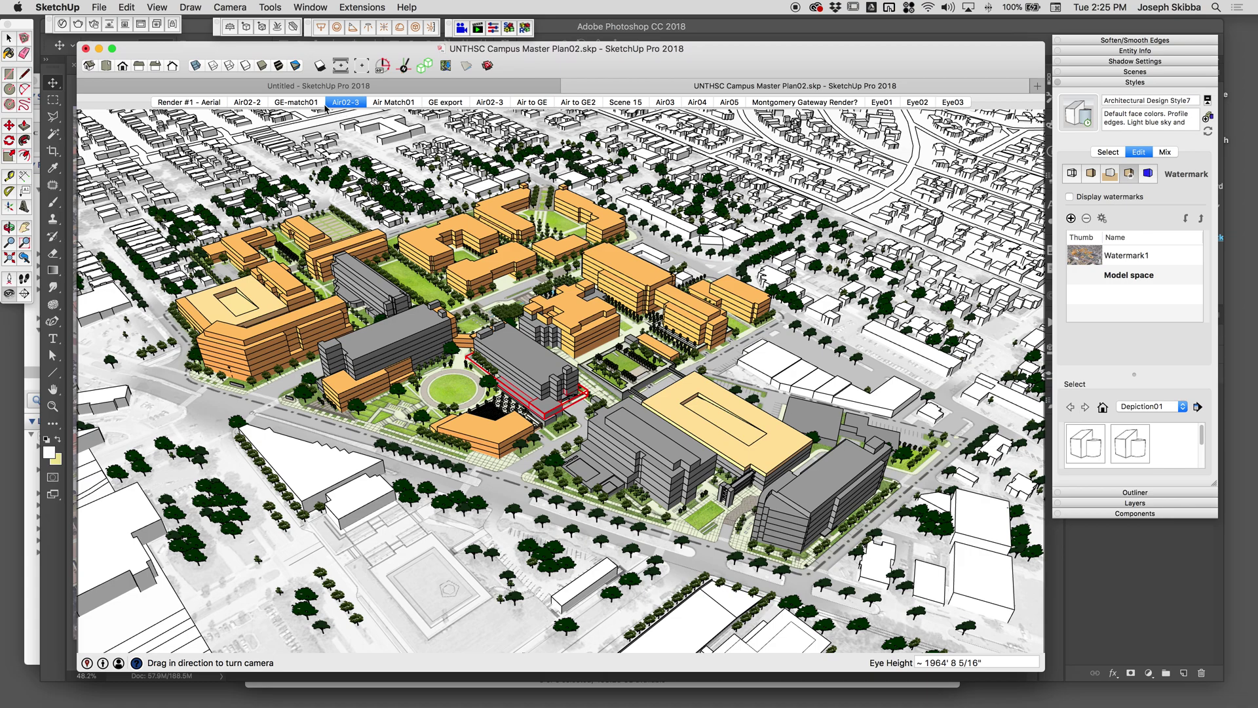
pyautogui.click(318, 103)
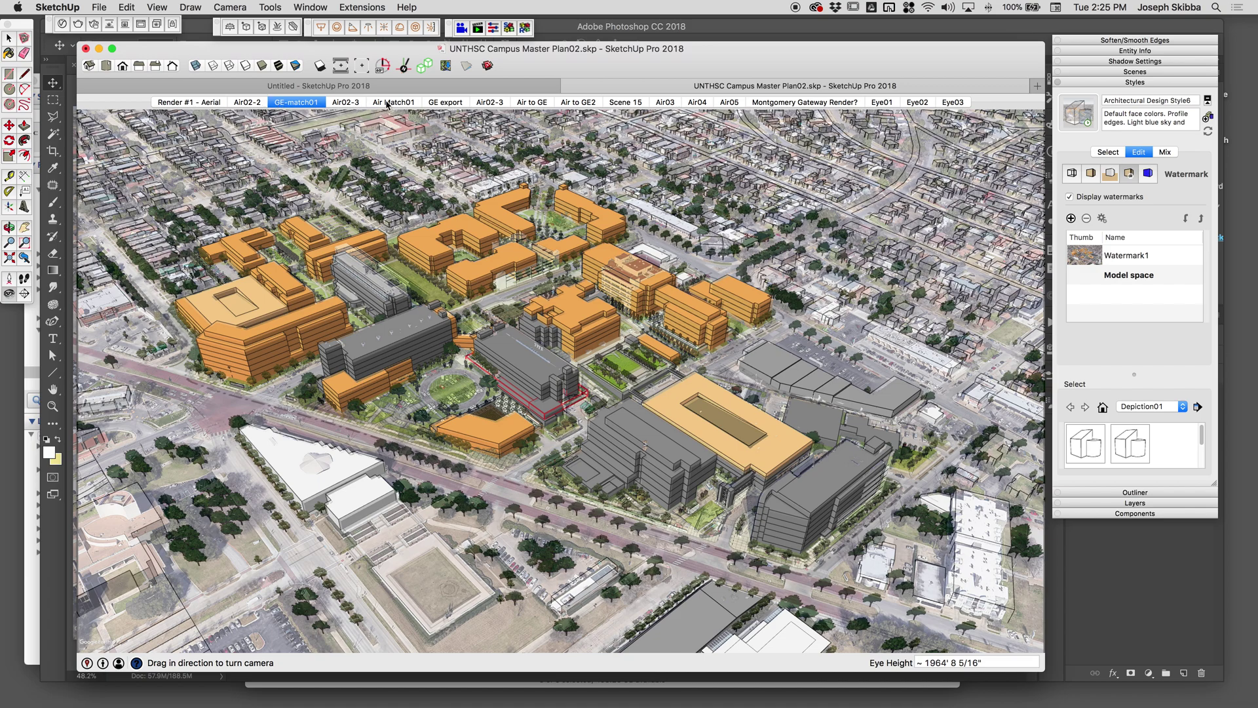
pyautogui.click(437, 103)
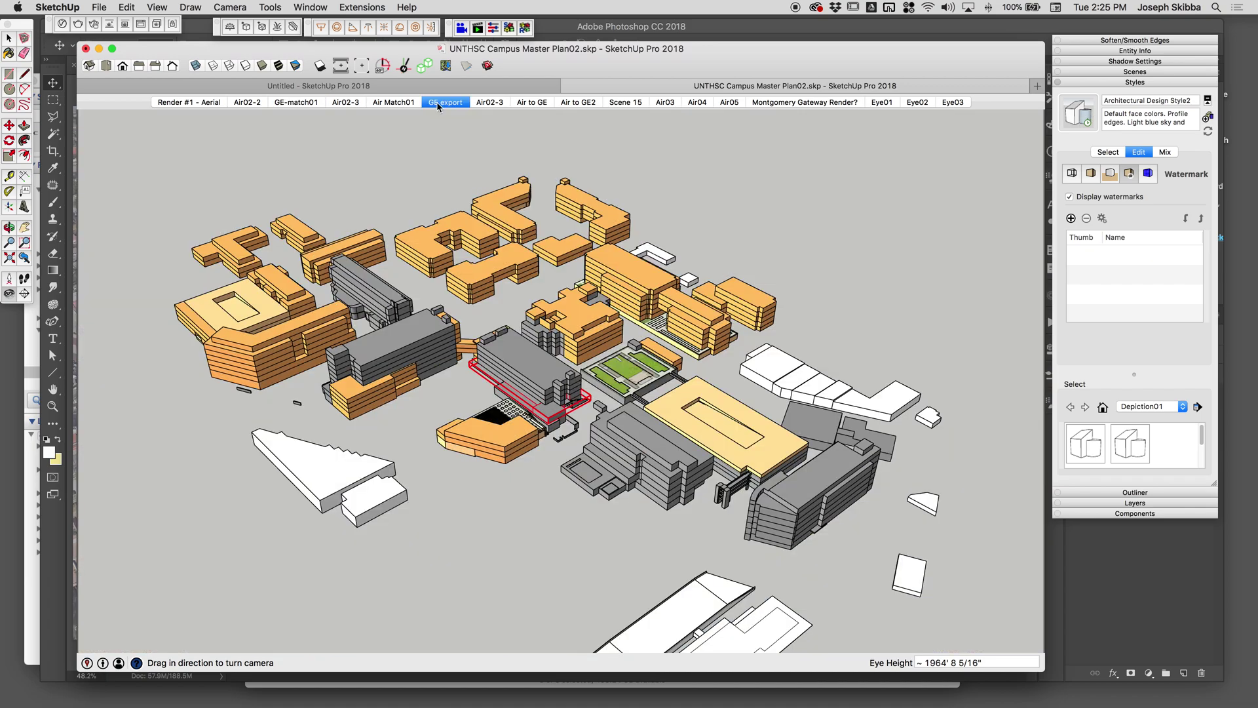
# Step: Switch to Finder and select the exported UNTHSC Campus Master Plan02.kmz file in the Google Earth Match folder
pyautogui.press('super+Tab')
pyautogui.press('super+Tab')
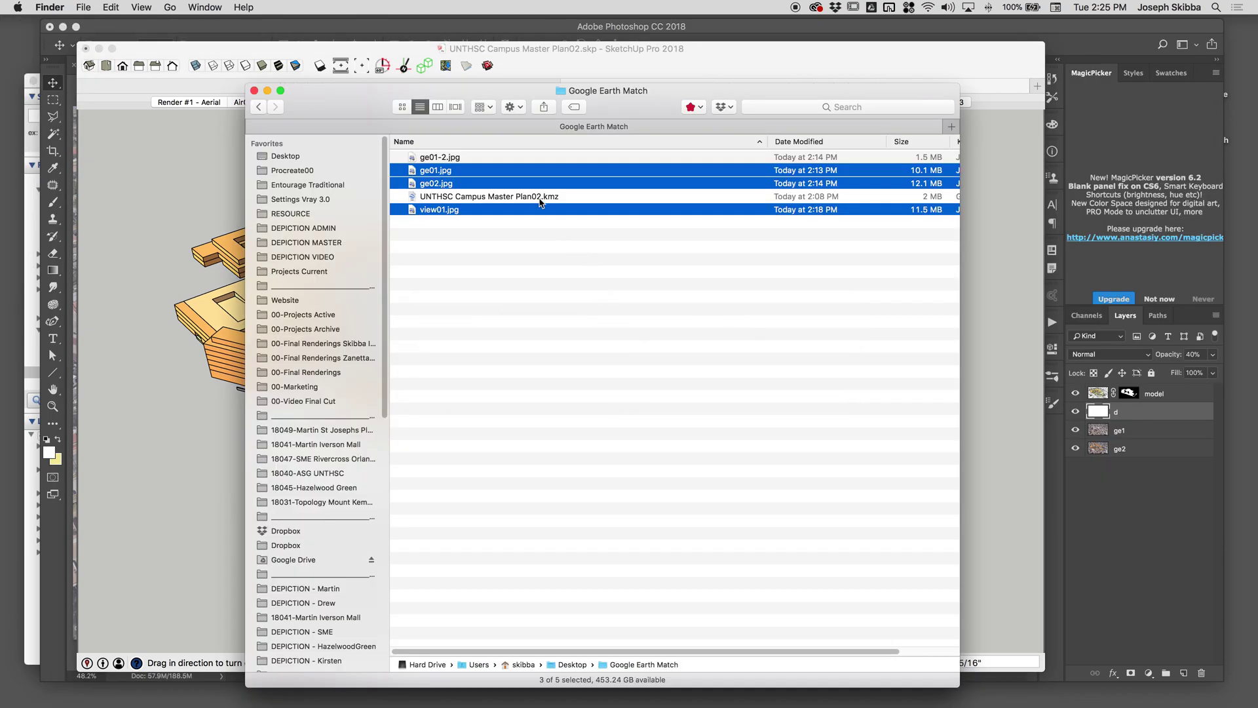
pyautogui.click(540, 197)
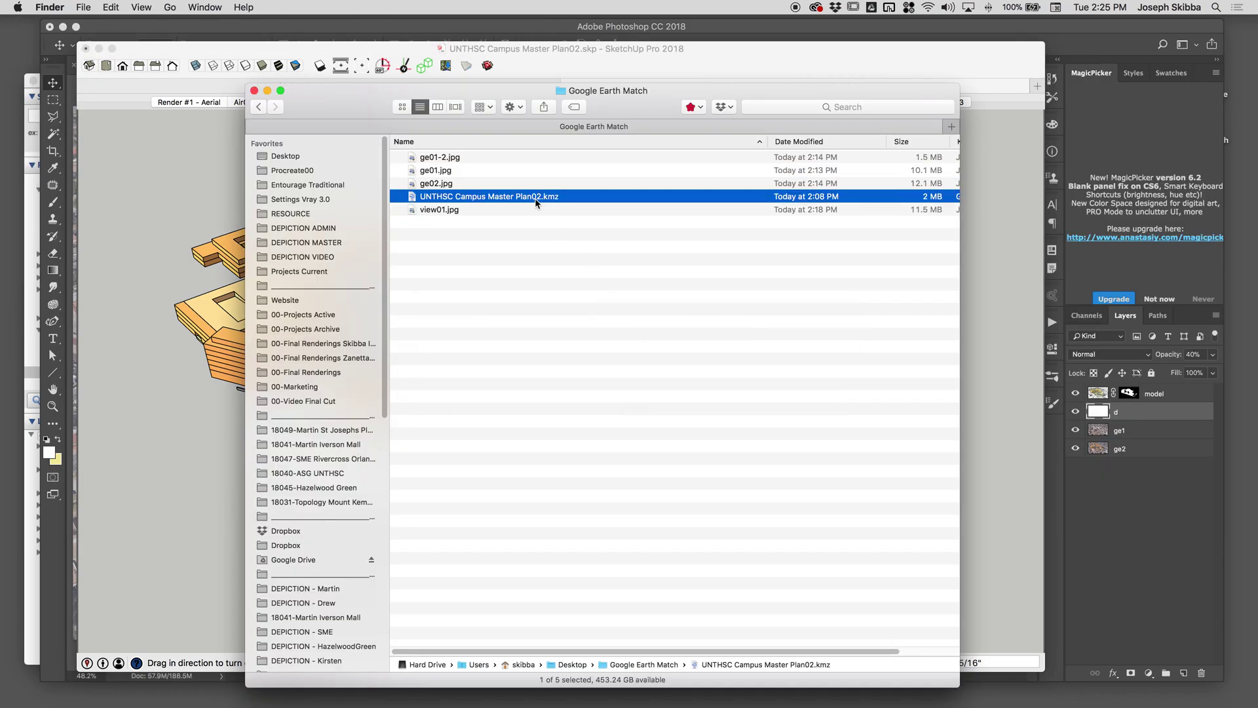
# Step: Examine the imported campus model in Google Earth Pro, moving the SketchUp window aside and returning to Google Earth
pyautogui.press('super+Tab')
pyautogui.press('super+Tab')
pyautogui.press('super+Tab')
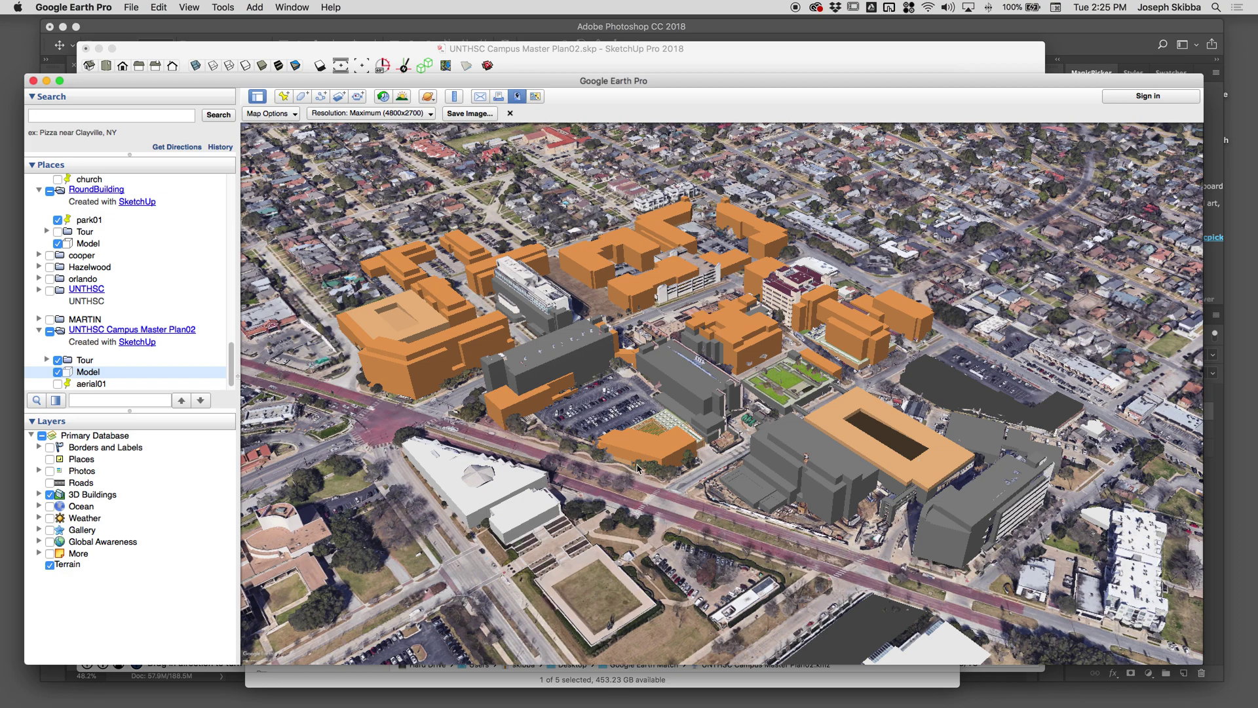
pyautogui.press('super+Tab')
pyautogui.press('super+Tab')
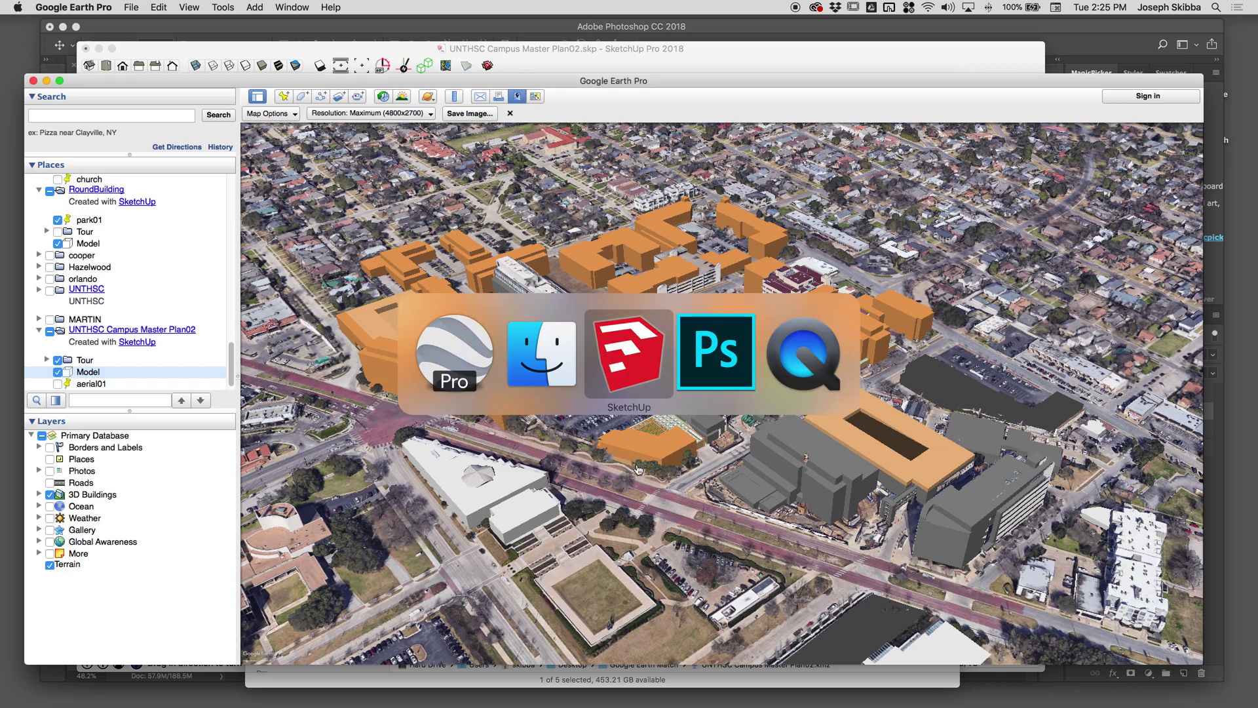
pyautogui.moveTo(865, 69)
pyautogui.mouseDown()
pyautogui.moveTo(1038, 75)
pyautogui.moveTo(1023, 76)
pyautogui.mouseUp()
pyautogui.press('super+Tab')
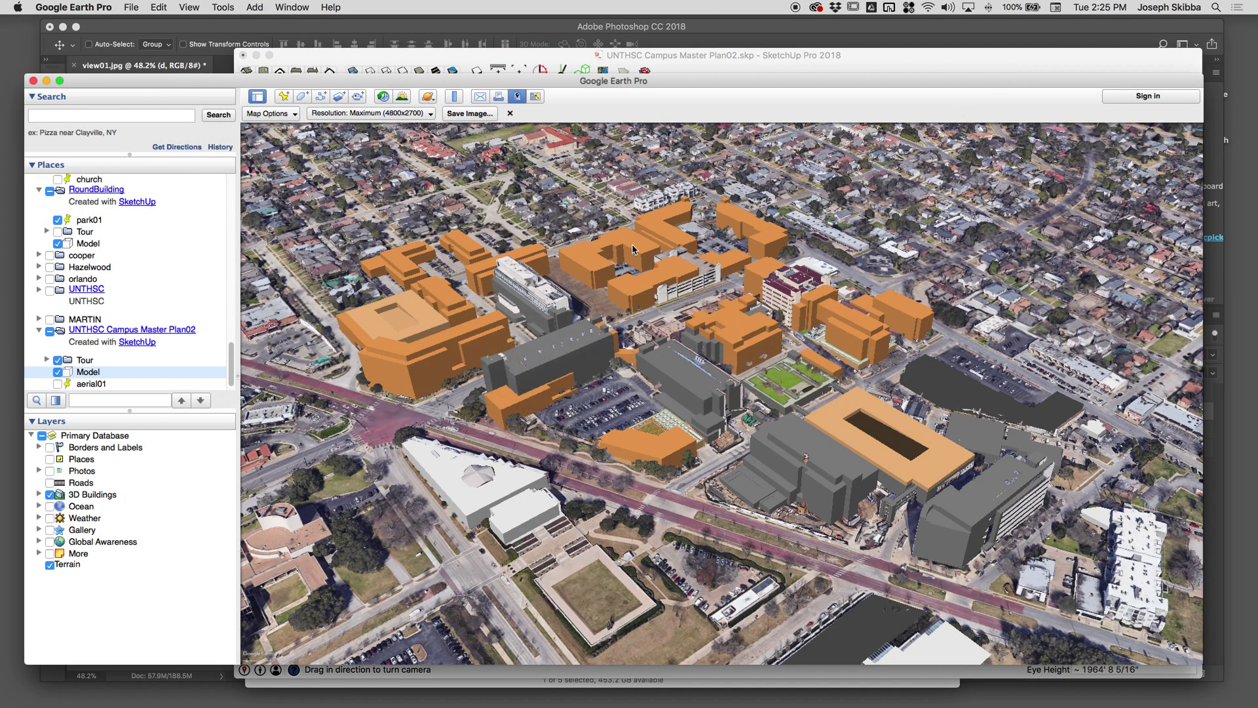
# Step: Show and hide the aerial01 placemark in Google Earth, and hide the model under UNTHSC Campus Master Plan02
pyautogui.click(101, 383)
pyautogui.click(58, 384)
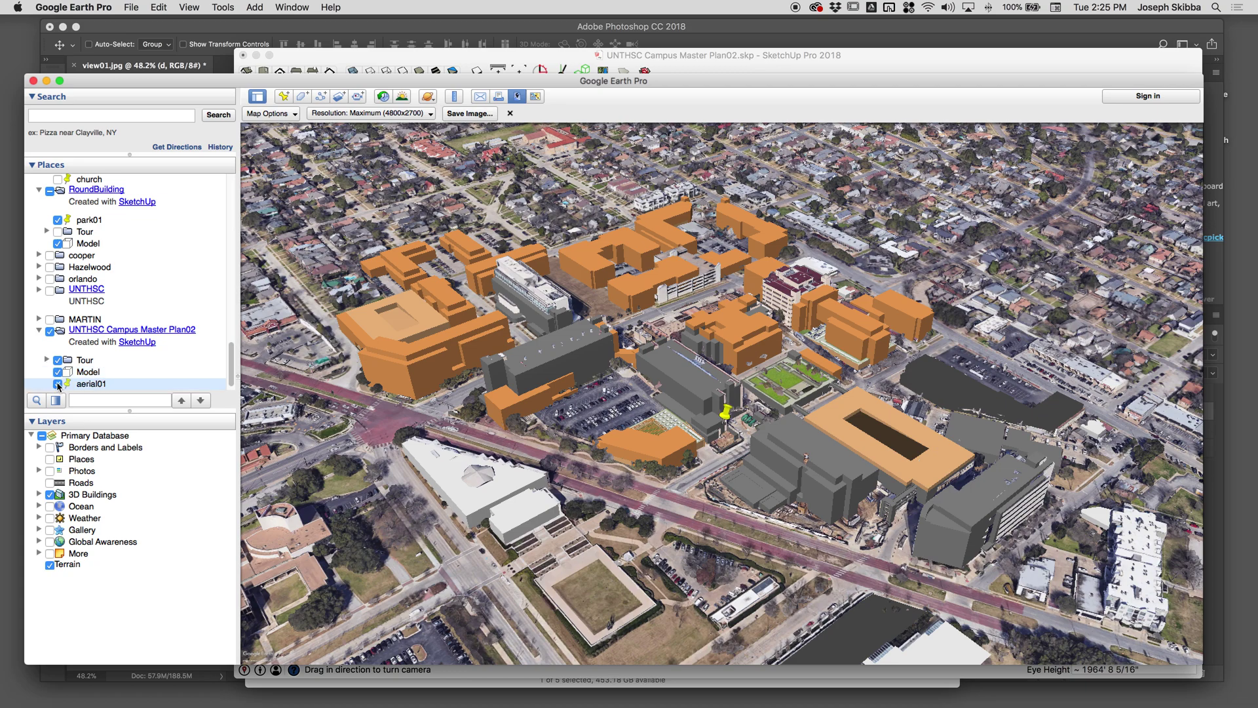
pyautogui.click(58, 384)
pyautogui.click(59, 373)
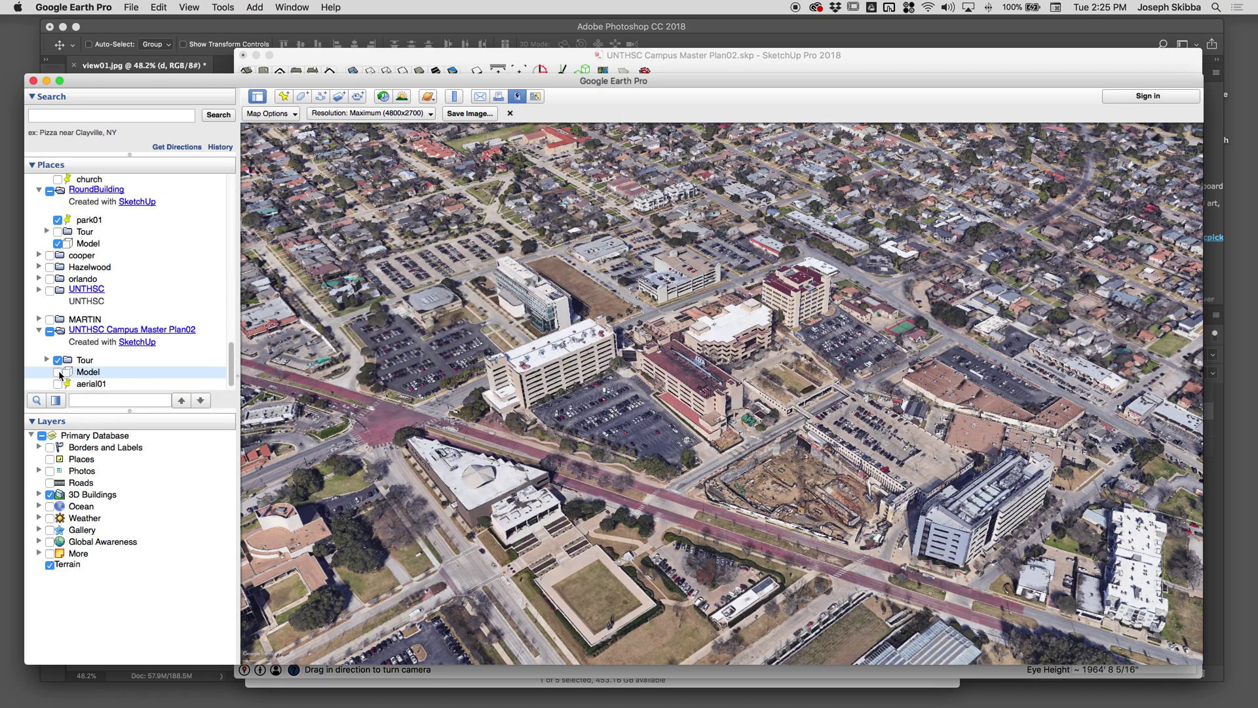
# Step: Switch to Finder and preview ge01-2.jpg in the Google Earth Match folder, closing the preview after viewing it
pyautogui.press('super+Tab')
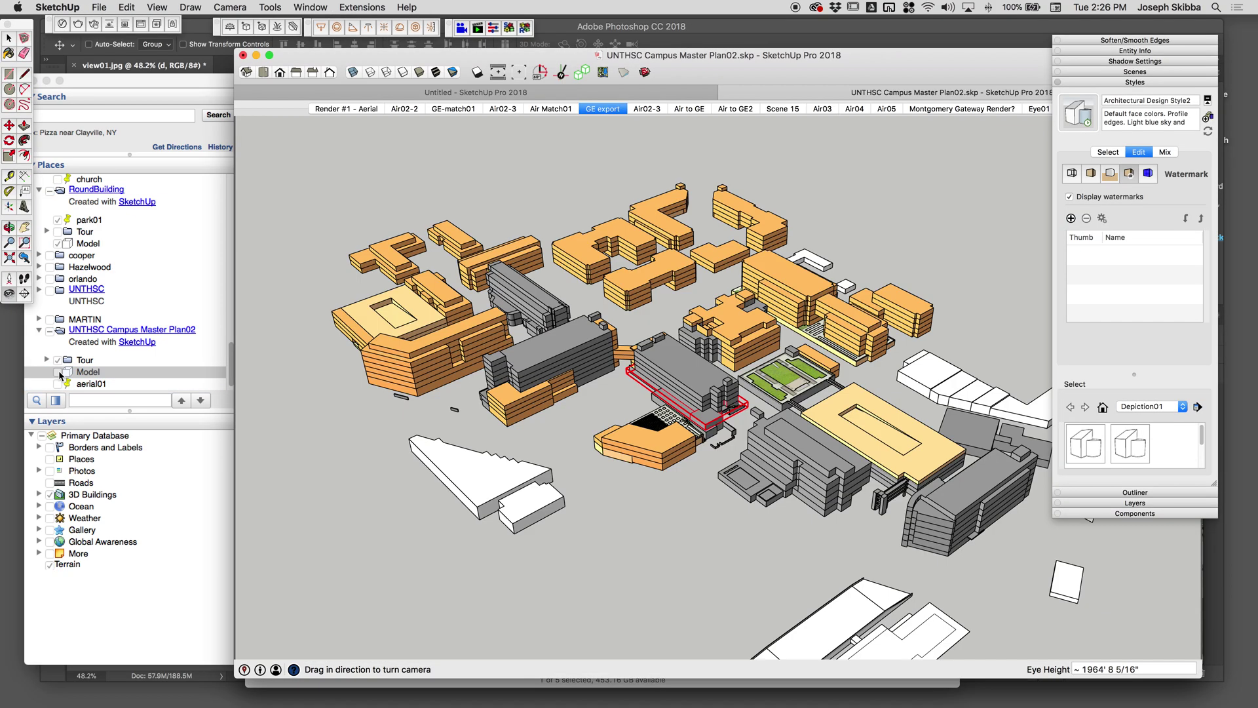
pyautogui.press('super+Tab')
pyautogui.press('super+Tab')
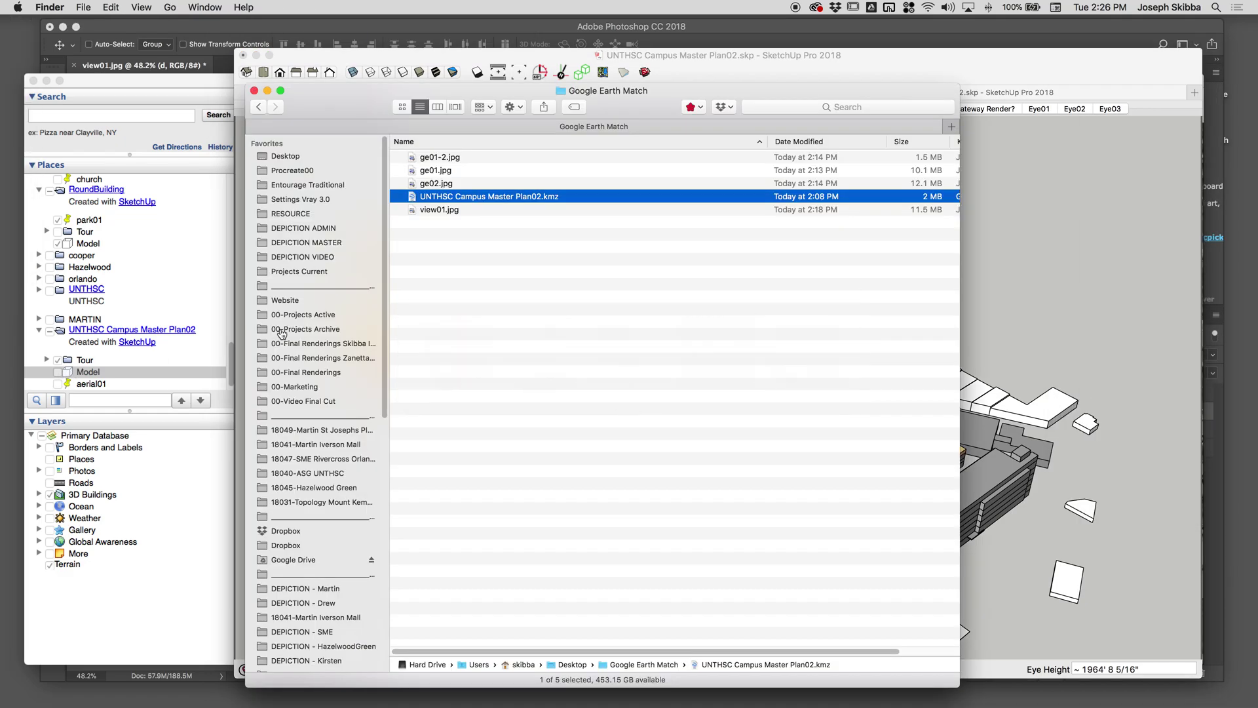
pyautogui.click(450, 159)
pyautogui.press('space')
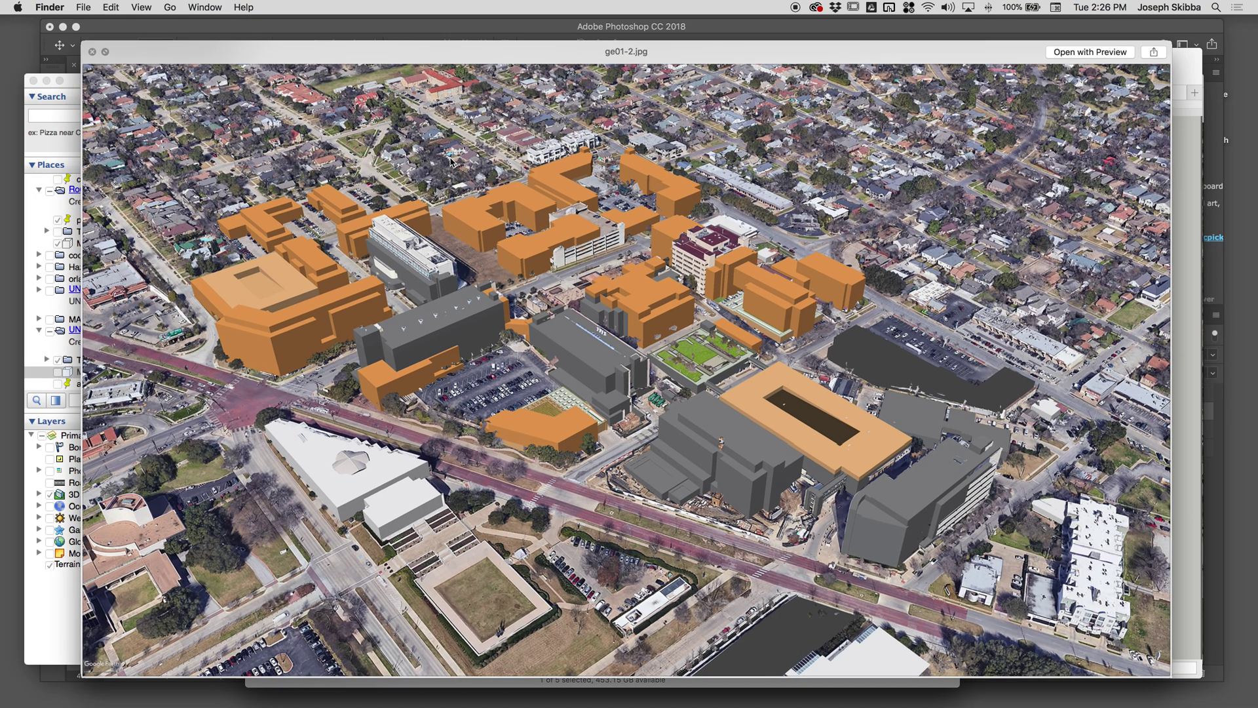
pyautogui.press('space')
# Step: Switch to SketchUp, view the GE-match01 scene with its aerial watermark, reposition the window and show the Air02-3 scene
pyautogui.press('super+Tab')
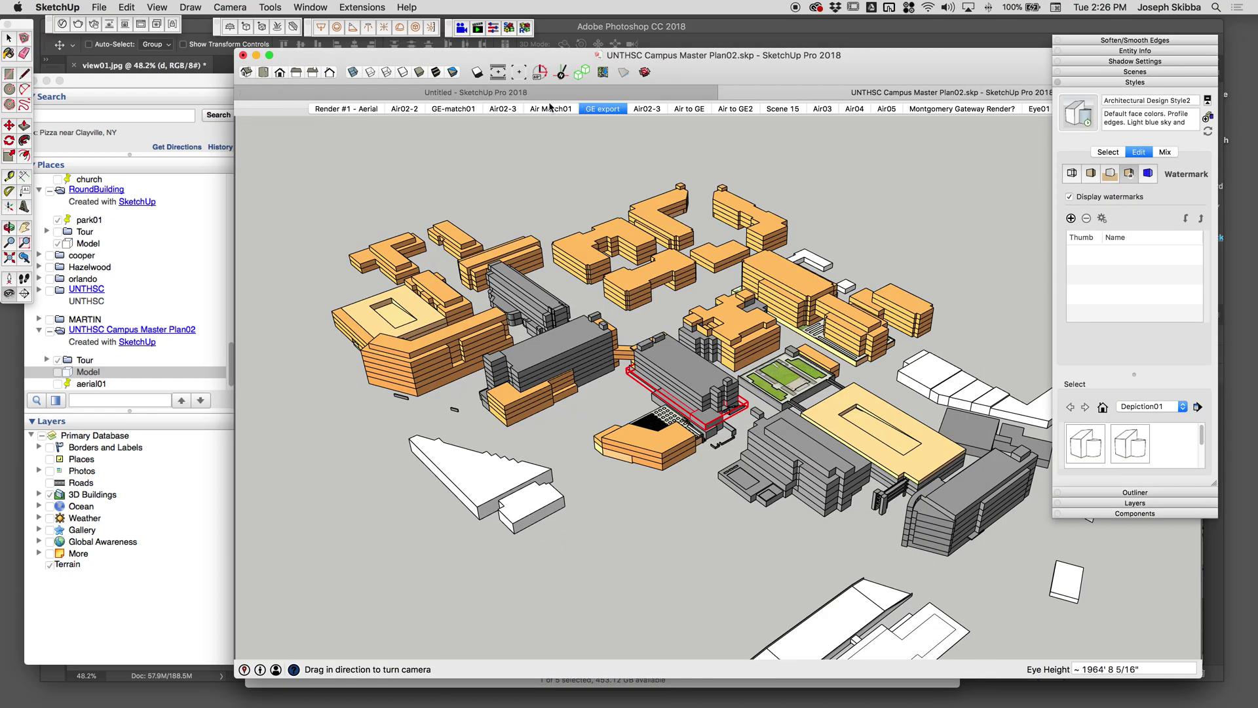
pyautogui.click(472, 110)
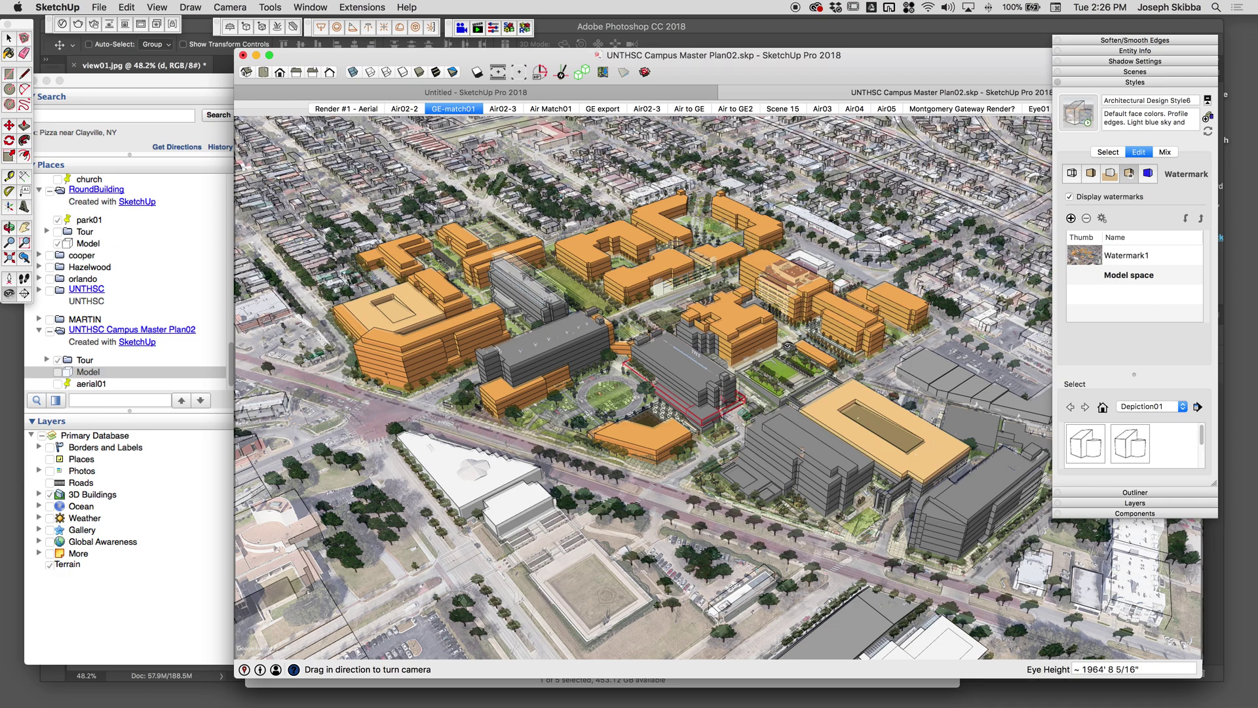
pyautogui.moveTo(930, 72); pyautogui.dragTo(773, 68)
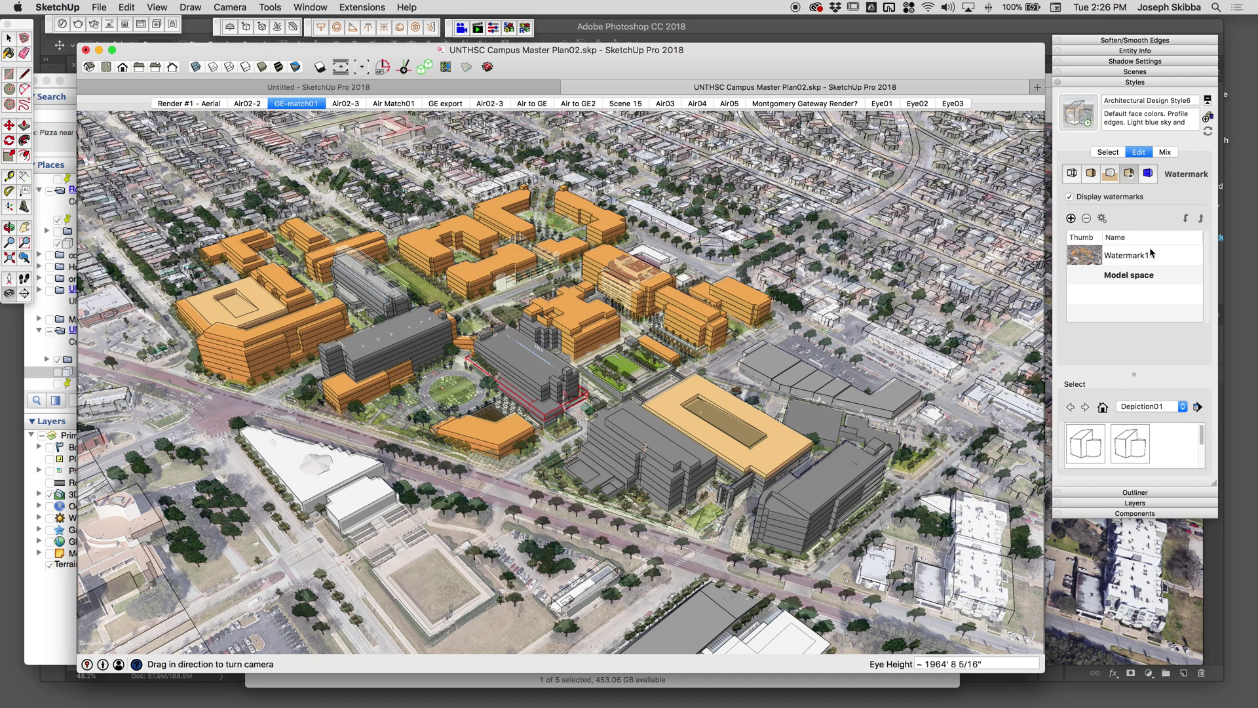
pyautogui.click(342, 103)
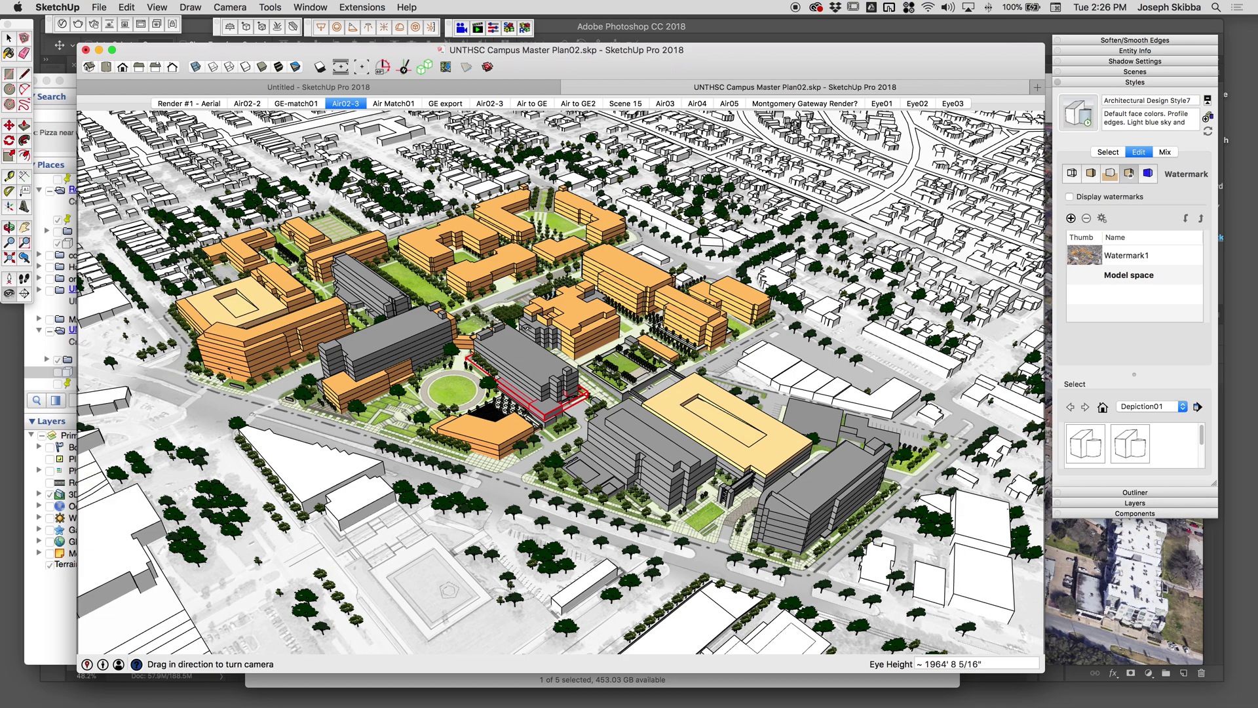
# Step: Switch to Finder and select view01.jpg, ge01.jpg and ge02.jpg together in the Google Earth Match folder
pyautogui.press('super+Tab')
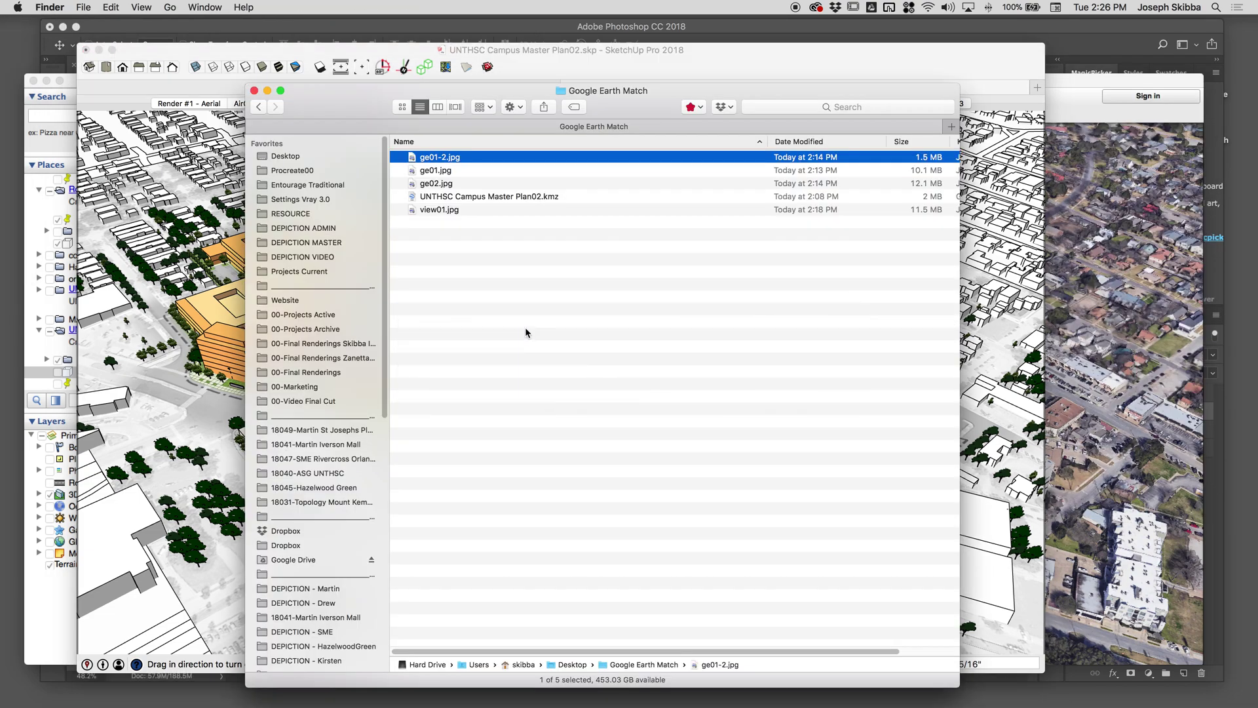
pyautogui.click(439, 210)
pyautogui.keyDown('super'); pyautogui.click(435, 171); pyautogui.keyUp('super')
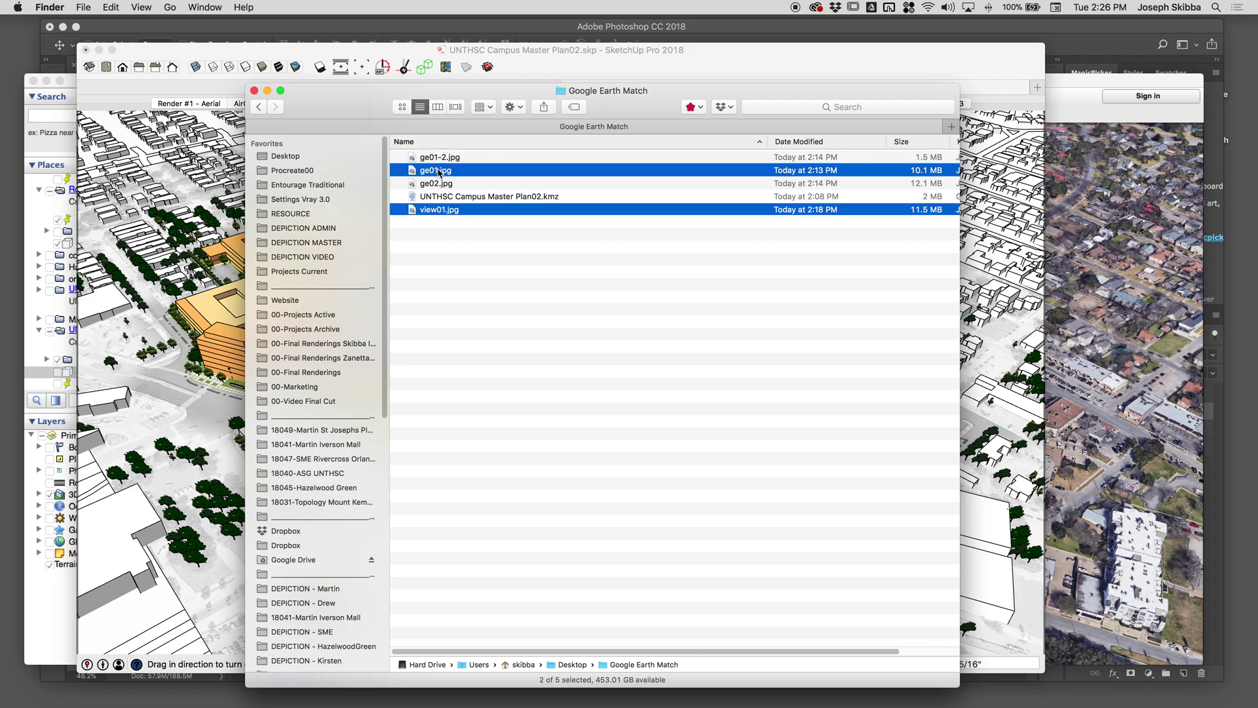
pyautogui.keyDown('super'); pyautogui.click(592, 186); pyautogui.keyUp('super')
# Step: Switch to Photoshop and disable and re-enable the model layer's mask to compare the full view with the faded-aerial composite
pyautogui.press('super+Tab')
pyautogui.press('super+Tab')
pyautogui.press('super+Tab')
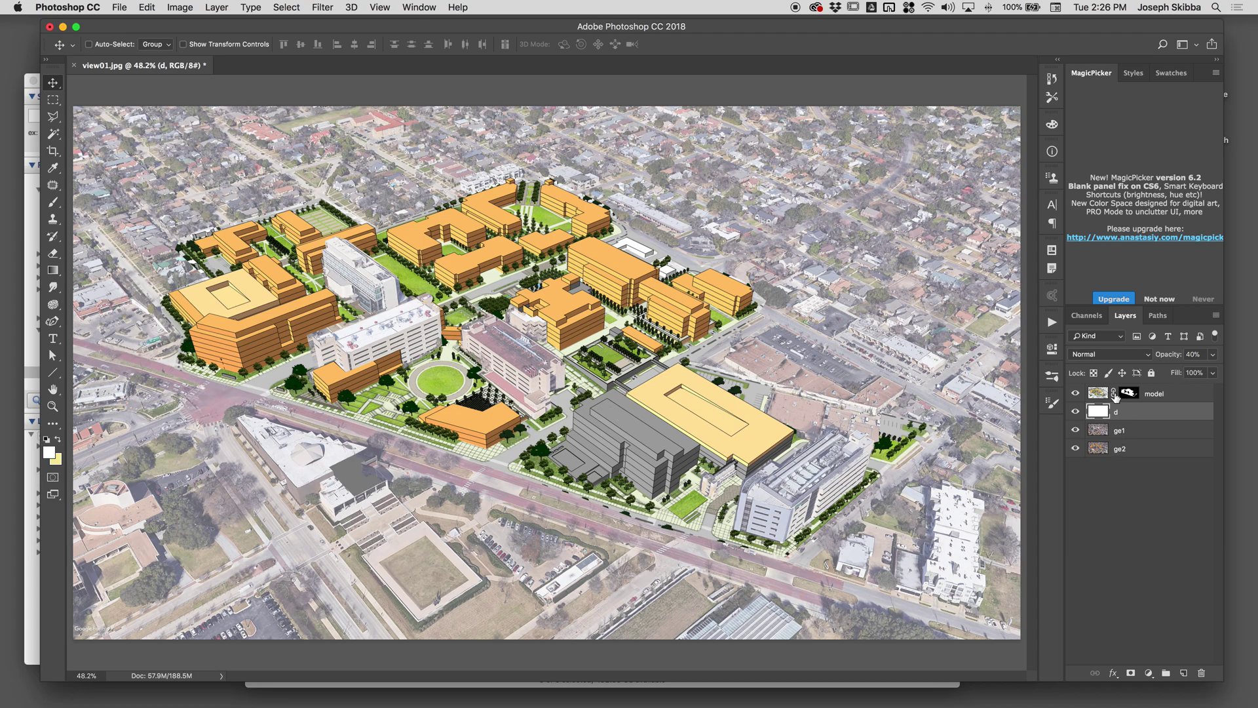
pyautogui.keyDown('shift'); pyautogui.click(1128, 393); pyautogui.keyUp('shift')
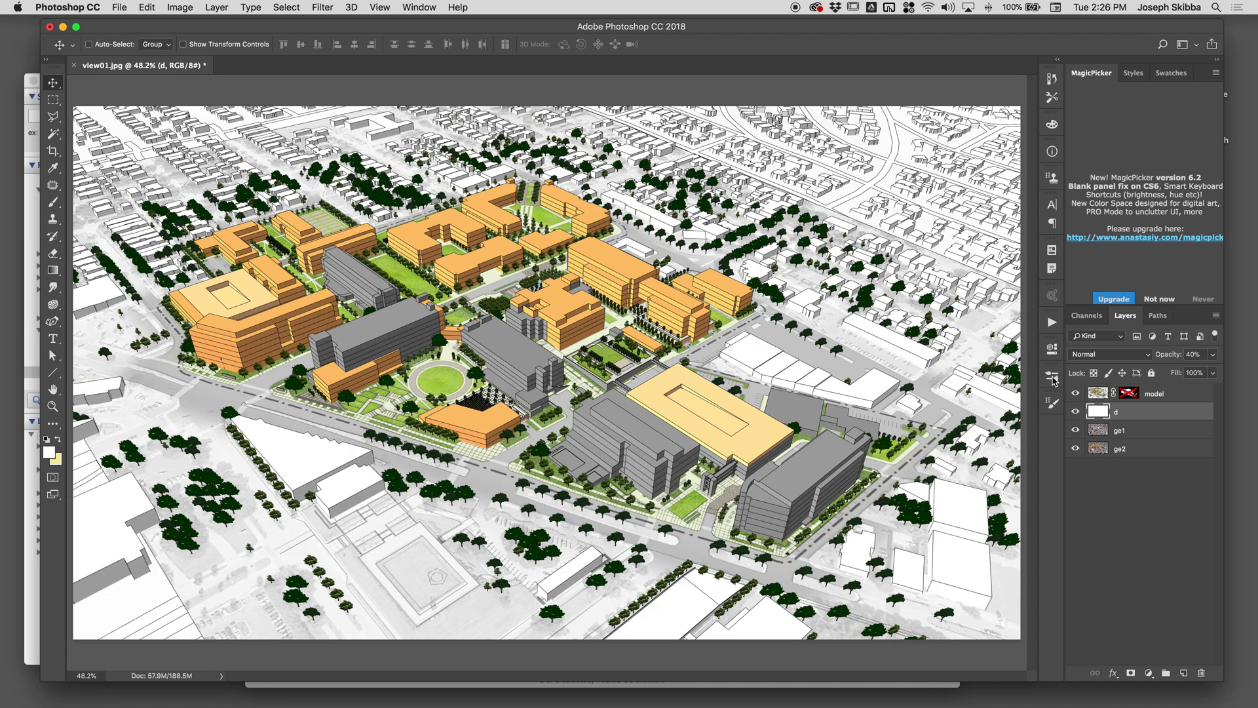
pyautogui.keyDown('shift'); pyautogui.click(1132, 394); pyautogui.keyUp('shift')
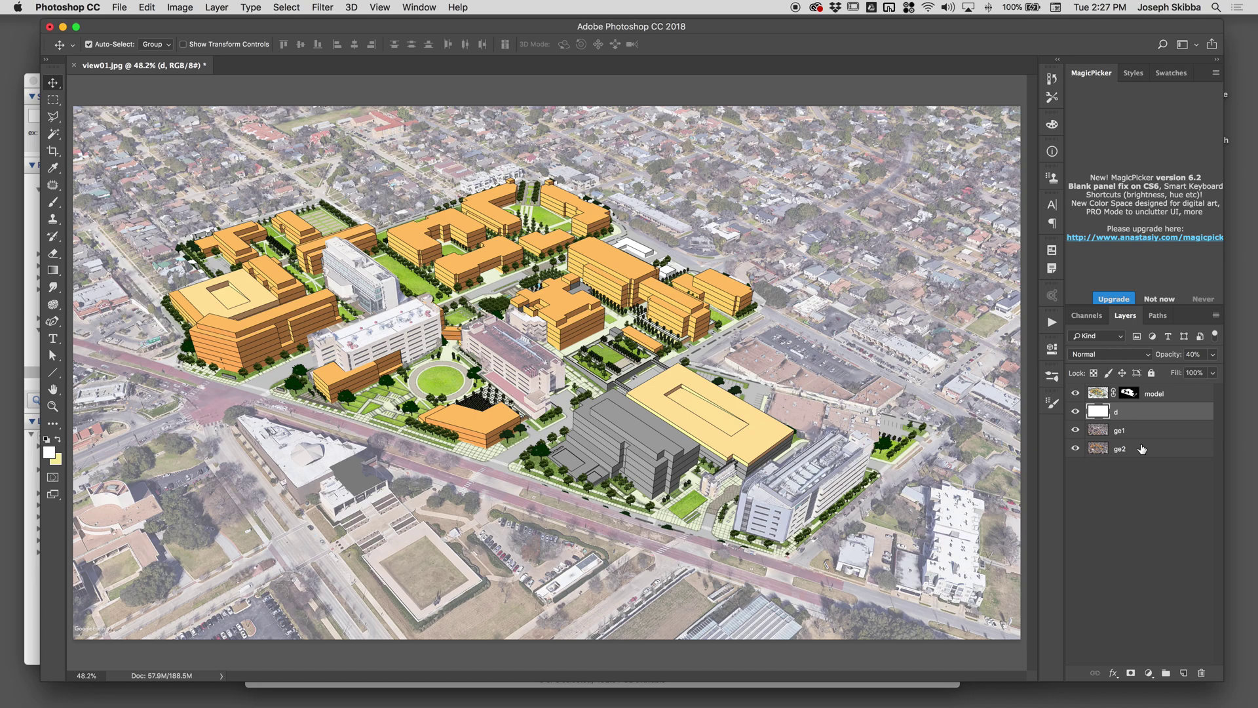
pyautogui.press('super+Tab')
pyautogui.press('super+Tab')
pyautogui.press('super+Tab')
pyautogui.press('super+Tab')
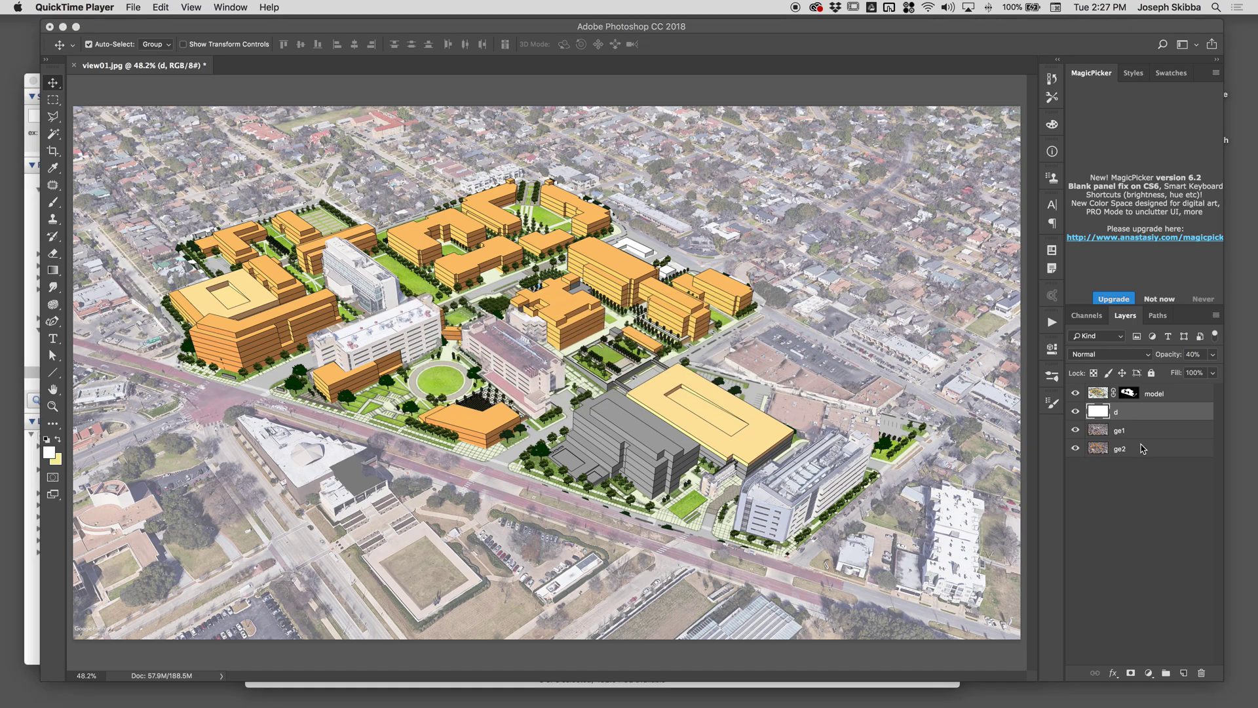